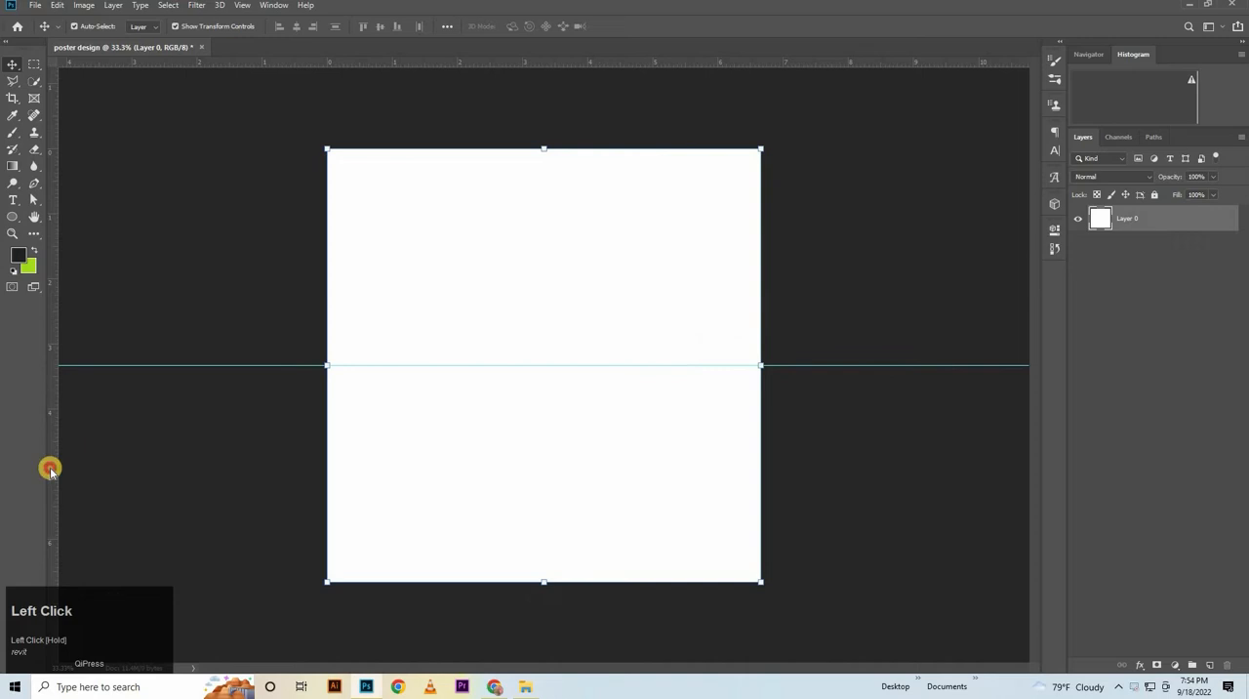
Place a vertical guide through the centre of the canvas and add a Gradient Overlay to Layer 0
drag(48, 468, 543, 444)
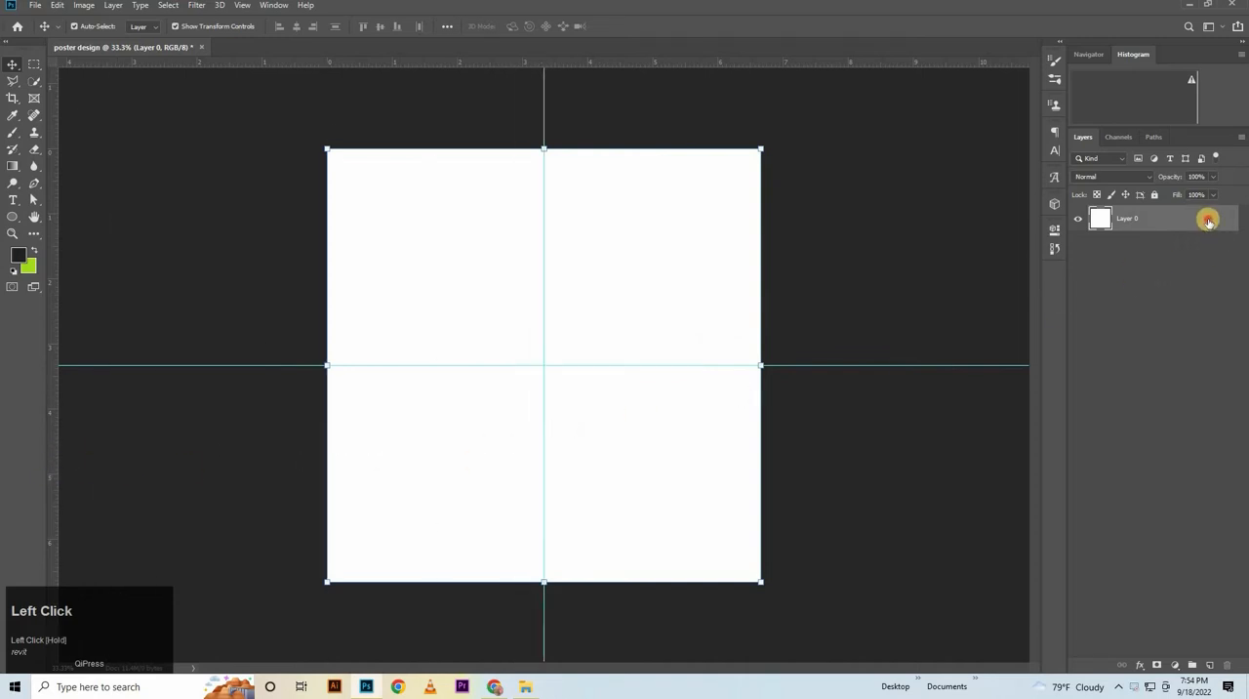
double_click(1208, 221)
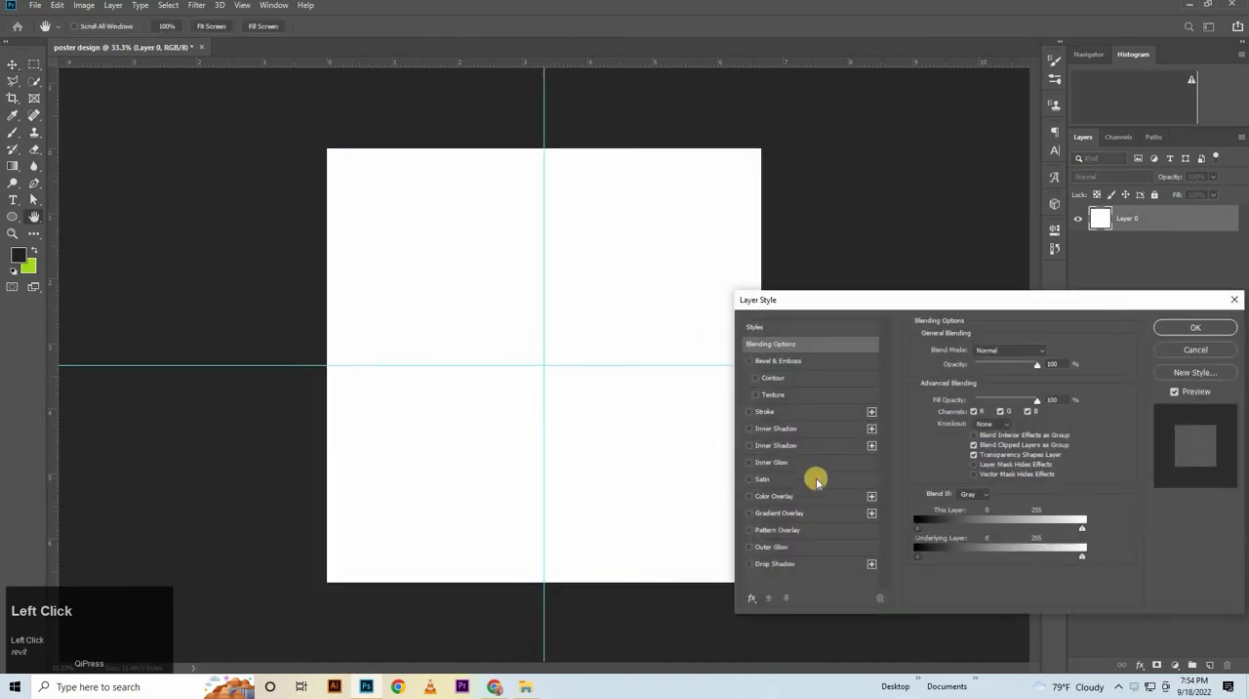
click(780, 513)
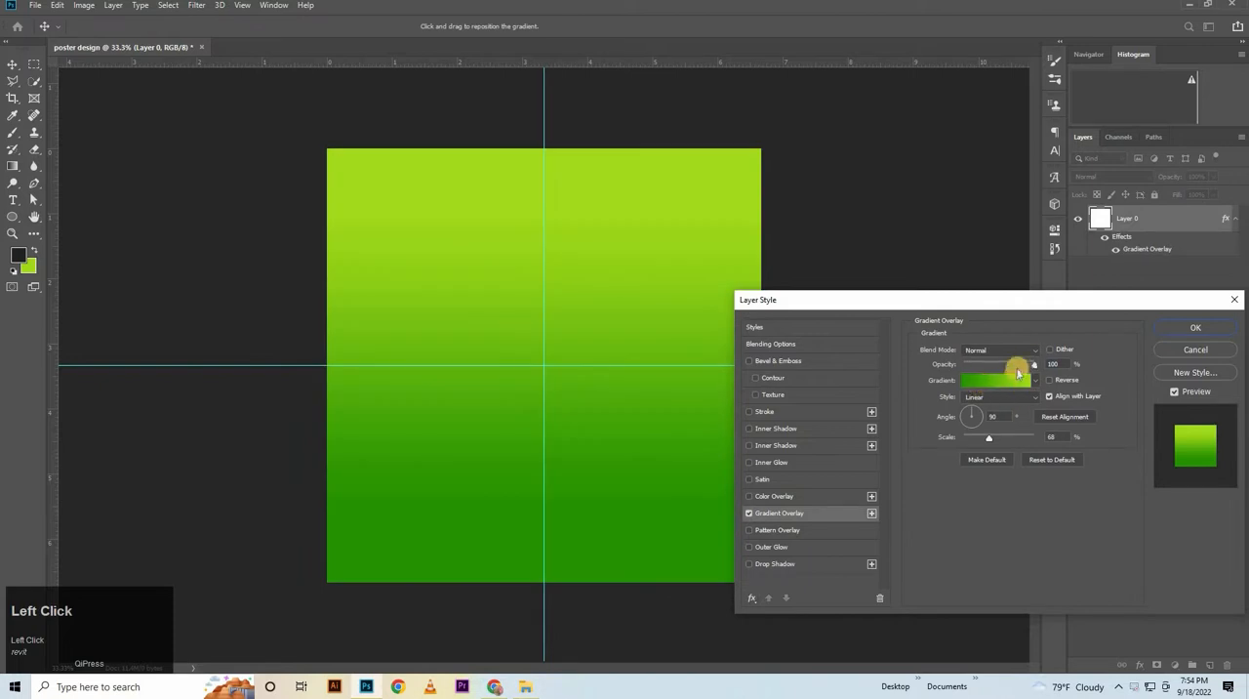
Set the overlay's gradient stops to dark green 279301 at the start and lime green at the end
click(988, 388)
click(832, 445)
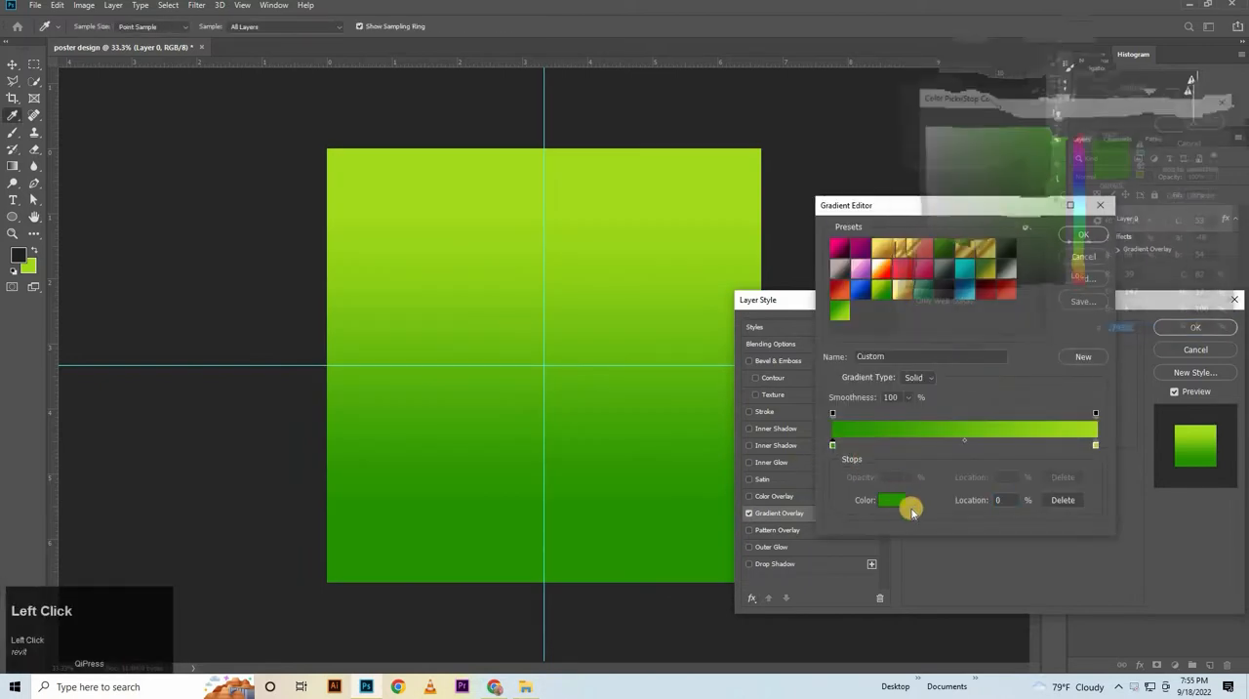
click(891, 500)
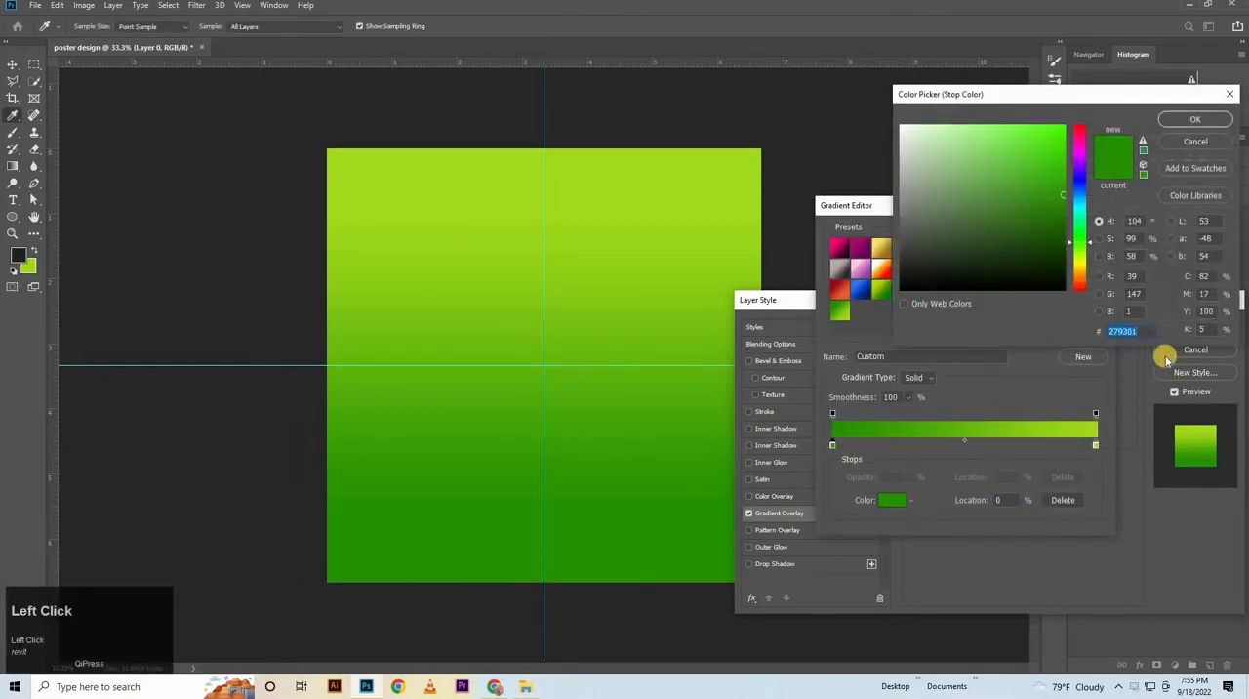
click(1195, 119)
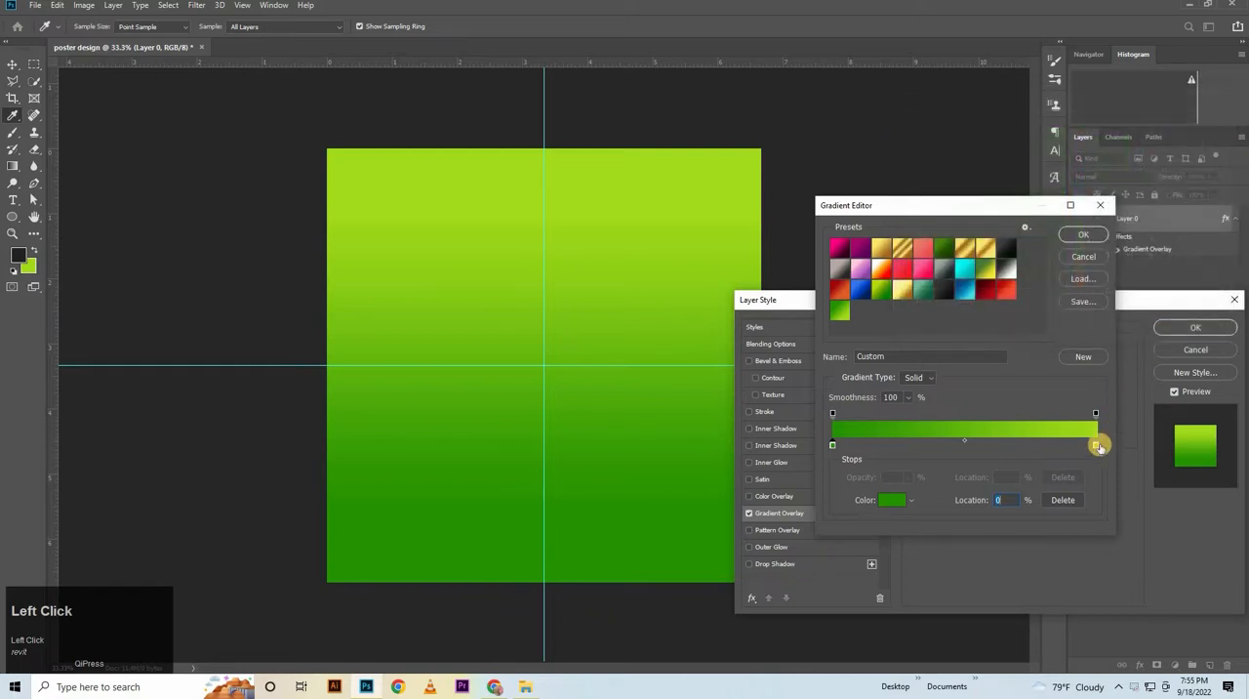
double_click(1095, 445)
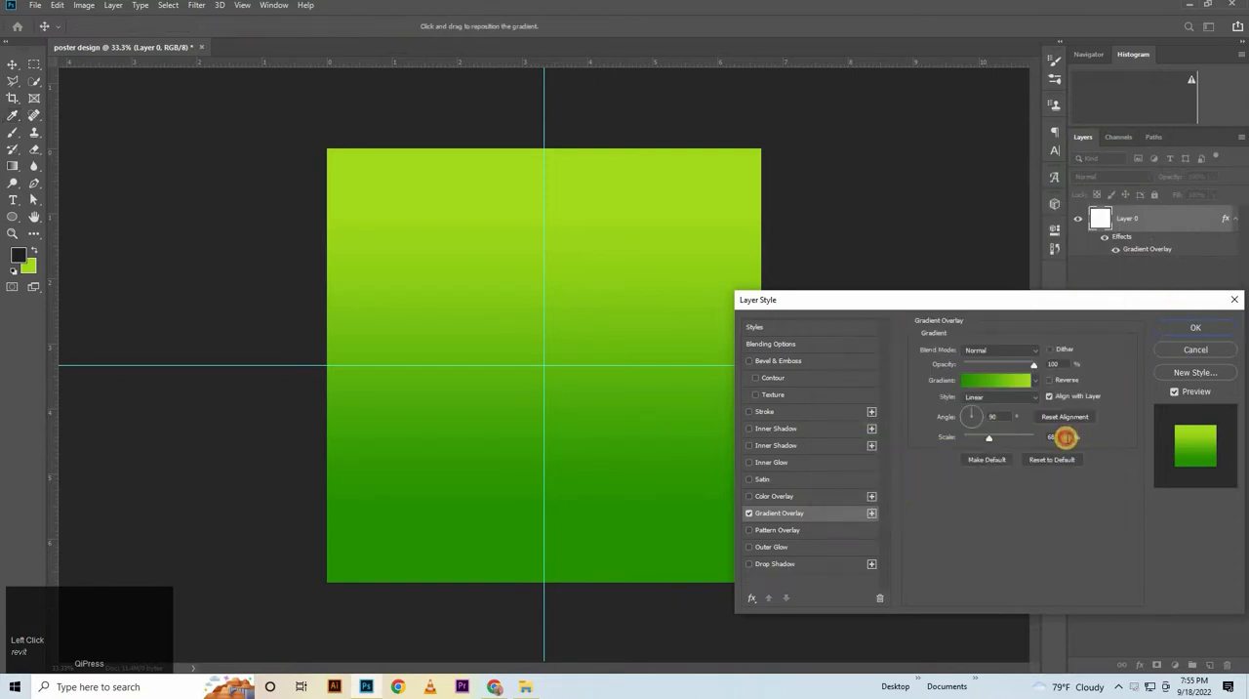
Set the gradient overlay's scale to 70% and apply the layer style
click(1064, 437)
drag(1066, 438, 1036, 427)
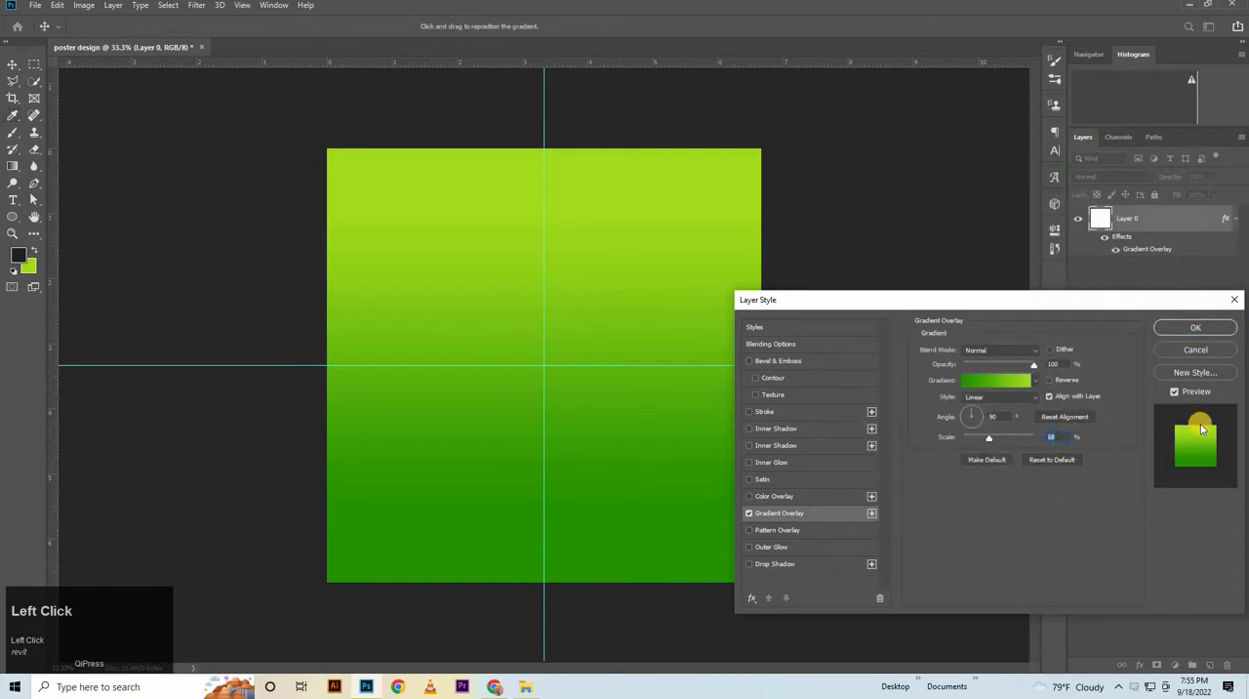
click(1210, 331)
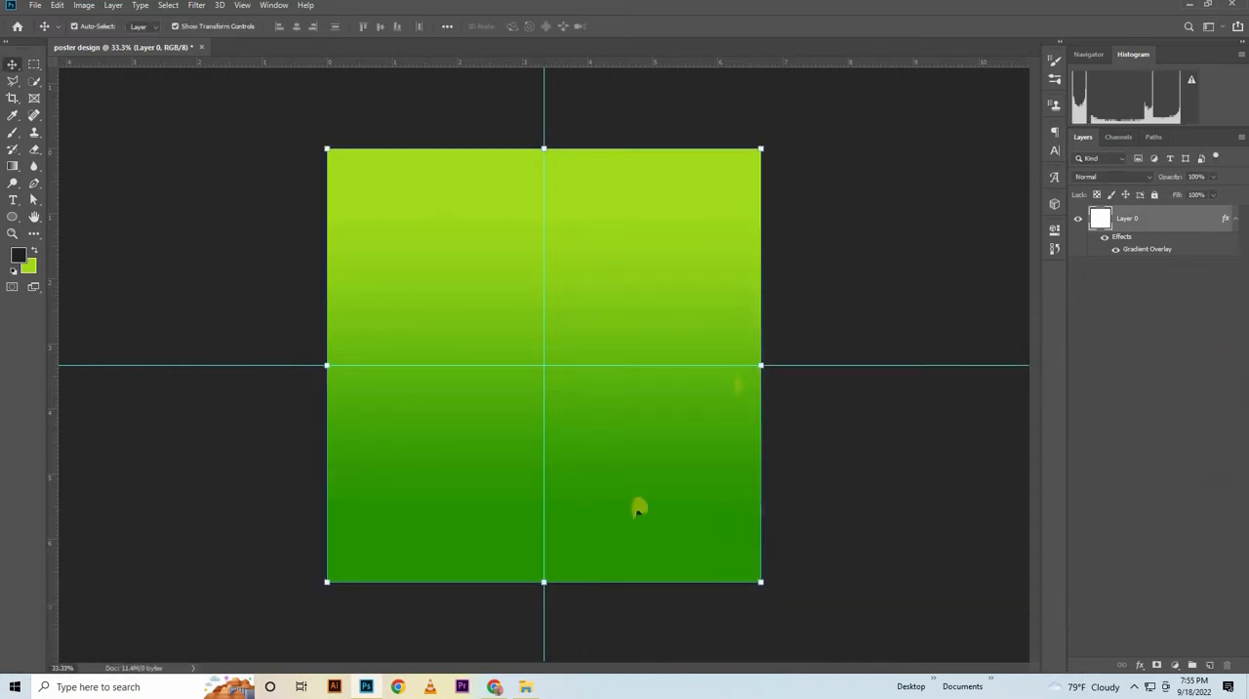
Place the water ripple image pngwing.com (1).png from the POSTER folder into the poster and move it to the canvas's lower edge
click(525, 686)
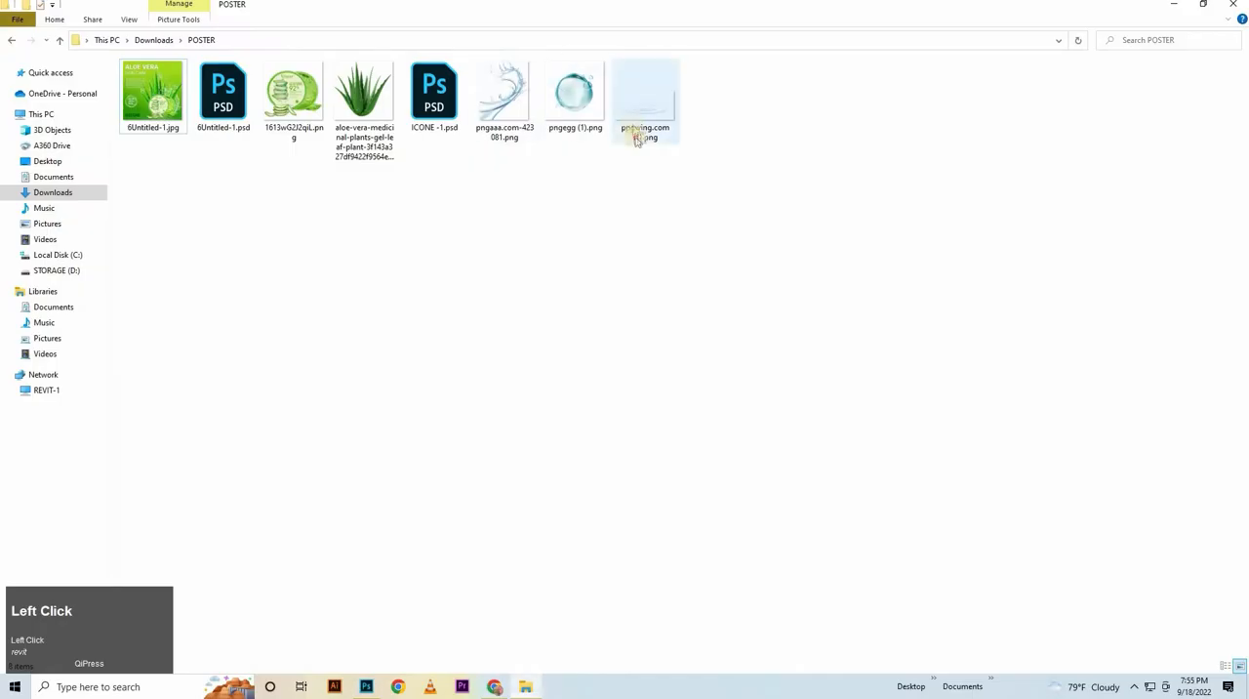
drag(639, 118, 536, 413)
drag(544, 478, 543, 545)
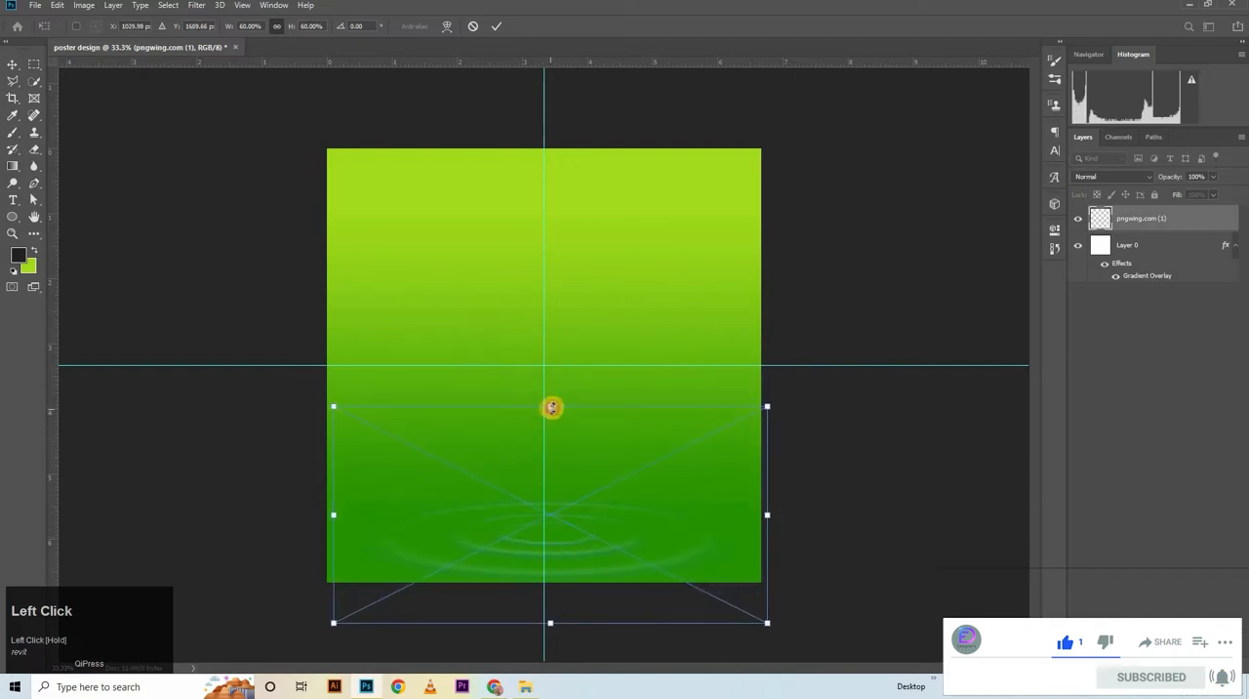
Enlarge the water ripple image to about 70% and shift it so its left side meets the canvas's left edge
drag(551, 407, 597, 379)
drag(651, 538, 686, 550)
drag(814, 510, 836, 510)
drag(765, 525, 765, 525)
key(Up)
key(Up)
key(Up)
key(Up)
key(Up)
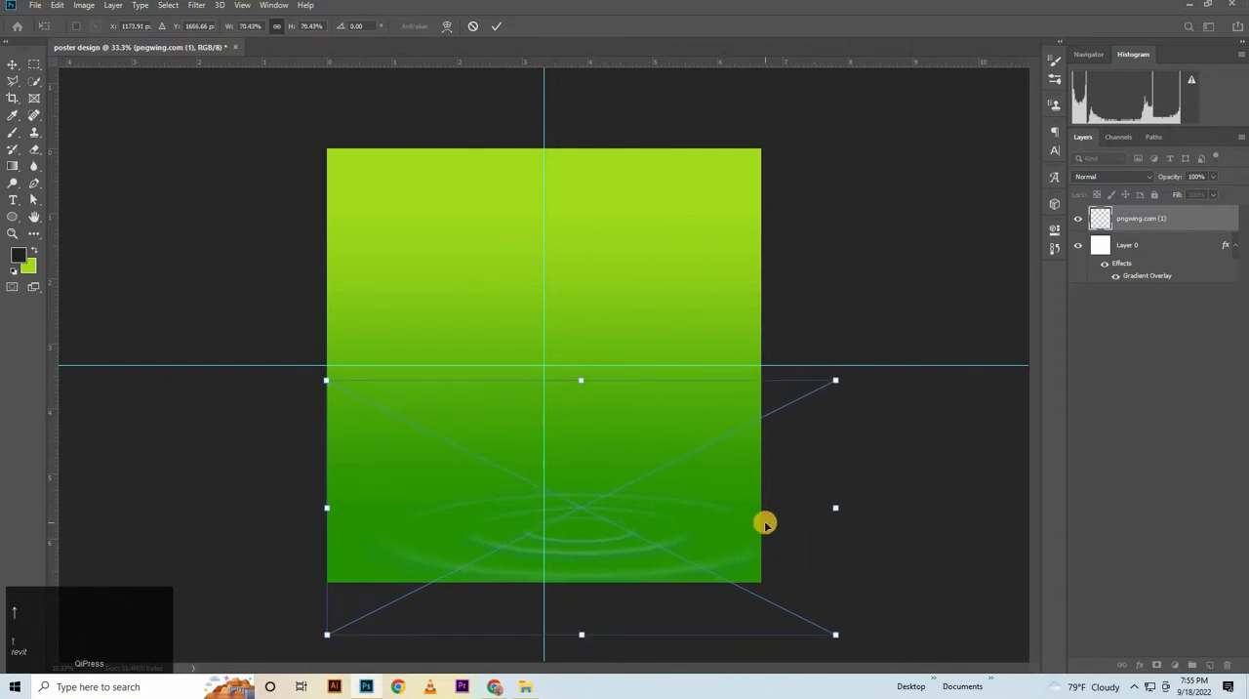
key(Left)
key(Left)
key(Up)
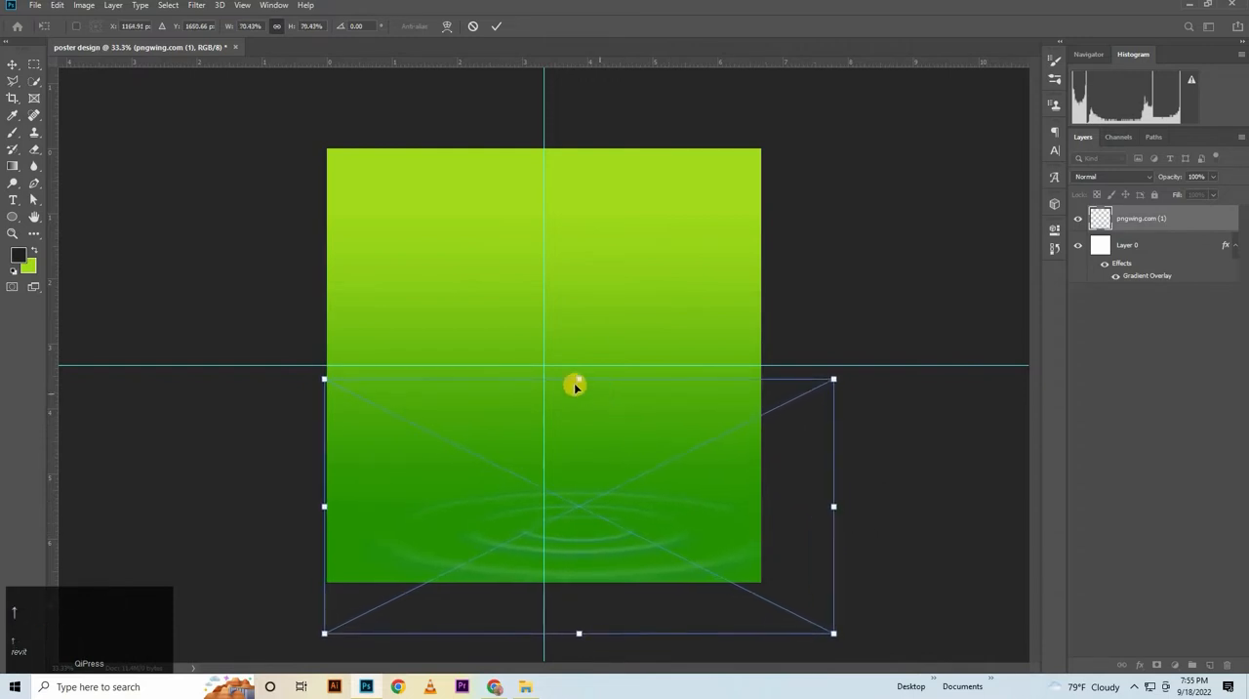
Flatten the ripple image to about 56% height with a slight skew, move it to the right and commit the transform
mouse_move(579, 406)
mouse_down()
mouse_move(582, 454)
mouse_move(589, 428)
mouse_up()
drag(593, 546, 594, 532)
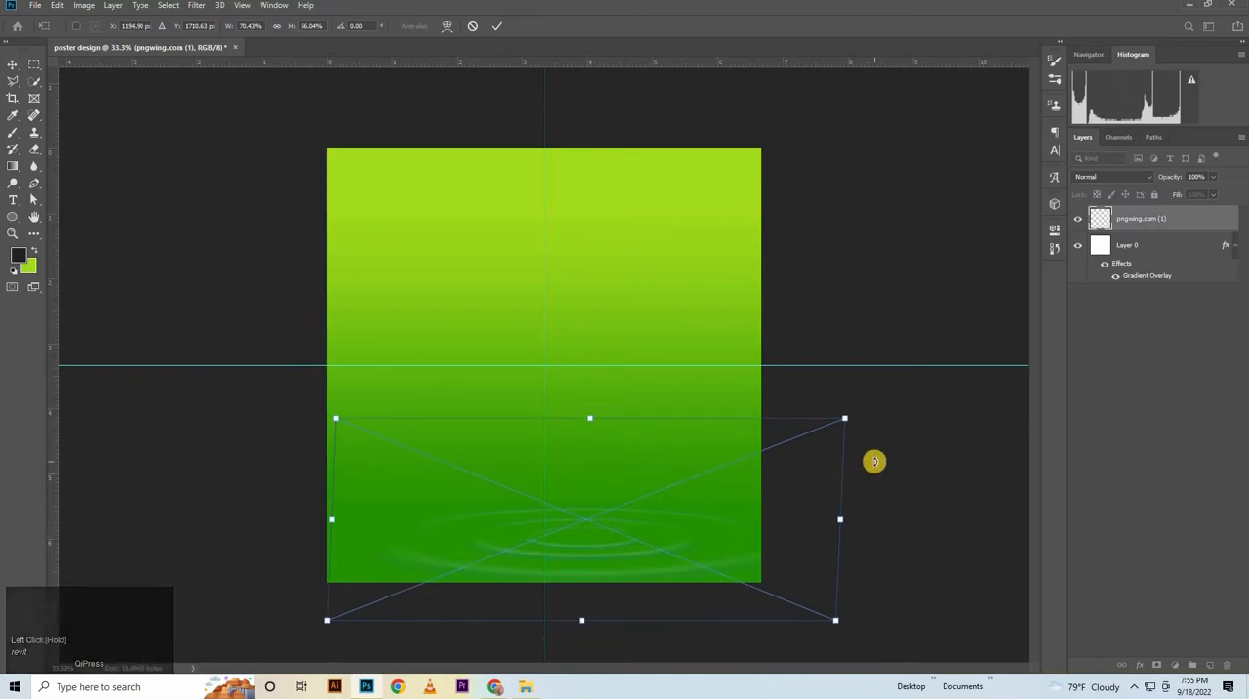
key(Right)
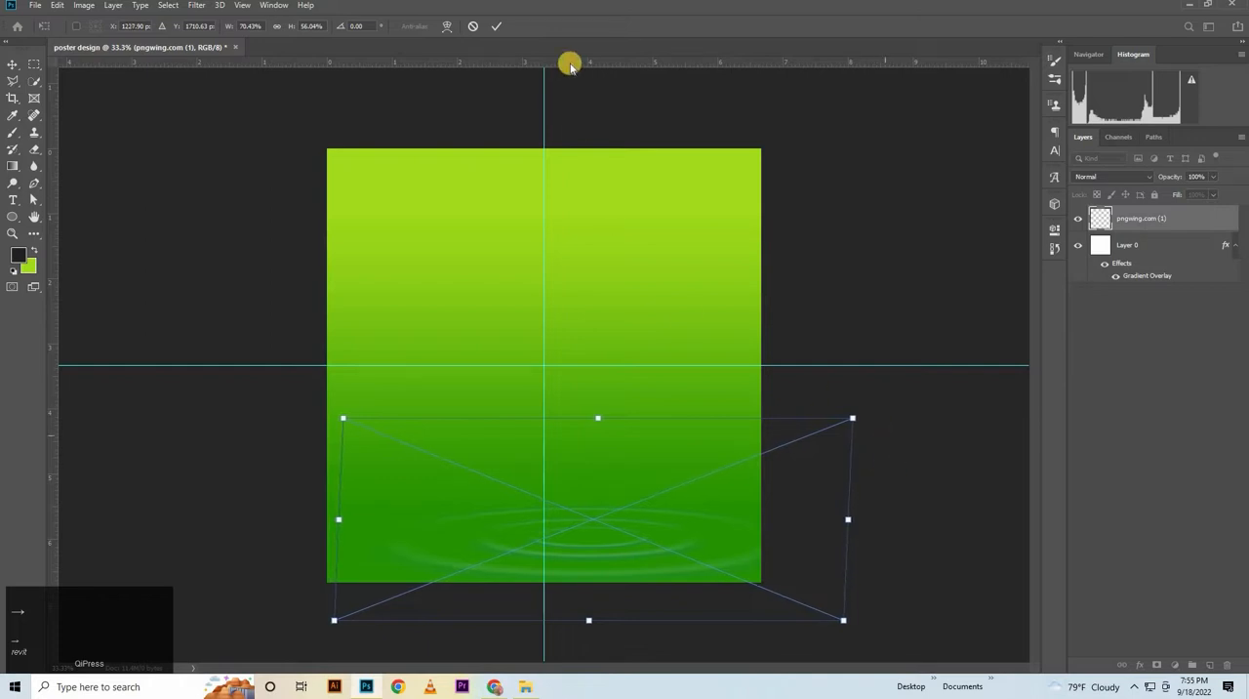
key(Up)
click(498, 28)
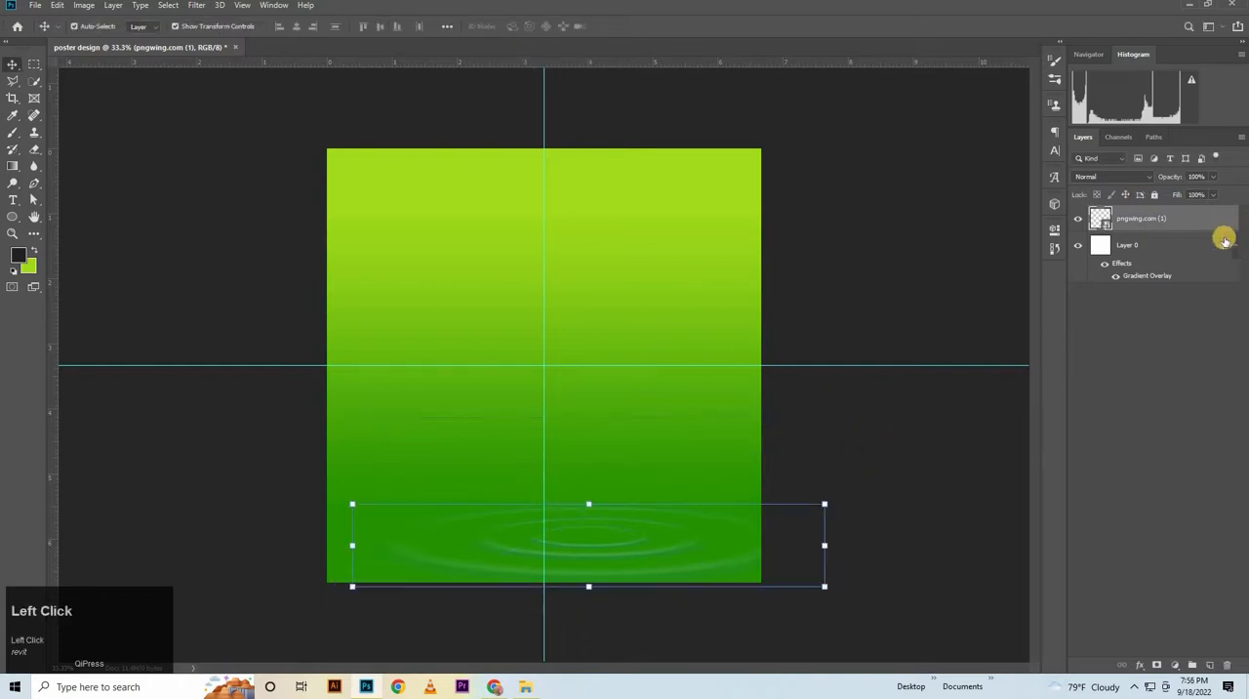
Duplicate the water ripple layer and group it with its copy
key(ctrl+j)
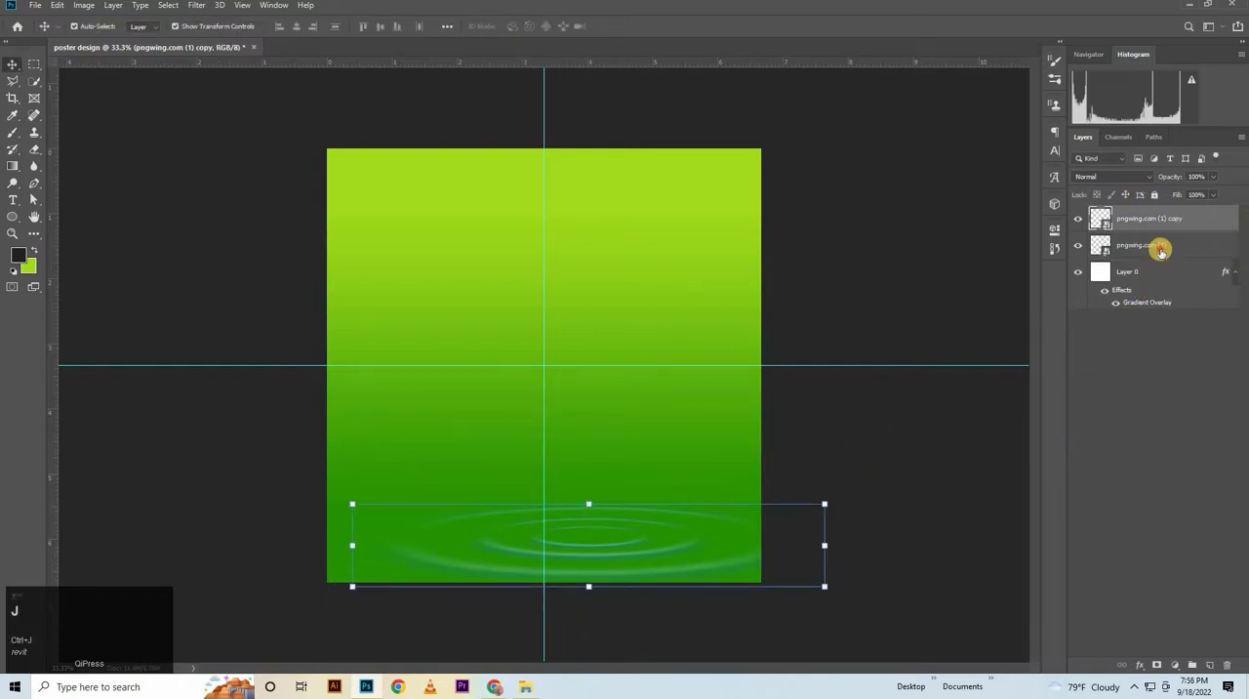
shift+click(1160, 252)
key(ctrl+g)
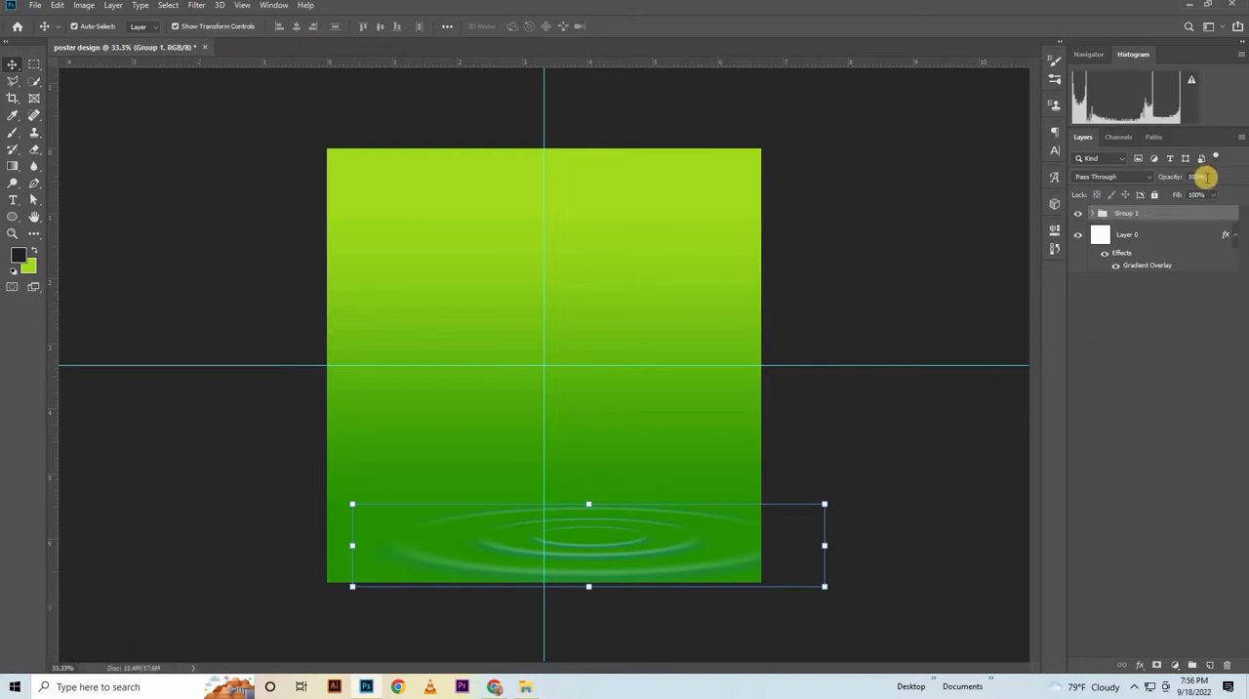
Set the ripple group's opacity to 85%
click(1200, 177)
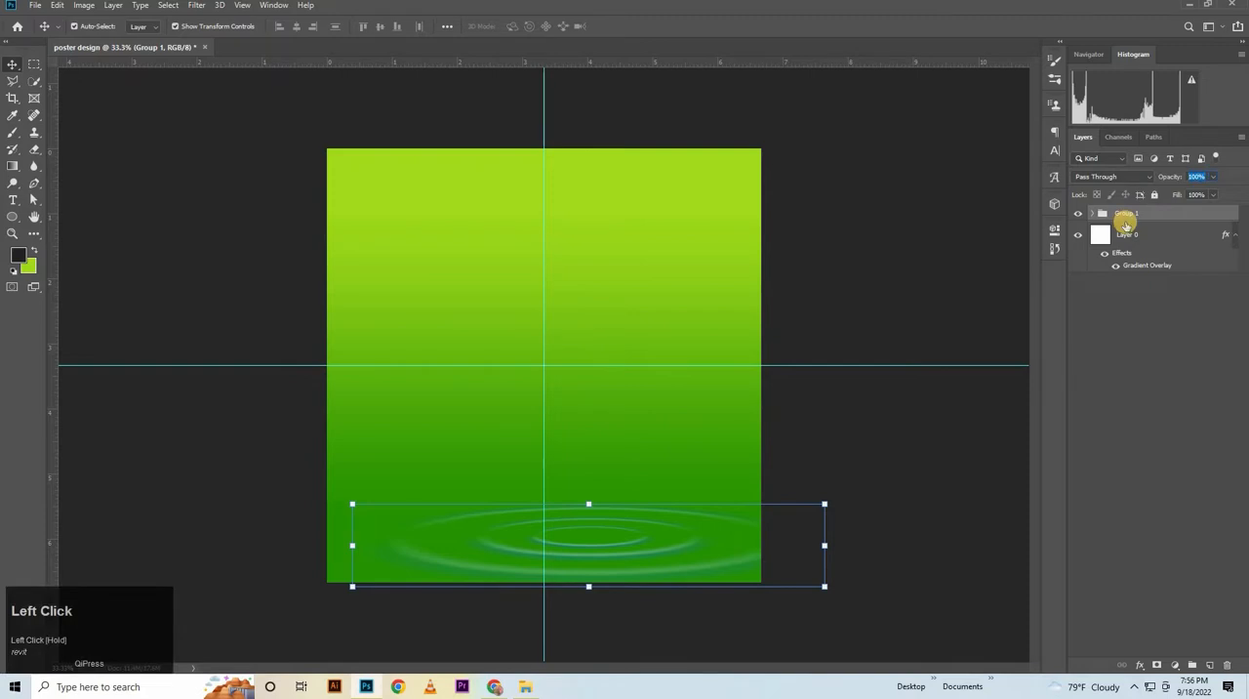
text(85)
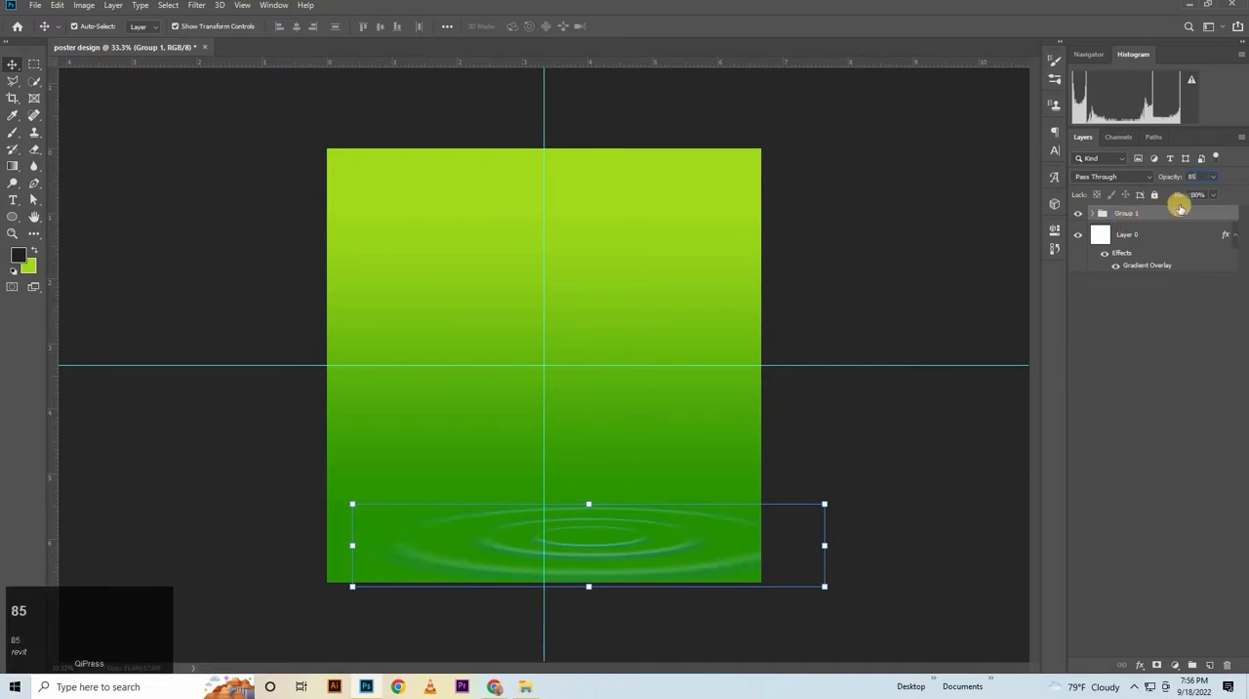
key(Return)
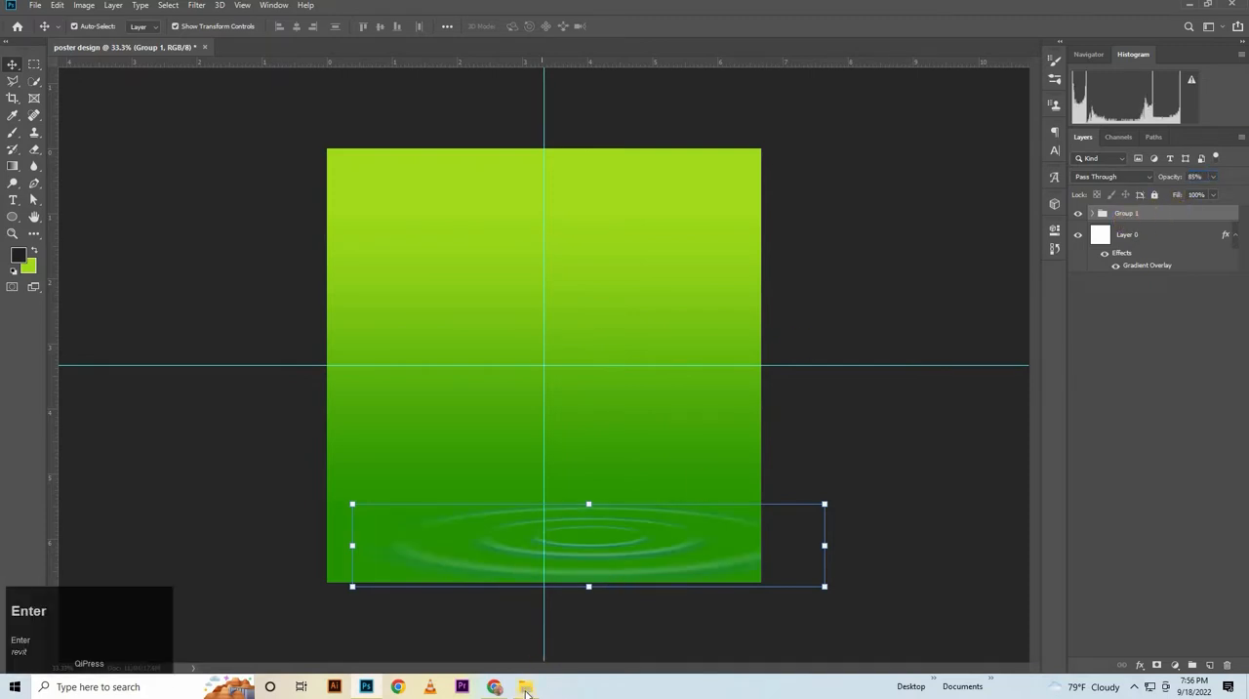
Place the aloe vera plant image from the POSTER folder above the ripples and scale it down to about 48%
click(524, 687)
drag(364, 103, 652, 463)
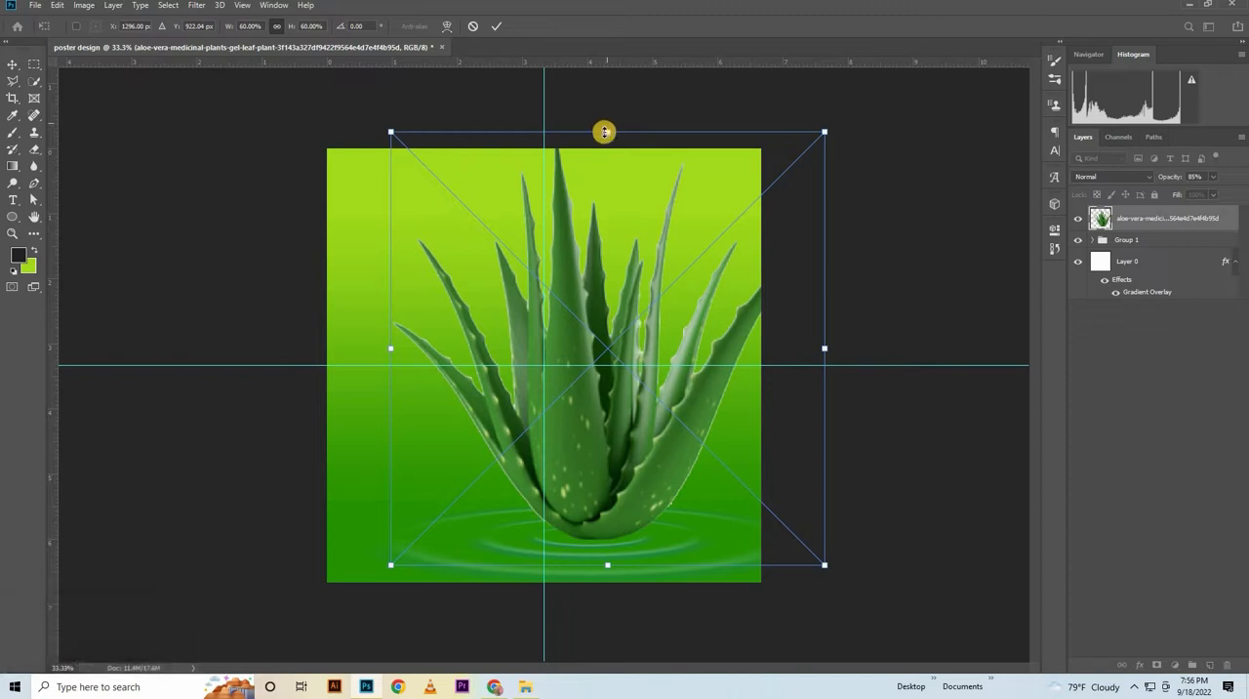
drag(611, 134, 623, 198)
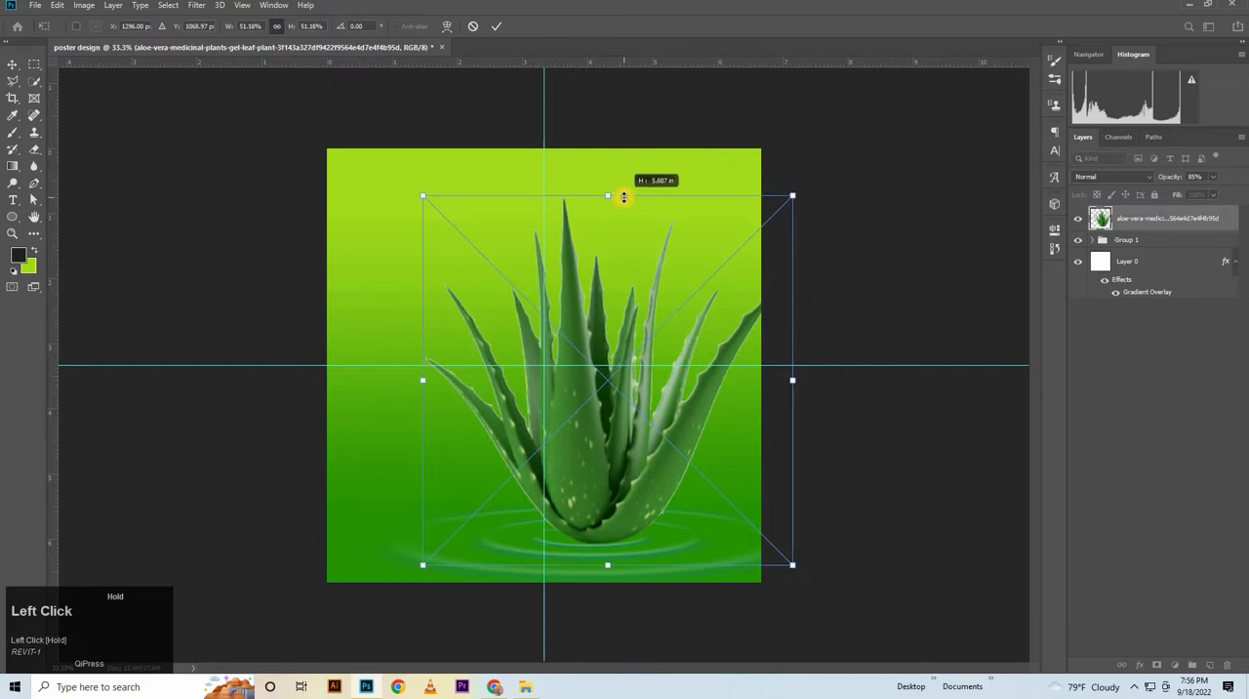
drag(624, 197, 650, 217)
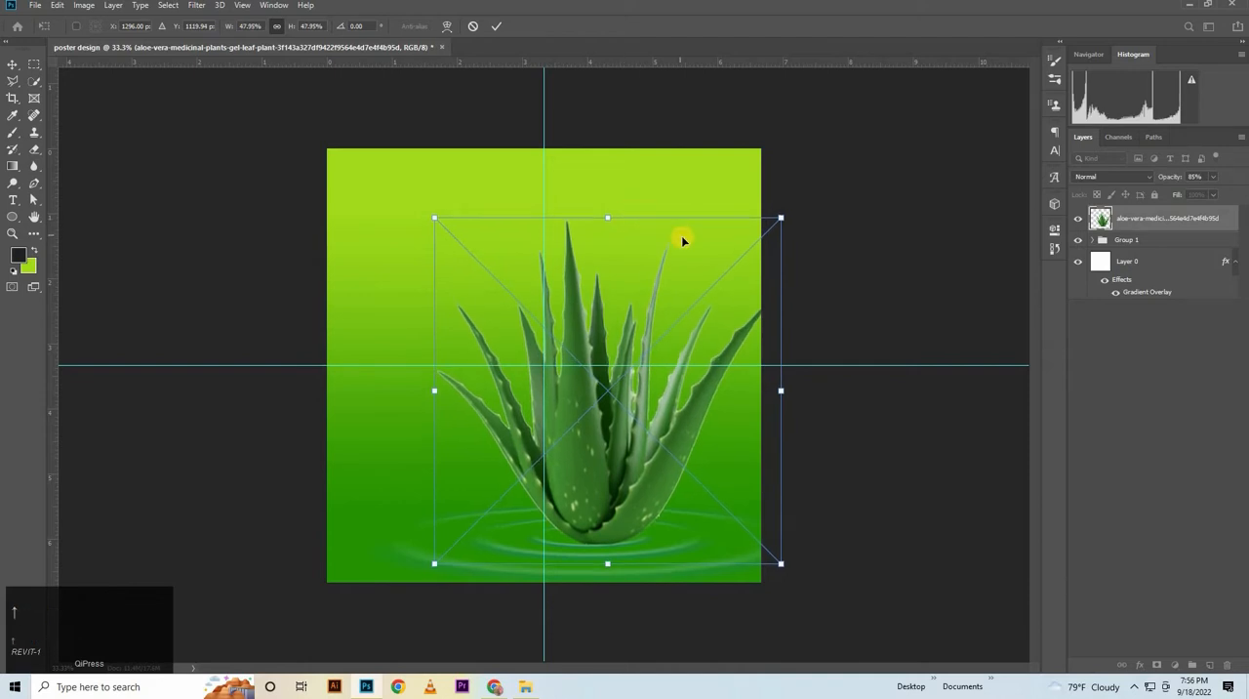
Nudge the aloe vera plant slightly right over the ripple centre and commit its placement
key(Right)
key(Right)
key(Right)
key(Right)
key(Right)
key(Right)
key(Right)
key(Right)
key(Right)
key(Right)
key(Right)
key(Right)
key(Right)
key(Right)
key(Right)
key(Right)
key(Right)
key(Right)
key(Right)
key(Right)
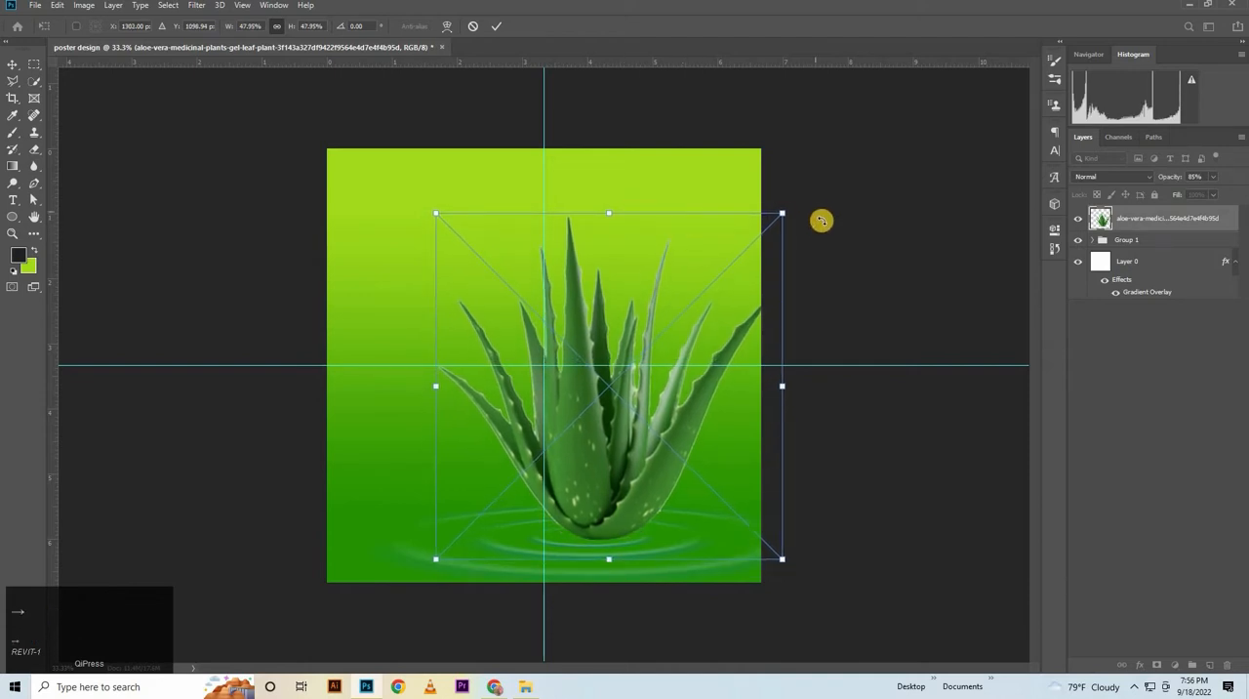
key(Right)
key(Right)
key(Right)
key(Right)
key(Right)
key(Right)
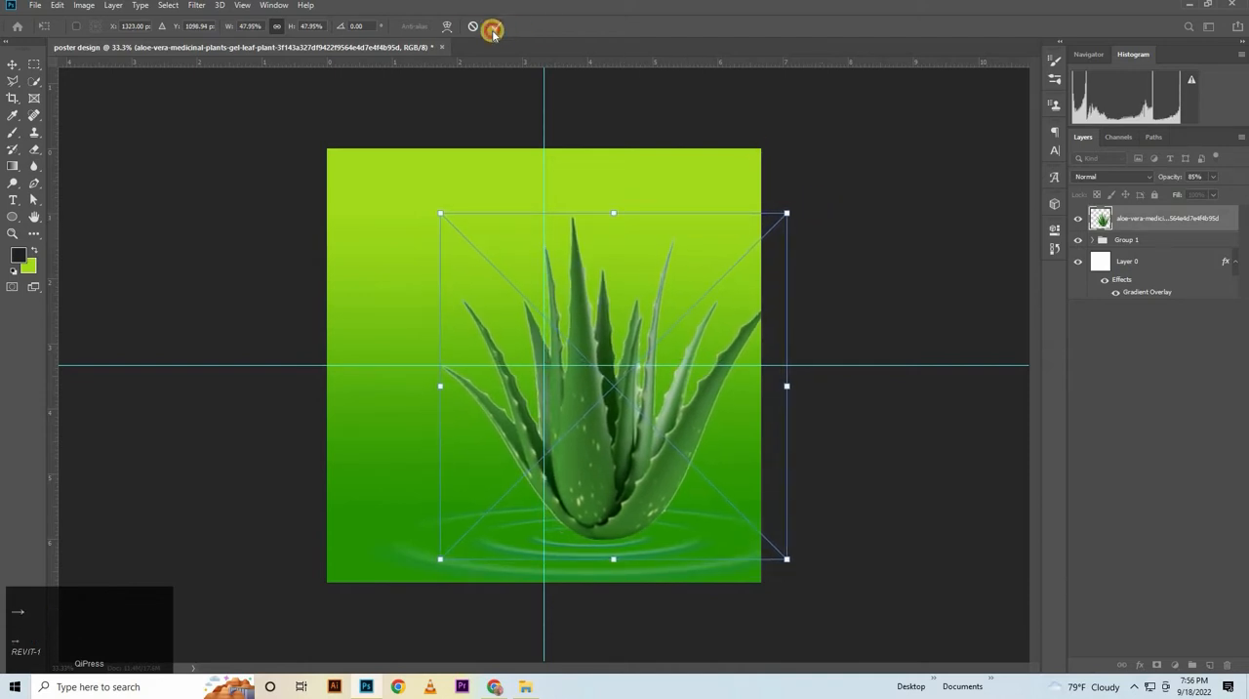
click(493, 31)
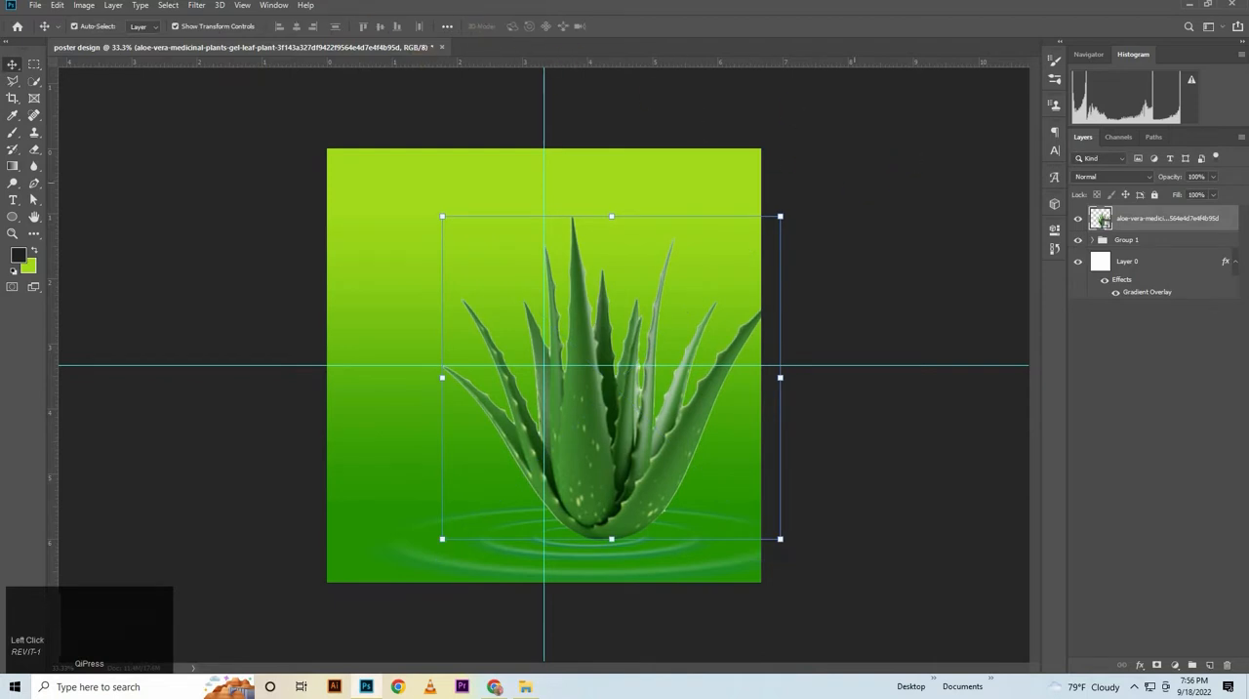
Apply a Gaussian Blur with a 3.0 pixel radius to the aloe vera plant layer
click(196, 8)
mouse_move(212, 157)
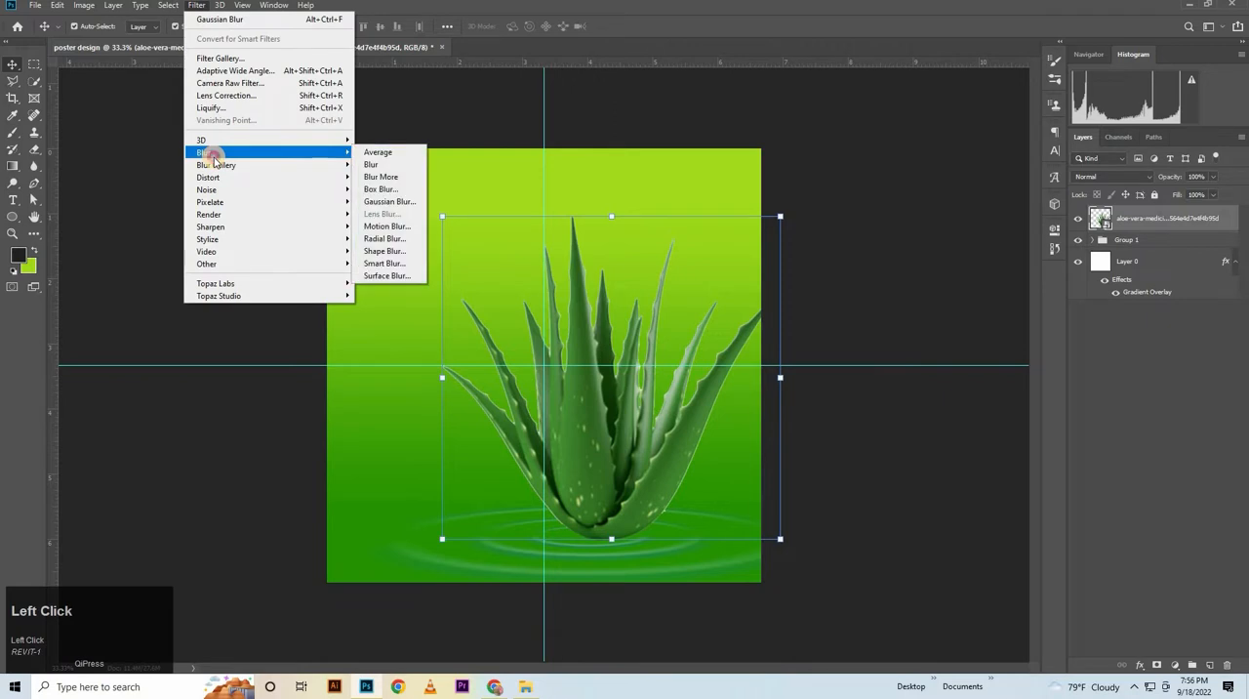
click(380, 201)
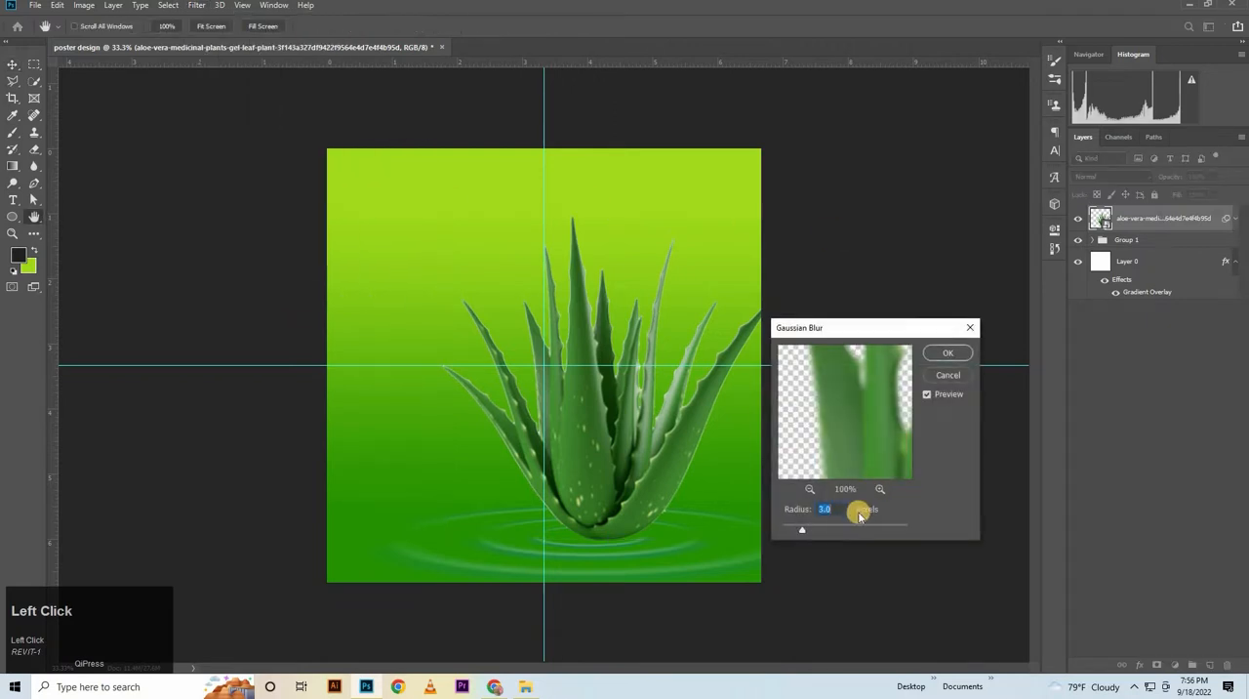
click(943, 353)
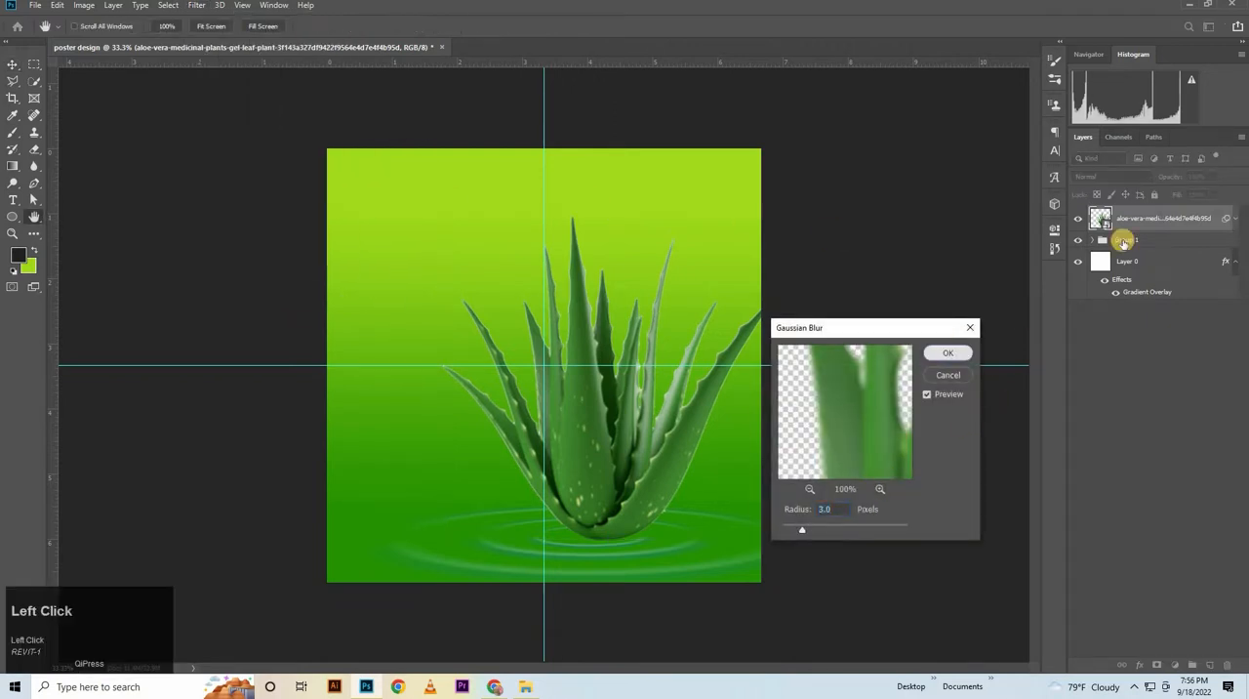
click(1200, 581)
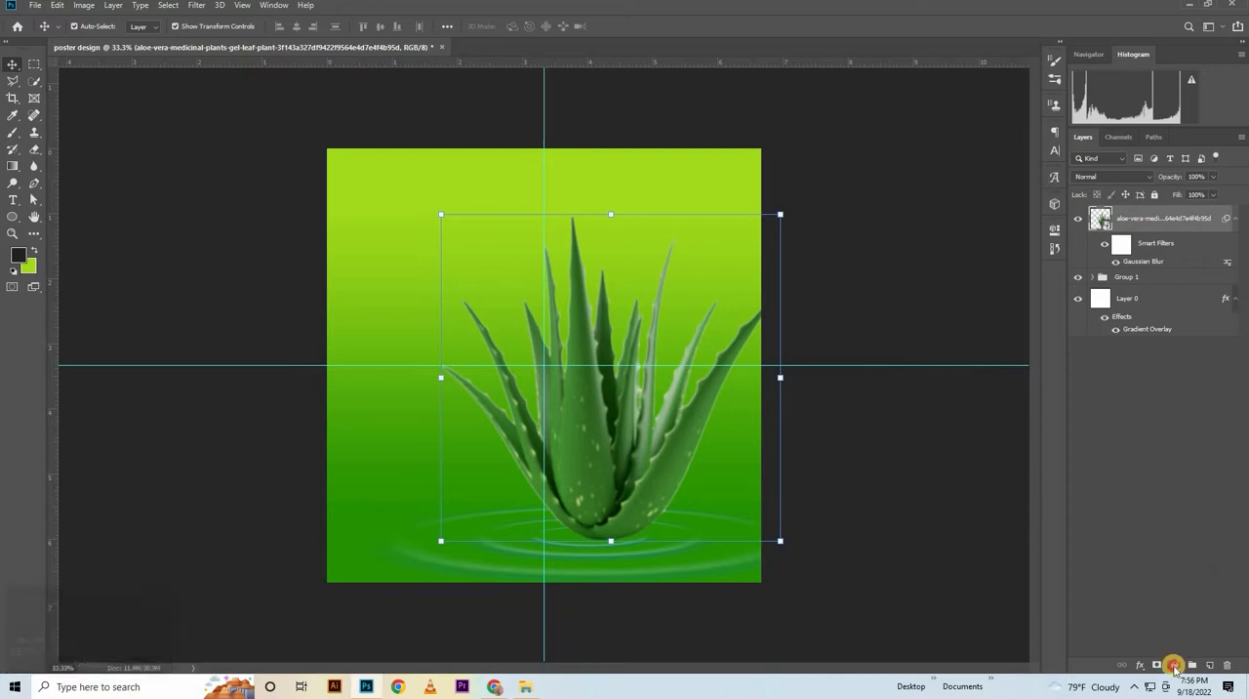
Add a Hue/Saturation adjustment clipped to the aloe vera plant layer and choose the Custom preset
click(1174, 665)
click(1176, 538)
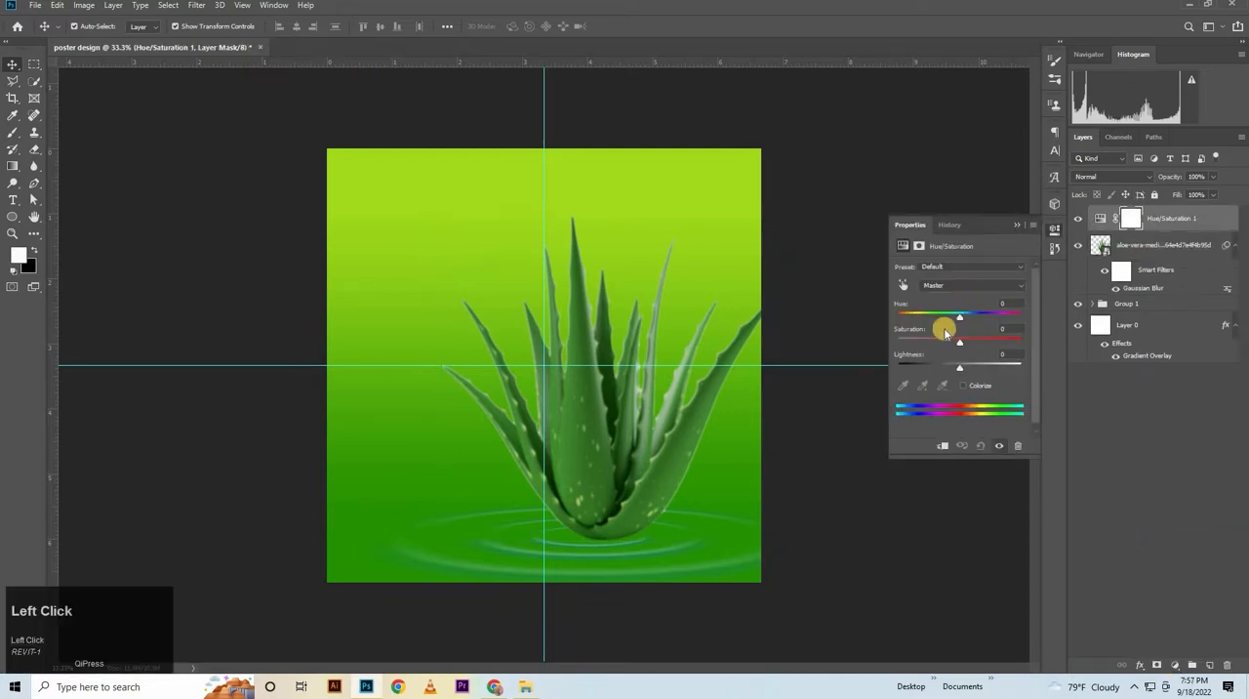
click(939, 443)
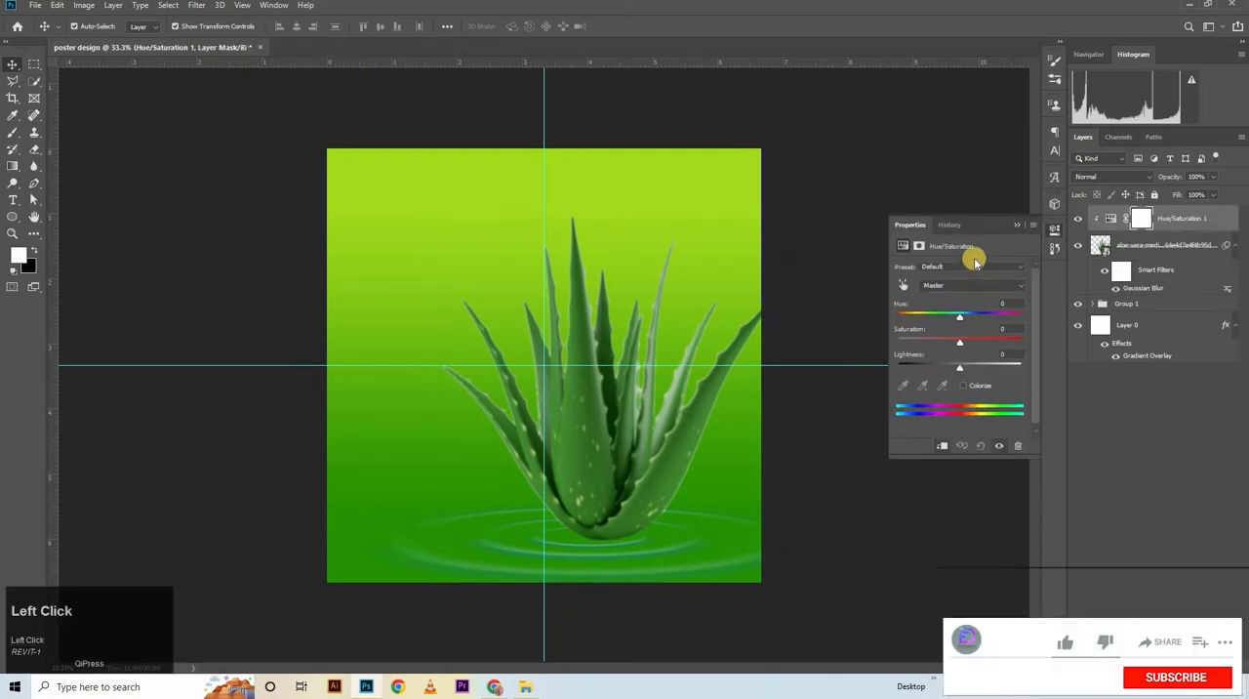
click(981, 265)
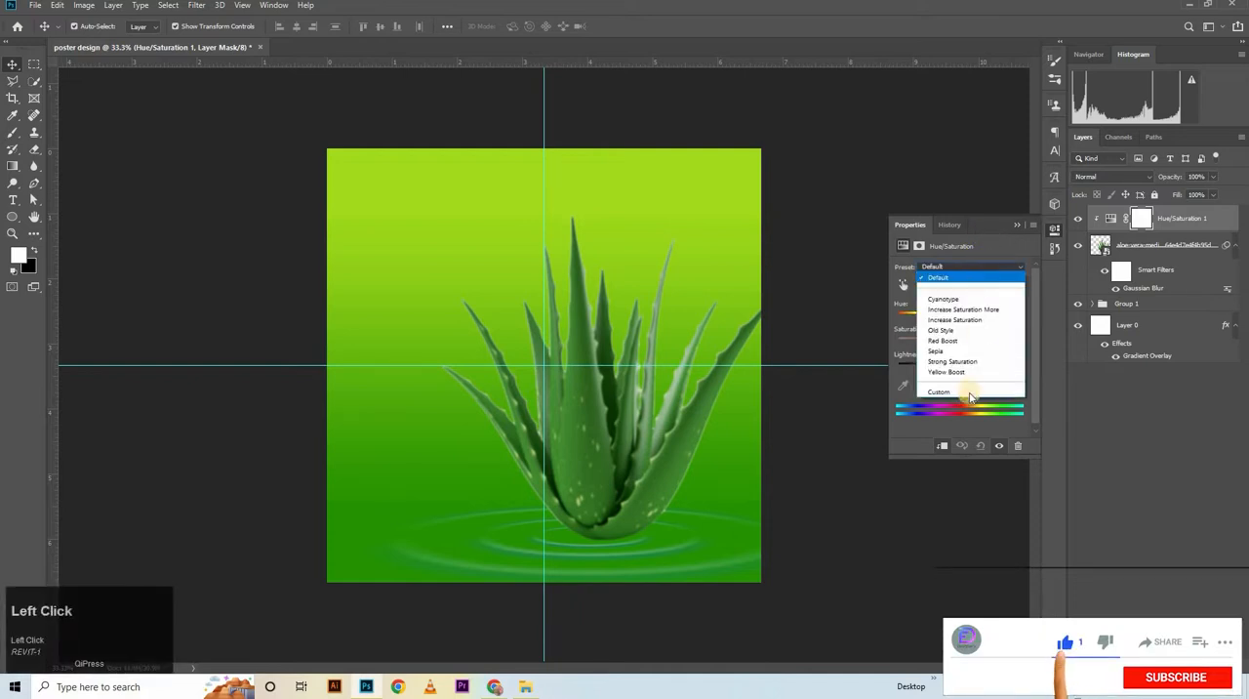
click(968, 394)
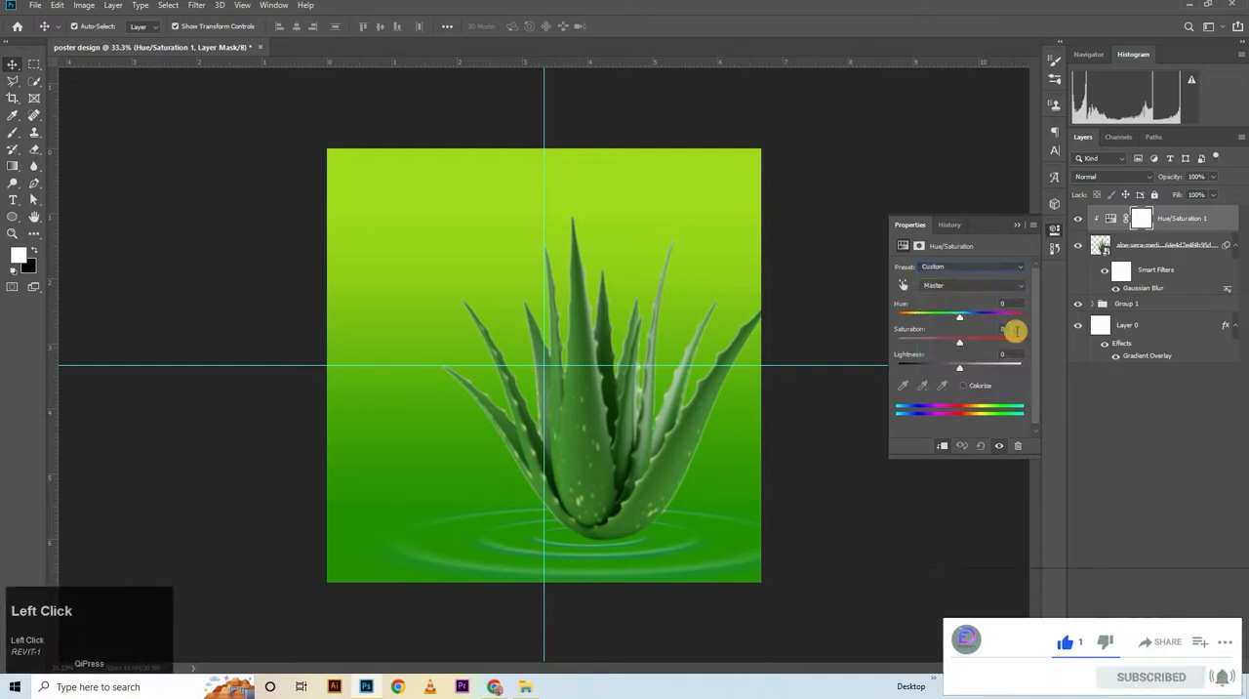
Set the aloe plant's Hue/Saturation adjustment to saturation +43 and lightness +3
click(1015, 332)
text(4)
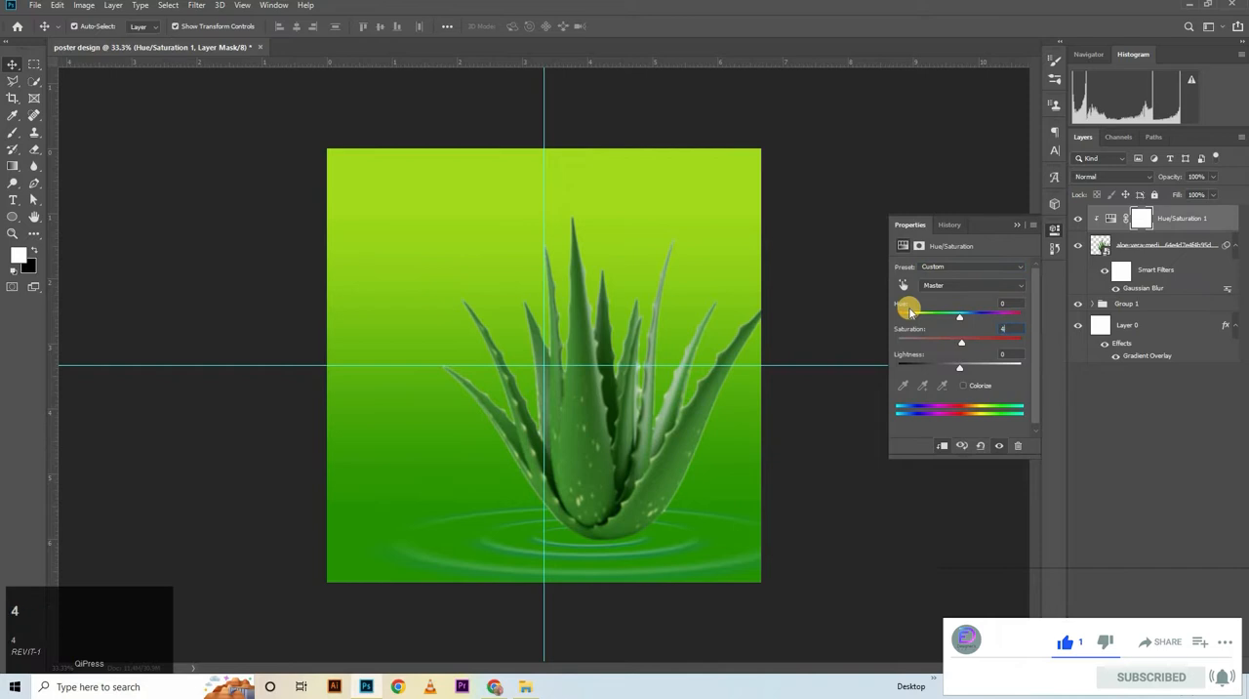
text(3)
drag(1011, 353, 932, 362)
text(3)
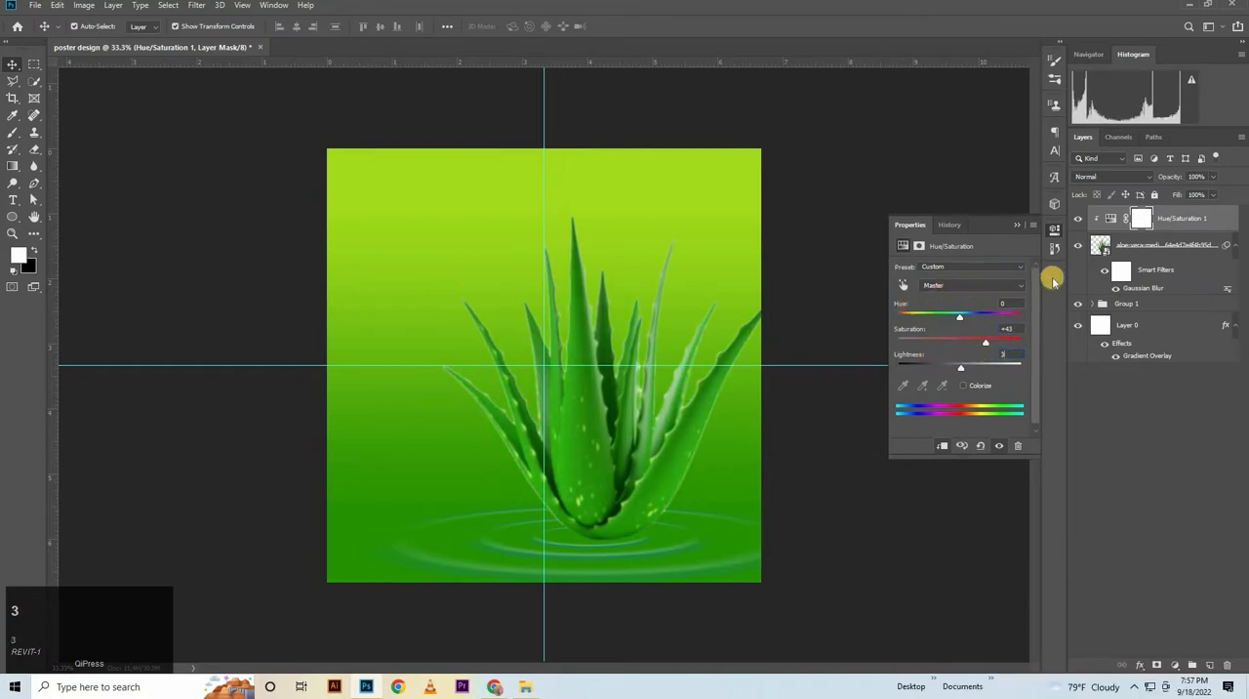
click(1011, 226)
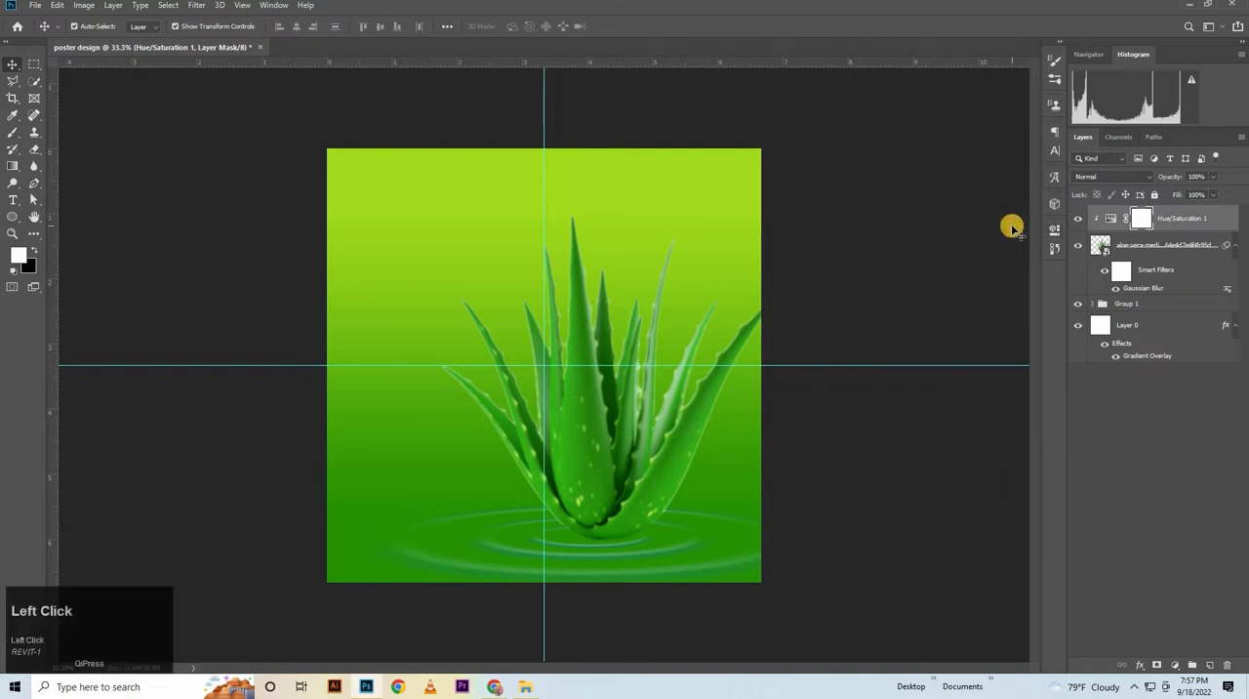
Add a new empty layer directly above the ripples group and make light green a4db1d the foreground colour
click(1166, 252)
click(1157, 306)
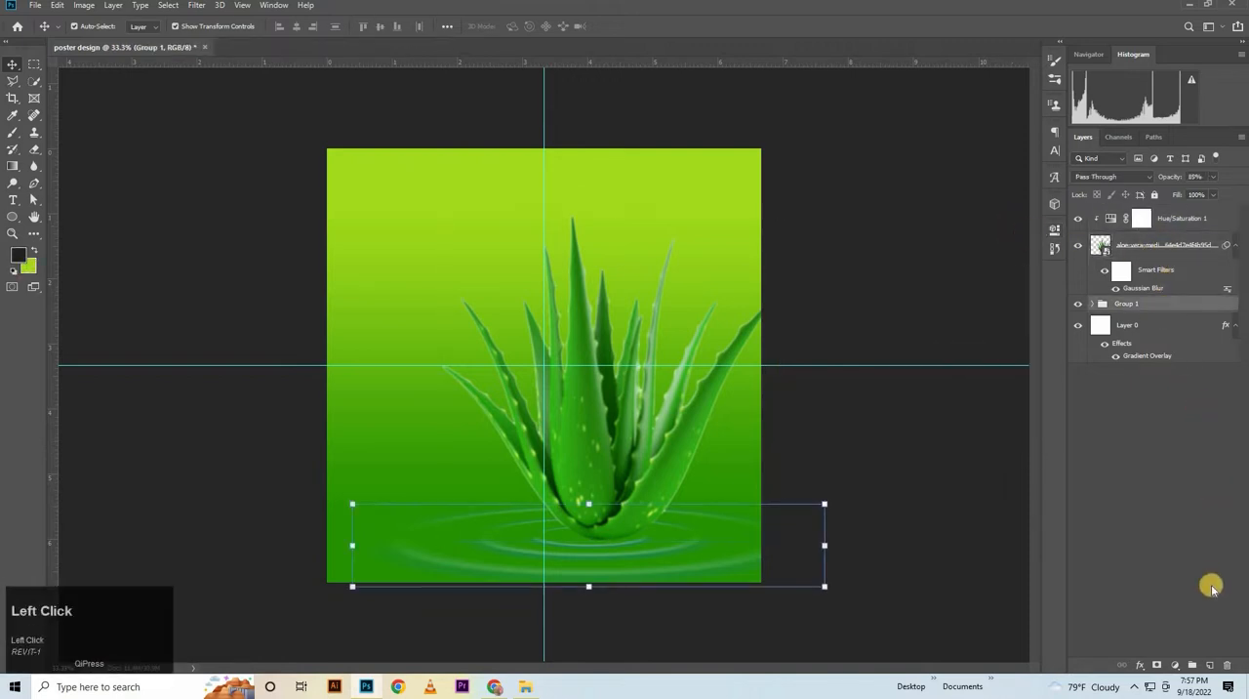
click(1209, 665)
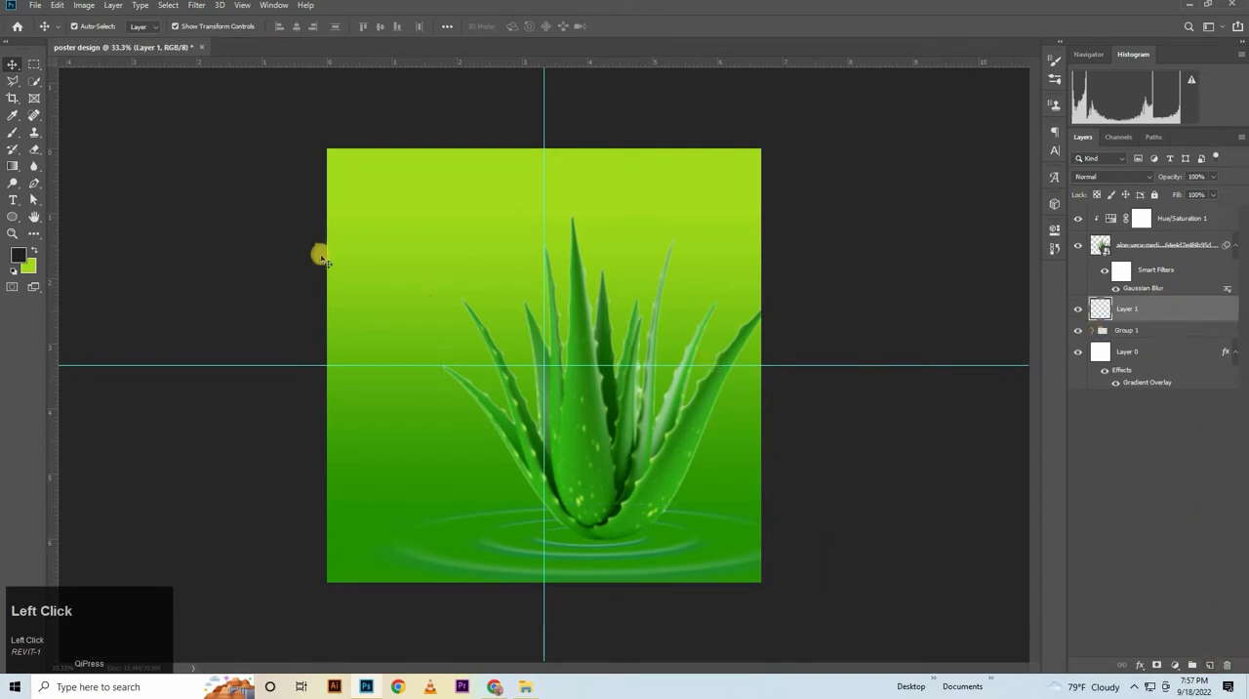
click(33, 245)
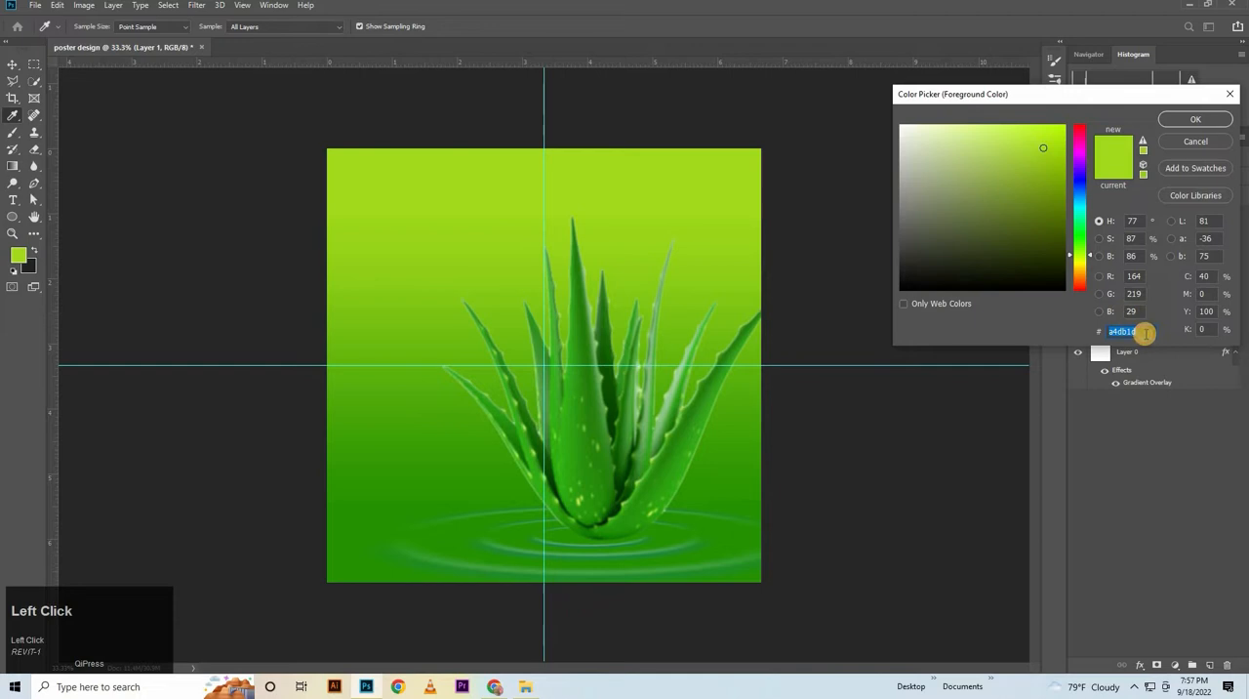
click(1195, 119)
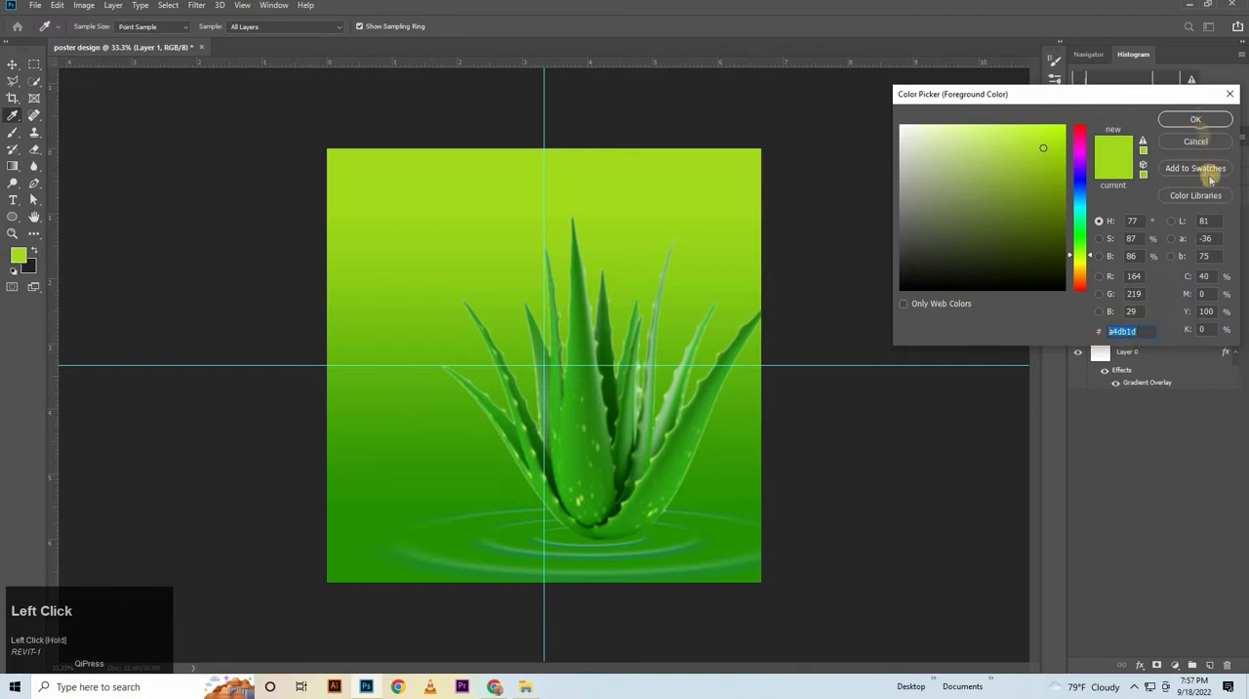
key(v)
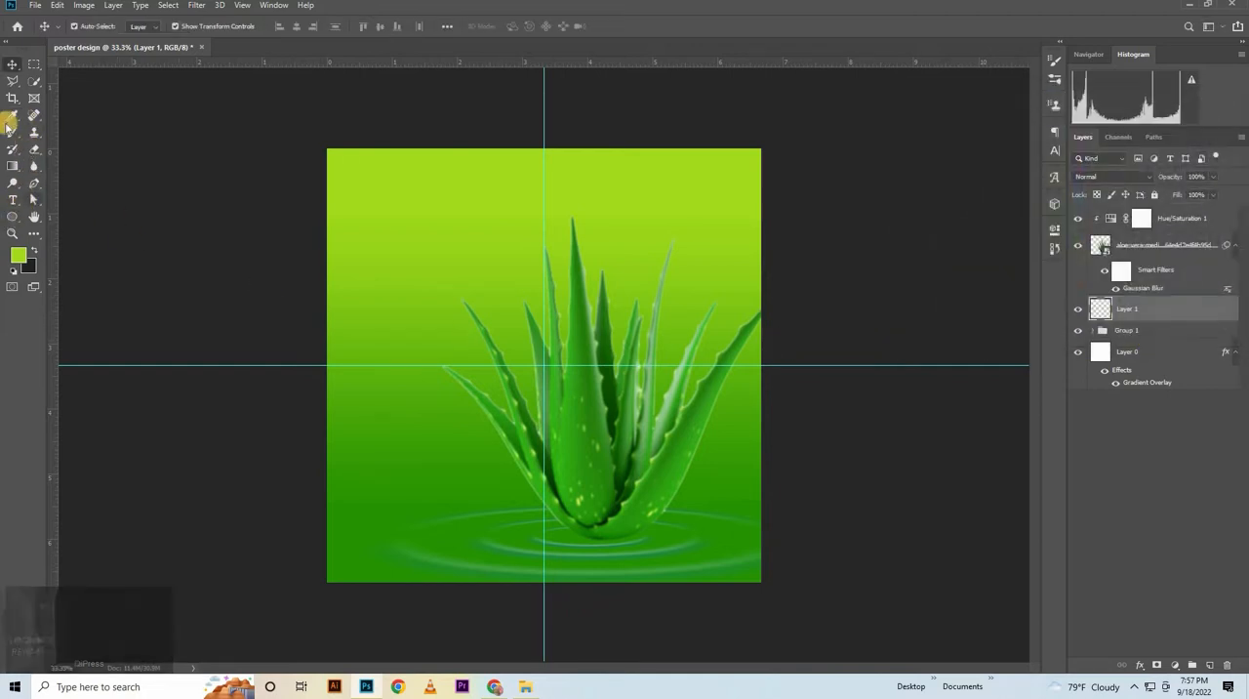
Paint a light green glow behind the aloe plant on the new layer with a Soft Round brush of about 1400 px
click(40, 136)
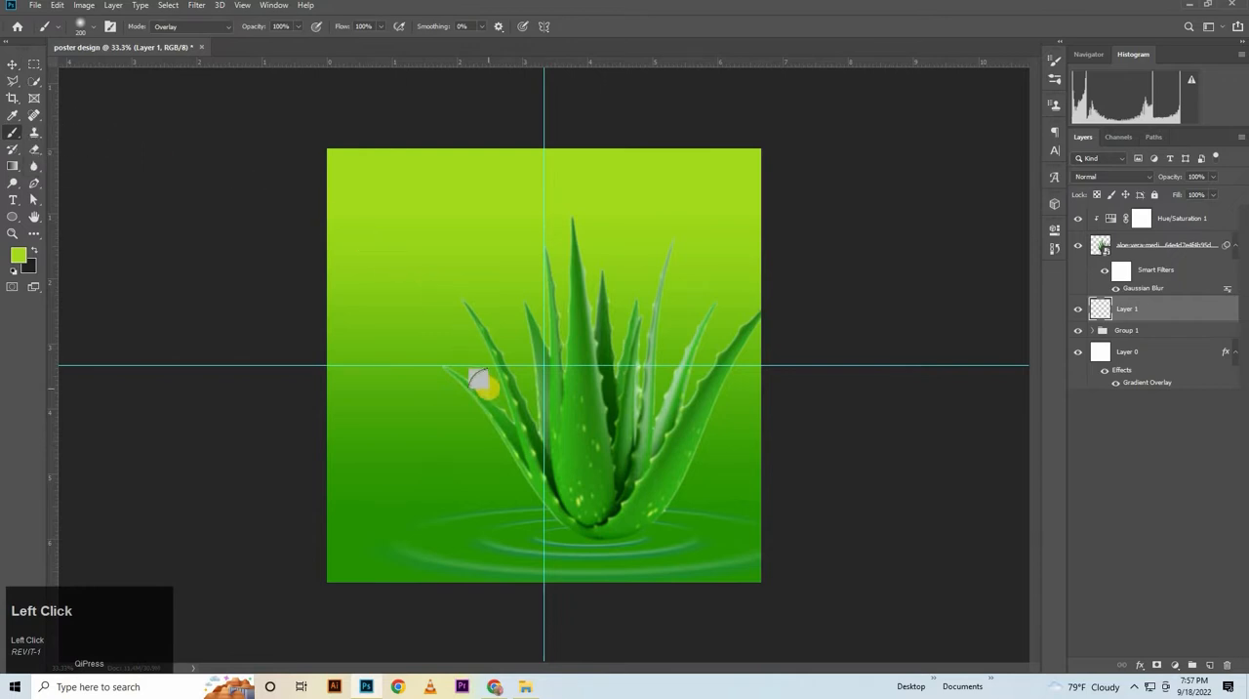
key(bracketright)
key(bracketright)
key(bracketright)
key(bracketright)
key(bracketright)
key(bracketright)
key(bracketright)
key(bracketright)
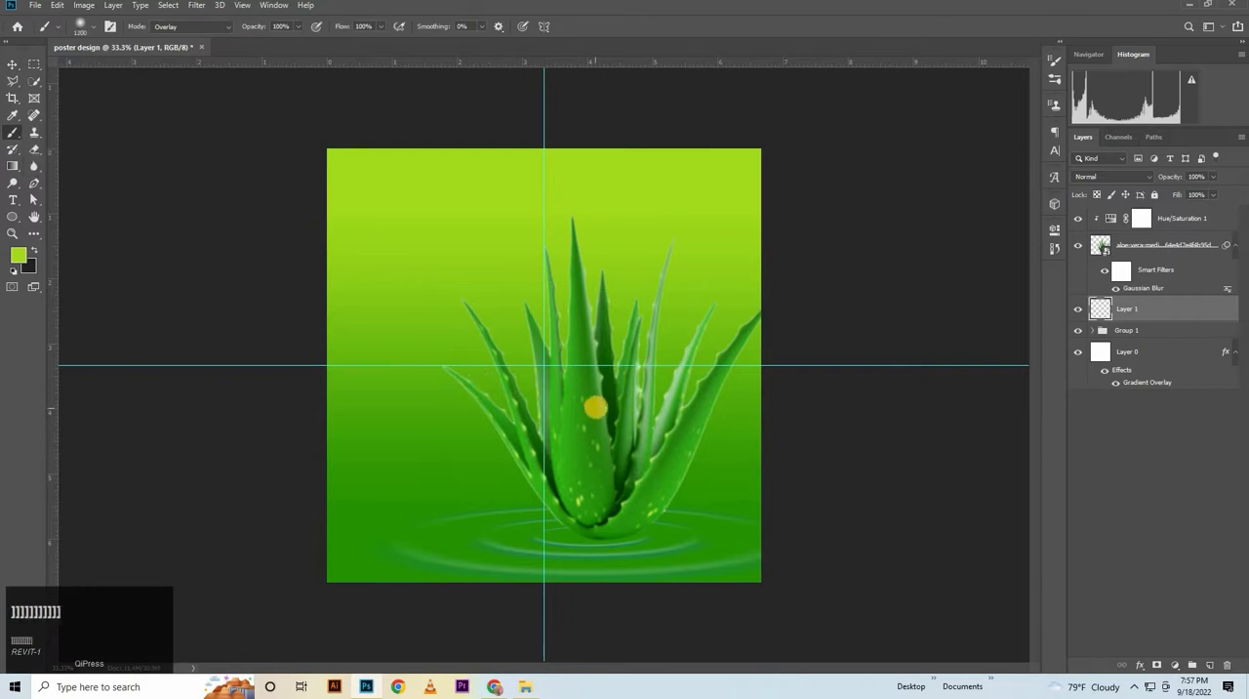
right_click(742, 290)
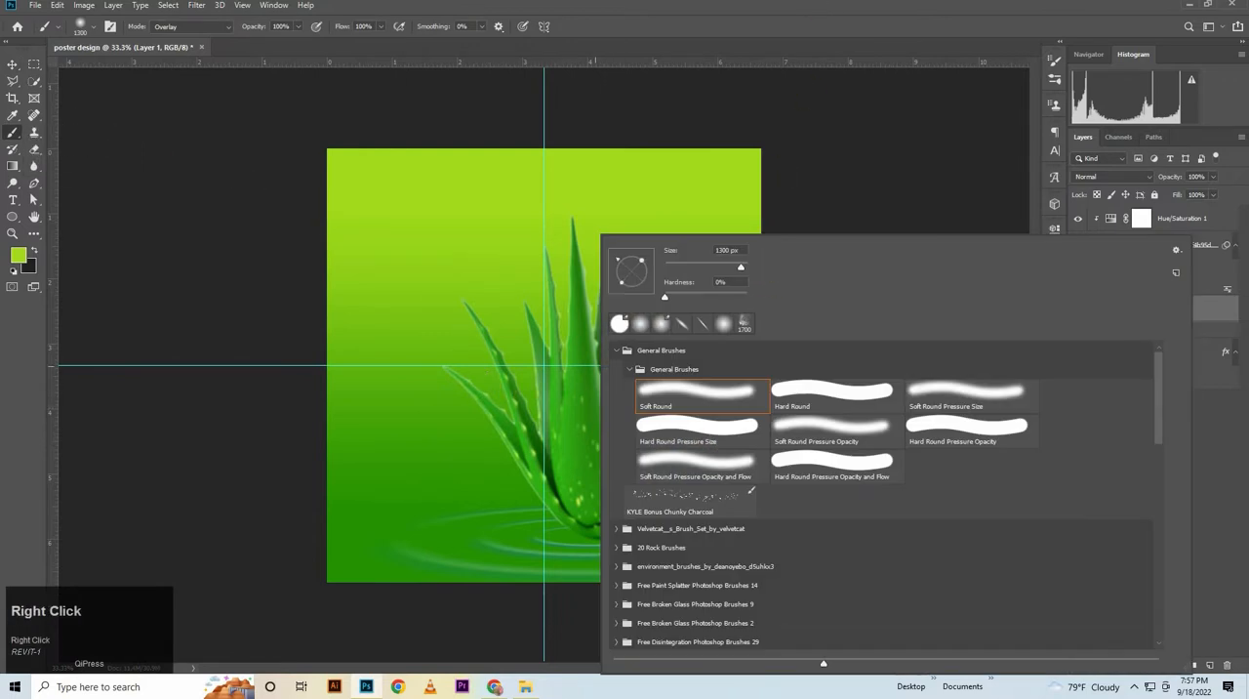
click(611, 461)
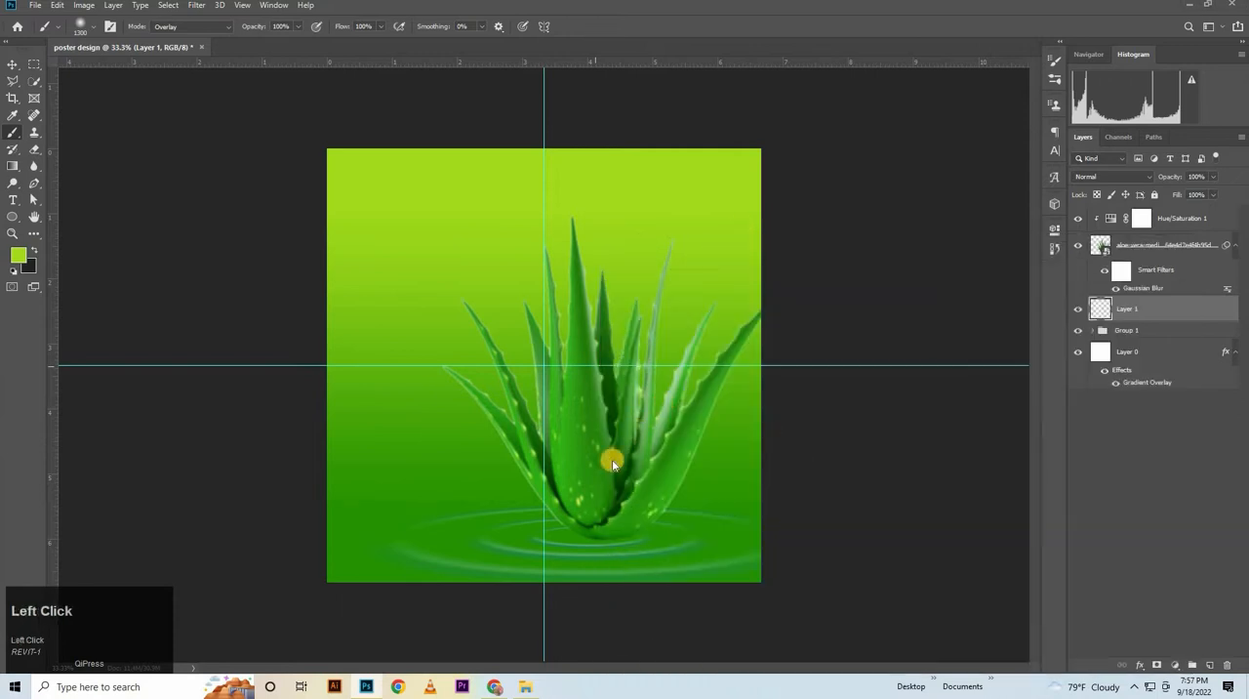
click(1122, 302)
key(bracketright)
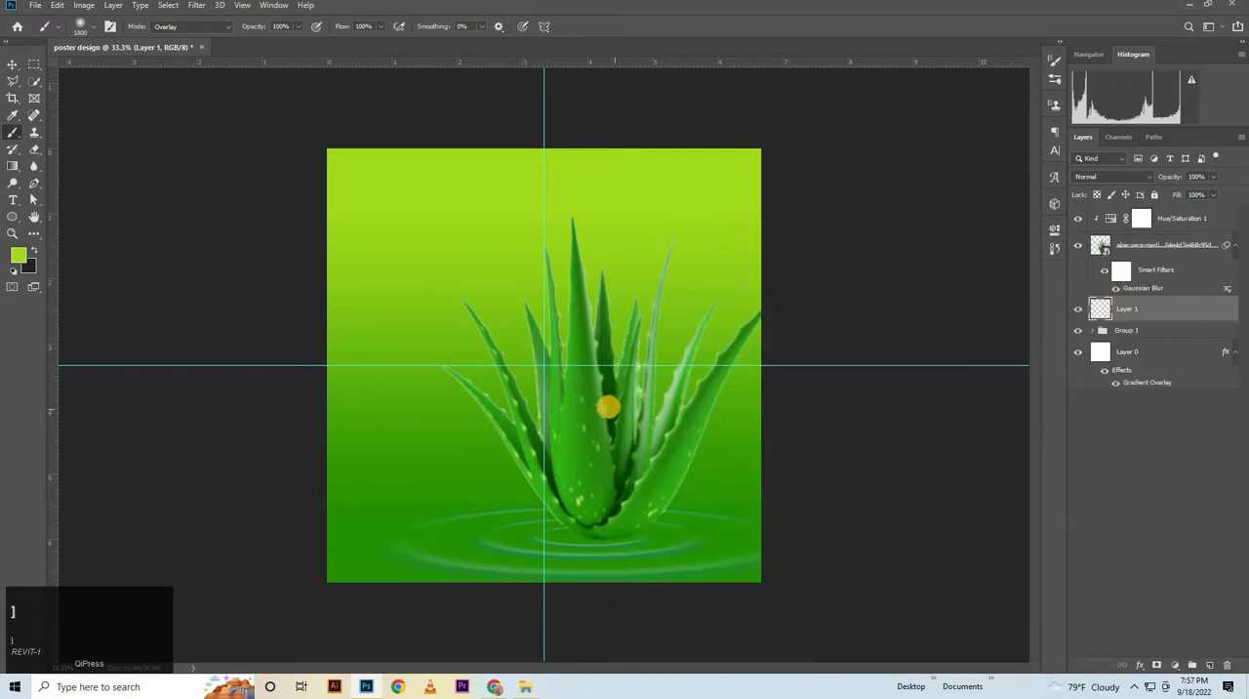
click(603, 411)
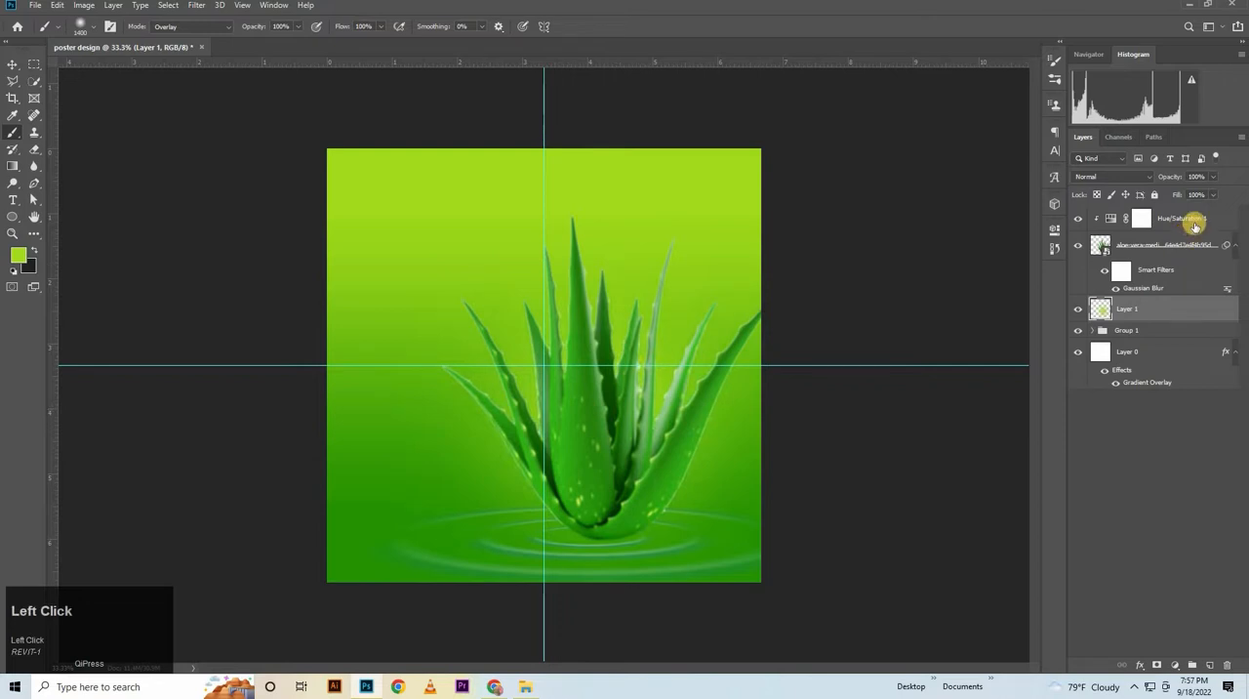
Lower the glow layer's opacity to 72% and compare the poster with and without it
click(12, 81)
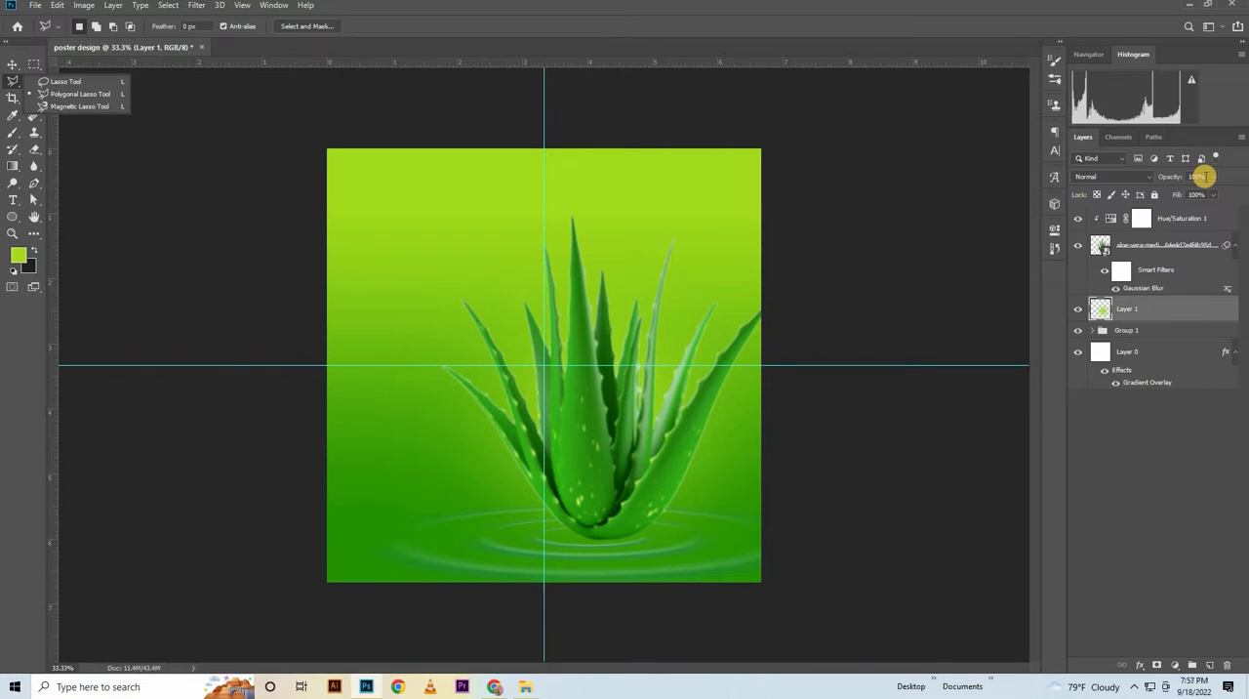
drag(1167, 175, 1180, 173)
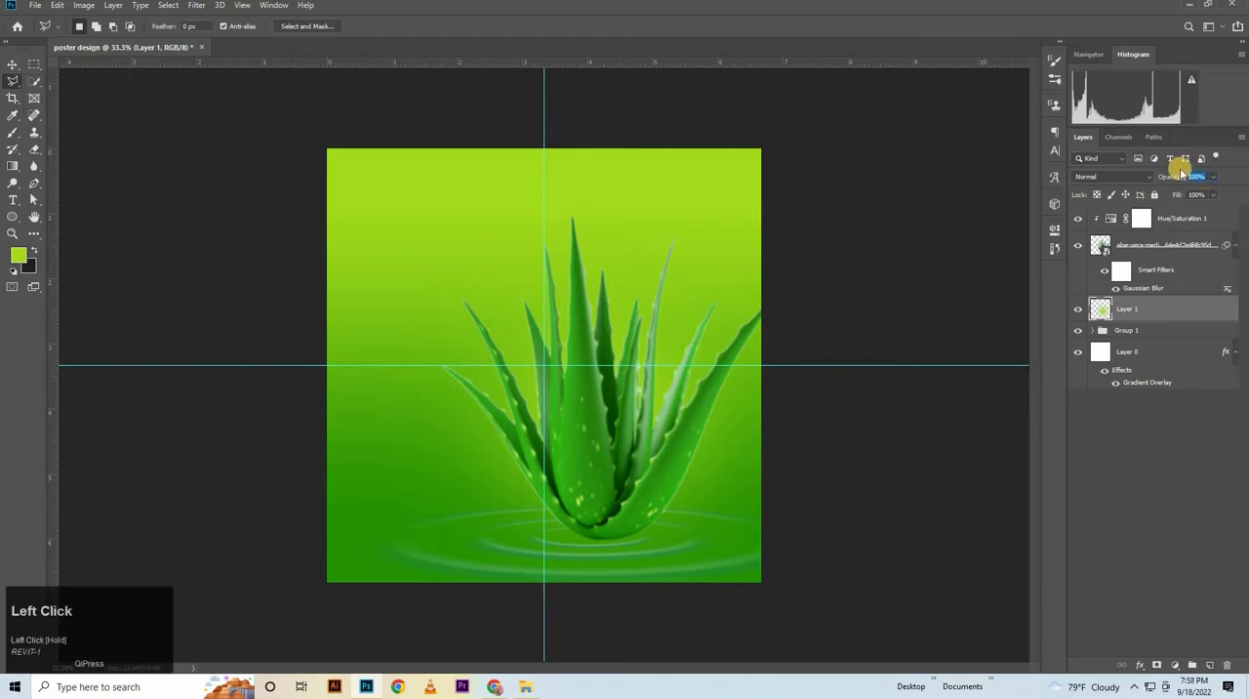
text(72)
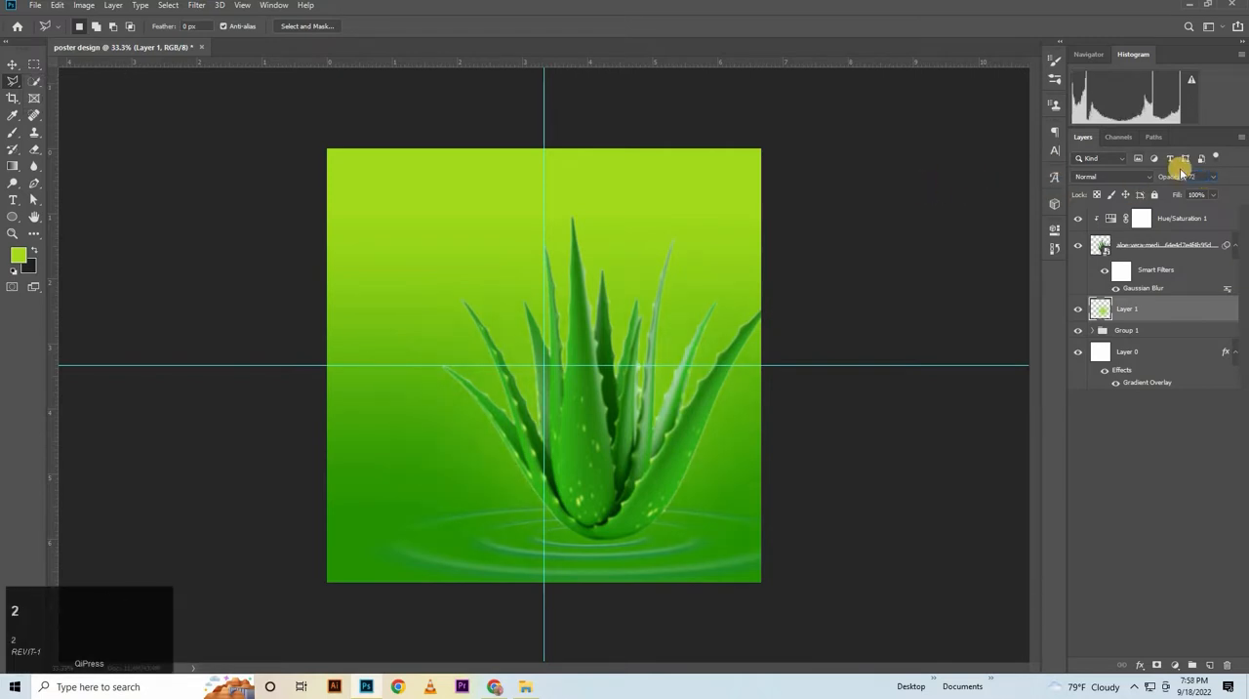
key(Return)
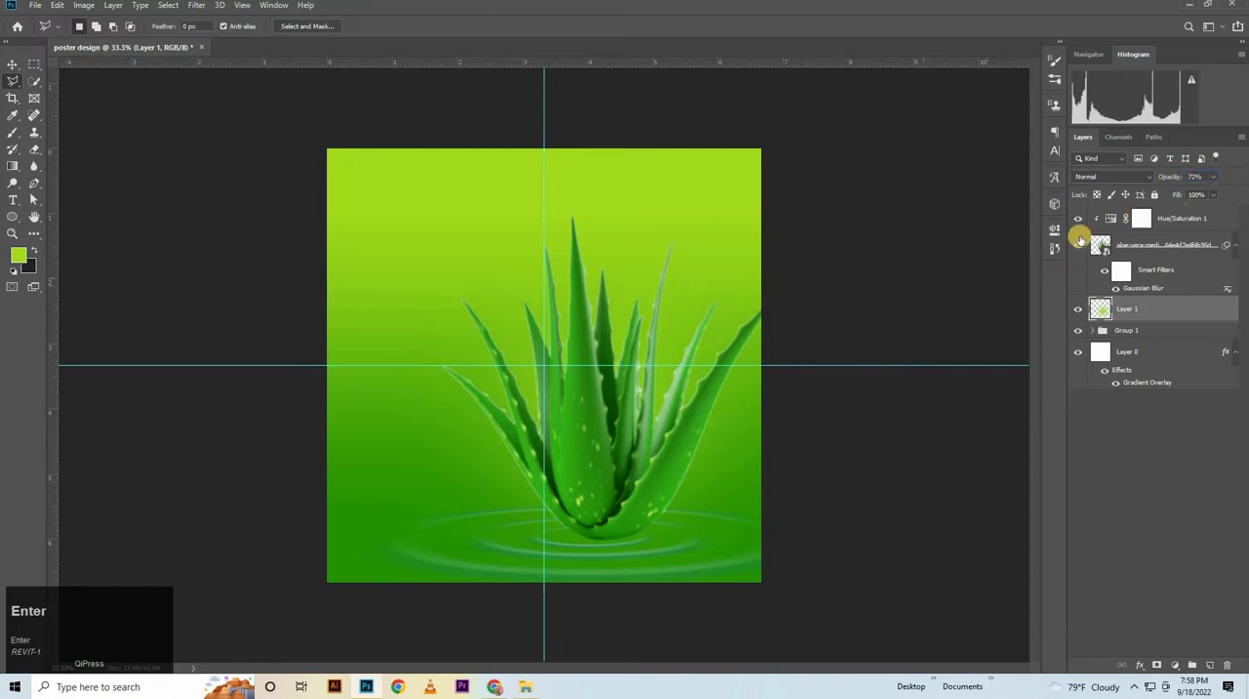
click(1074, 307)
click(1074, 307)
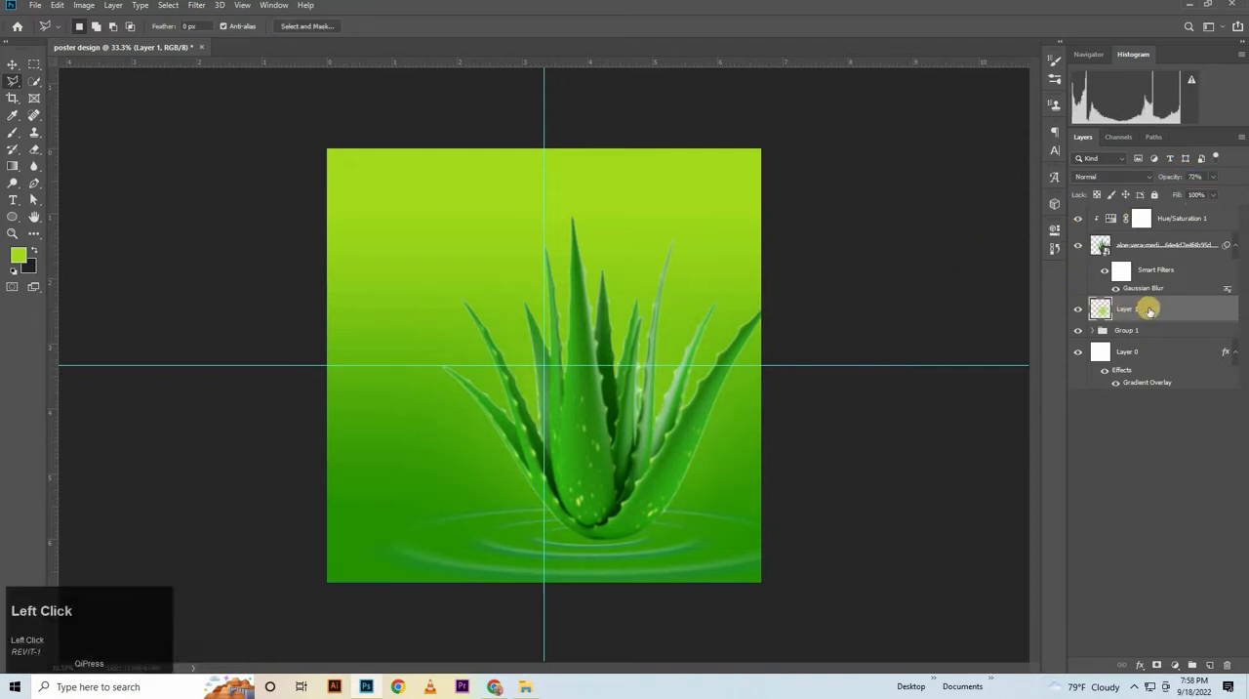
Place the Disaar aloe vera gel product image above the plant's Hue/Saturation adjustment and commit it at 48% scale
click(1171, 219)
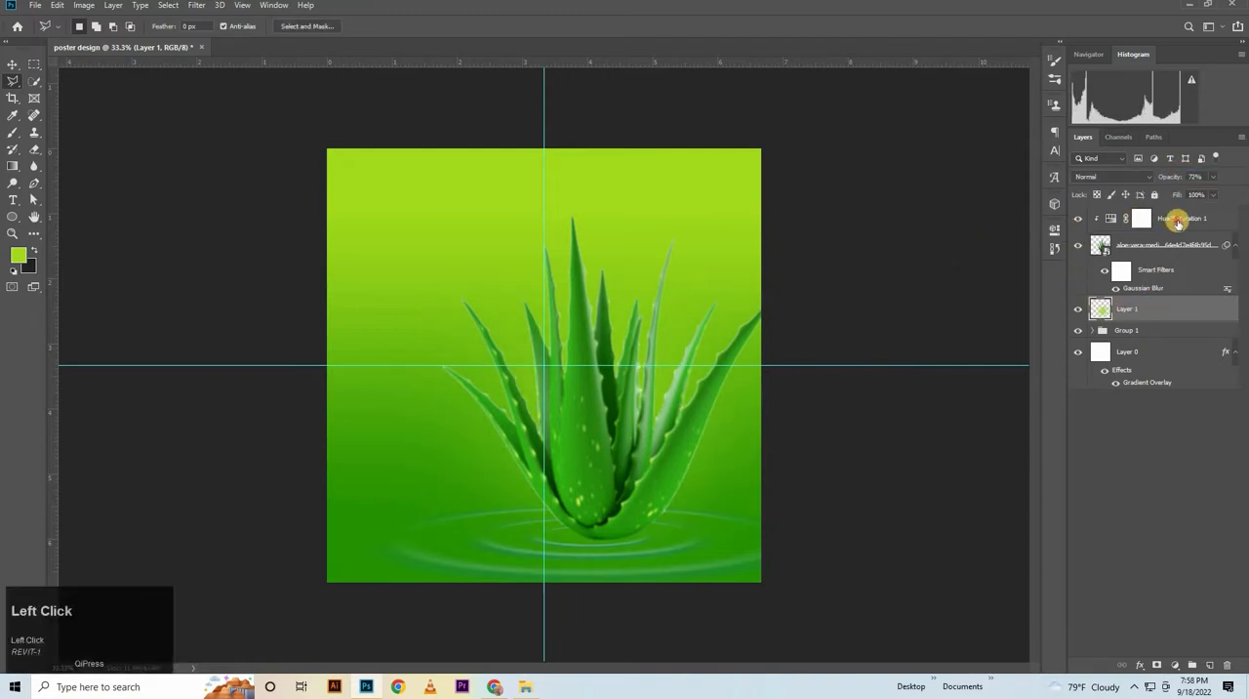
click(526, 686)
drag(292, 99, 470, 460)
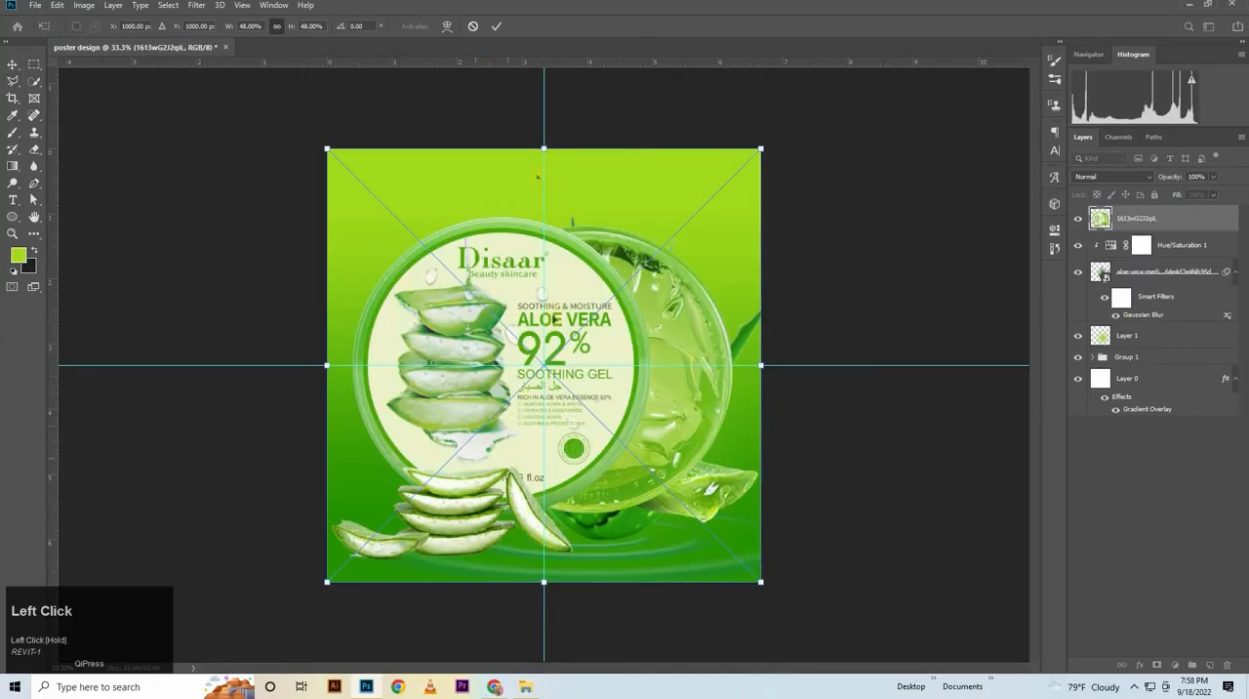
click(496, 21)
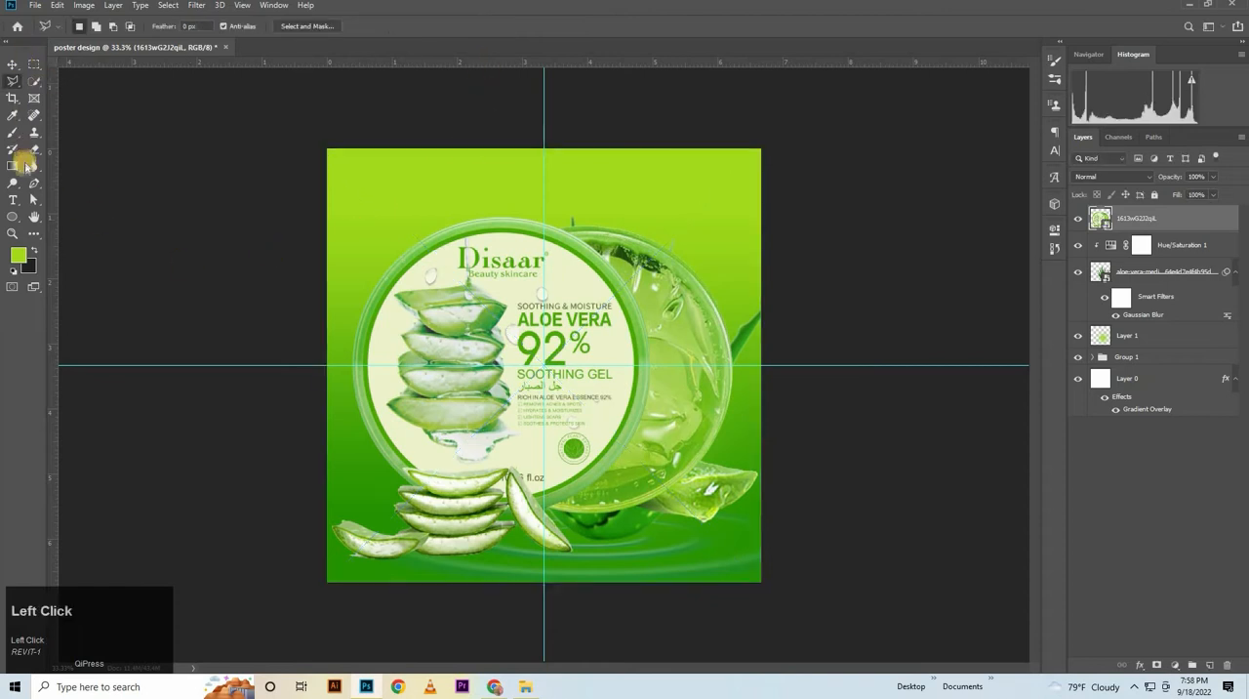
Rasterize the product image layer and erase the stray mark in its lower-left corner with the Eraser tool
click(37, 151)
click(98, 143)
click(321, 530)
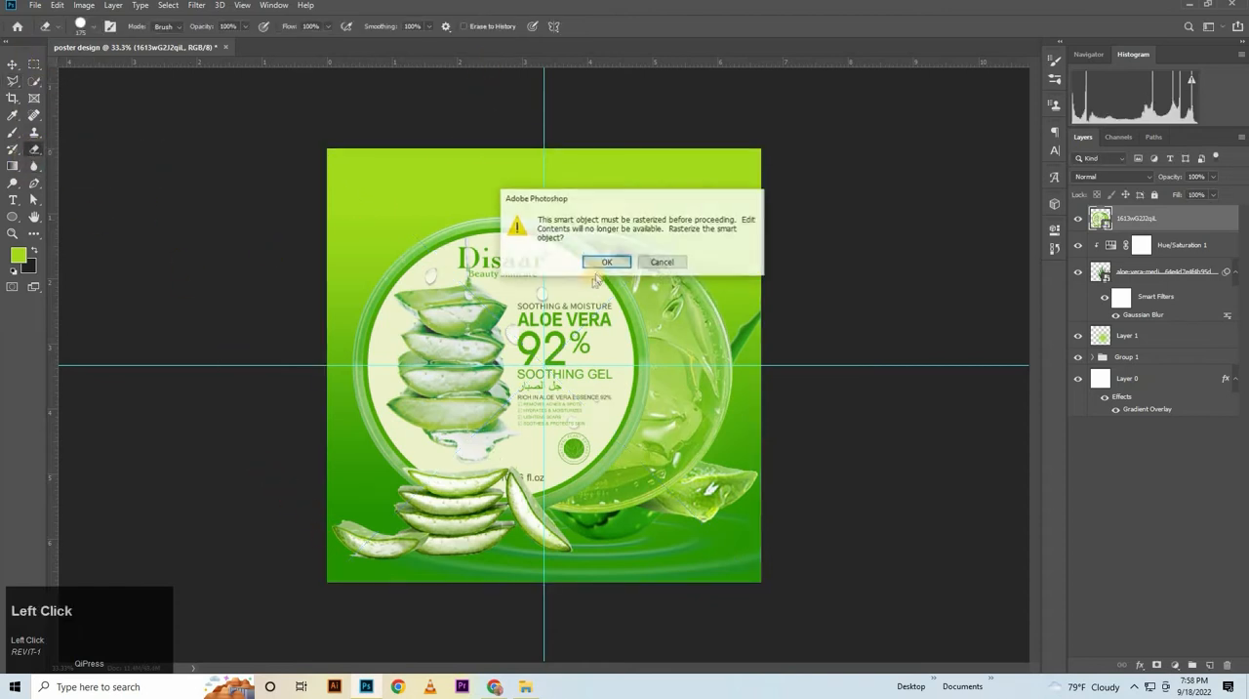
click(604, 264)
click(349, 574)
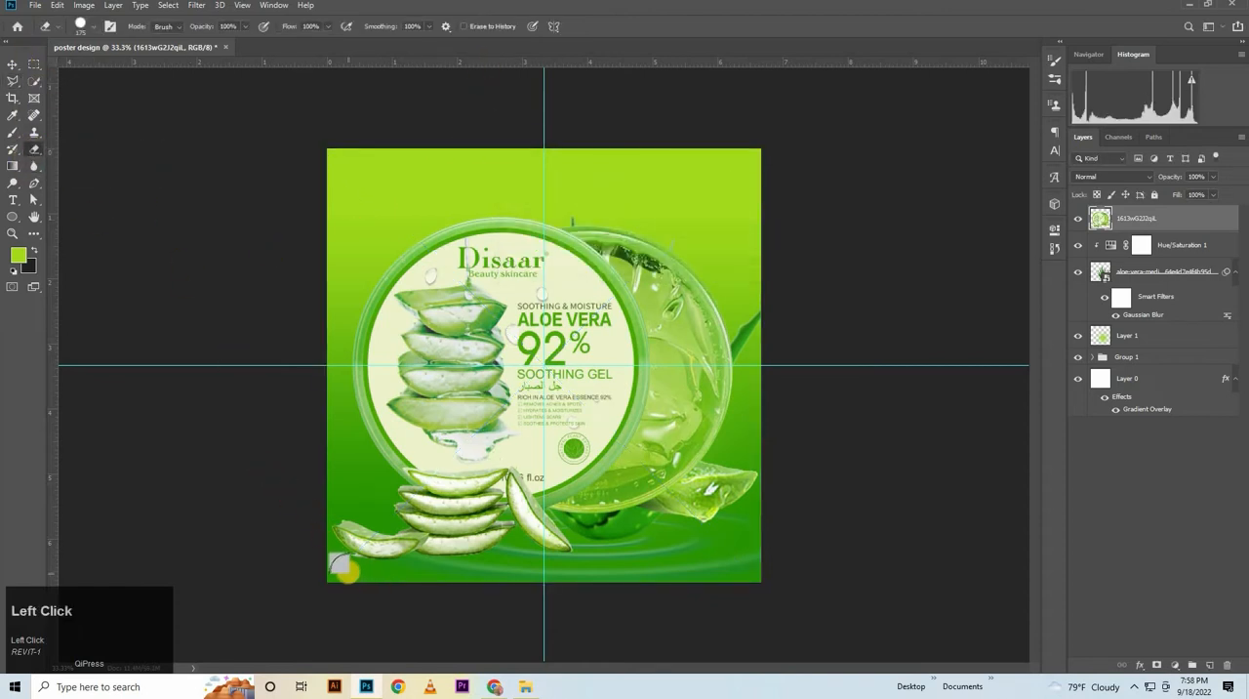
right_click(347, 555)
click(654, 35)
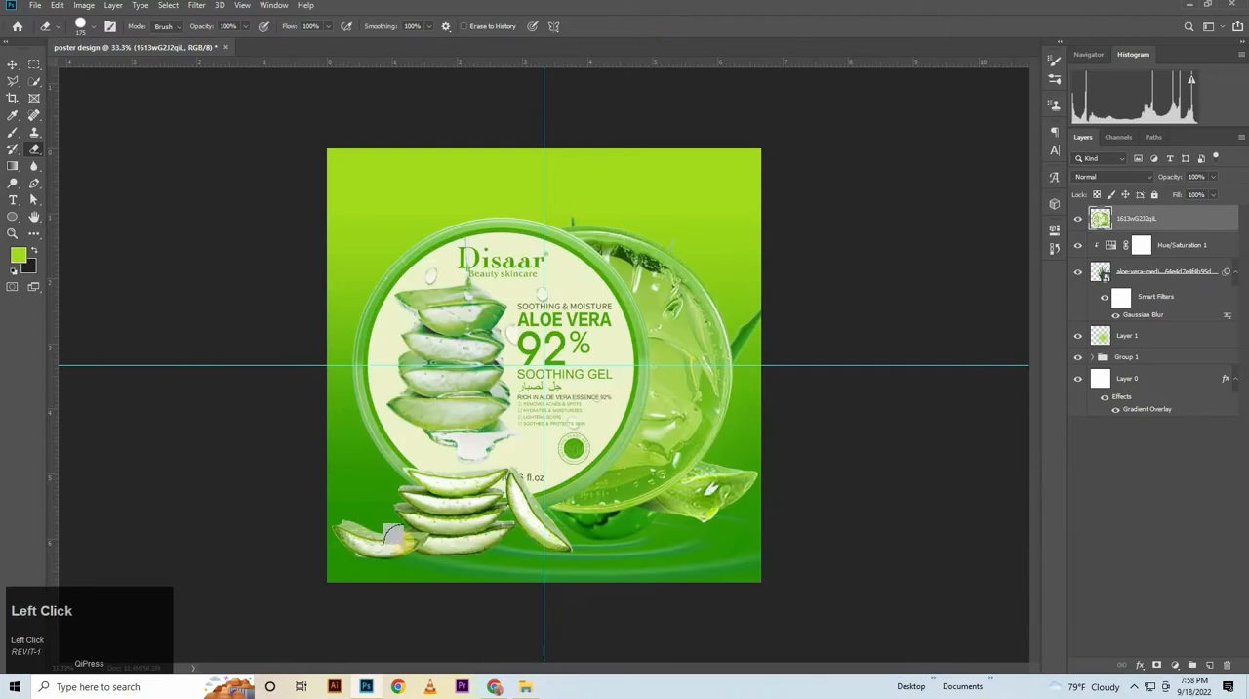
drag(349, 571, 358, 577)
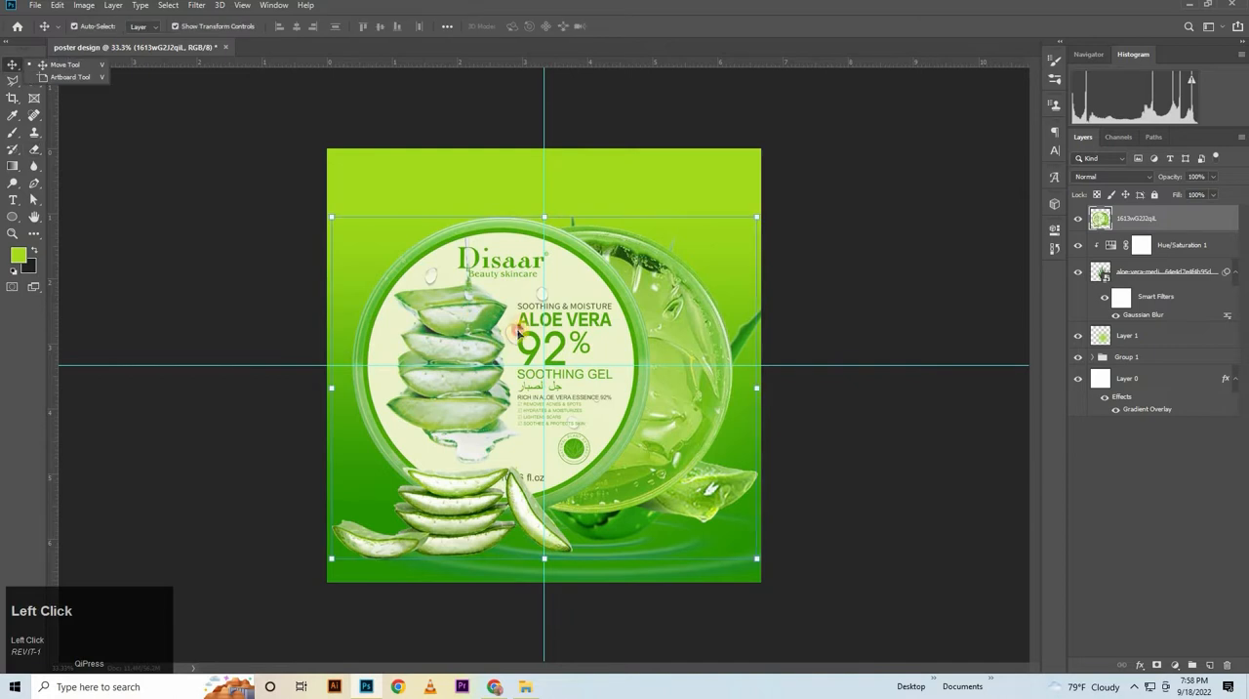
Scale the product image down to about 55% and move it in front of the aloe plant's base
drag(550, 293, 524, 430)
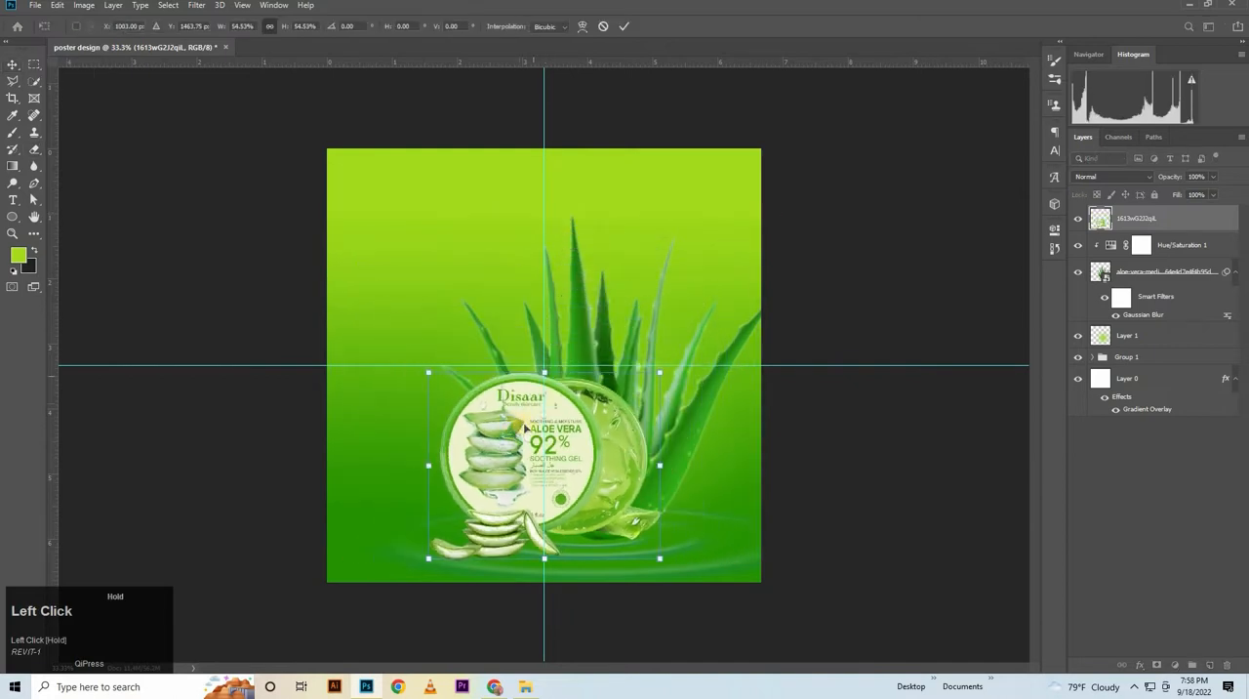
drag(560, 366, 561, 355)
drag(564, 440, 623, 457)
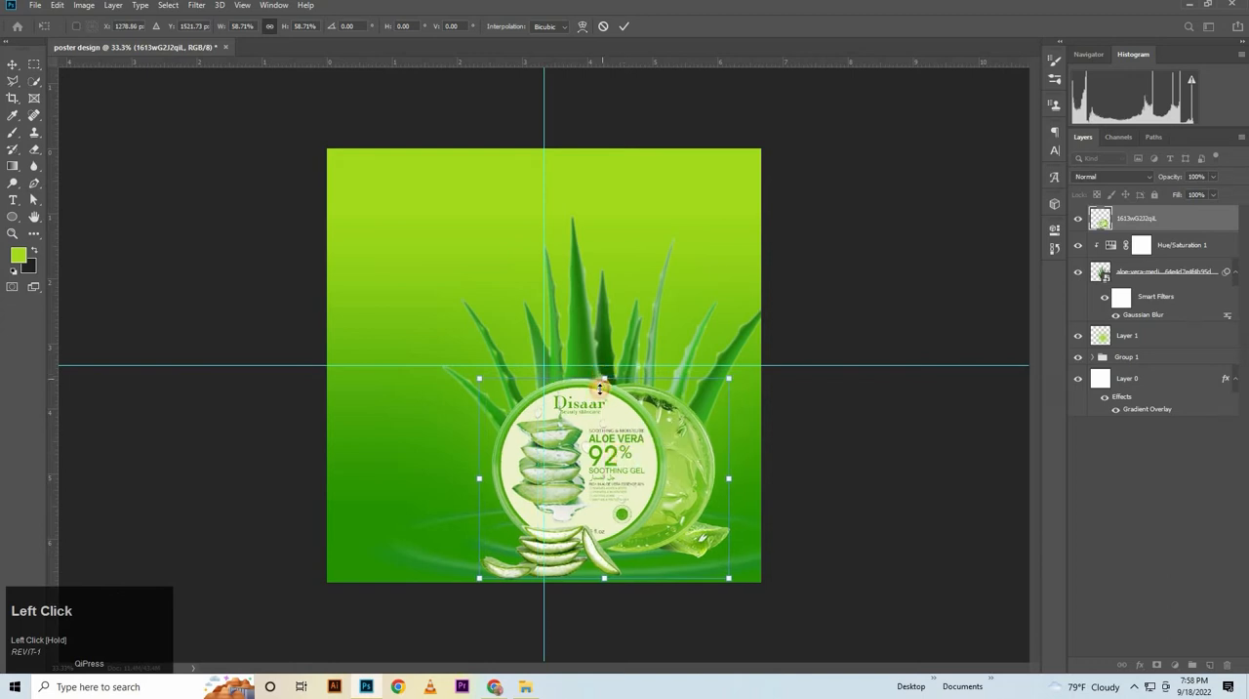
drag(604, 387, 604, 390)
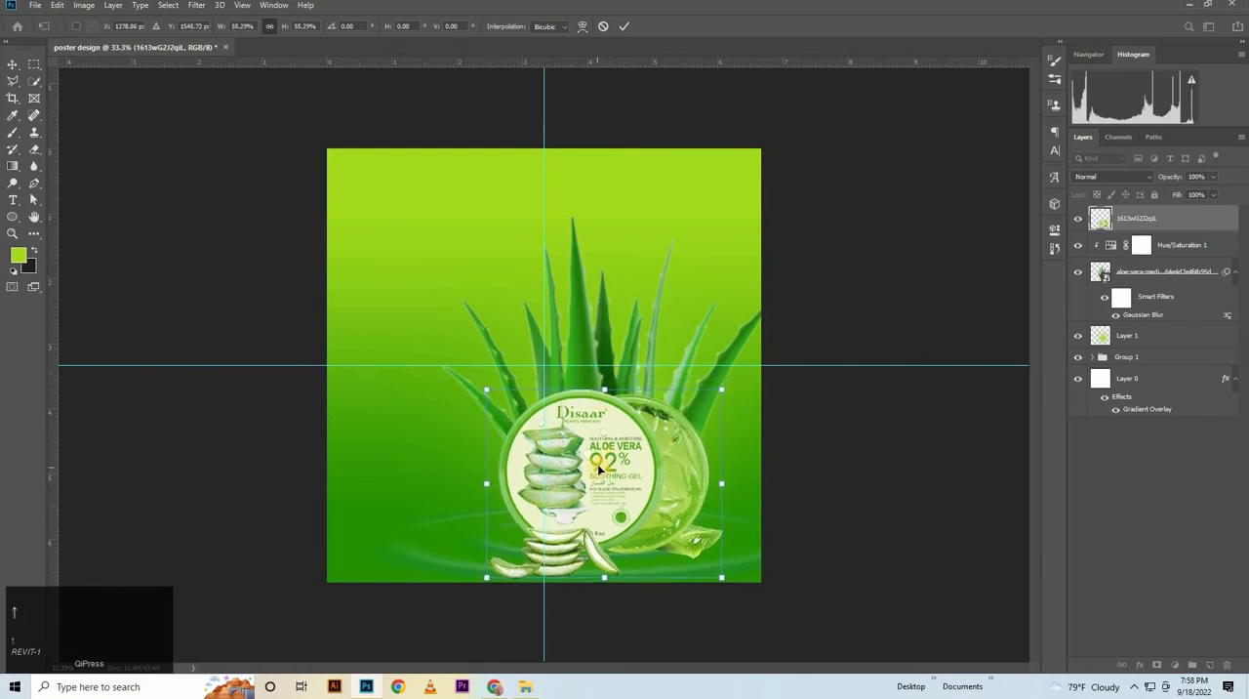
Nudge the product image slightly up and right, reduce it to about 53% and commit the transform
key(Up)
key(Up)
key(Up)
key(Up)
key(Up)
key(Up)
key(Up)
key(Up)
key(Right)
key(Right)
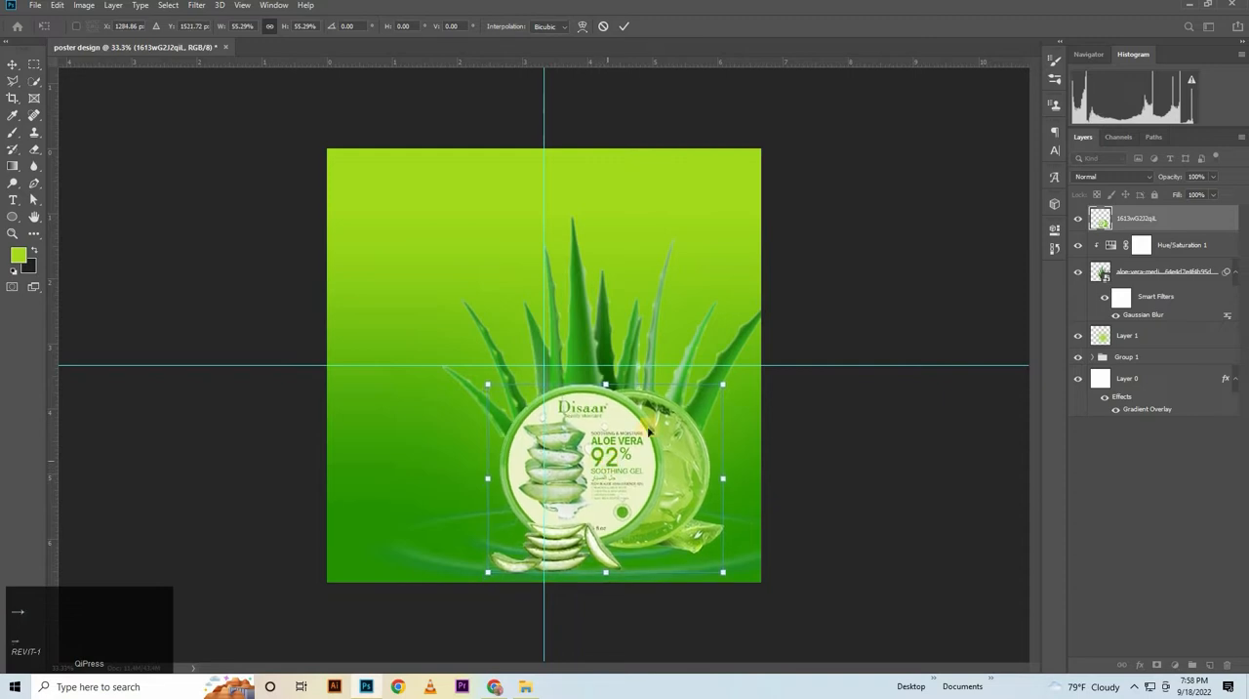
key(Right)
key(Right)
drag(609, 387, 614, 387)
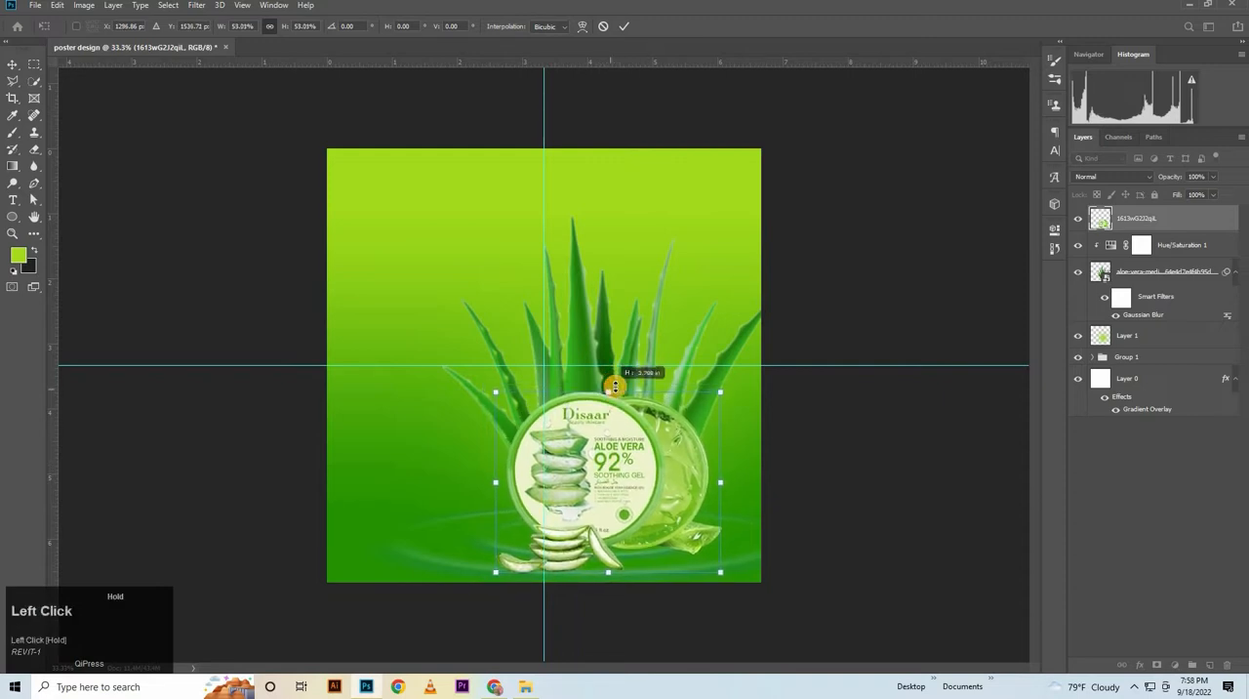
key(Up)
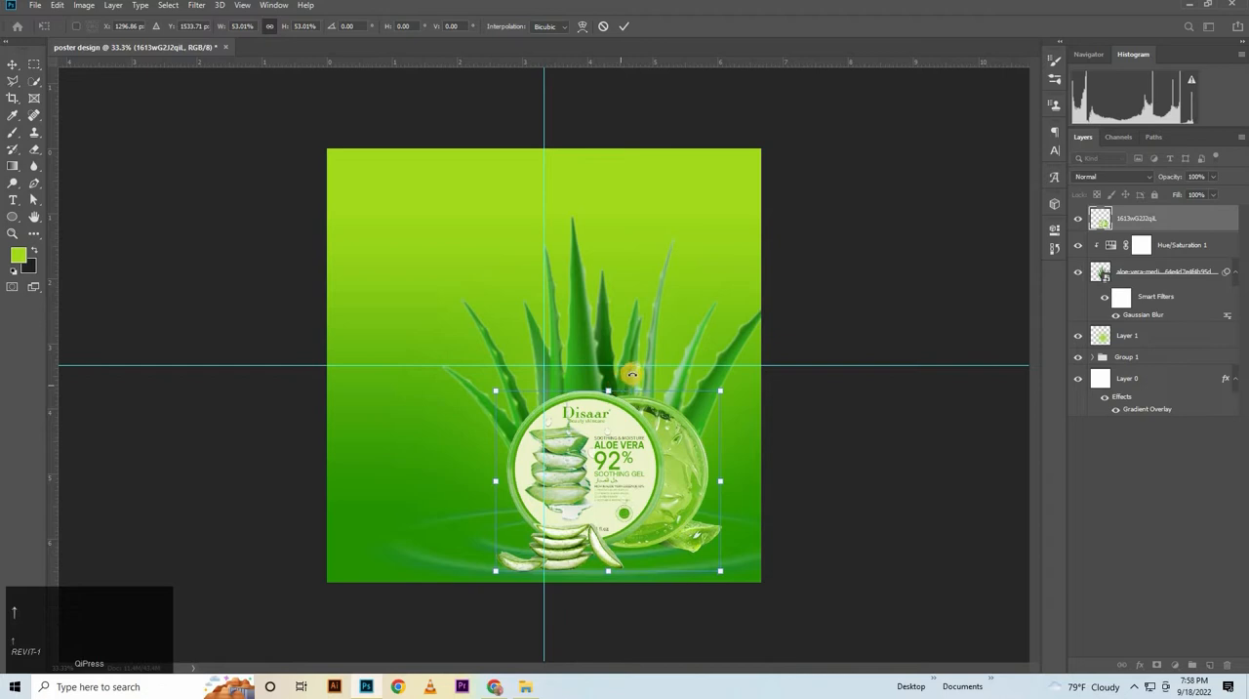
click(625, 26)
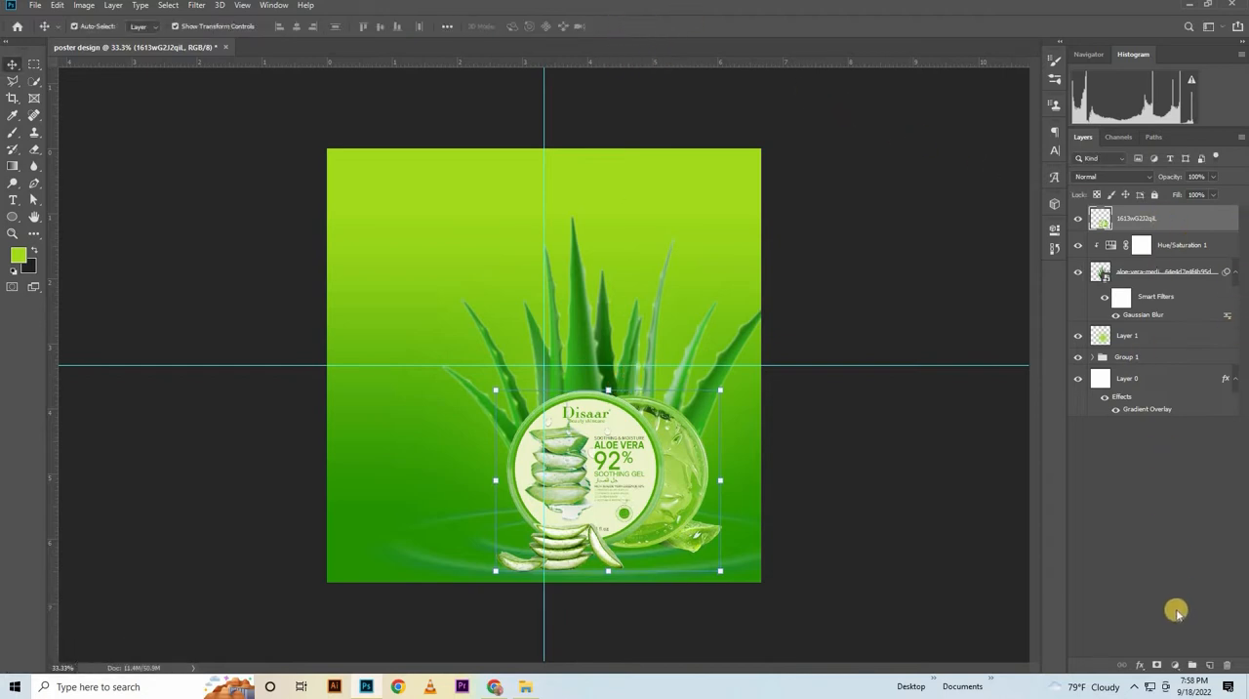
Add a Hue/Saturation adjustment clipped to the product image layer and set its saturation to 16
click(1173, 664)
click(1193, 538)
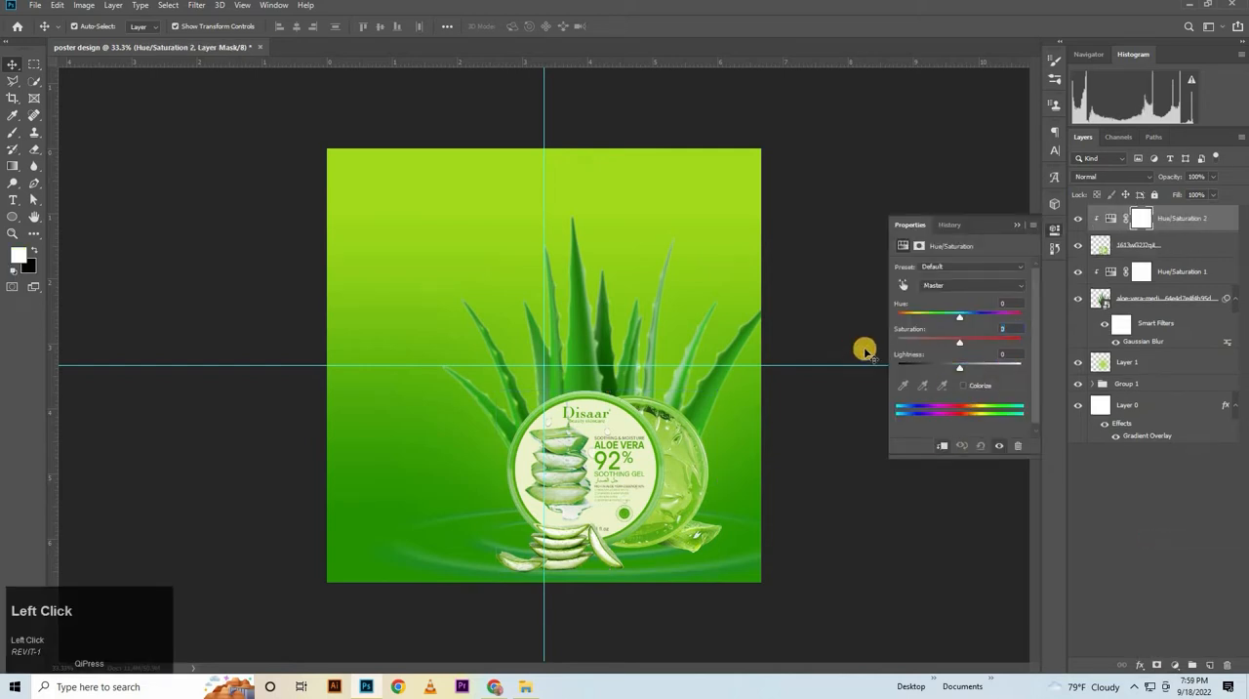
text(6)
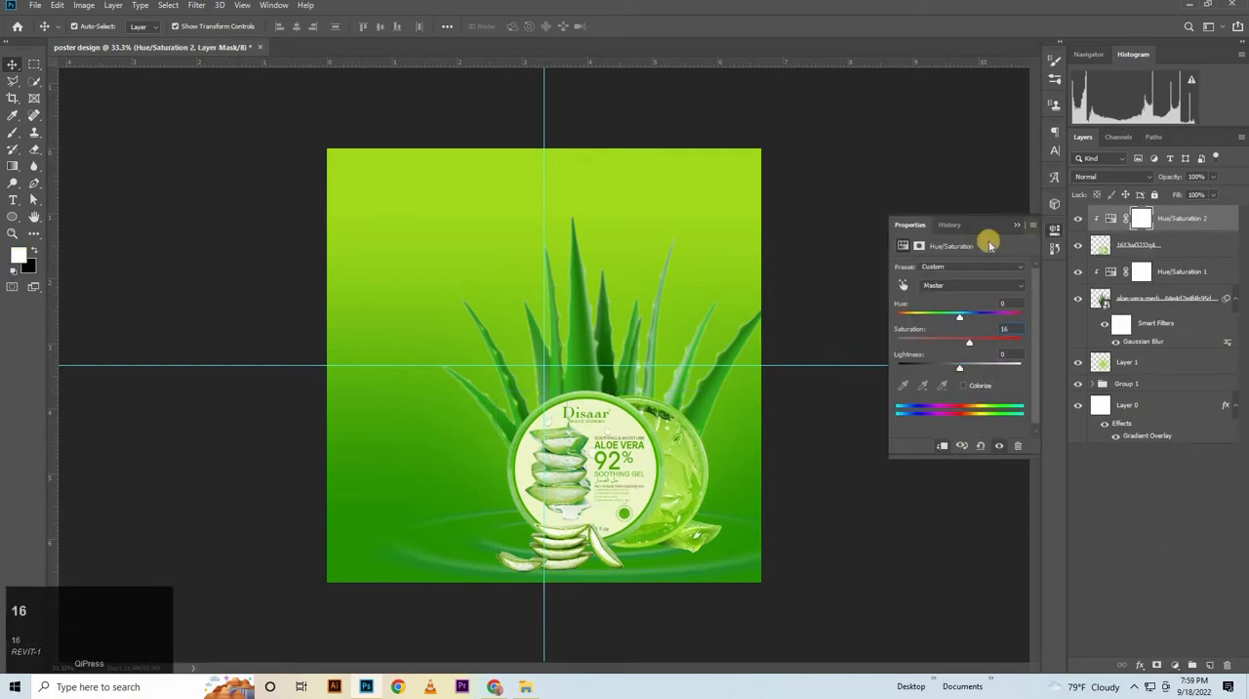
Close the Hue/Saturation settings, duplicate the product image layer and select the lower copy
key(Return)
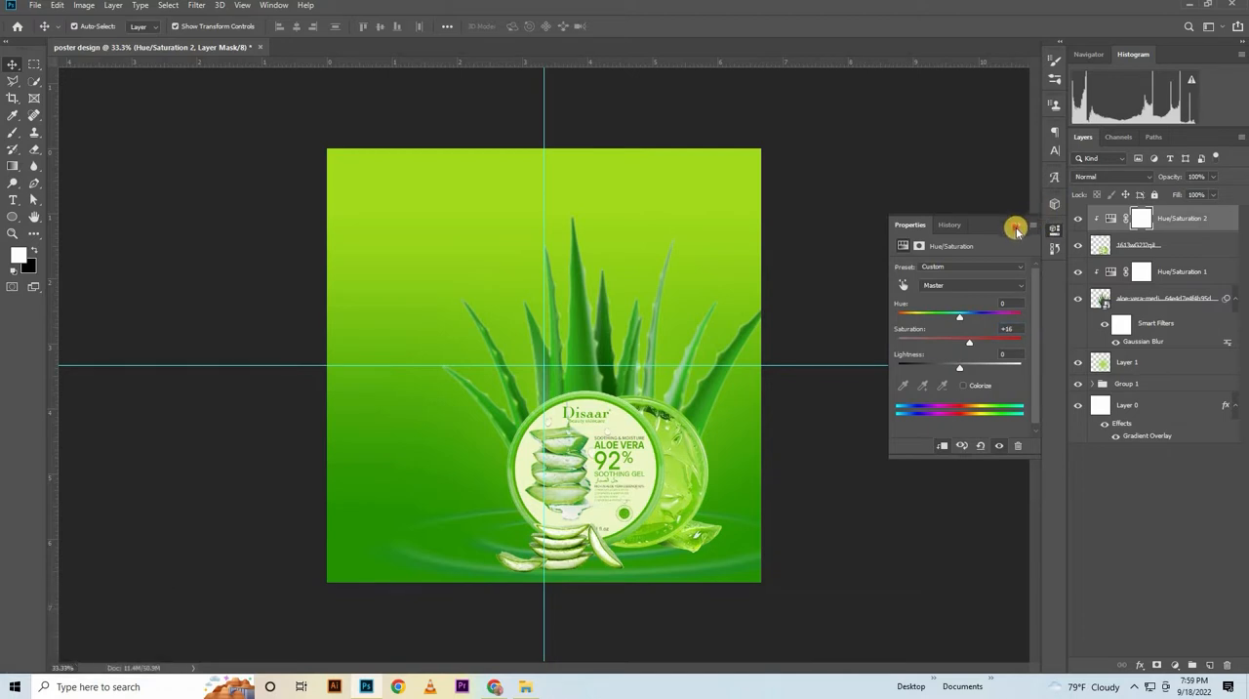
click(1017, 229)
click(681, 488)
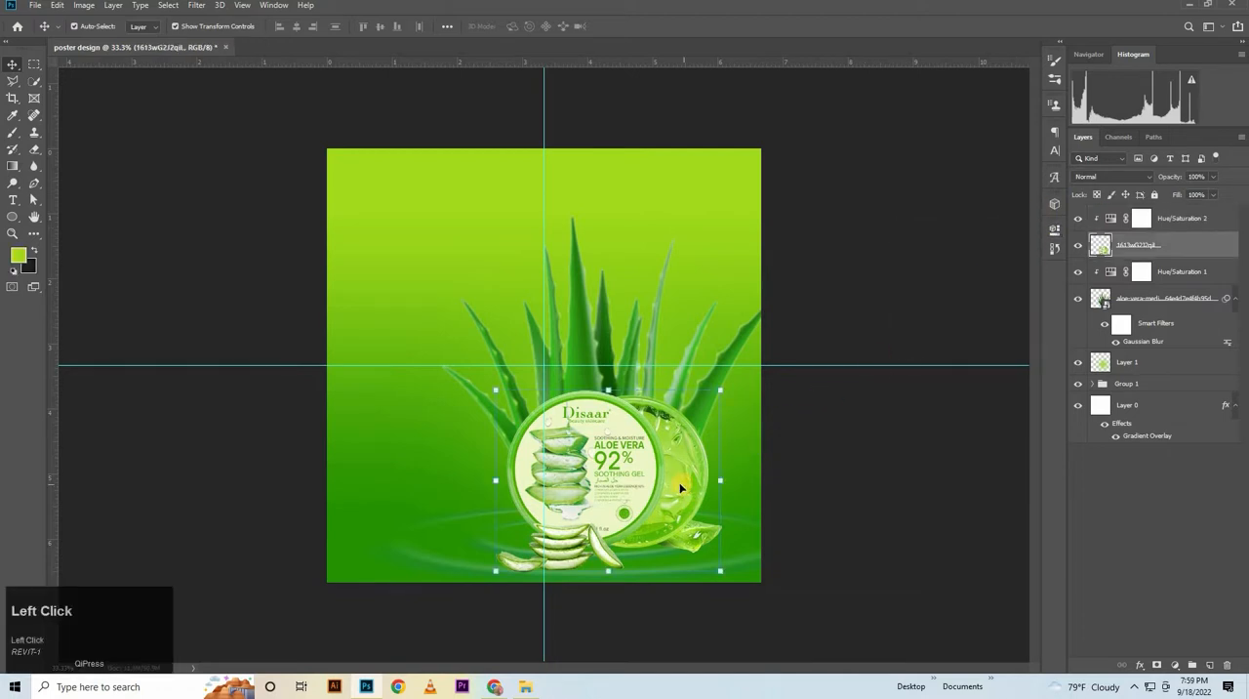
key(ctrl+j)
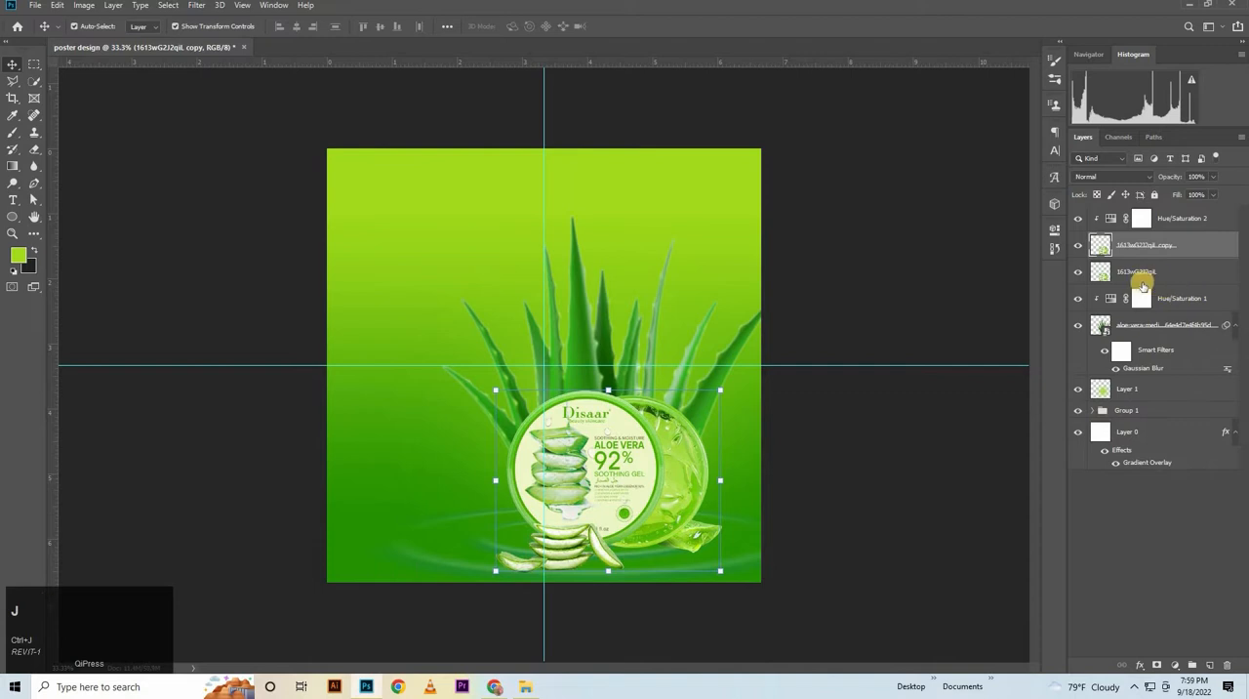
click(1164, 275)
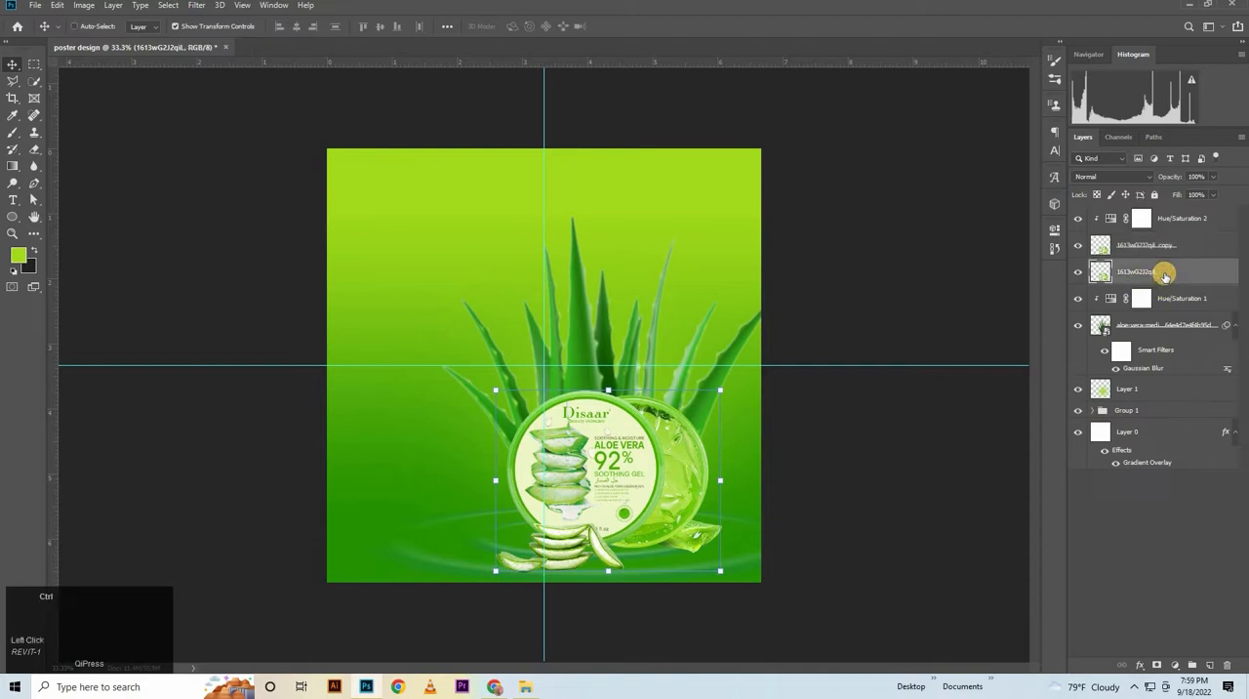
Move the lower product copy straight down with Free Transform so its top edge sits beneath the product's base, and commit
key(ctrl+t)
key(shift+Down)
key(shift+Down)
key(shift+Down)
key(shift+Down)
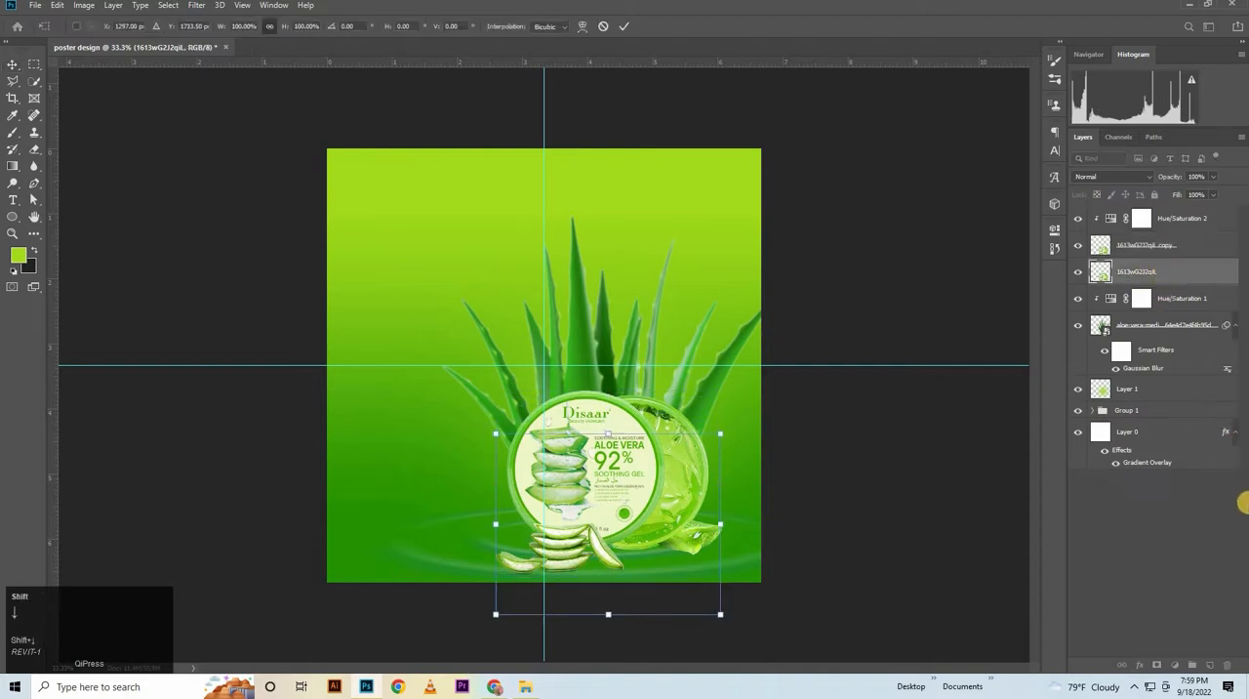
key(shift+Down)
key(shift+Down)
key(shift+Down)
key(shift+Down)
key(shift+Down)
key(shift+Down)
key(shift+Down)
key(shift+Down)
key(shift+Down)
key(shift+Down)
key(shift+Down)
key(shift+Down)
key(shift+Down)
key(shift+Down)
key(shift+Down)
key(shift+Down)
key(shift+Down)
key(shift+Down)
key(shift+Down)
key(shift+Down)
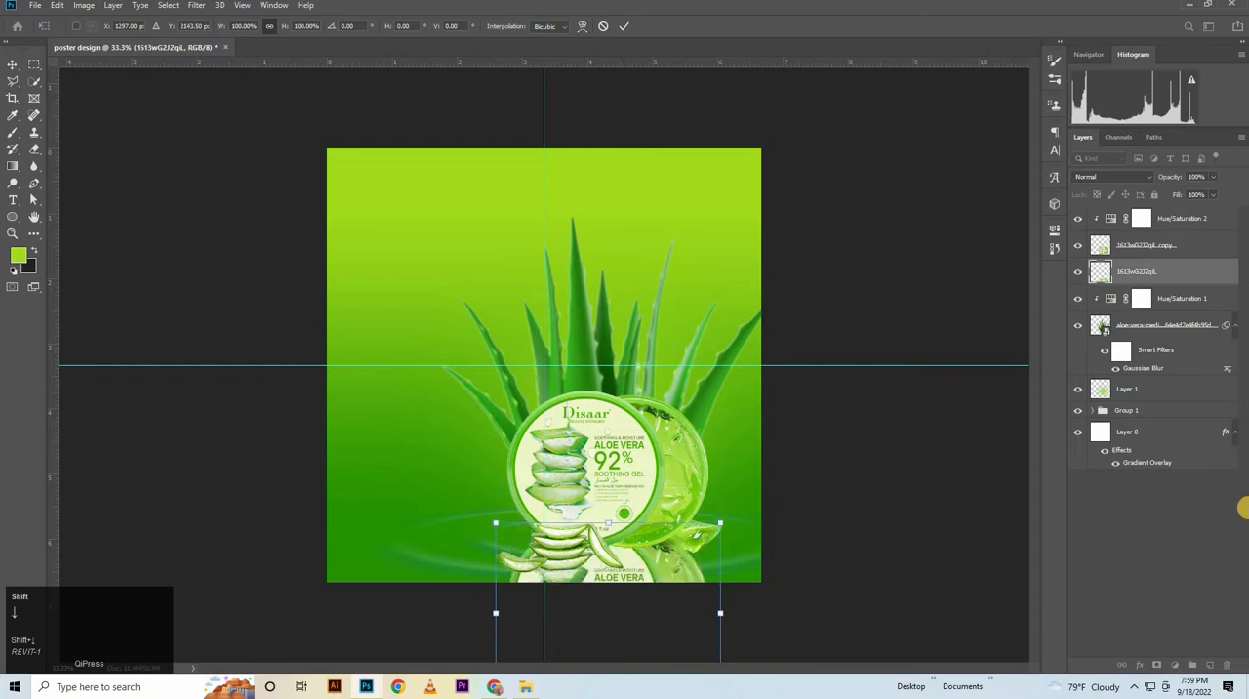
key(shift+Down)
key(shift+Down)
key(shift+Down)
key(shift+Down)
key(shift+Down)
key(shift+Down)
key(shift+Down)
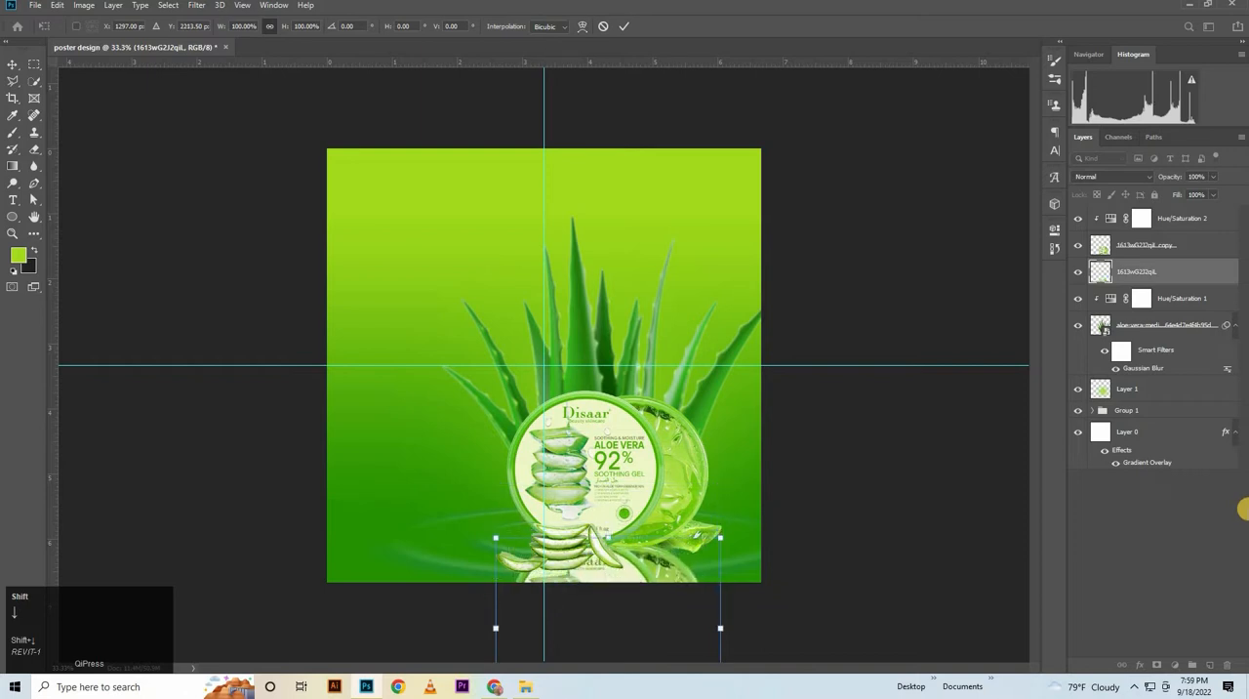
key(shift+Down)
key(shift+Down)
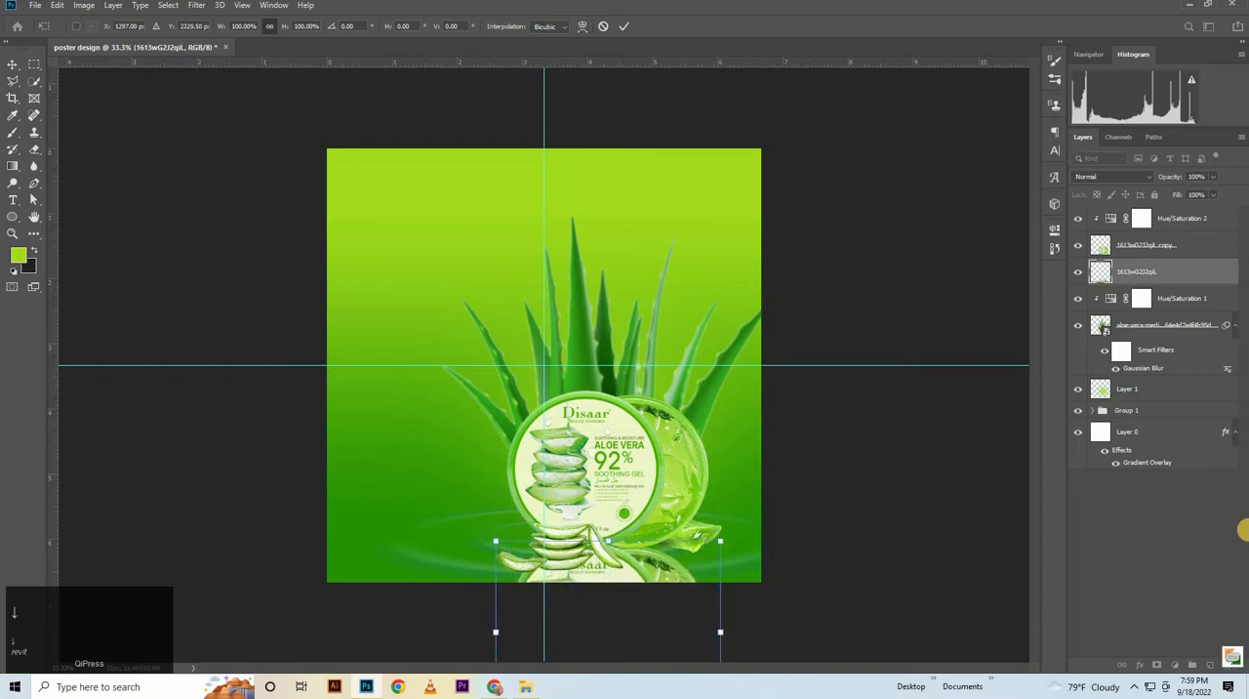
key(Up)
key(Up)
key(Up)
key(Up)
click(1175, 264)
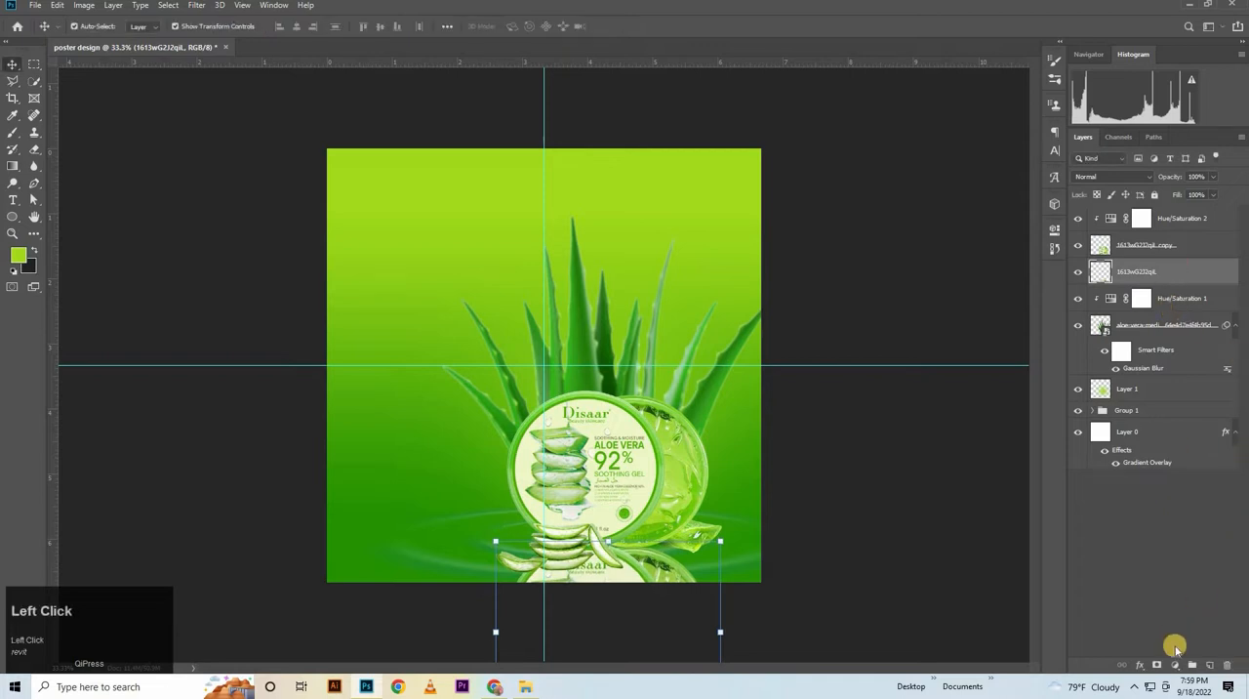
Add a layer mask to the lower product copy and fade it into the water with a linear black-to-white gradient
click(1155, 665)
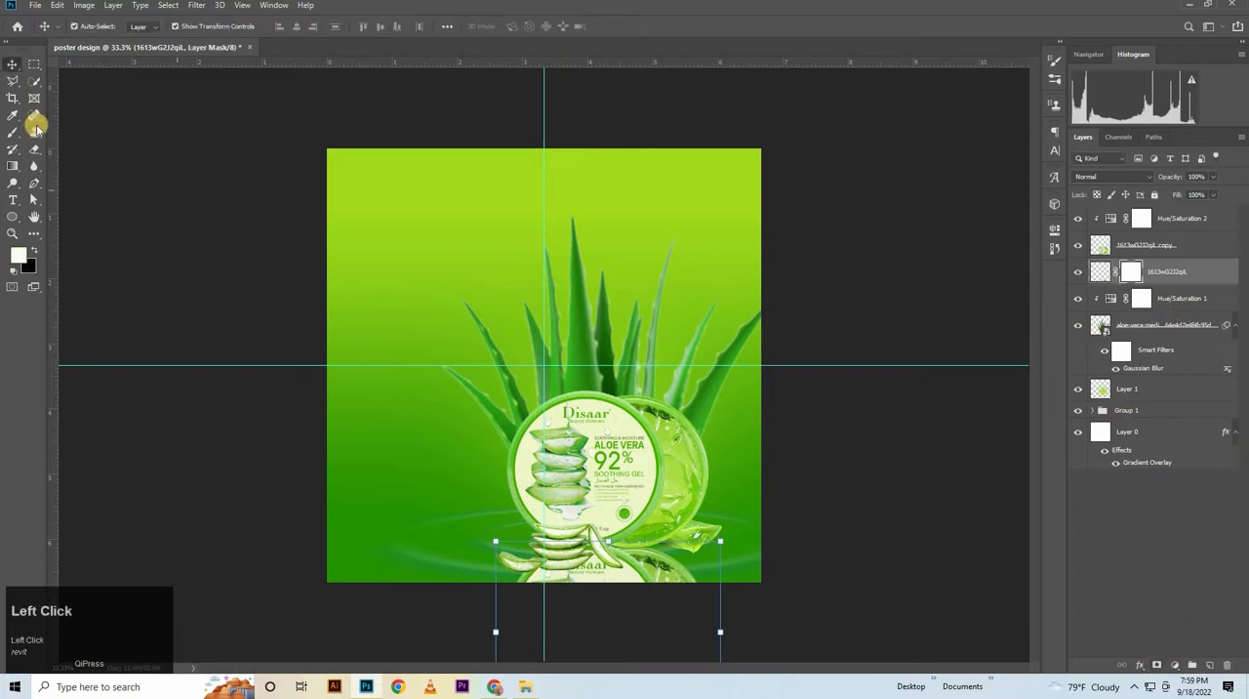
drag(10, 169, 81, 171)
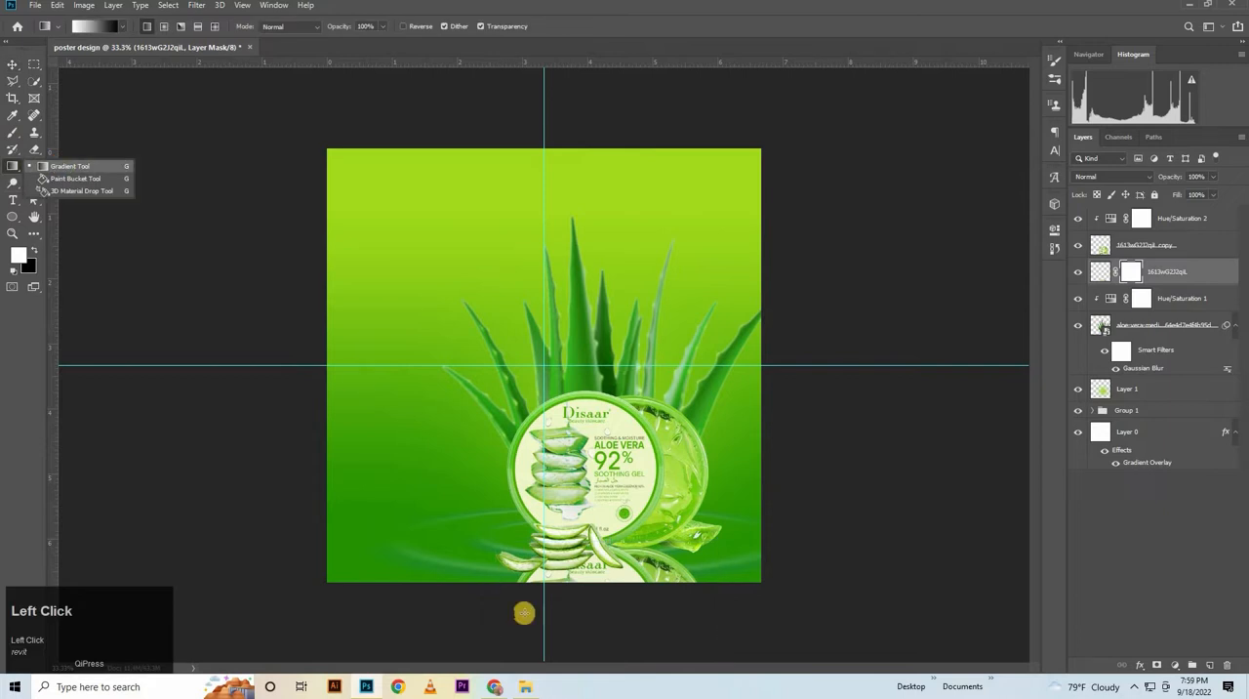
drag(619, 611, 607, 530)
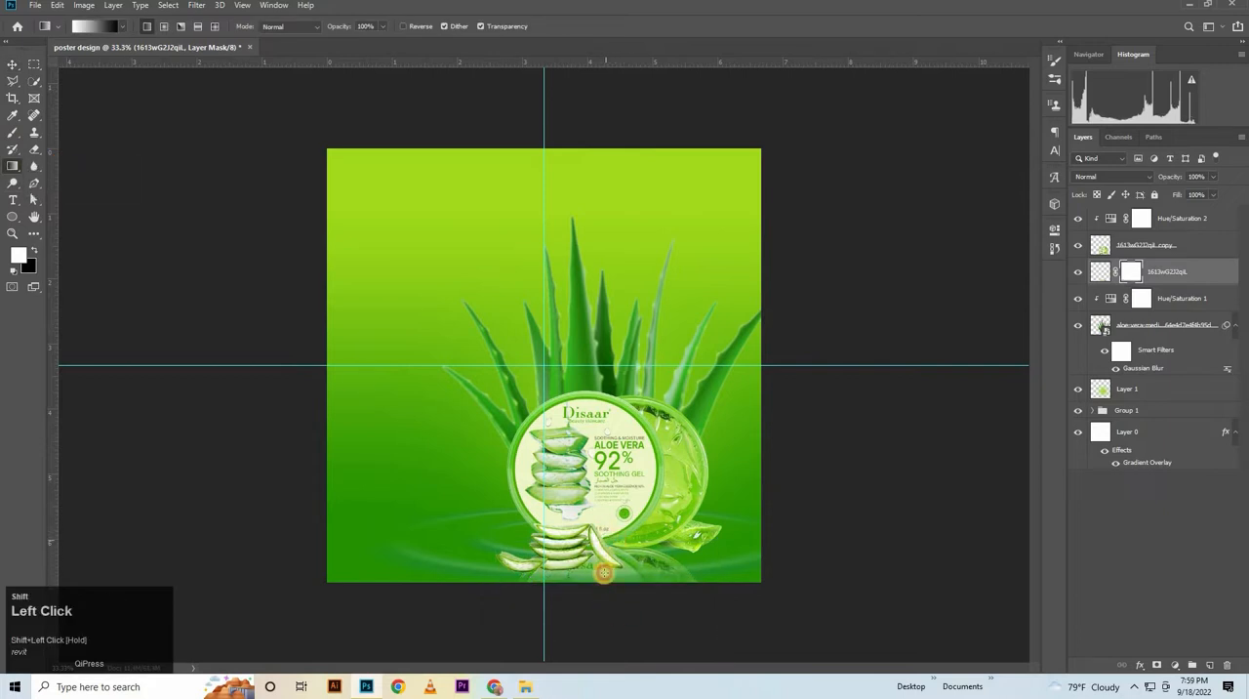
drag(611, 591, 611, 524)
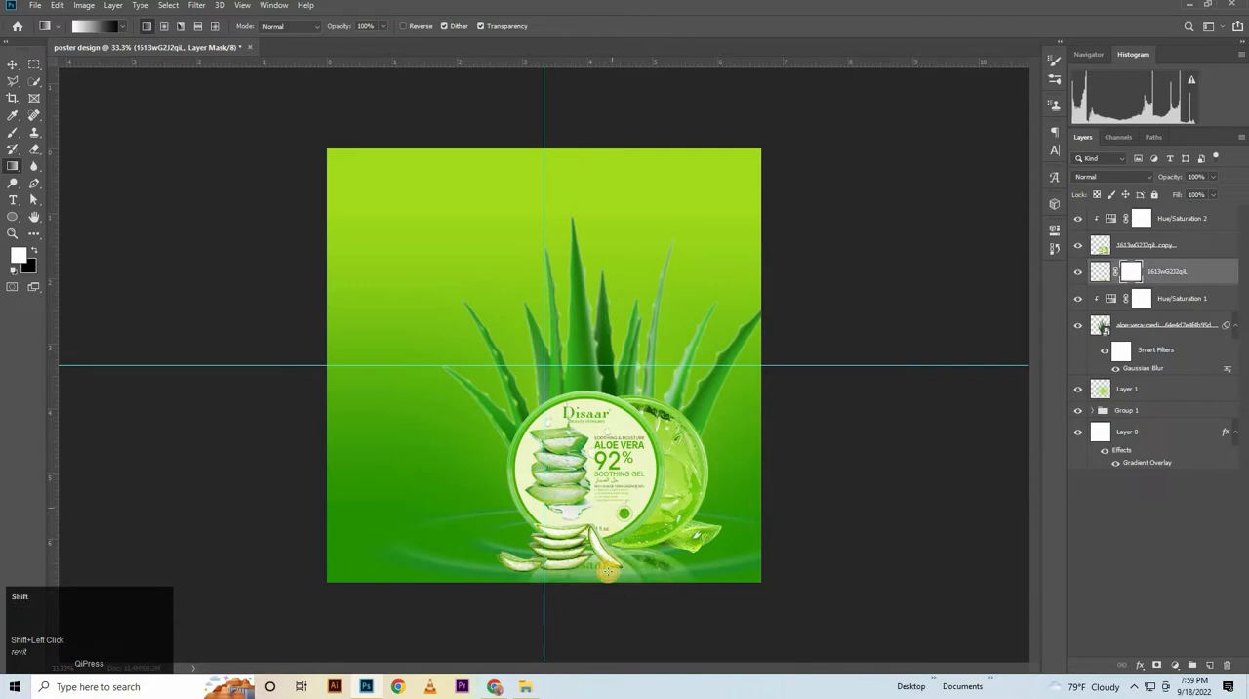
drag(607, 570, 607, 525)
drag(611, 592, 616, 558)
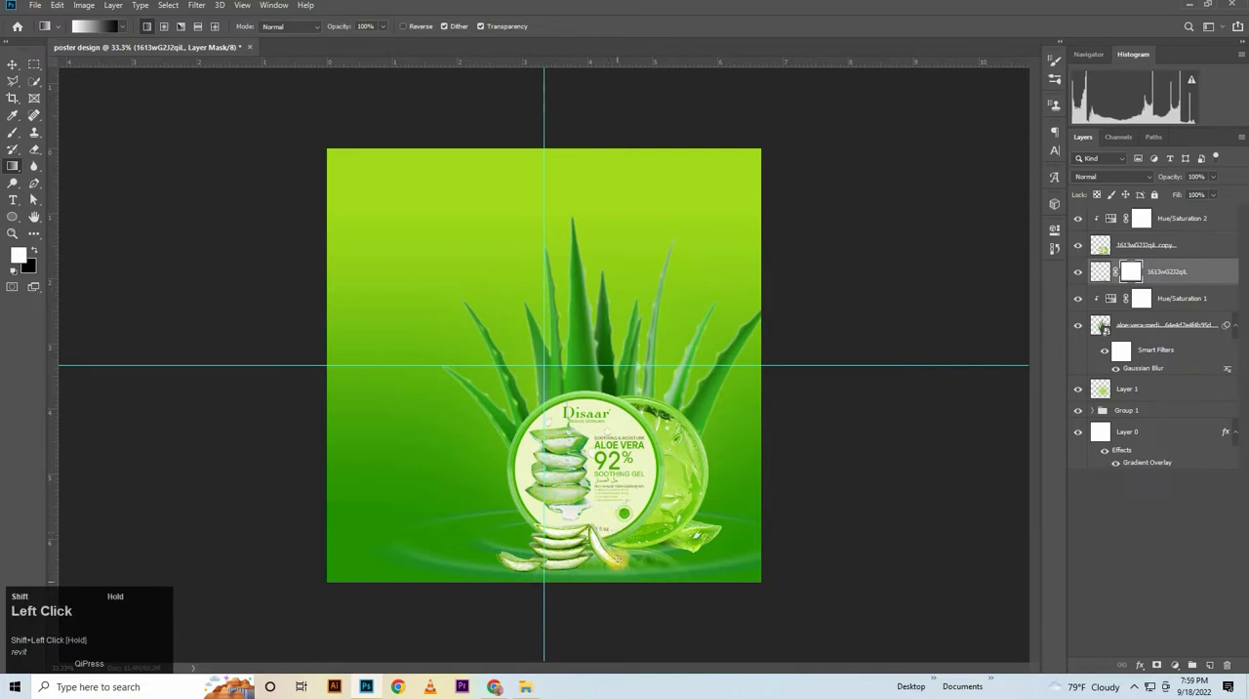
Redraw the reflection's mask gradient as a short upward run starting below the poster's lower edge
click(10, 68)
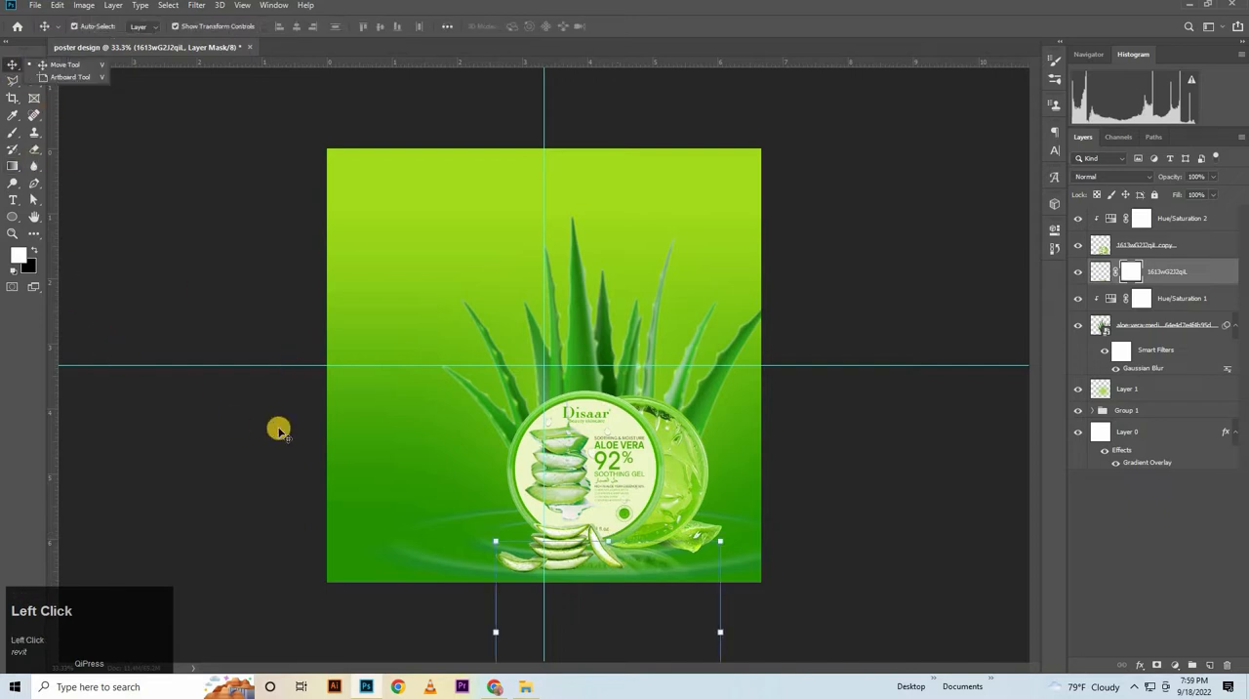
click(12, 166)
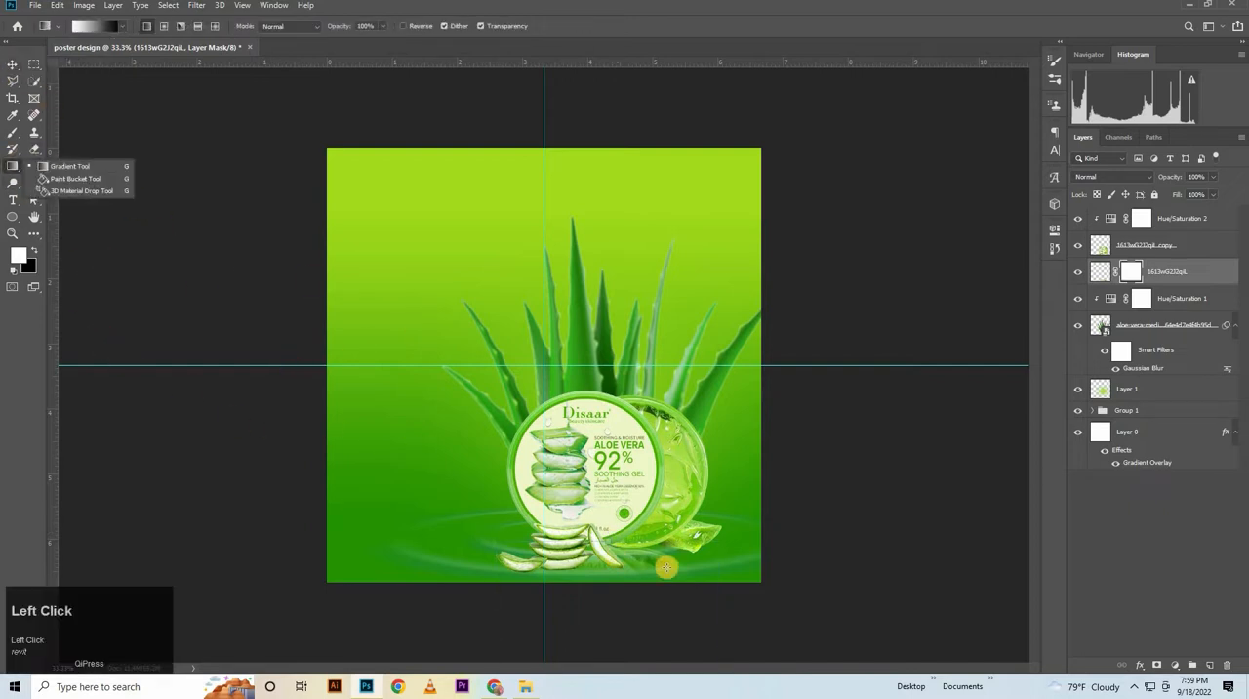
drag(621, 611, 614, 584)
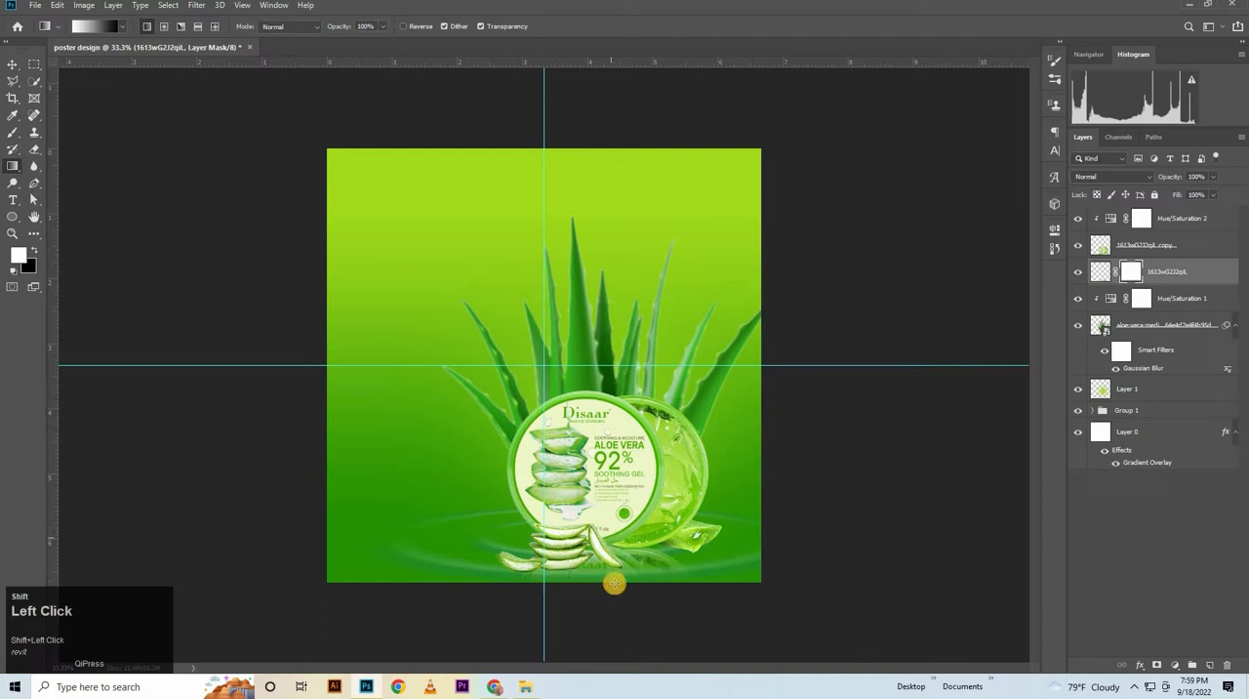
click(12, 63)
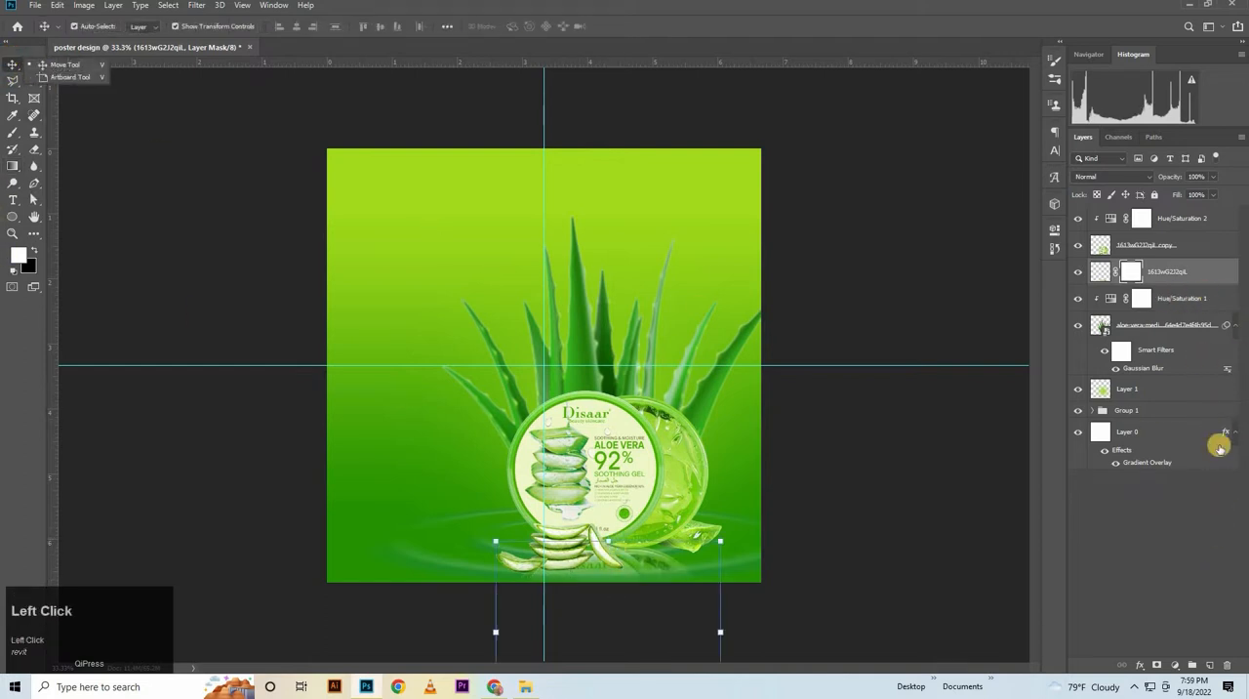
Create a new layer above the reflection and dab one large soft black brush spot beside the product
click(1185, 282)
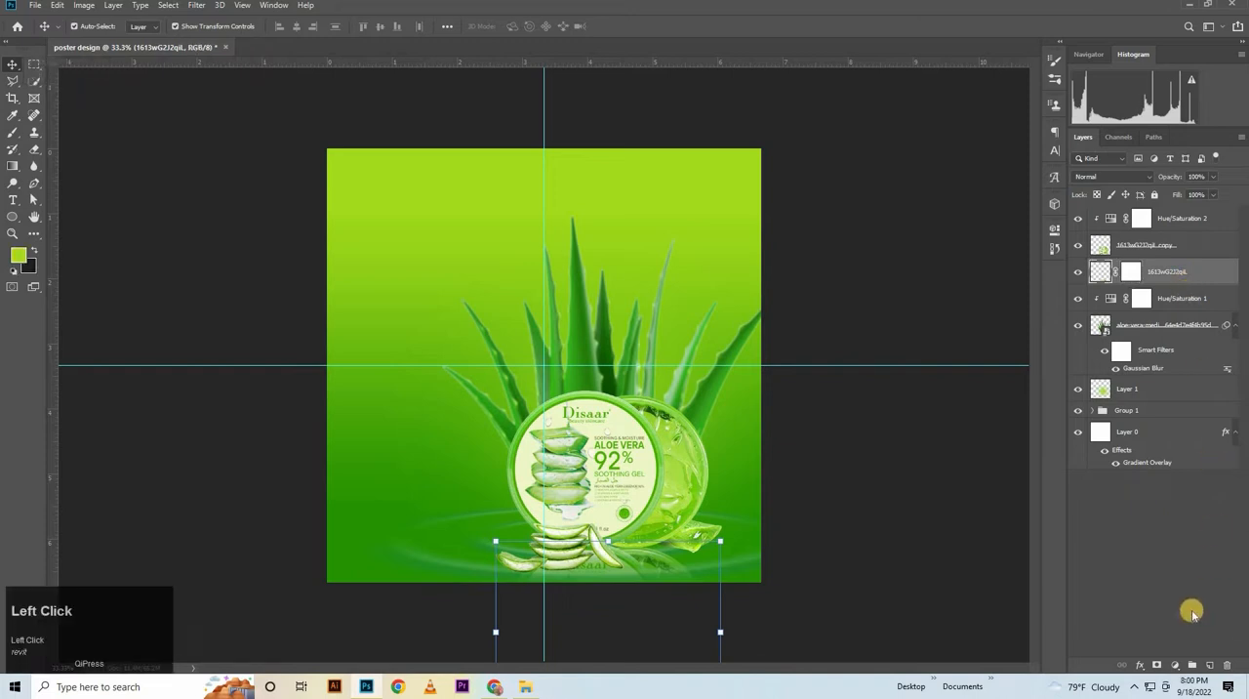
click(1210, 662)
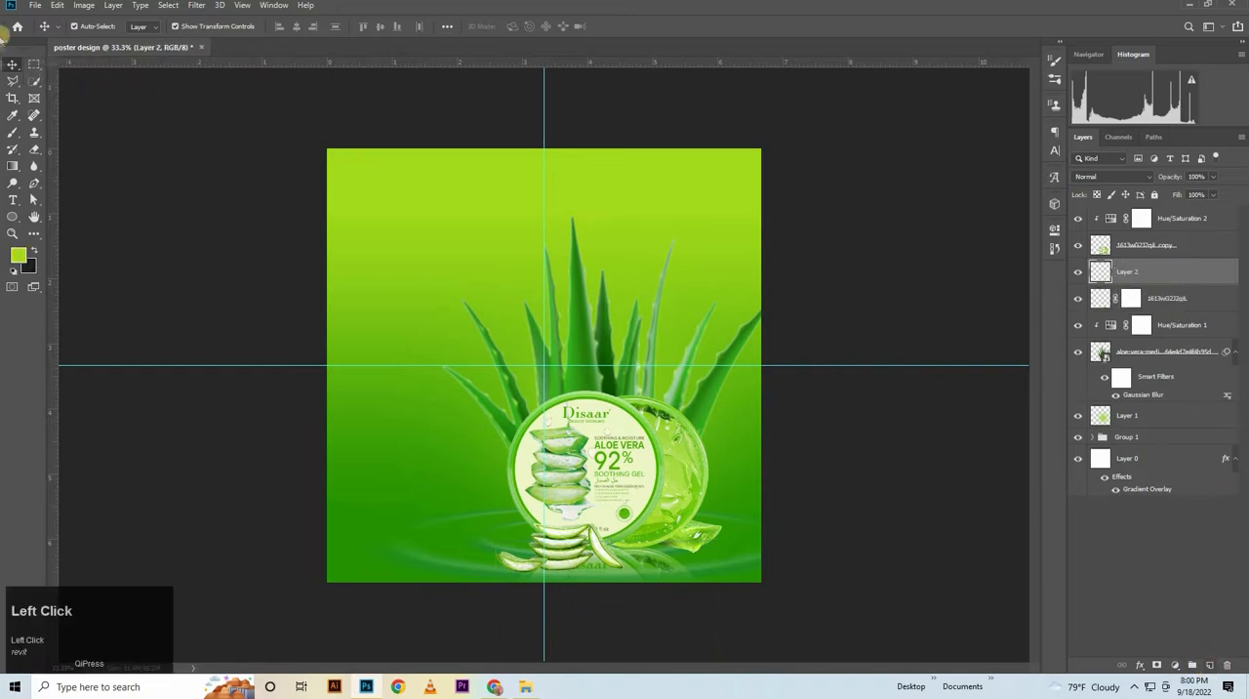
click(13, 133)
click(69, 231)
click(34, 251)
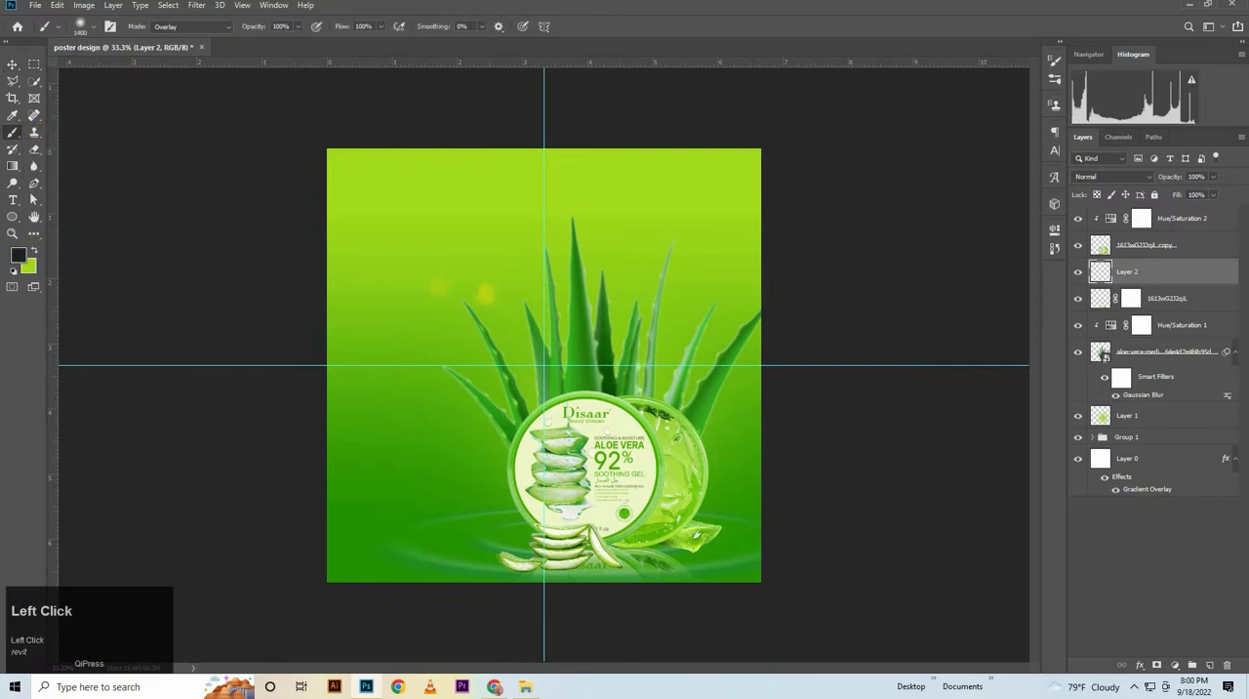
key(bracketleft)
key(bracketleft)
key(bracketleft)
key(bracketleft)
key(bracketleft)
key(bracketleft)
key(bracketleft)
key(bracketleft)
key(bracketleft)
key(bracketleft)
key(bracketleft)
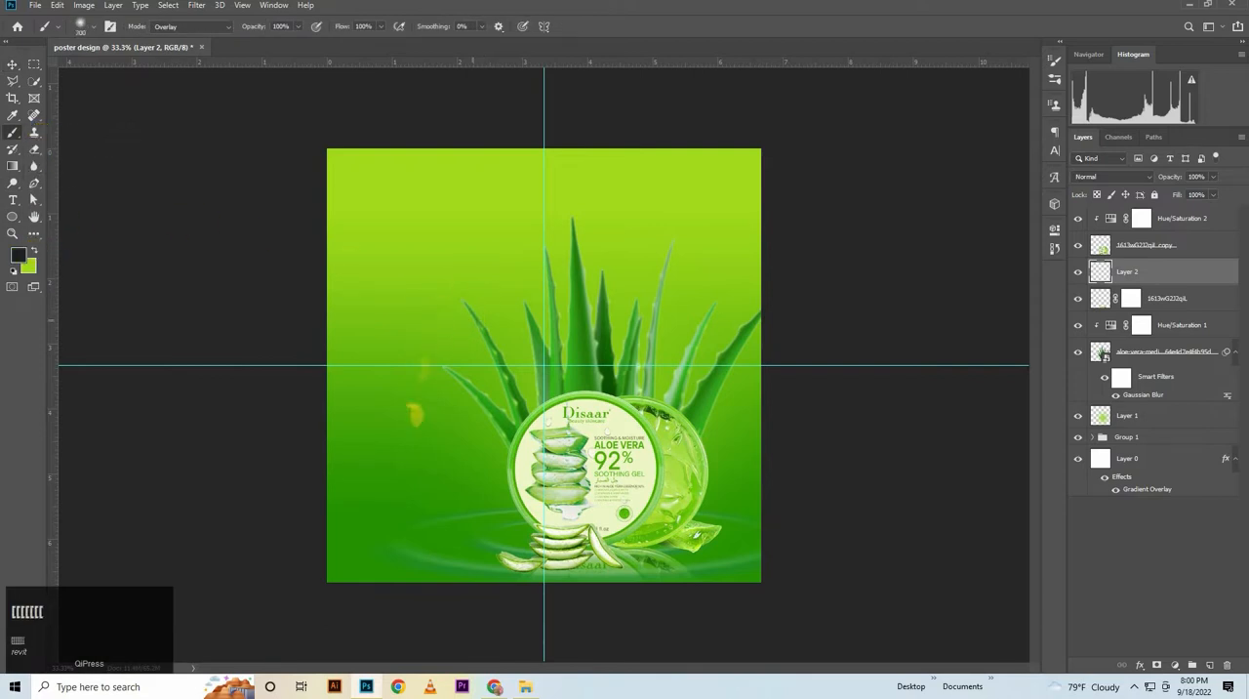
click(425, 481)
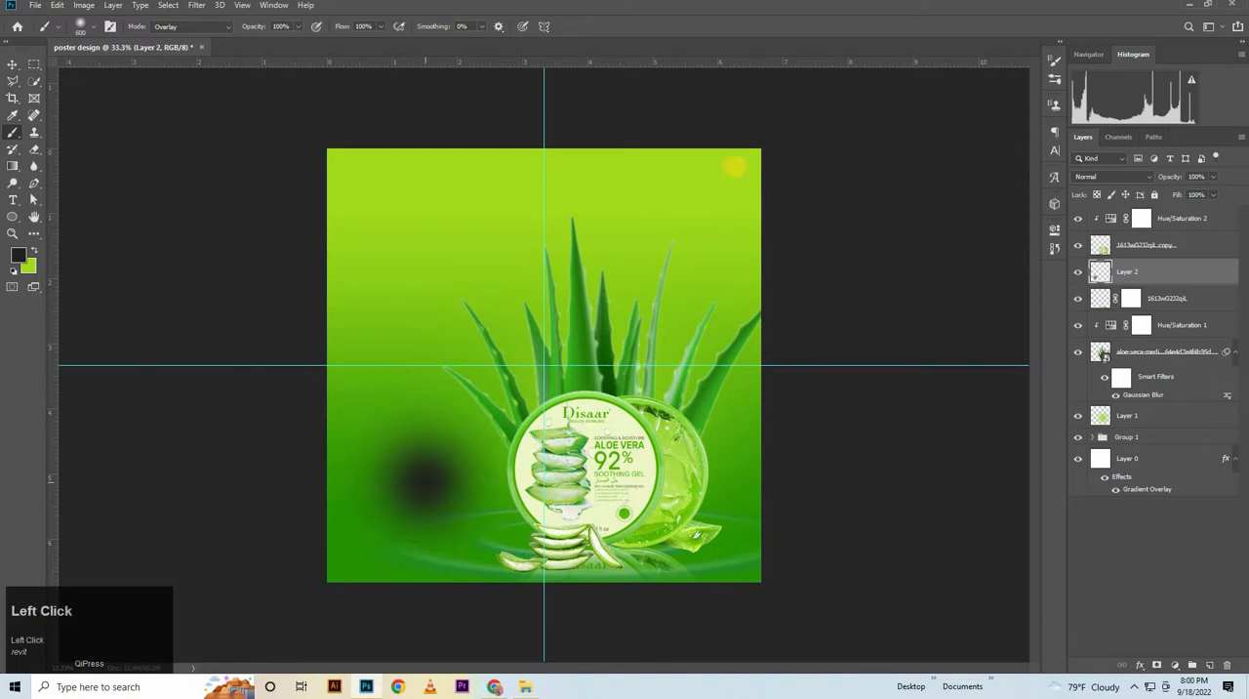
Flatten the black spot to about 7.89% height and place it as a contact shadow under the product's base, committing the transform
click(13, 64)
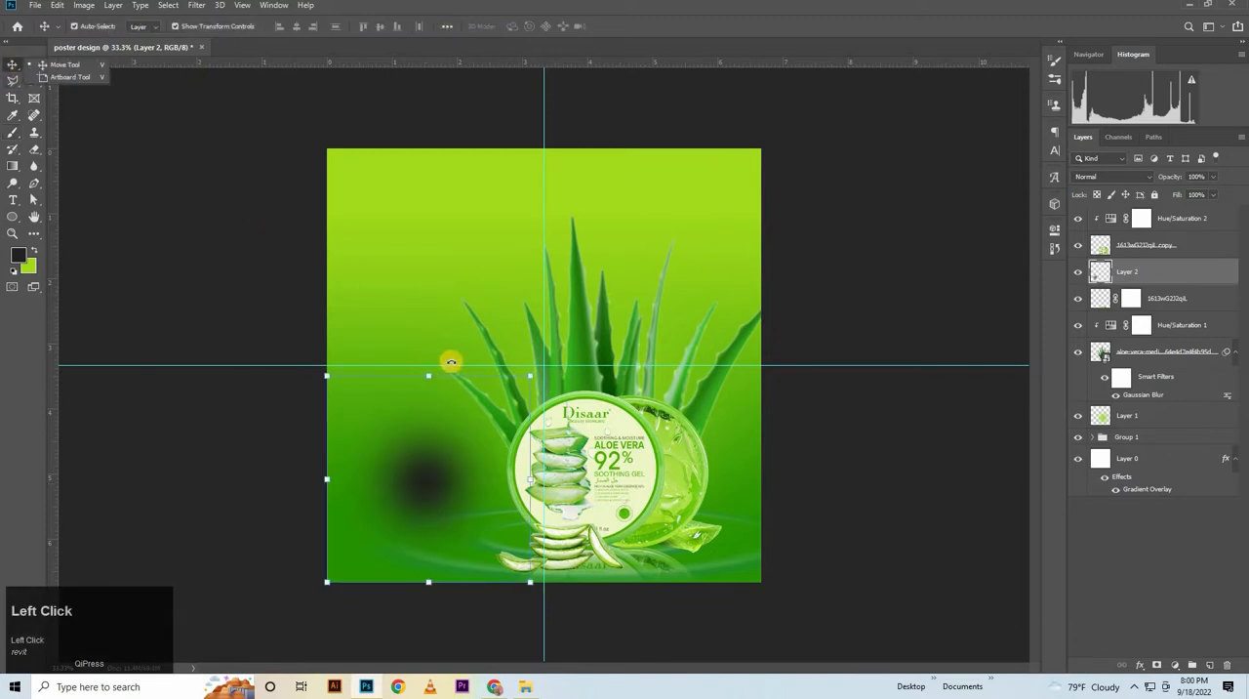
drag(427, 373, 601, 547)
drag(627, 477, 717, 478)
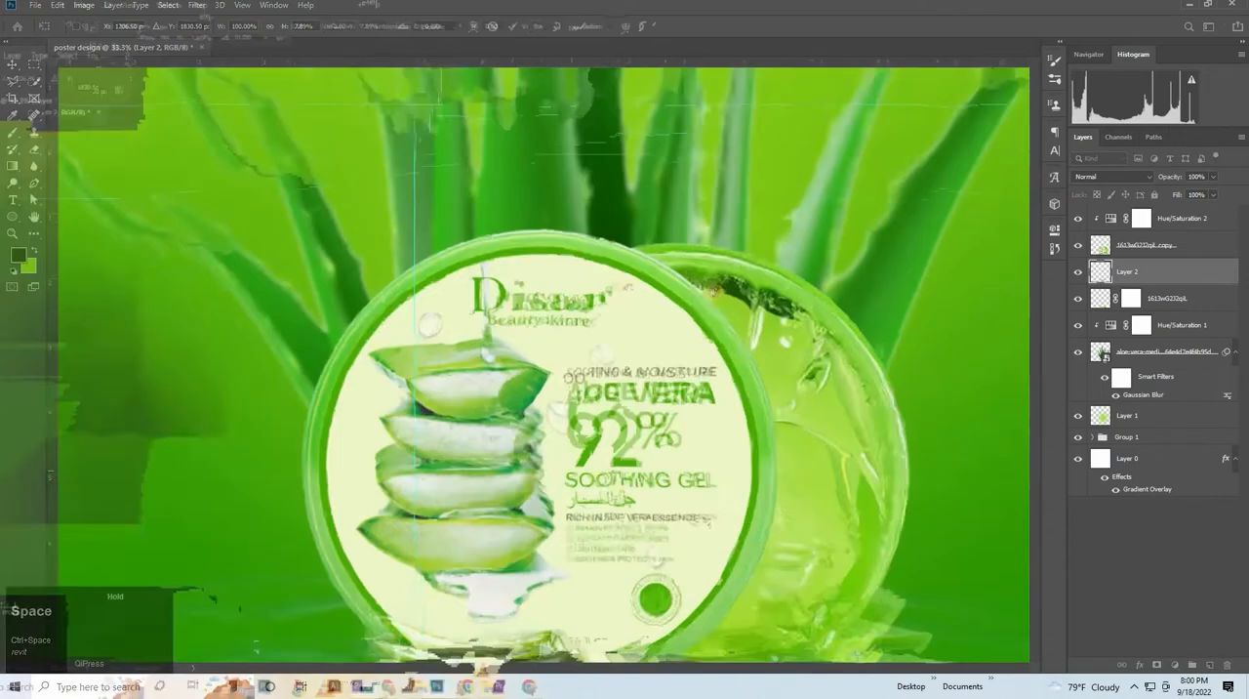
drag(698, 652, 775, 289)
key(Down)
key(Down)
key(Down)
key(Down)
key(Down)
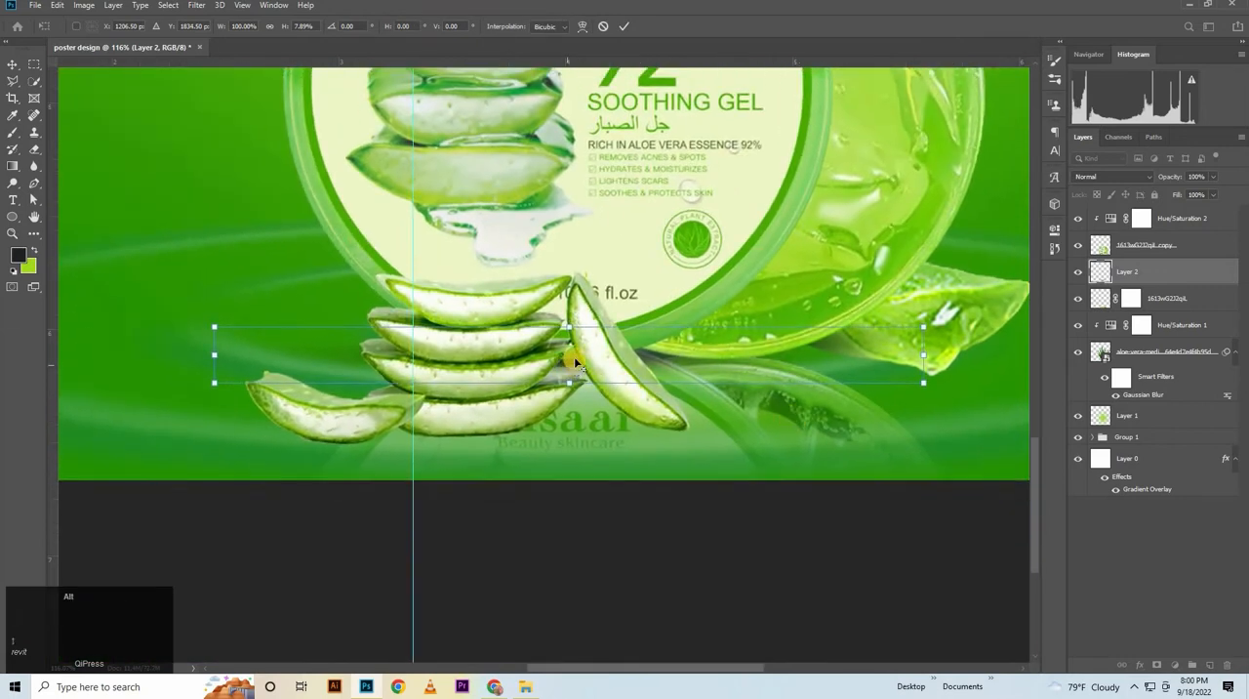
click(623, 27)
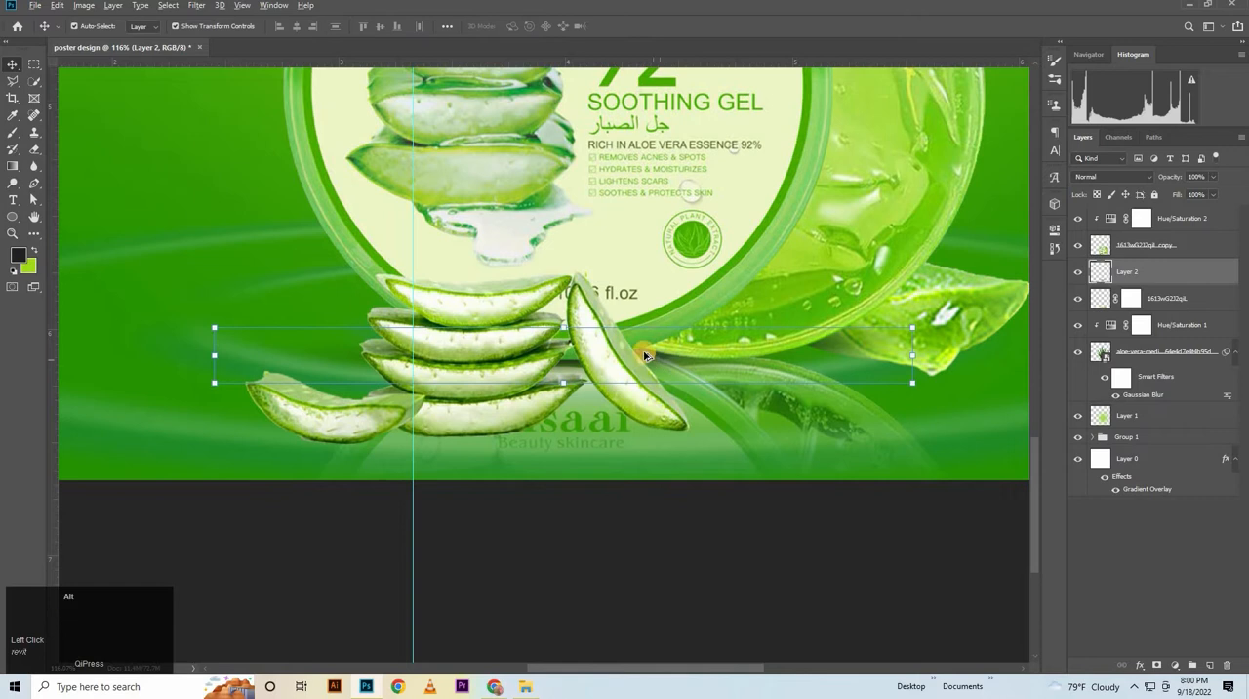
Duplicate the contact shadow twice, then scale the newest copy to 50%, rotate it about 1.87° and fit it under the gel piece
drag(644, 356, 488, 317)
drag(754, 319, 619, 326)
click(908, 371)
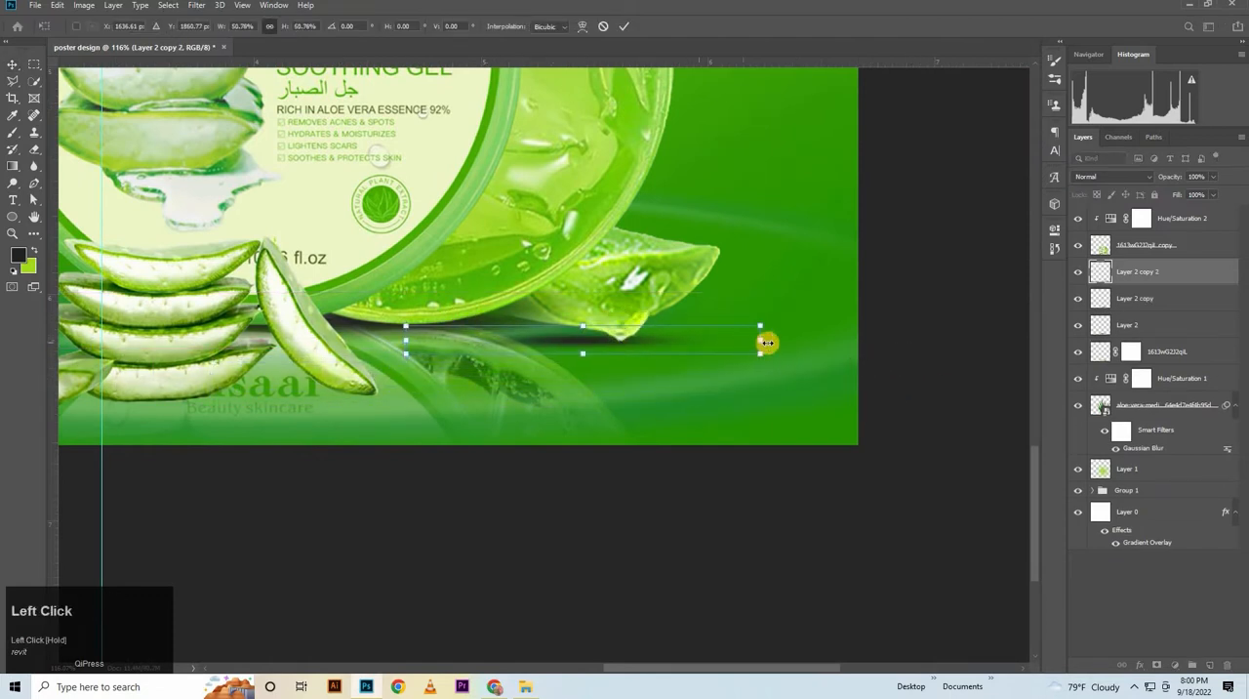
drag(745, 349, 767, 335)
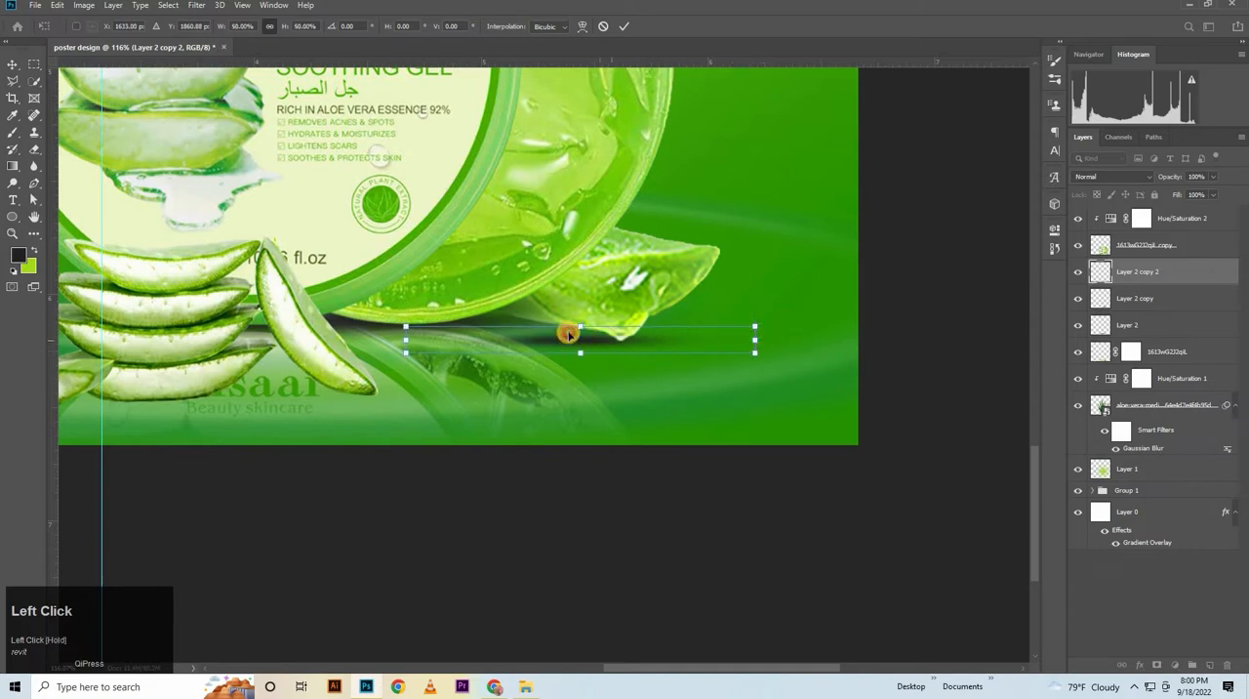
mouse_move(569, 335)
mouse_down()
mouse_move(560, 323)
mouse_move(571, 331)
mouse_up()
drag(769, 354, 767, 360)
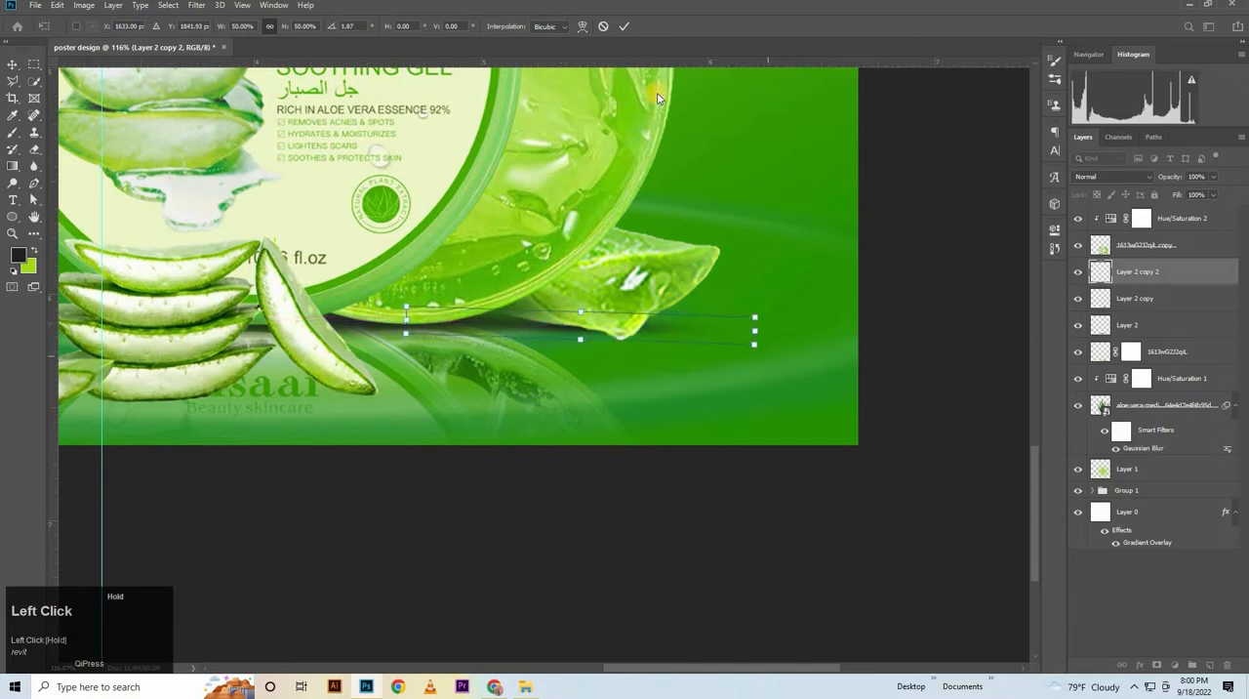
key(Return)
Duplicate the gel piece's contact shadow, scale the copy to about 49.46%, rotate it about 2.16° and fit it under the leaning aloe slice
drag(548, 262, 823, 226)
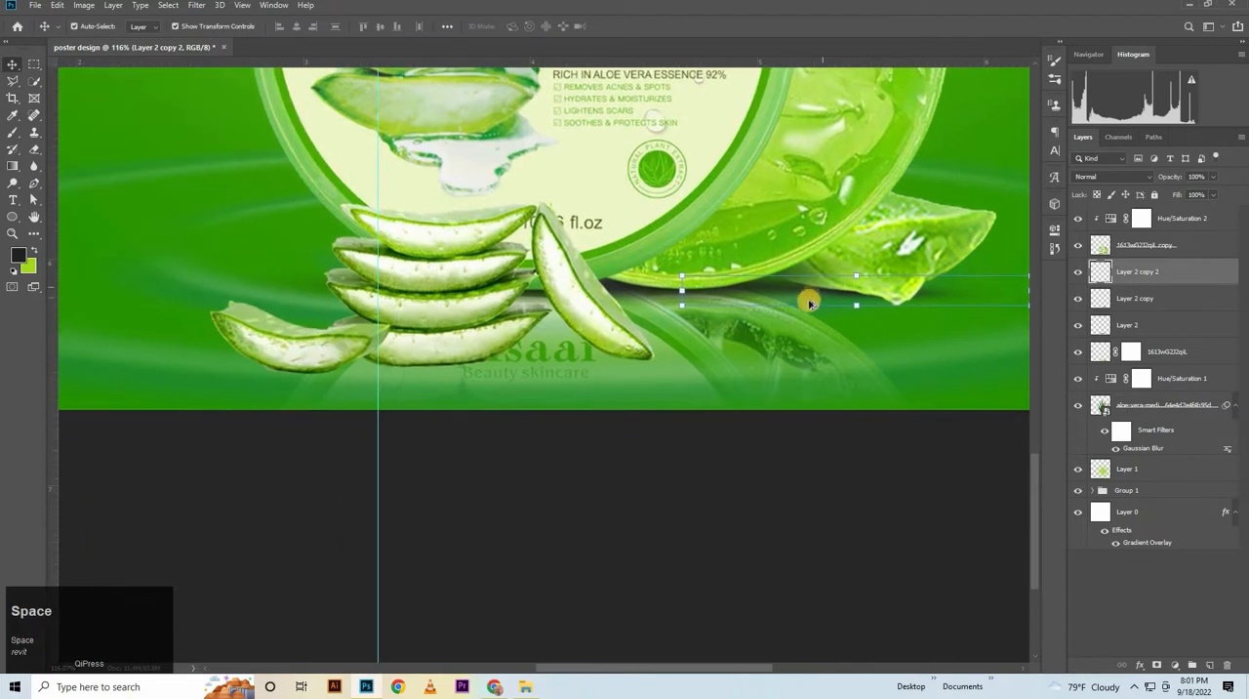
drag(806, 288, 575, 363)
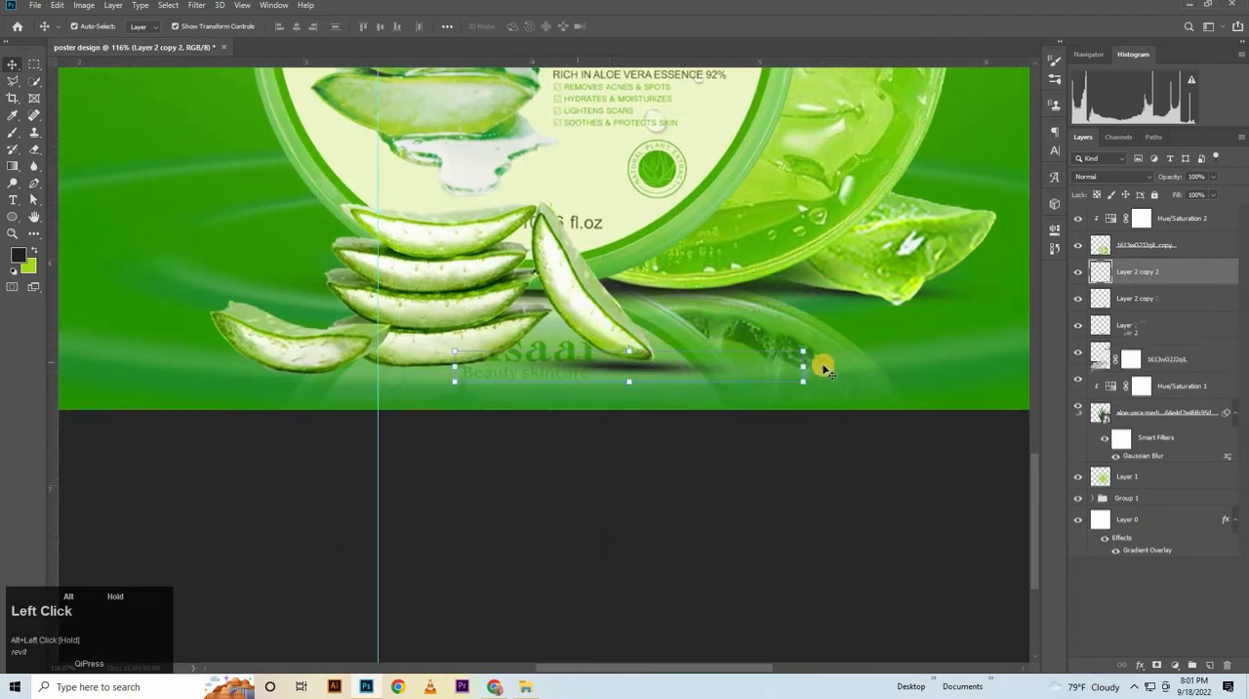
key(ctrl+t)
drag(762, 366, 636, 359)
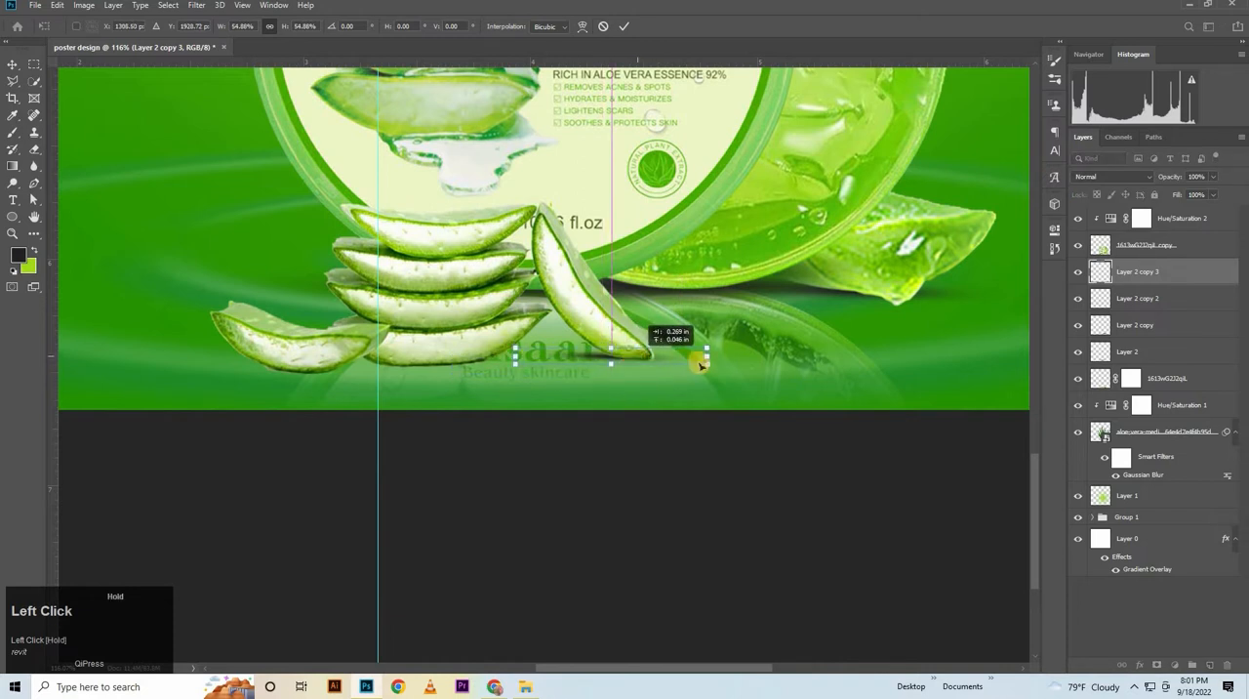
mouse_move(719, 369)
mouse_down()
mouse_move(722, 382)
mouse_move(719, 360)
mouse_up()
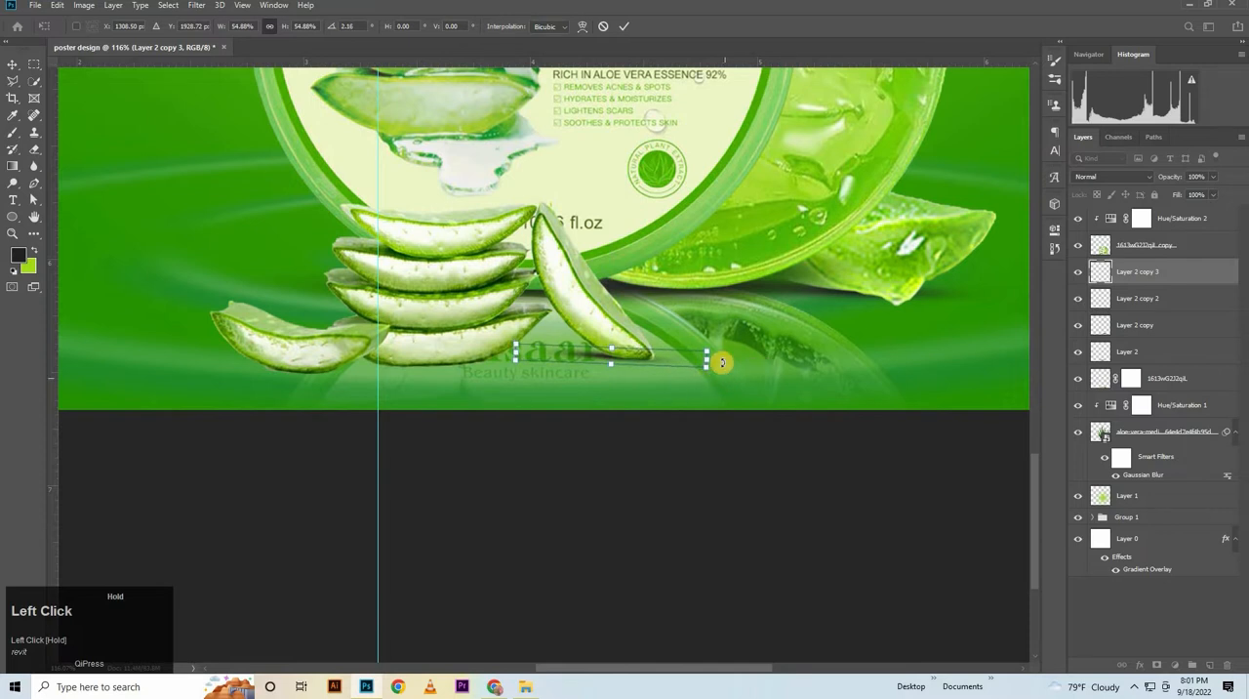
drag(511, 352, 535, 354)
key(Left)
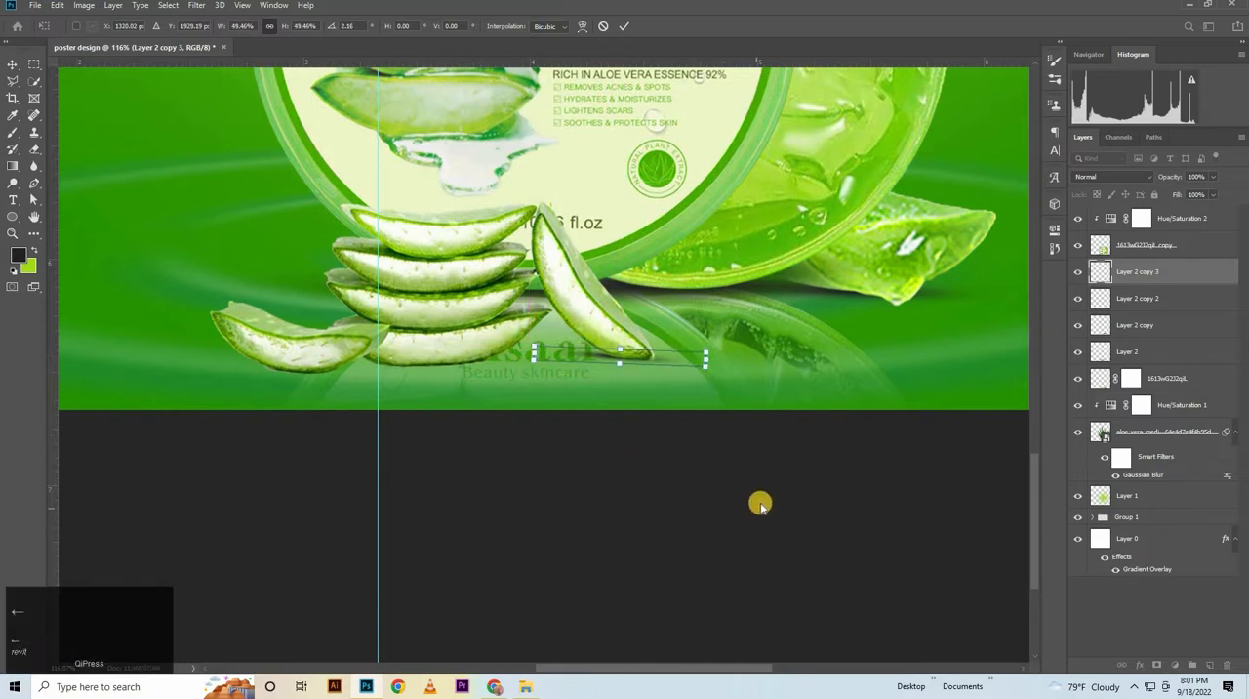
key(Down)
key(Down)
key(Down)
key(Up)
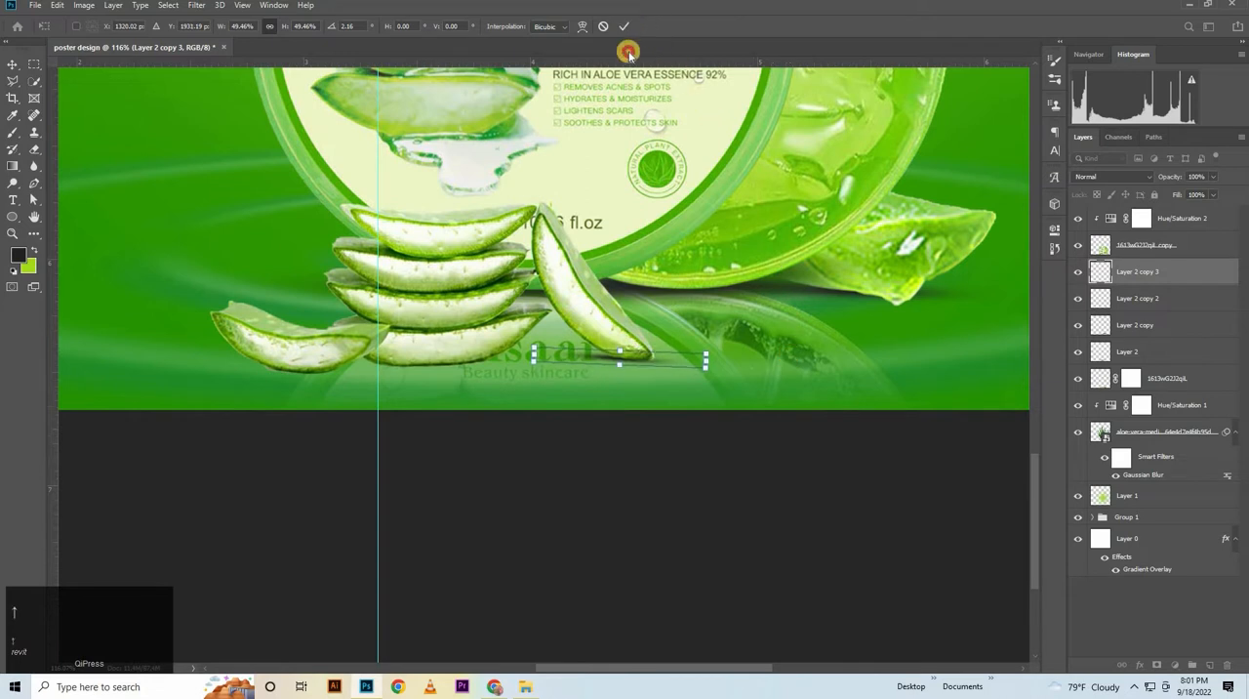
click(670, 454)
click(606, 359)
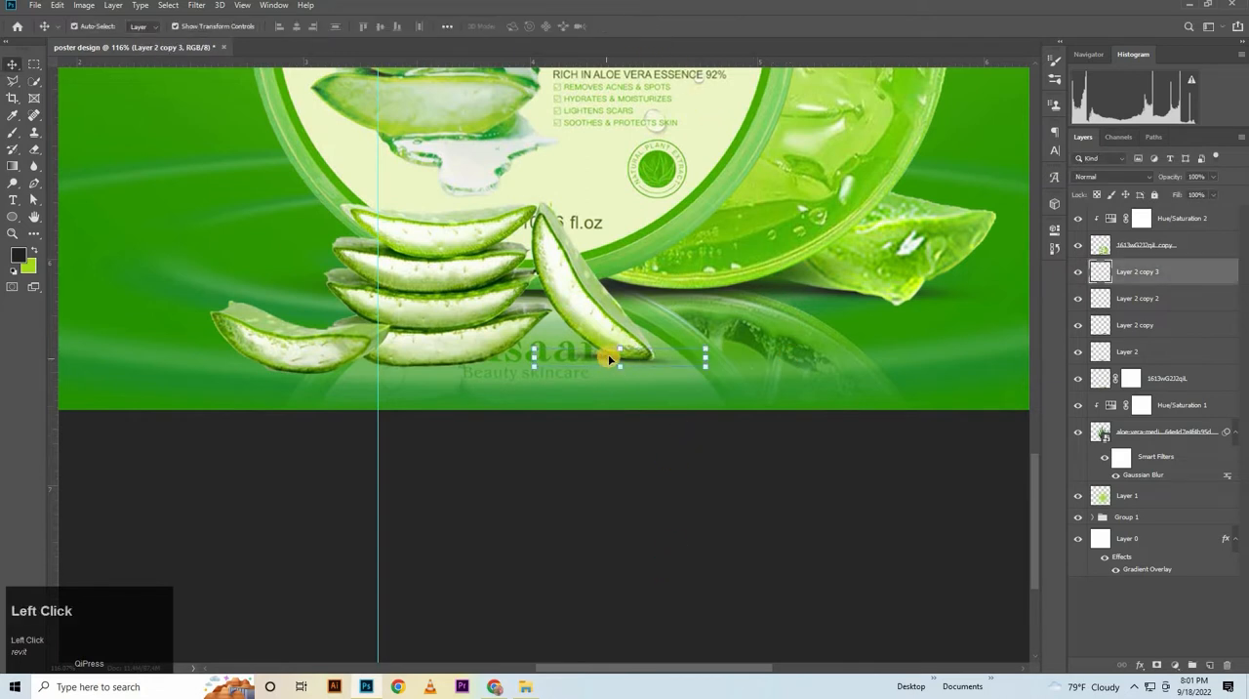
alt+drag(608, 356, 485, 401)
key(Return)
key(ctrl+z)
Try a soft black brush dab at size 250 beside the product on the current shadow layer
click(13, 215)
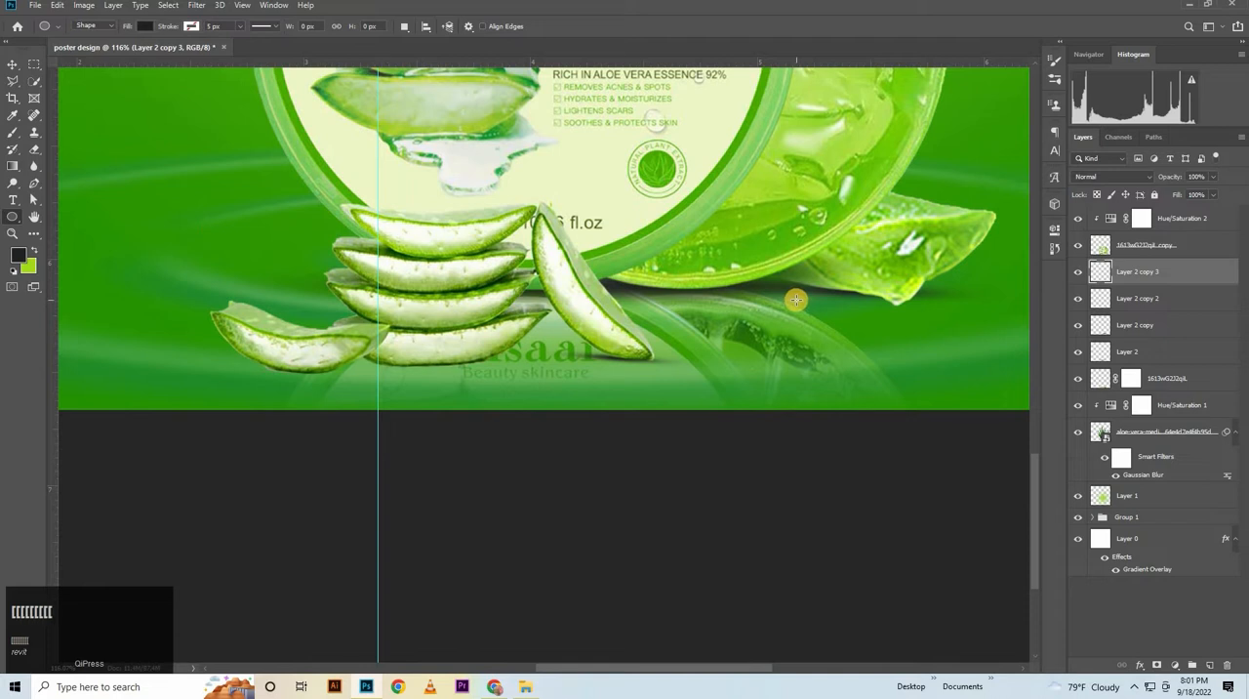
drag(691, 291, 244, 232)
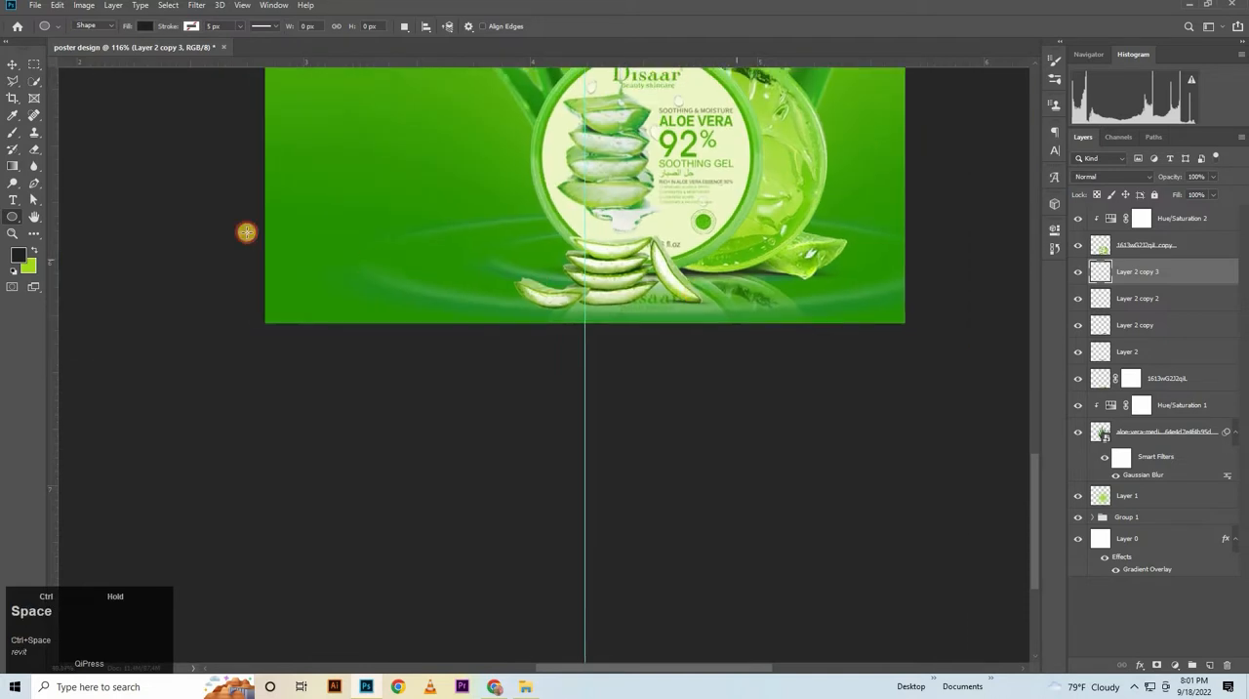
click(8, 127)
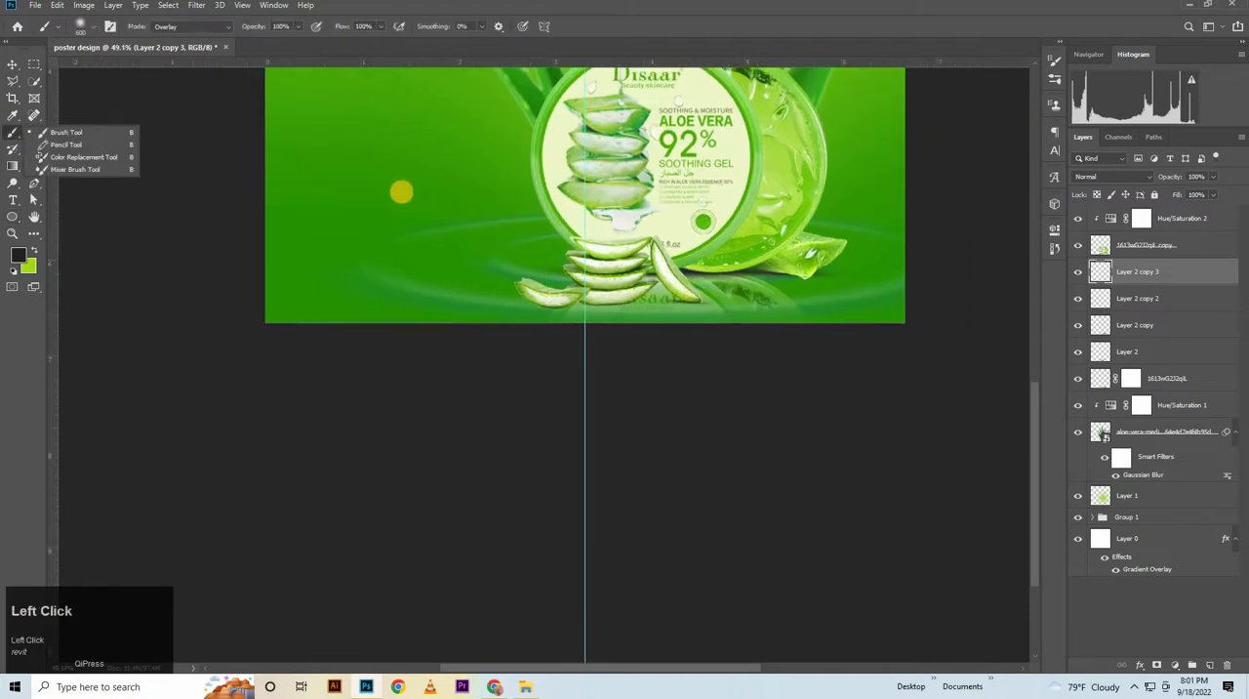
key(bracketleft)
click(420, 208)
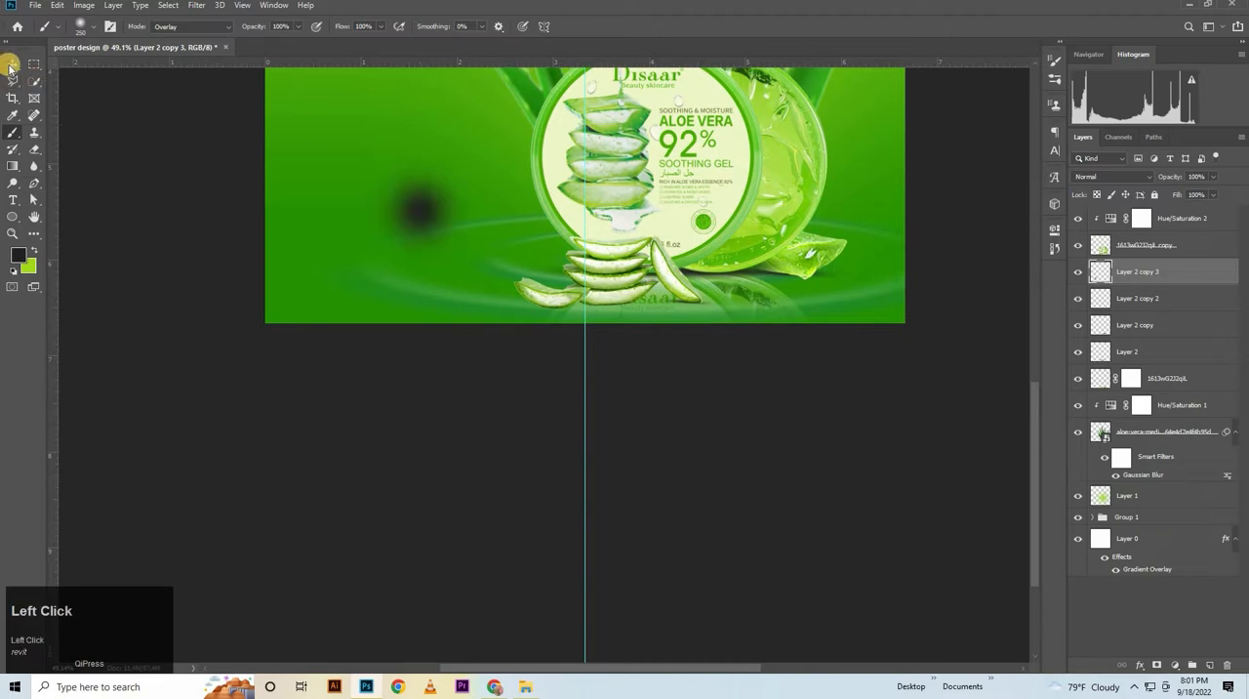
click(9, 66)
key(ctrl+z)
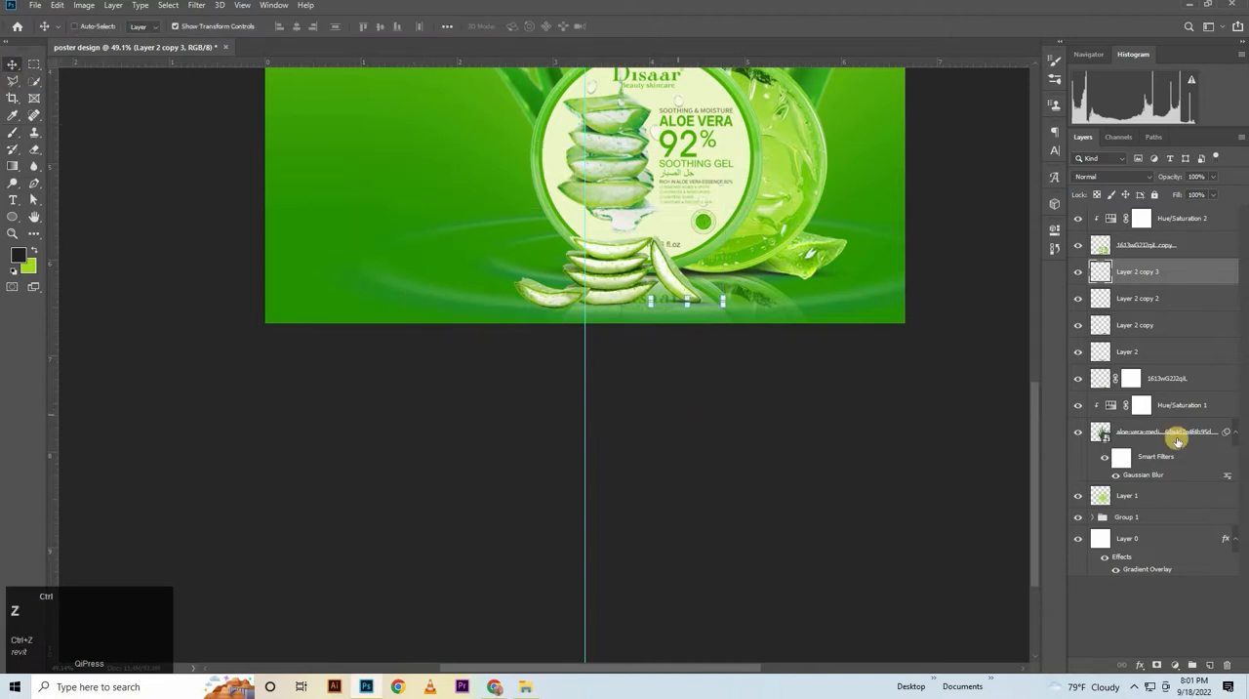
Create a new layer above the shadow copies and dab one soft black spot of brush size 250 beside the product
click(1209, 663)
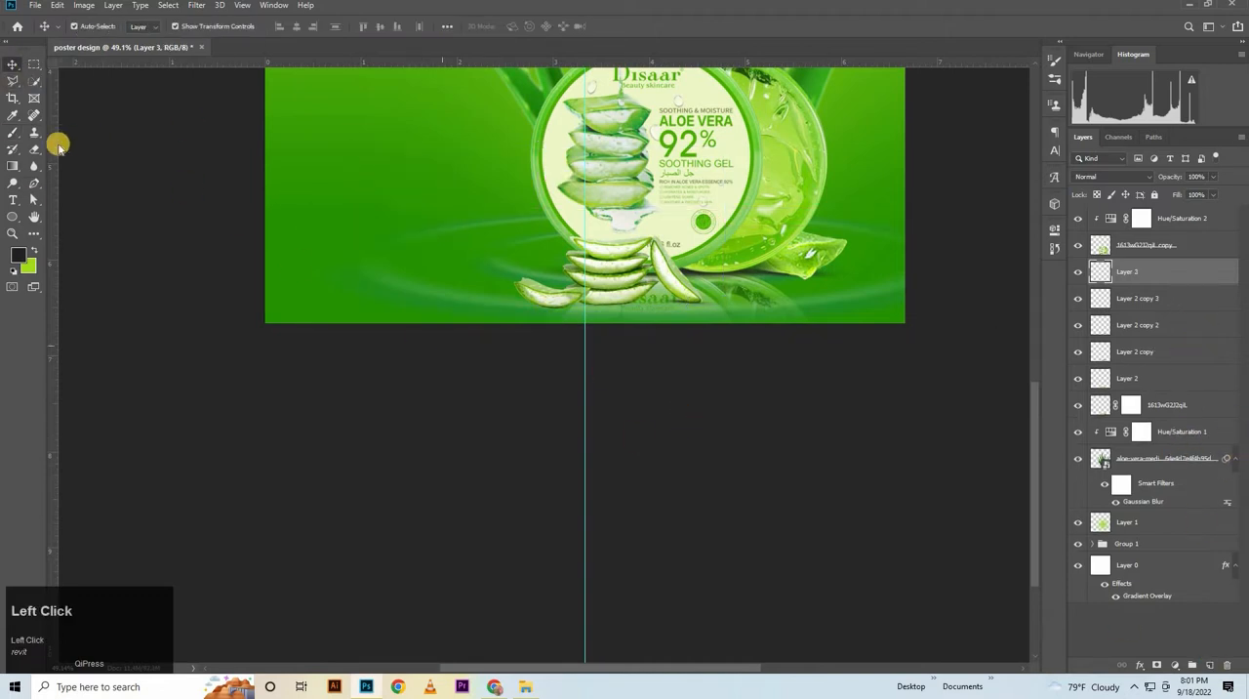
click(13, 134)
click(366, 182)
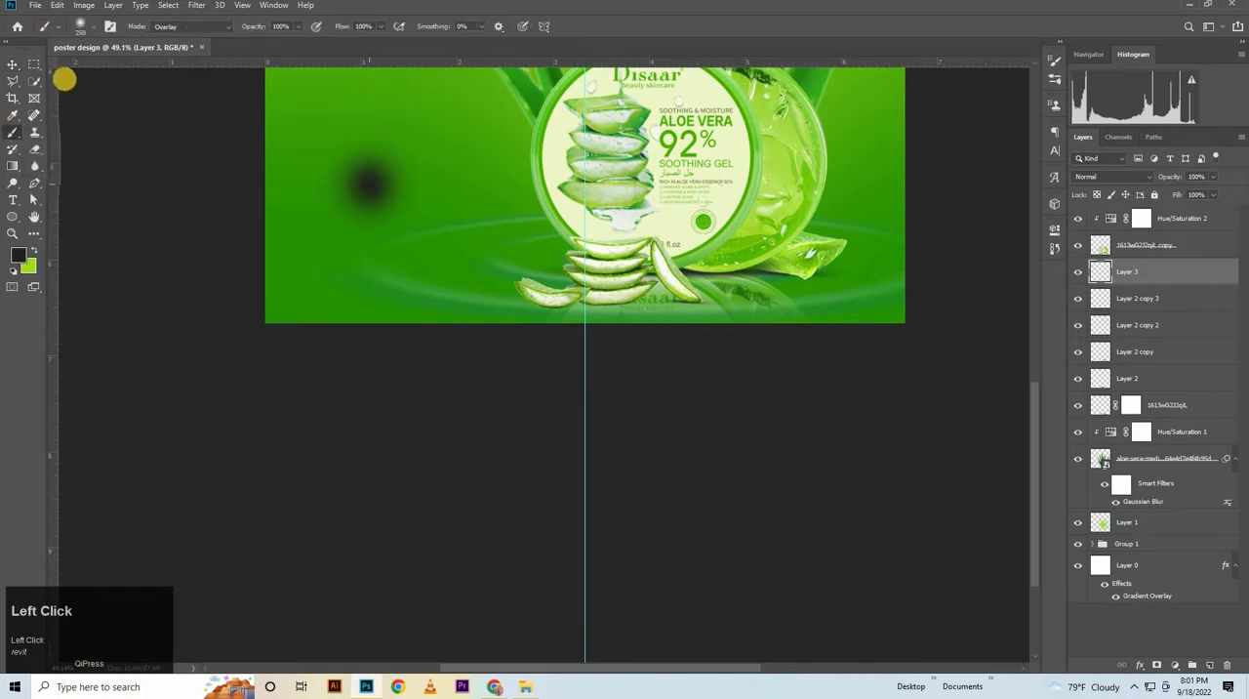
Flatten the new black spot to about 11.72% height and place it under the fallen aloe slice, committing the transform
click(12, 64)
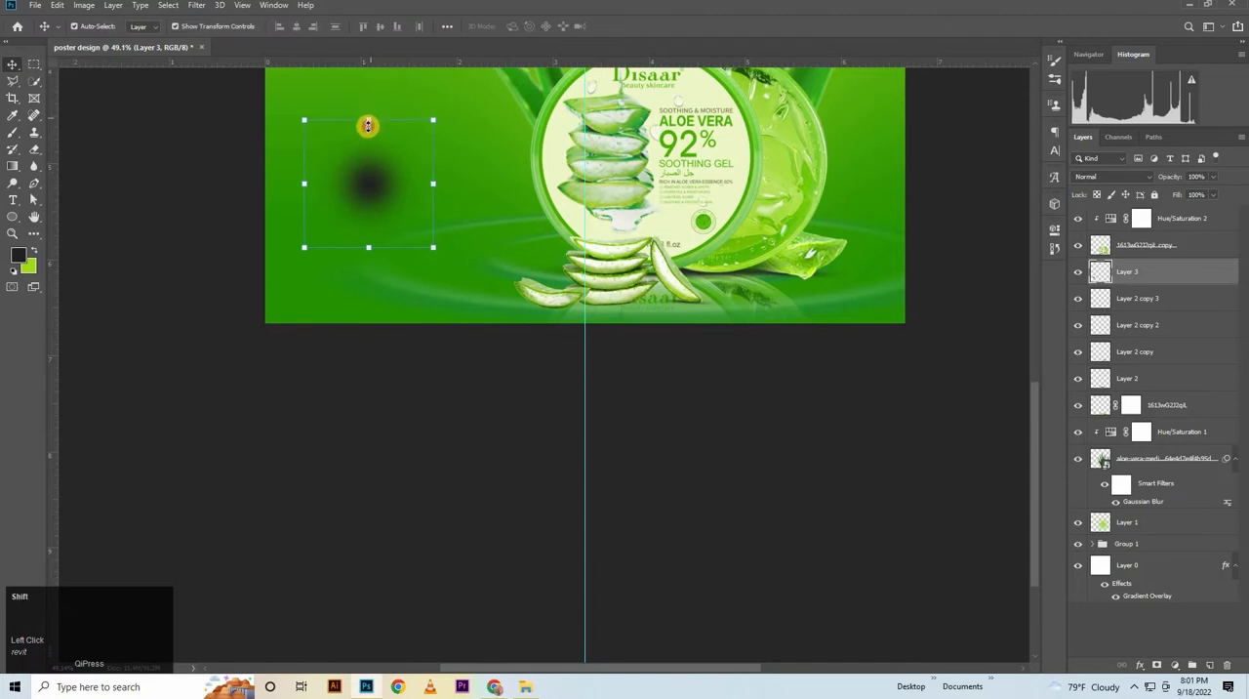
drag(368, 122, 373, 237)
drag(579, 313, 558, 304)
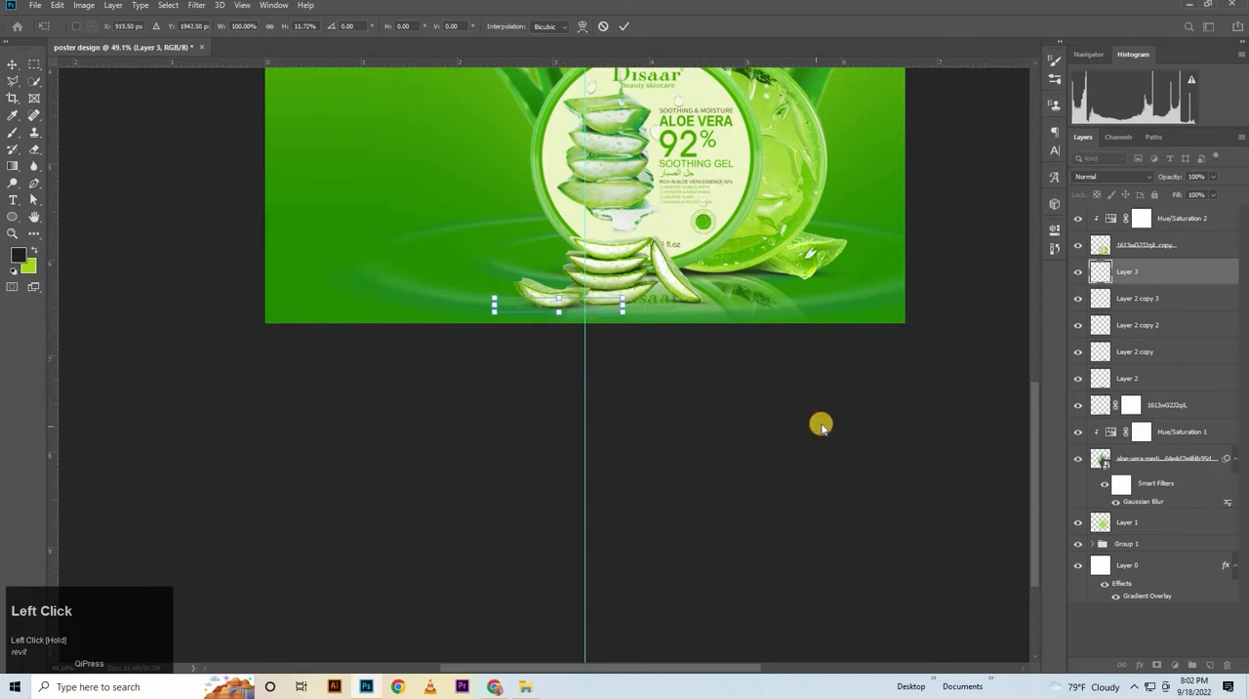
key(Down)
key(Down)
key(Left)
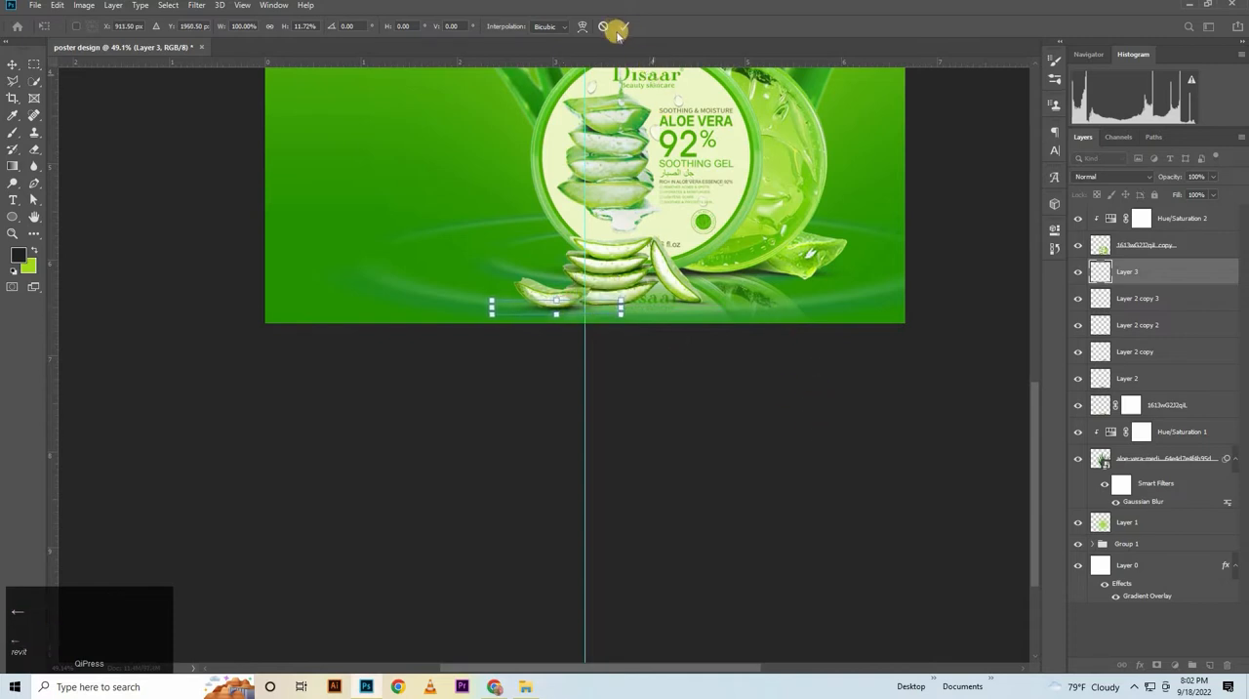
click(662, 408)
Narrow the fallen aloe slice's contact shadow and flatten it slightly more
drag(662, 408, 747, 384)
drag(528, 181, 772, 530)
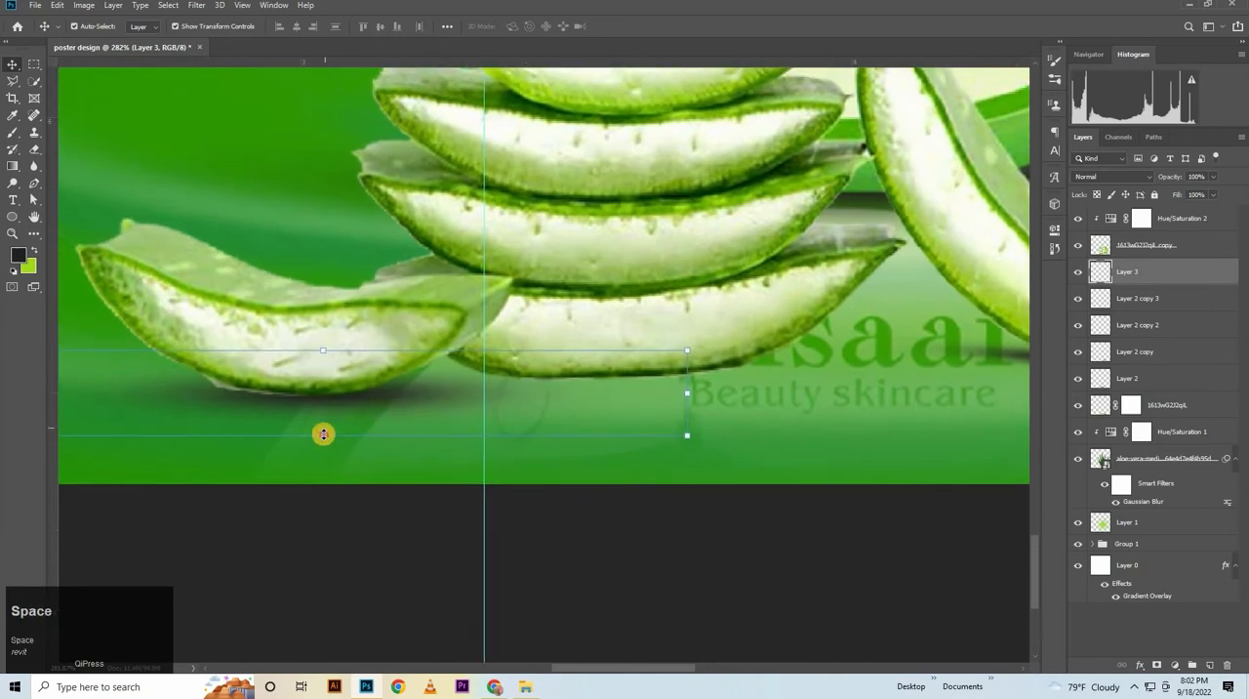
drag(323, 434, 323, 424)
drag(639, 395, 608, 390)
Duplicate the slice shadow under the aloe stack, stretch it to about 141.07% by 105.60% with a 3.04° horizontal skew, and commit
drag(421, 393, 698, 379)
click(390, 388)
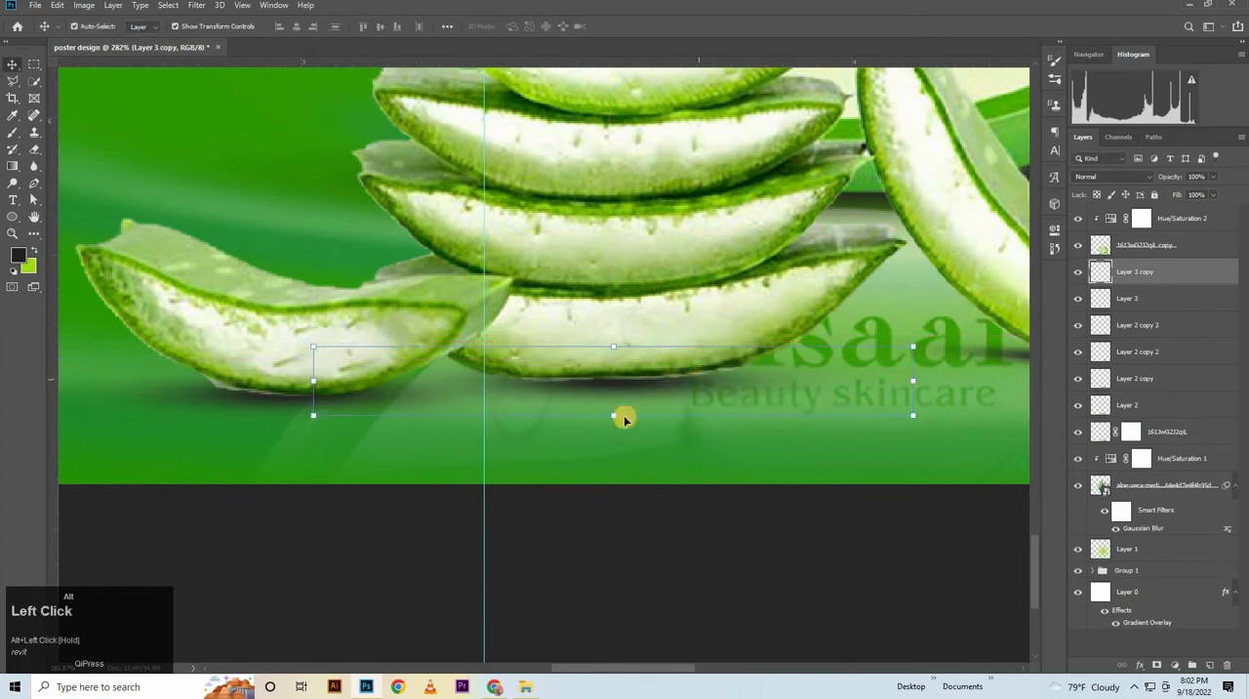
drag(592, 437, 735, 510)
key(Up)
key(Up)
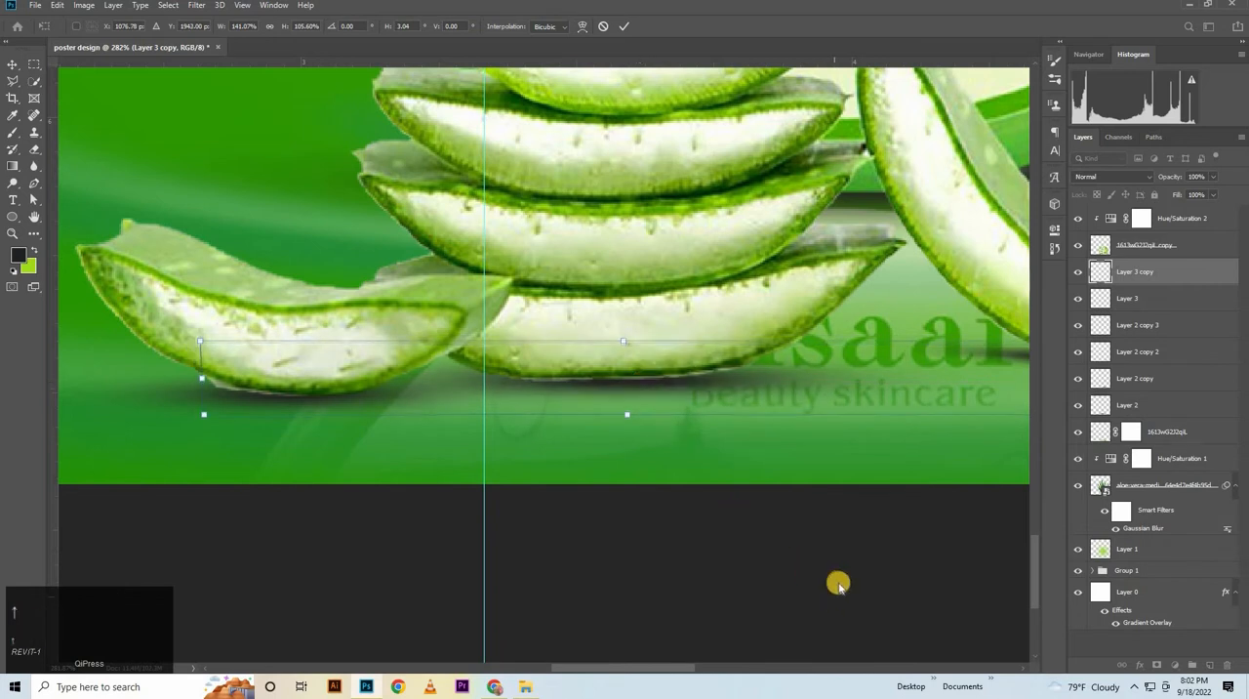
double_click(897, 372)
Hide the blurred plant and group all the contact shadow layers from Layer 2 to Layer 3 copy
drag(901, 355, 654, 540)
click(1078, 485)
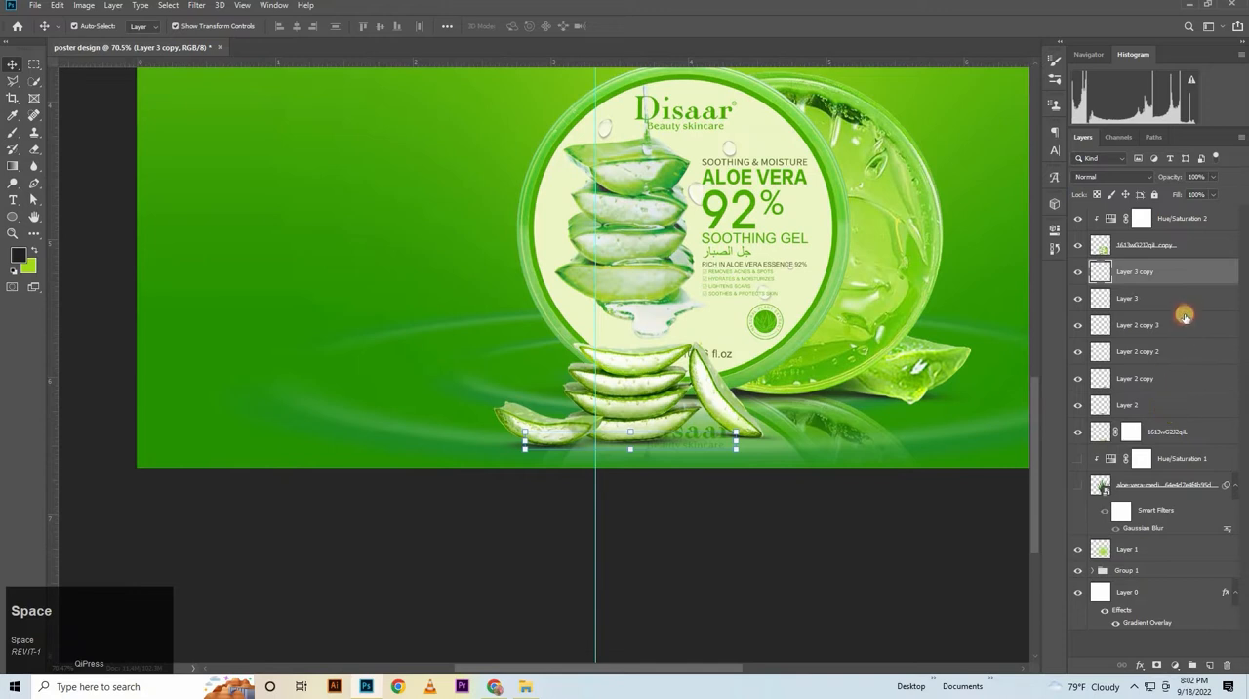
click(1170, 404)
shift+click(1186, 273)
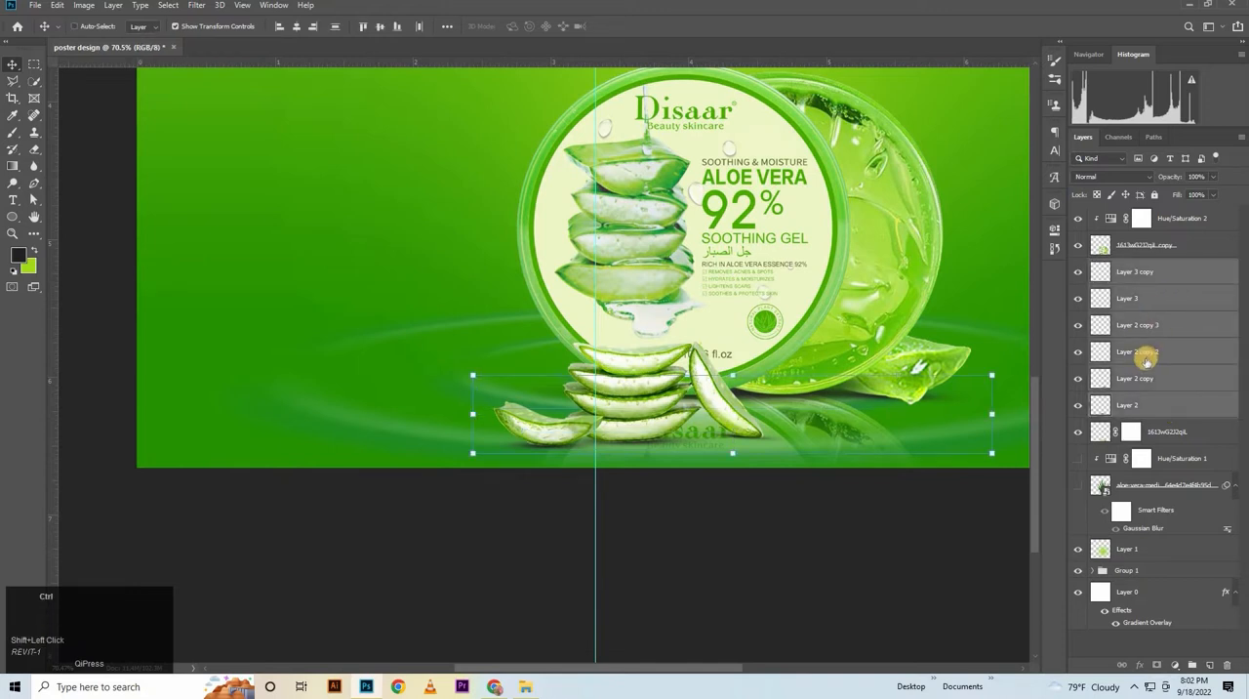
key(ctrl+g)
Set the shadow group's opacity to 70% and show the blurred plant again
click(1200, 175)
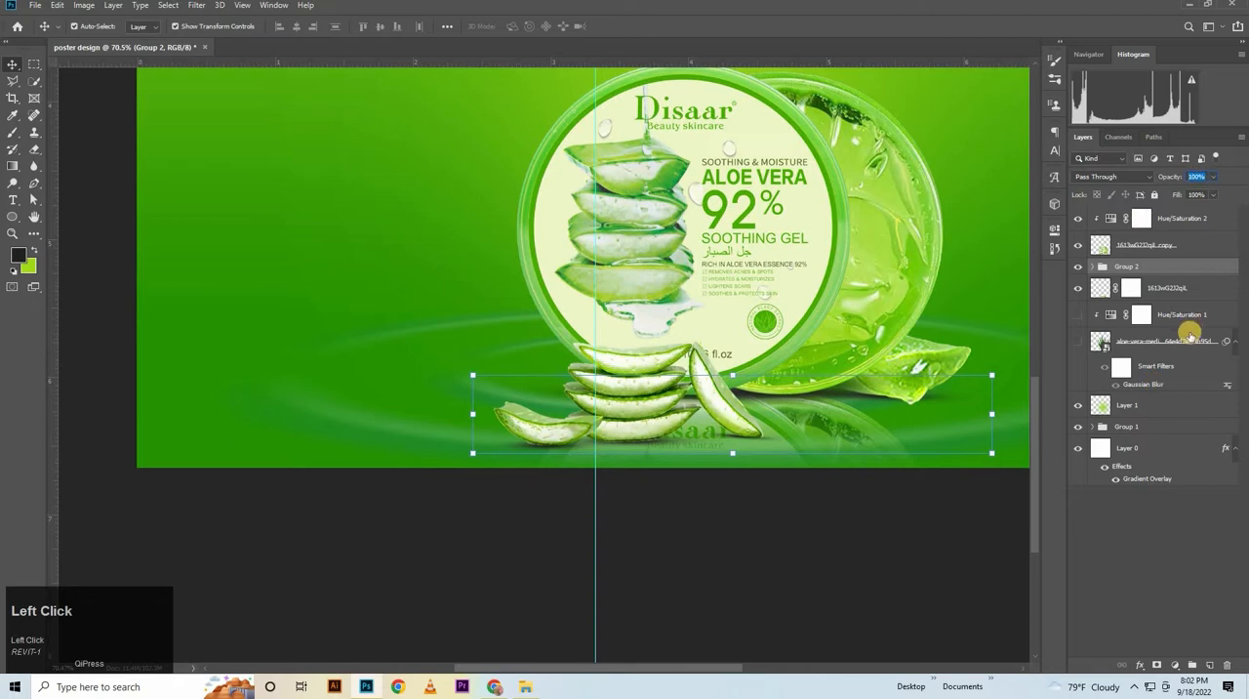
click(824, 507)
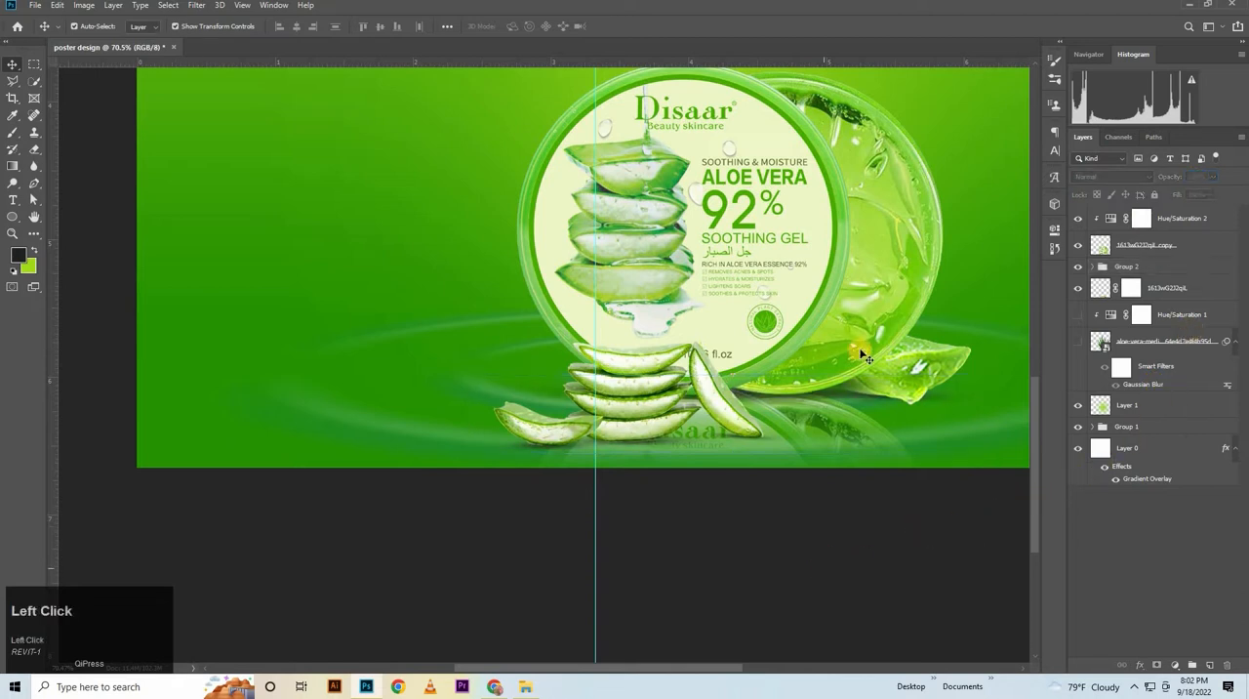
drag(878, 341, 847, 312)
drag(886, 258, 780, 494)
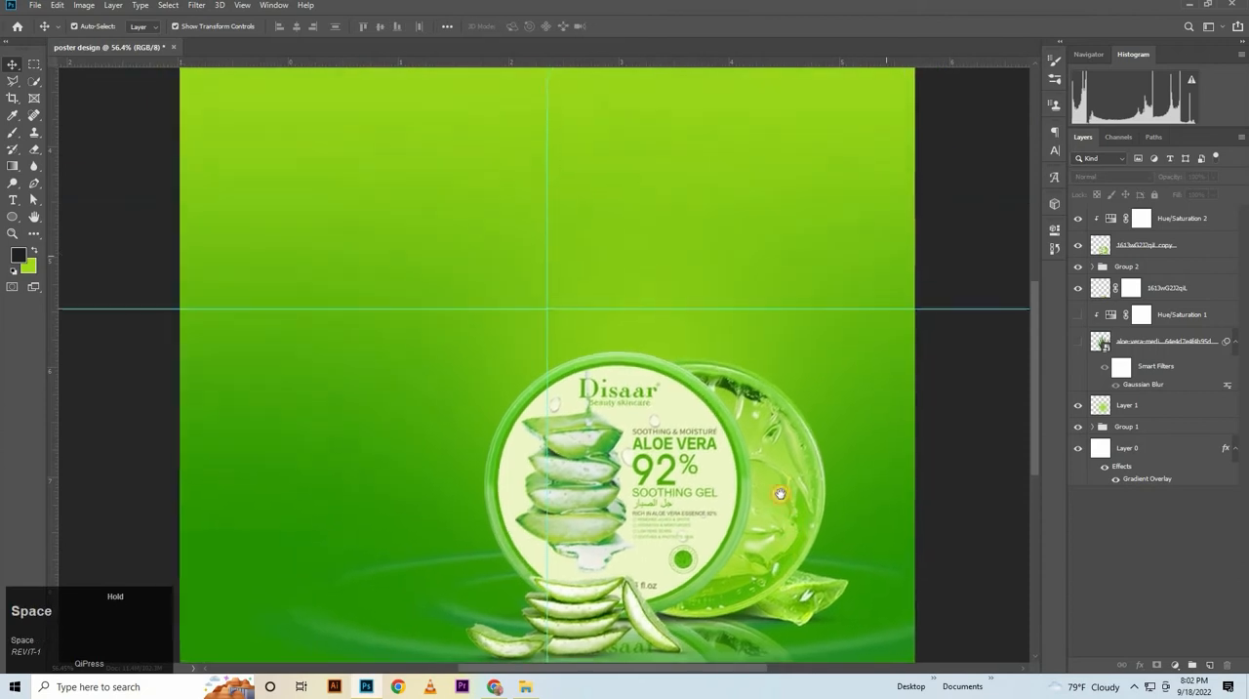
click(1157, 267)
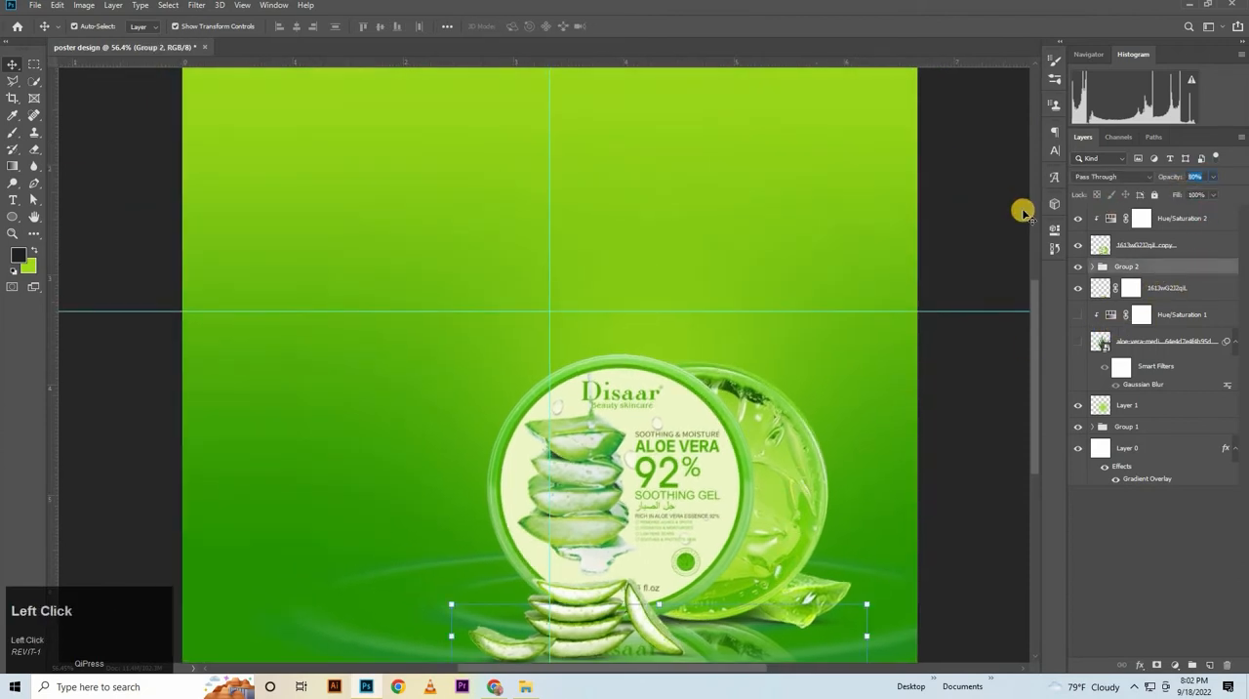
text(70)
key(Return)
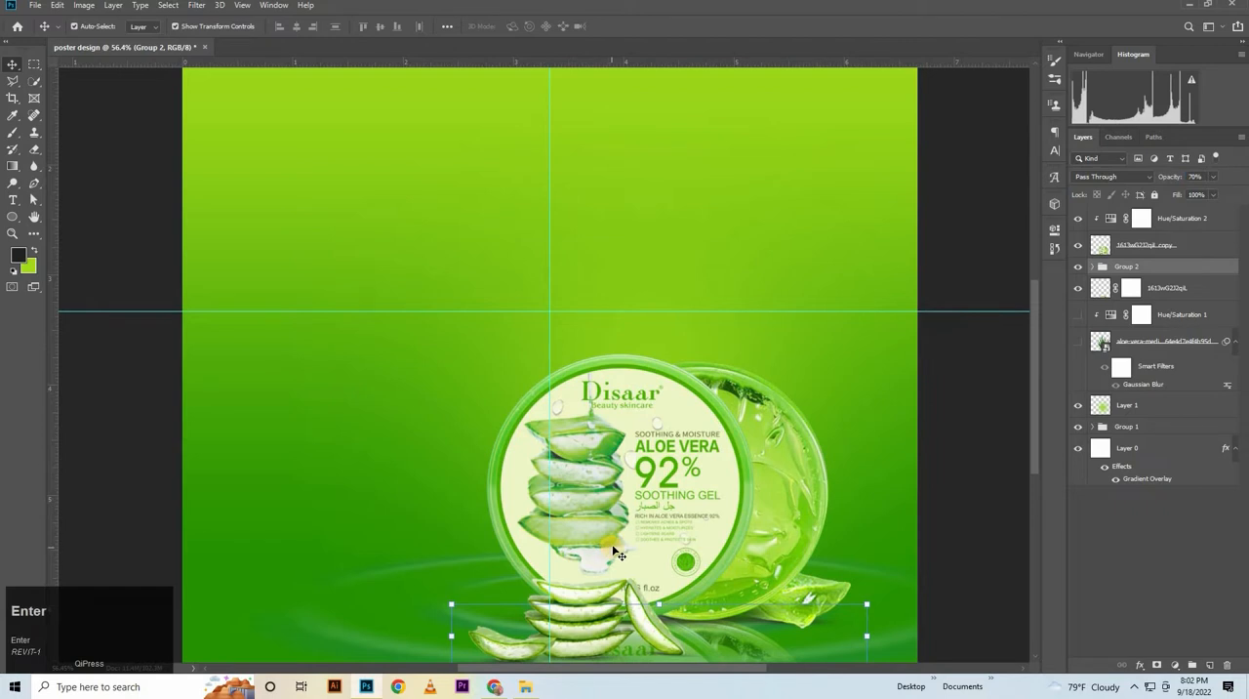
drag(820, 310, 769, 308)
click(1078, 340)
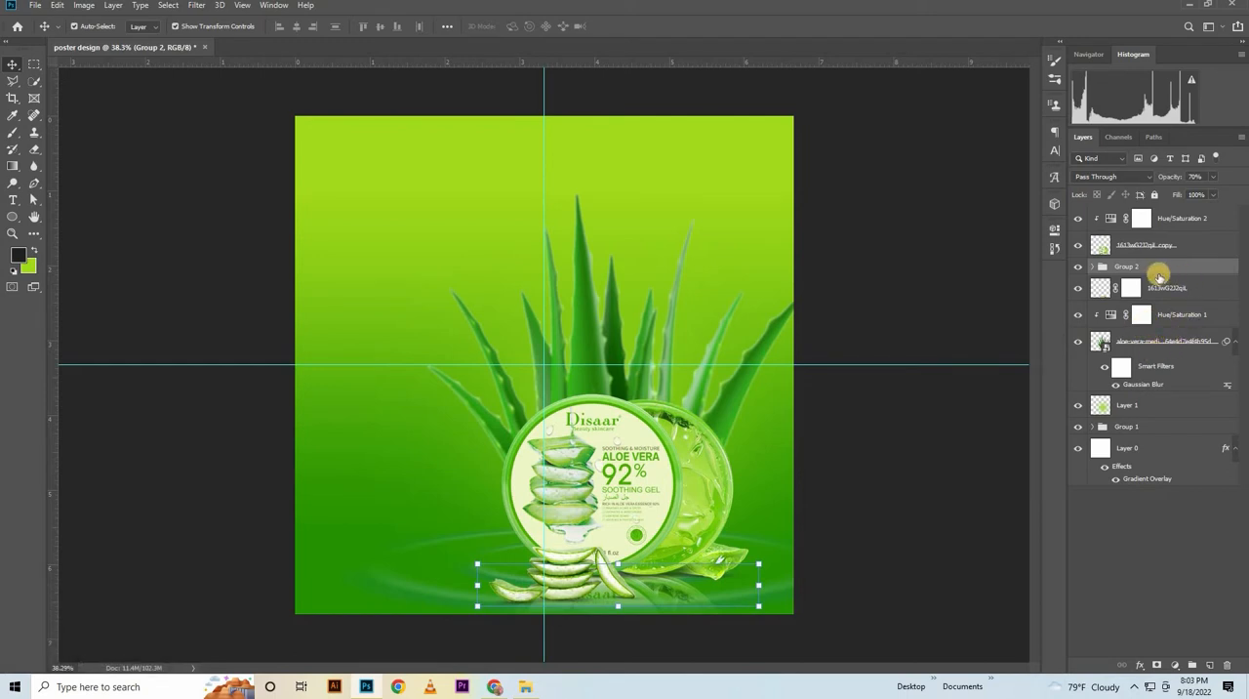
Place the water splash image pngaaa.com-423081.png from the POSTER folder in File Explorer into the poster and position it behind the product
click(528, 690)
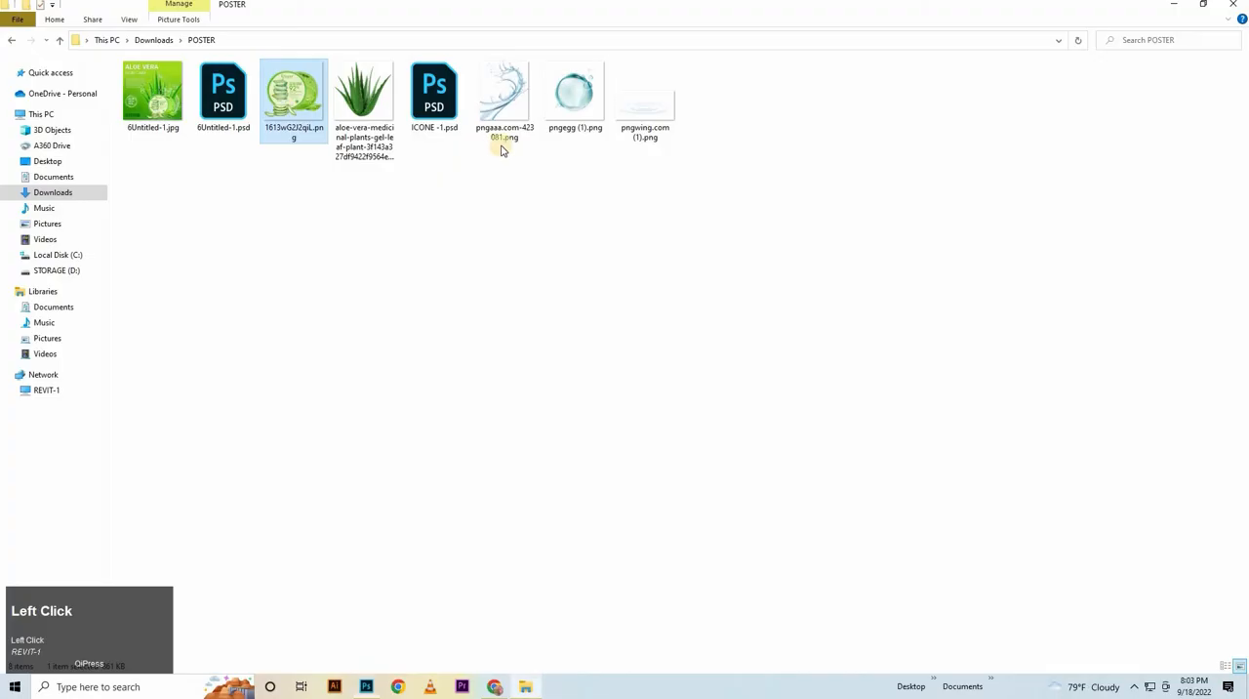
drag(504, 136, 419, 463)
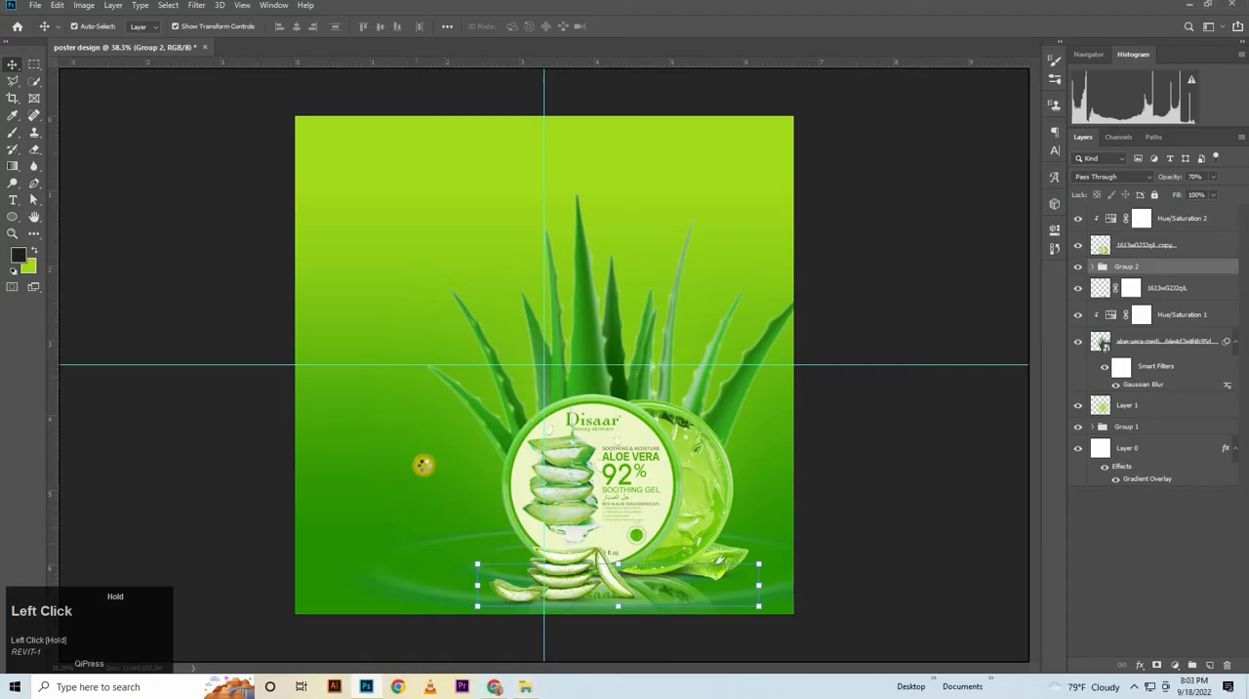
drag(661, 275, 730, 395)
drag(724, 400, 707, 393)
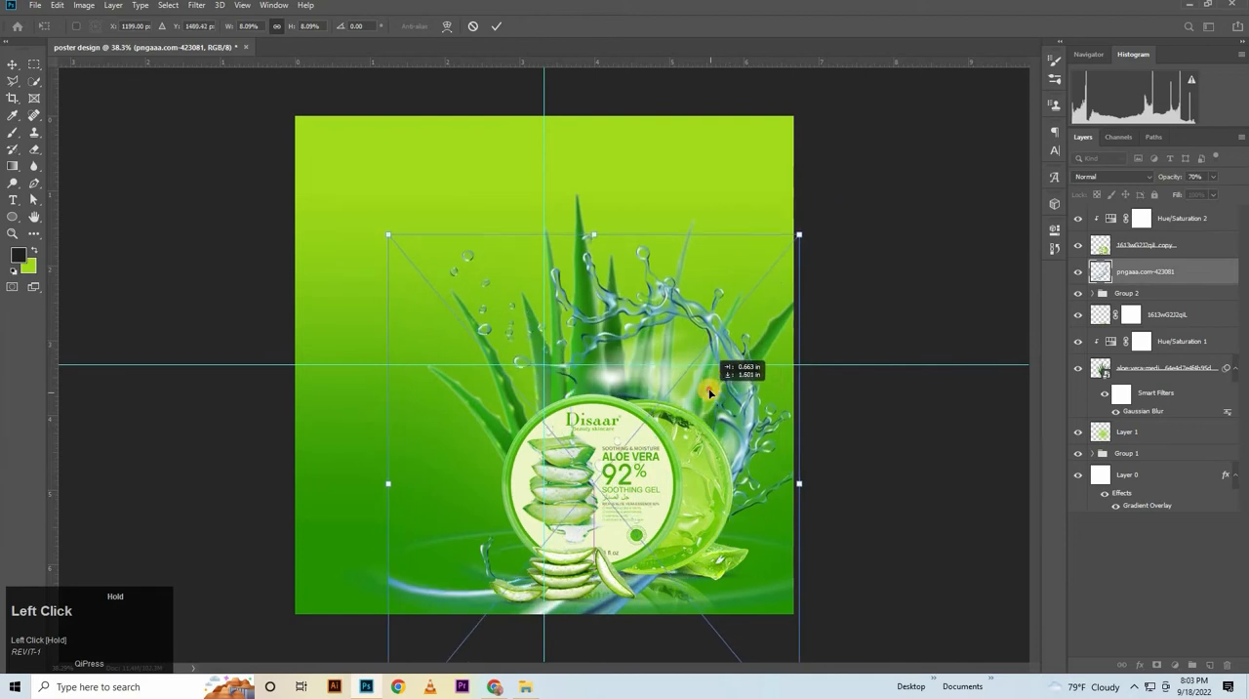
Scale the water splash to about 8.26% by 8.25%, rotate it 1.19°, position it behind the gel jars, and commit the placement
drag(815, 225, 826, 170)
drag(693, 344, 704, 392)
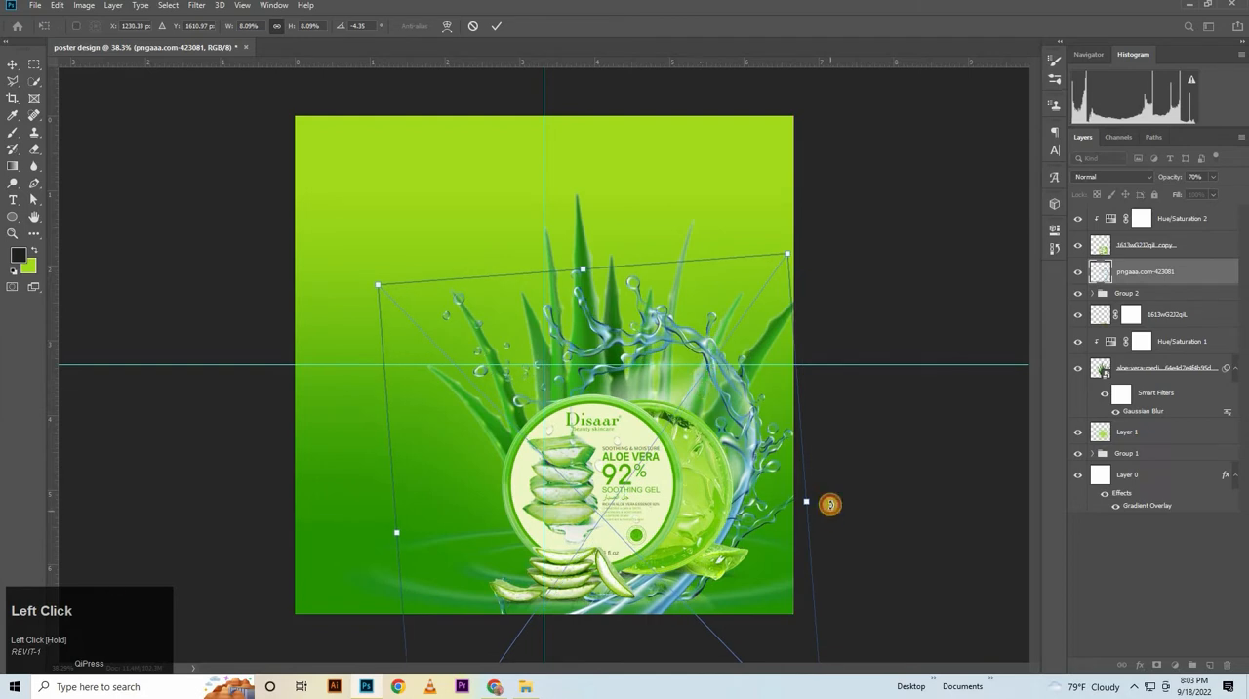
drag(829, 504, 761, 494)
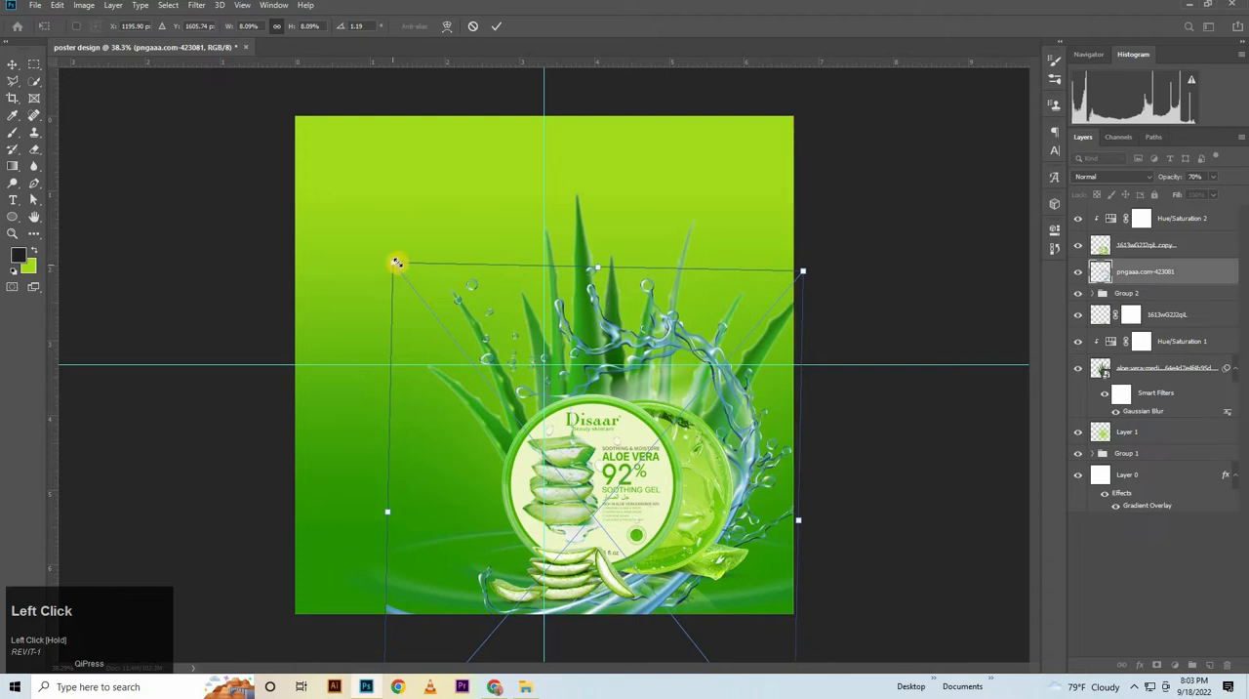
drag(391, 266, 384, 254)
key(ctrl+z)
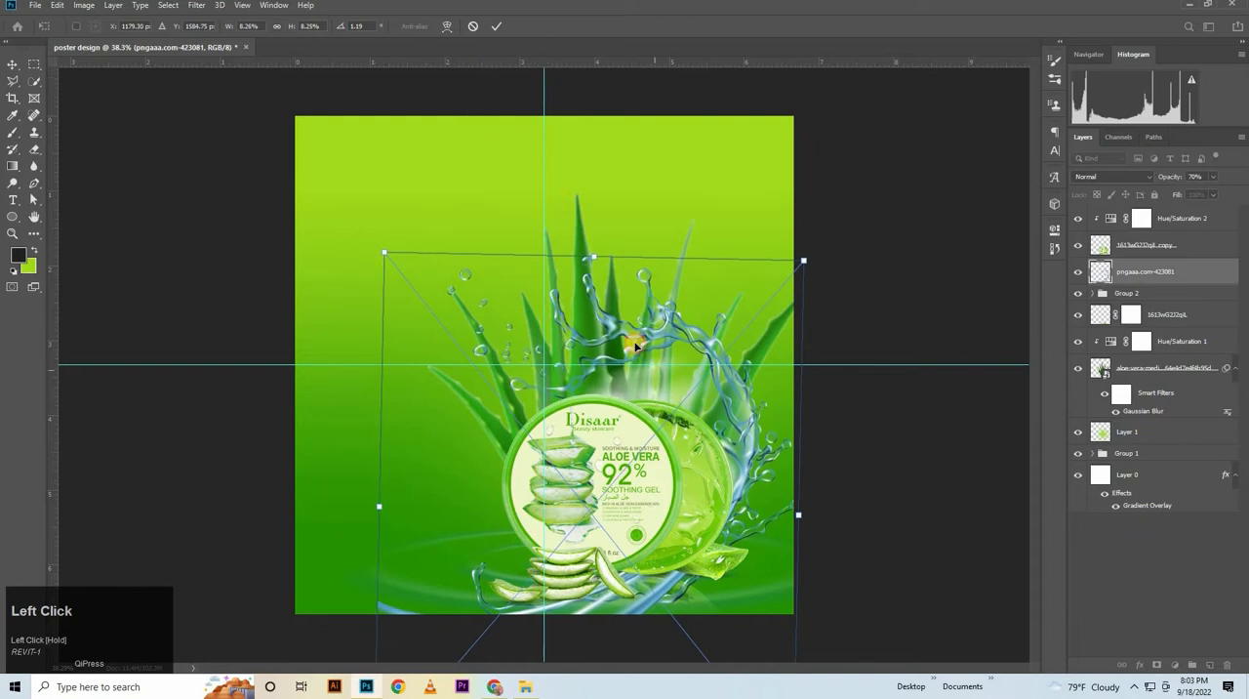
drag(635, 343, 674, 391)
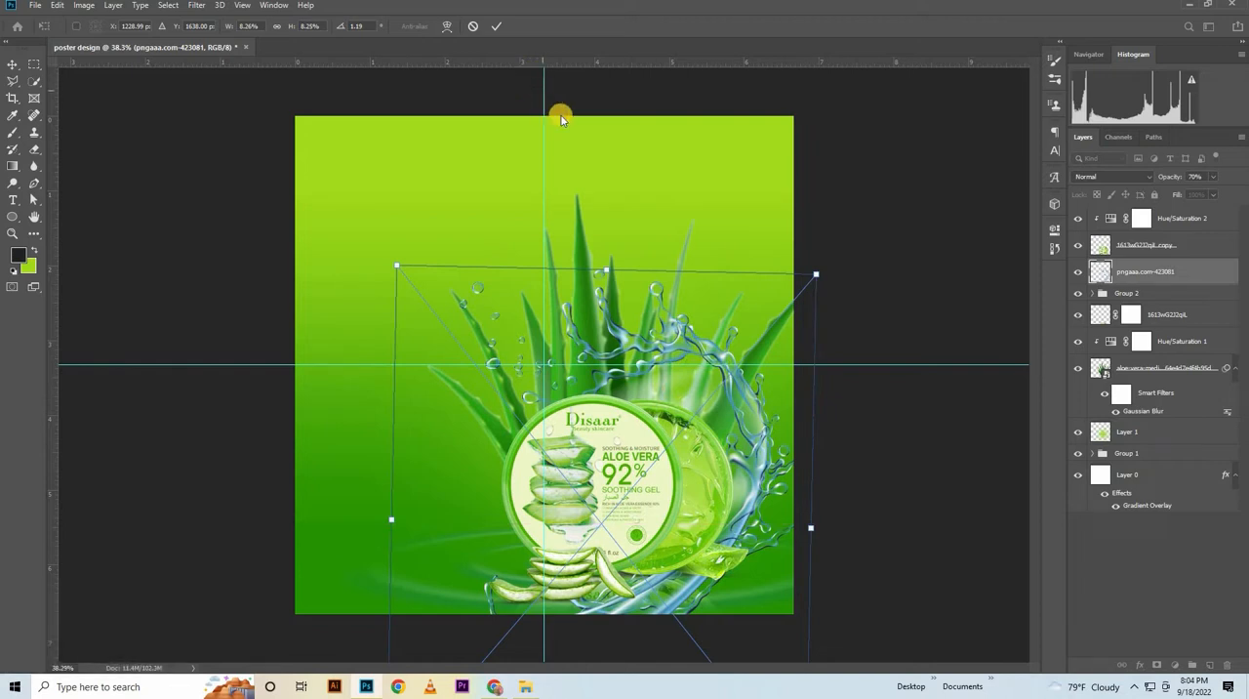
click(500, 28)
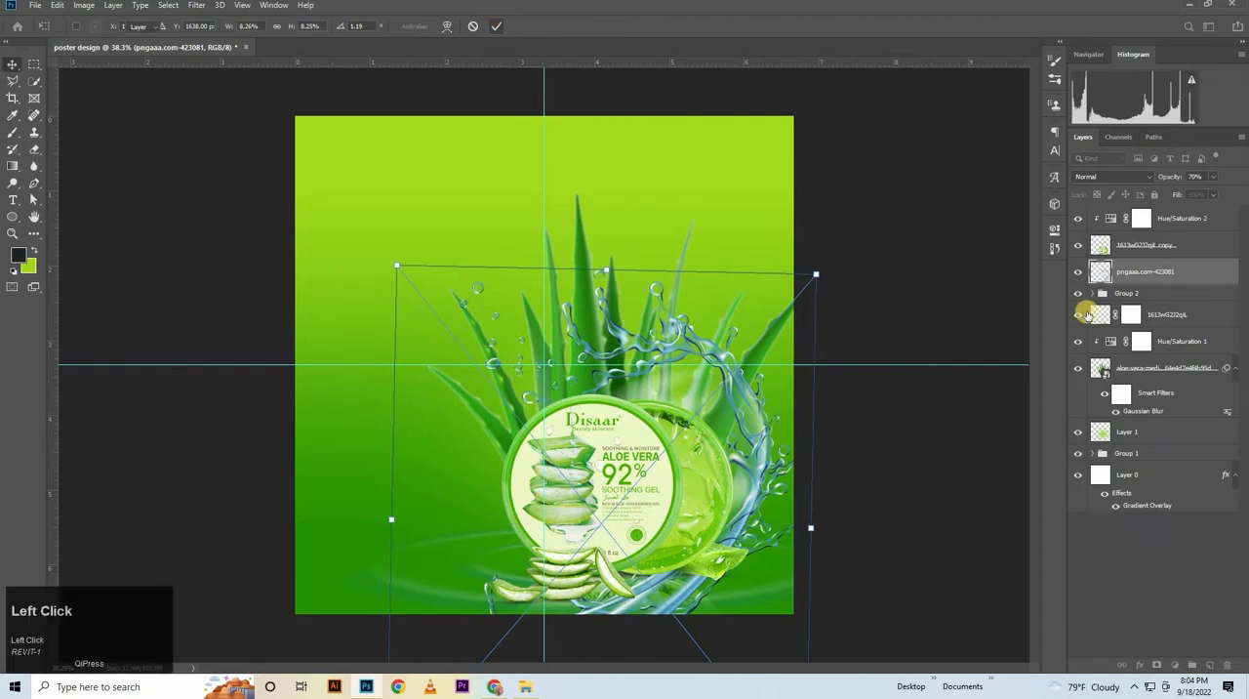
Give the water splash layer a white (ffffff) Color Overlay at 70% and set the layer's opacity to 65%
key(ctrl+space)
drag(912, 392, 896, 395)
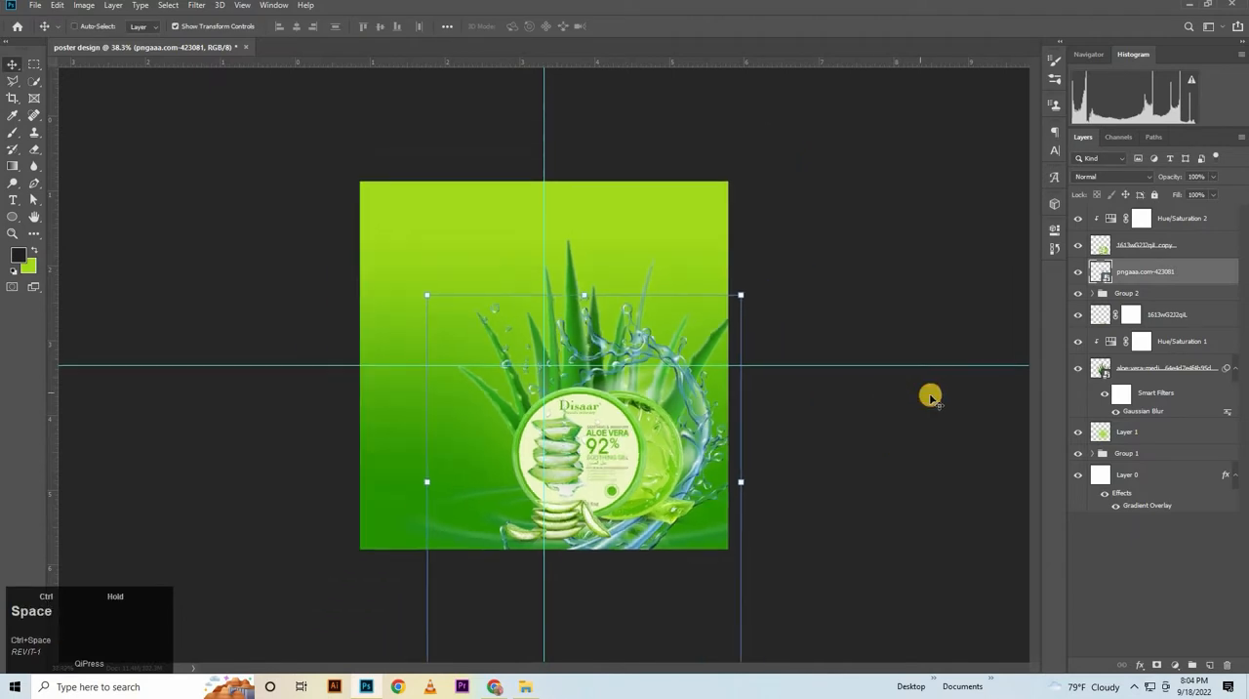
click(1165, 274)
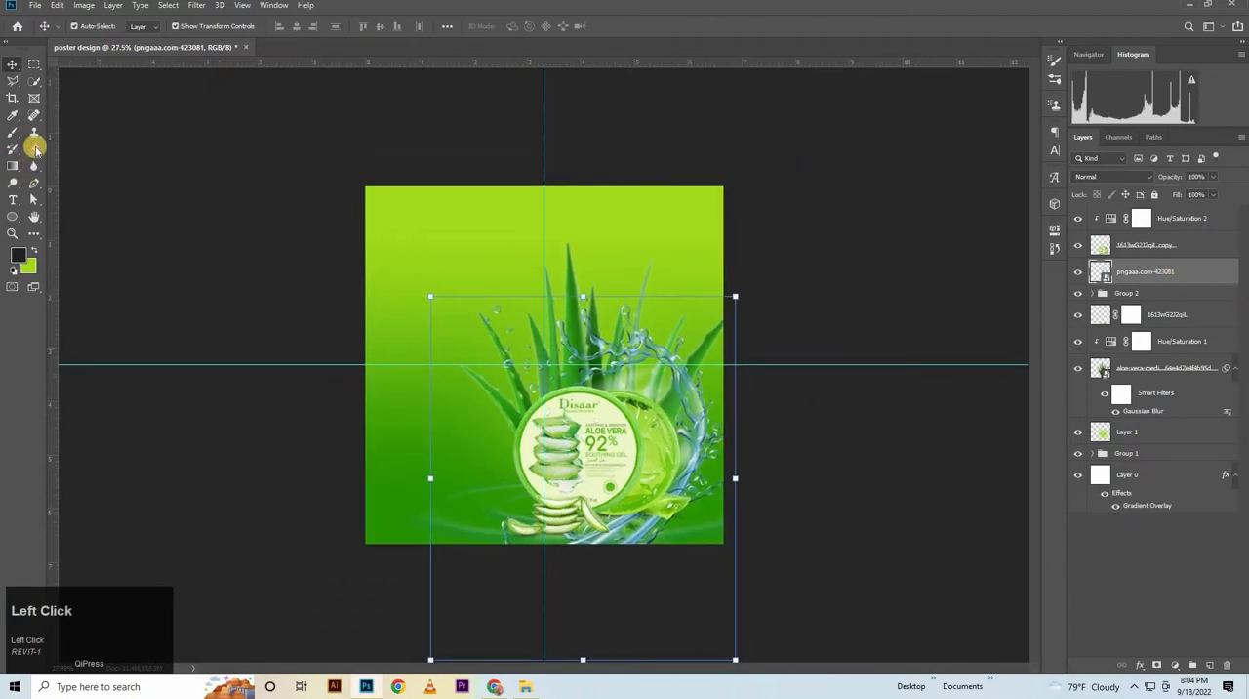
double_click(1214, 275)
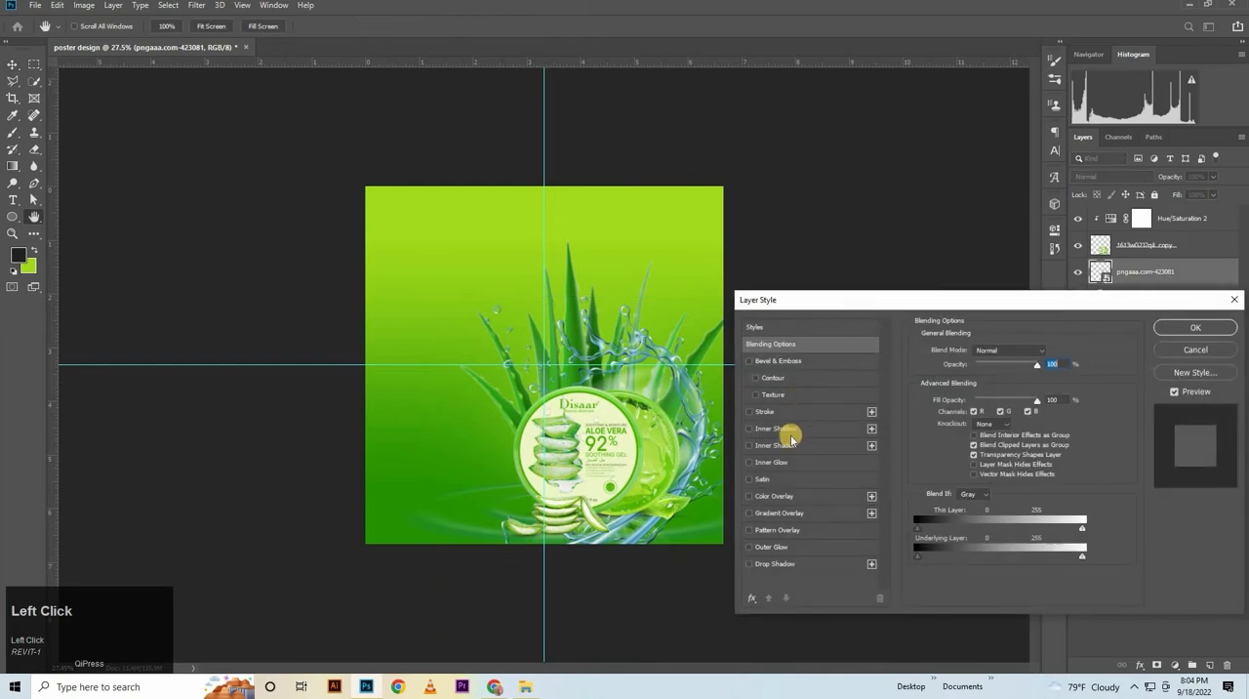
click(786, 497)
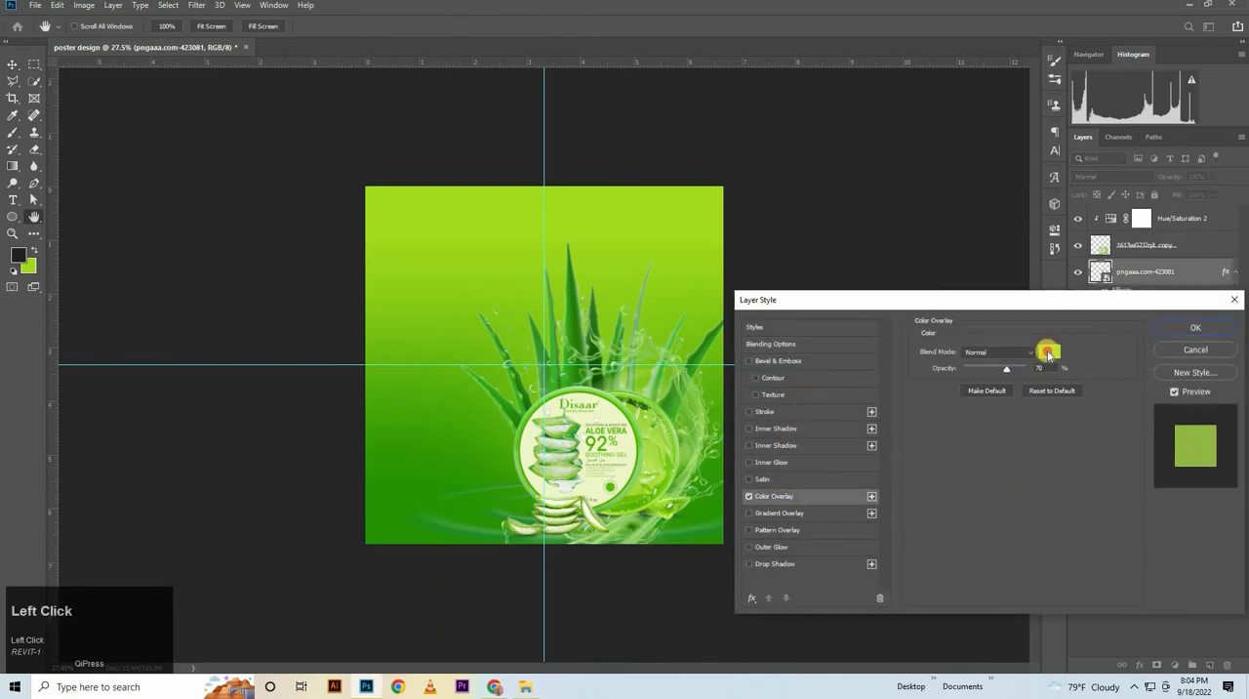
click(1047, 352)
text(ffffff)
click(1186, 171)
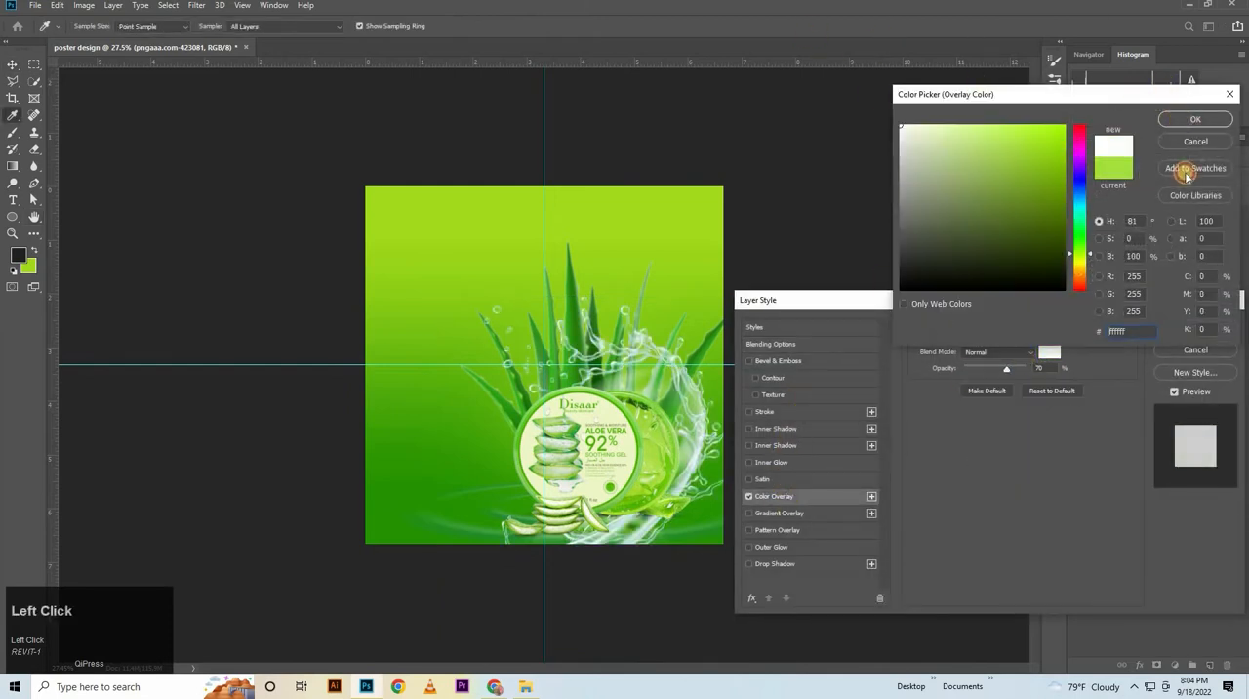
click(1195, 119)
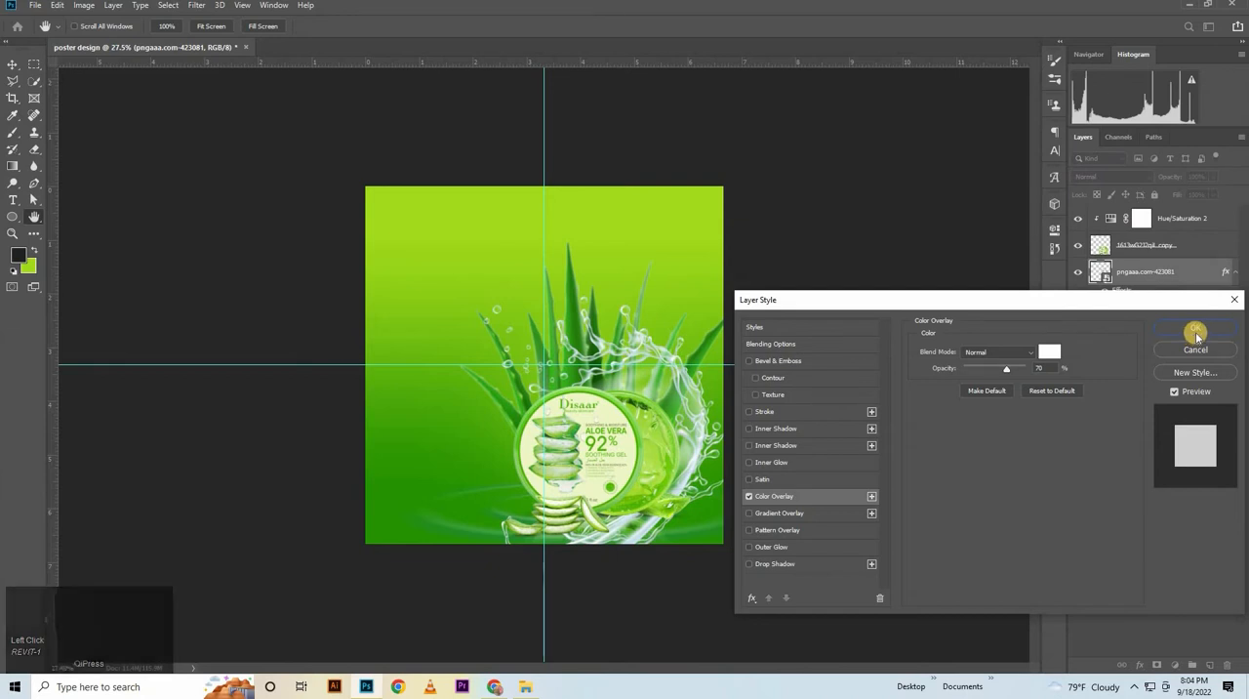
click(1198, 335)
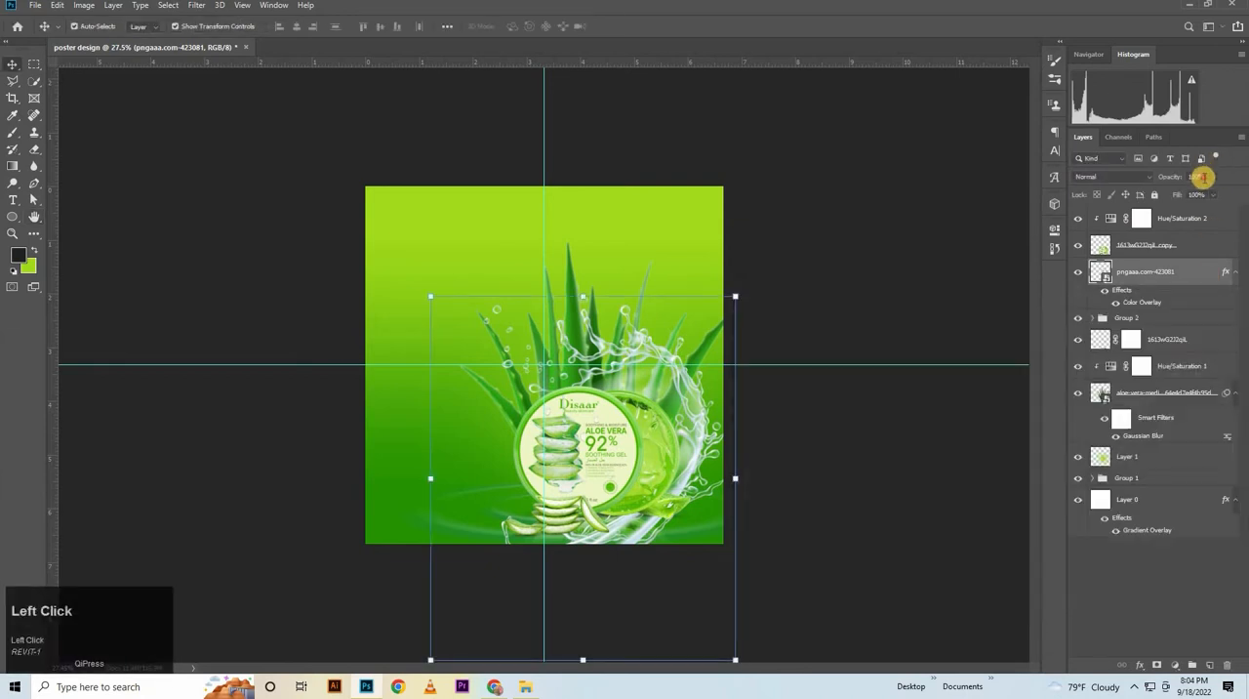
text(65)
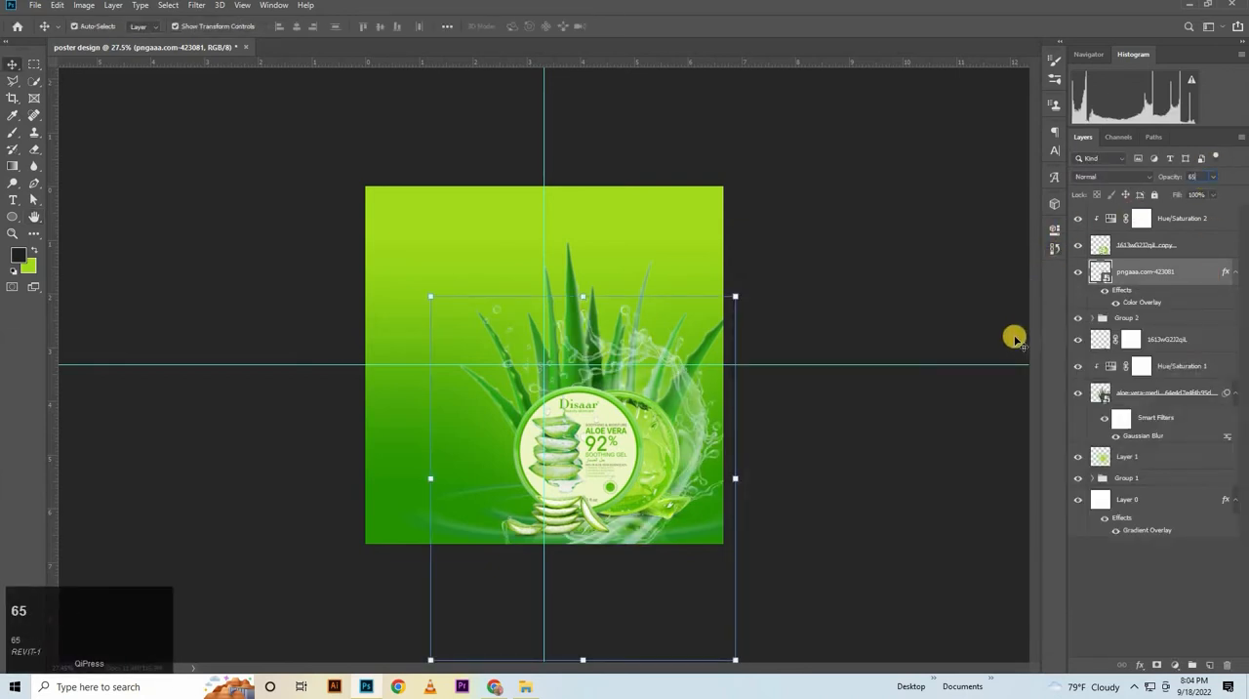
key(Return)
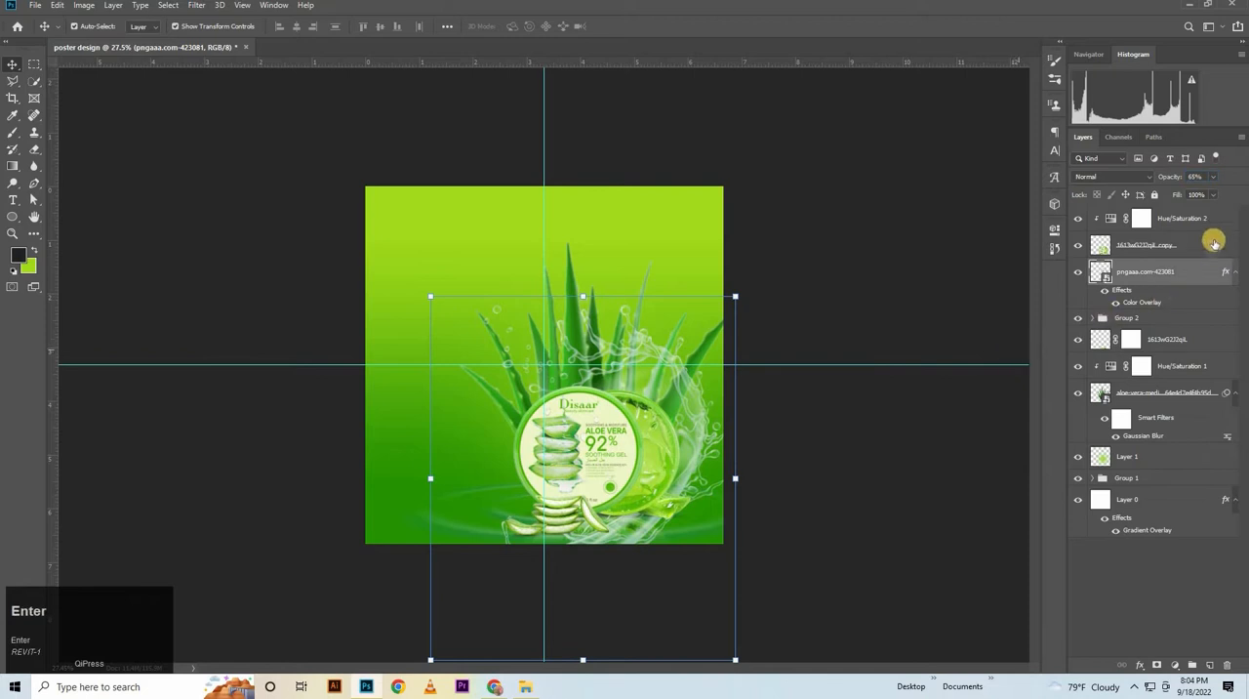
Rasterize the water splash layer and erase its lower part beneath the product with a 500 px Eraser
click(35, 148)
click(107, 146)
click(654, 288)
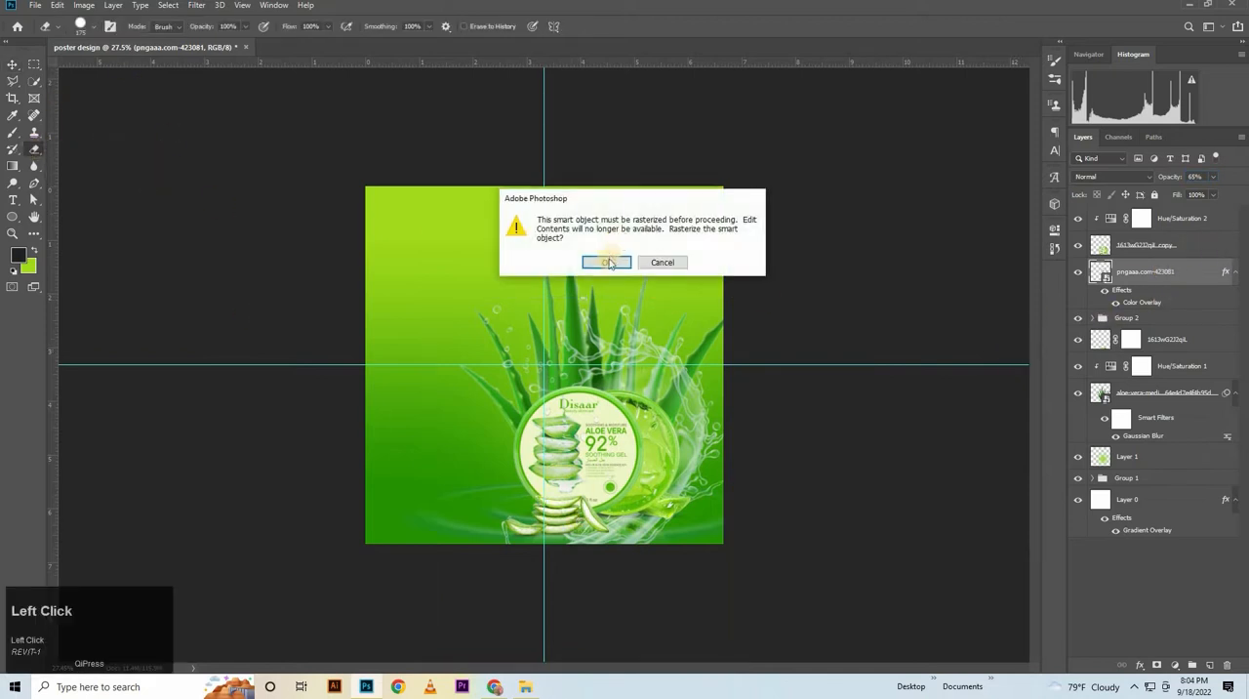
key(Return)
key(bracketright)
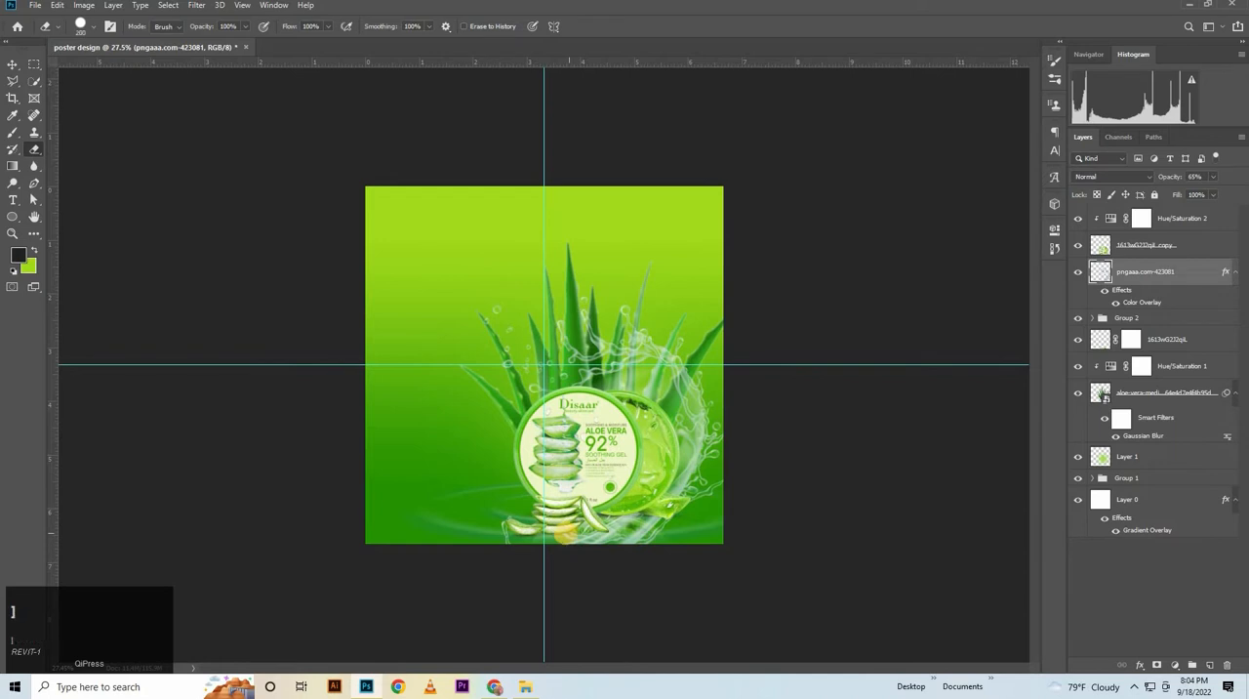
right_click(667, 266)
click(488, 542)
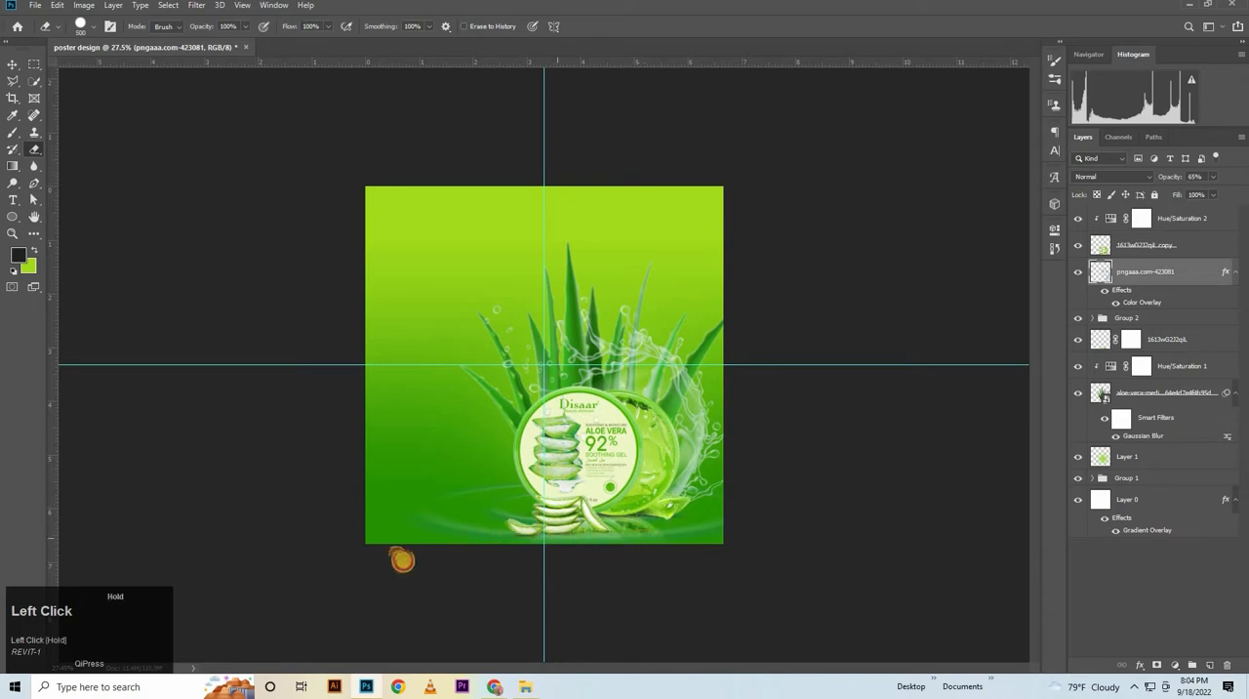
Set the water splash layer's opacity to 75%
click(13, 64)
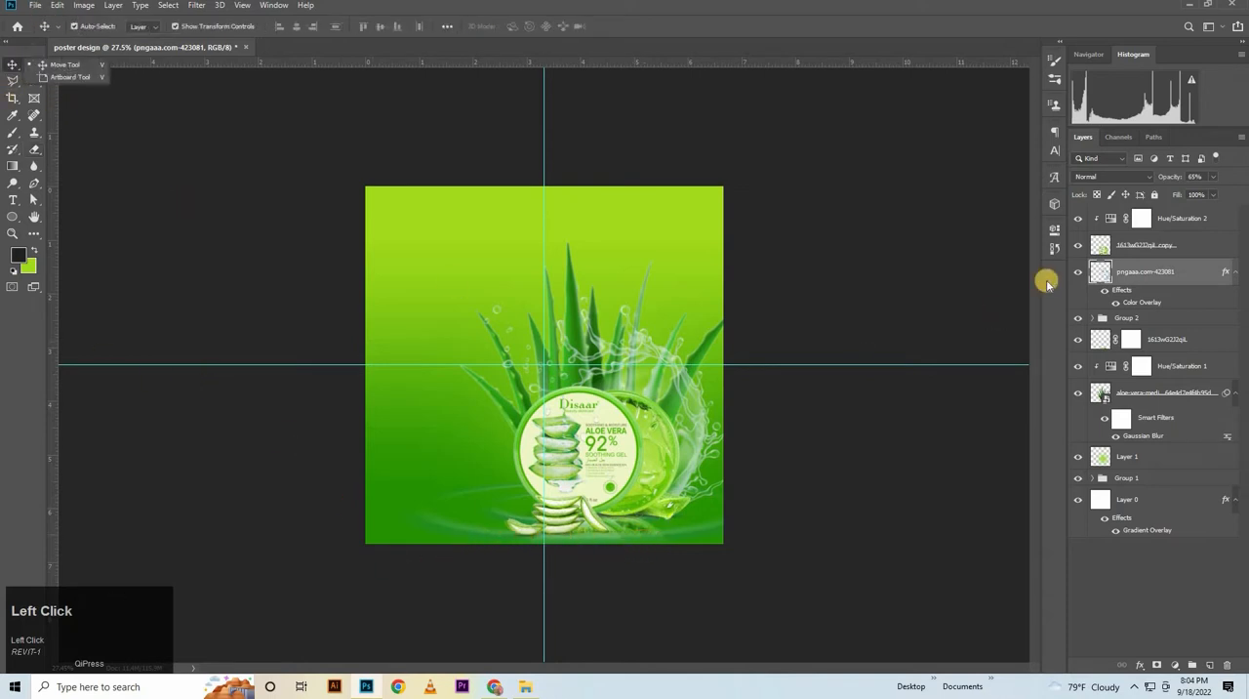
click(1200, 176)
text(70)
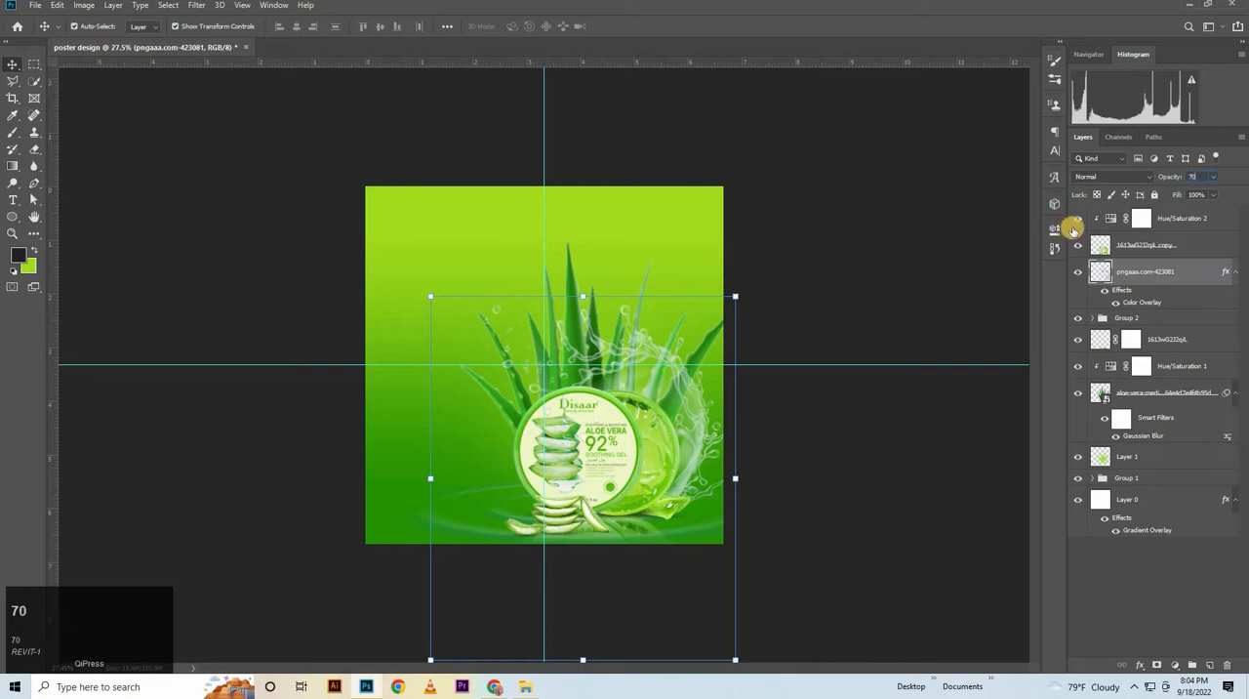
click(1144, 195)
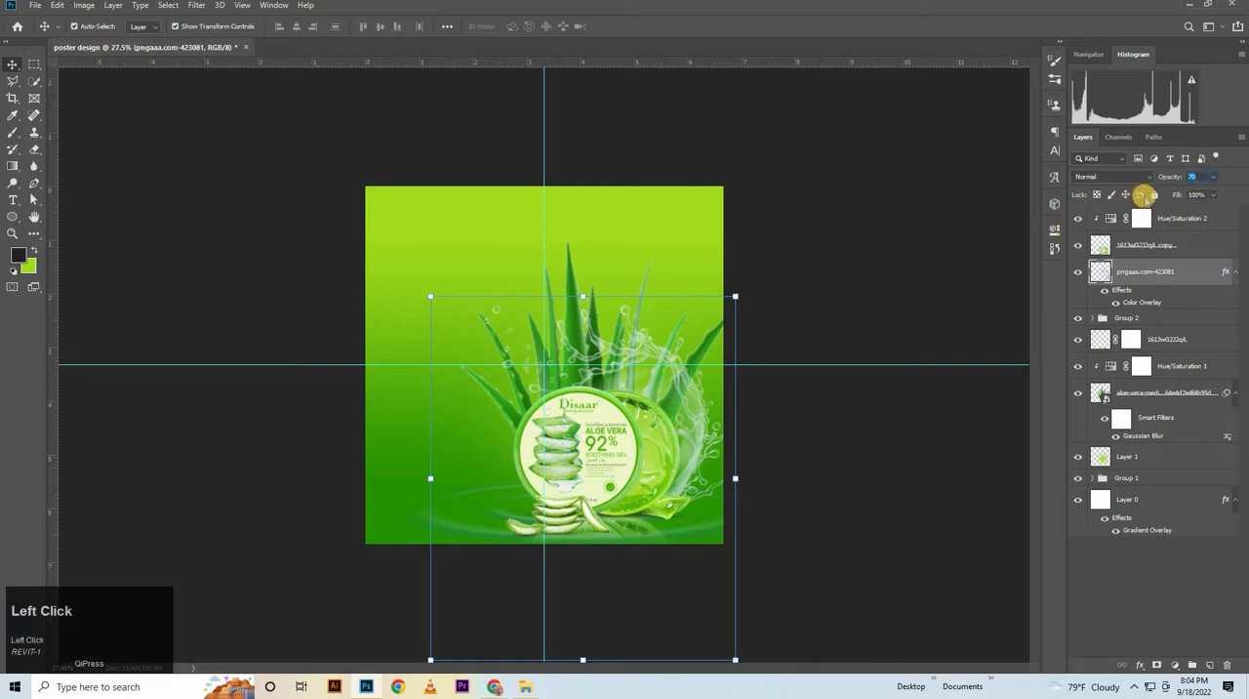
text(75)
key(Return)
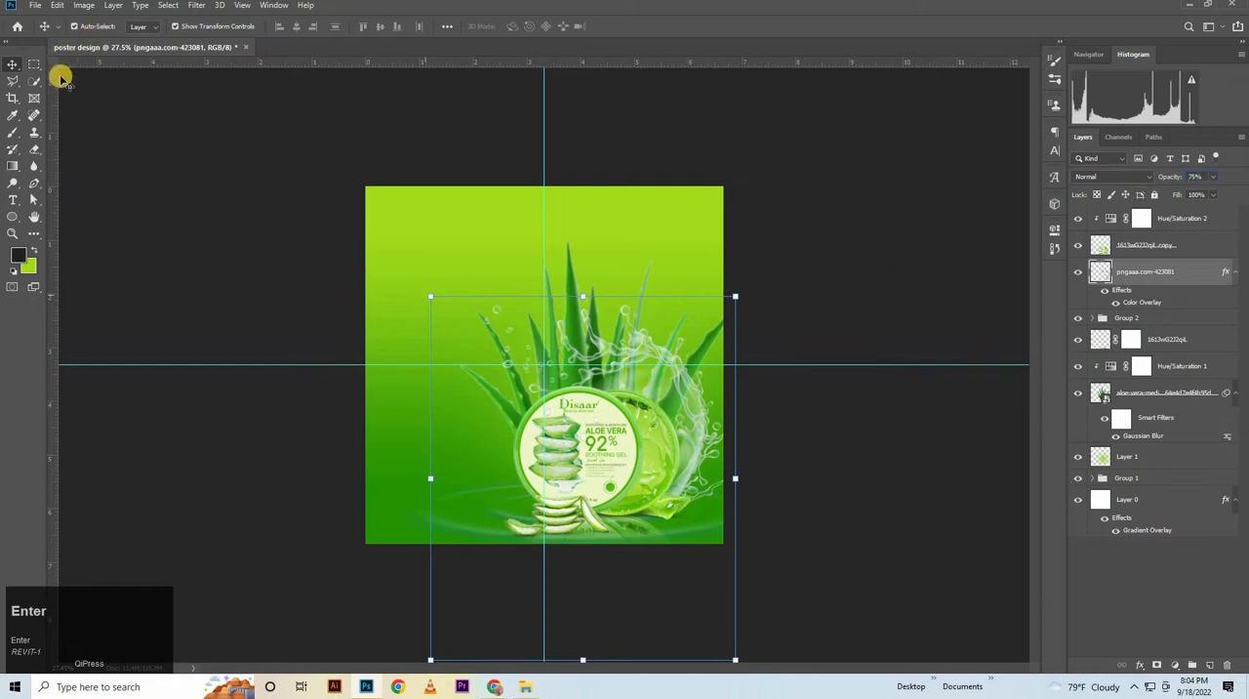
Load the aloe plant's outline as a selection, erase the splash over the rightmost leaves with a 200 px Eraser, and deselect
key(ctrl+space)
drag(701, 281, 742, 277)
key(ctrl+0)
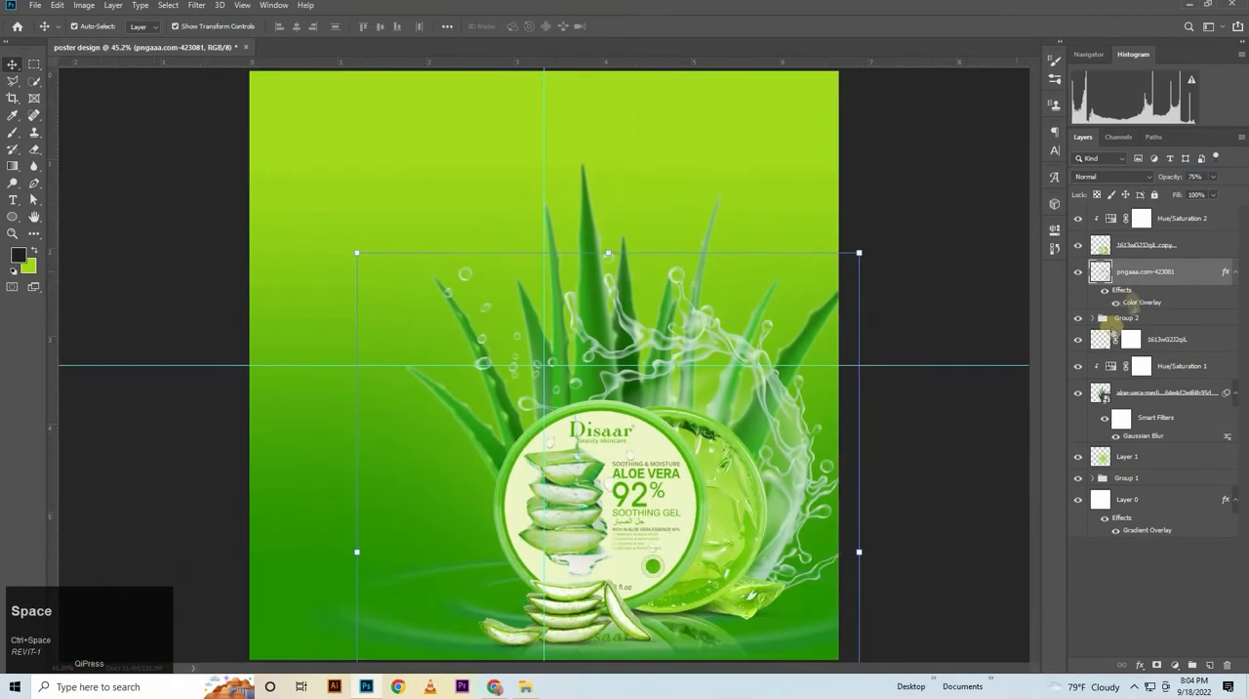
ctrl+click(1096, 395)
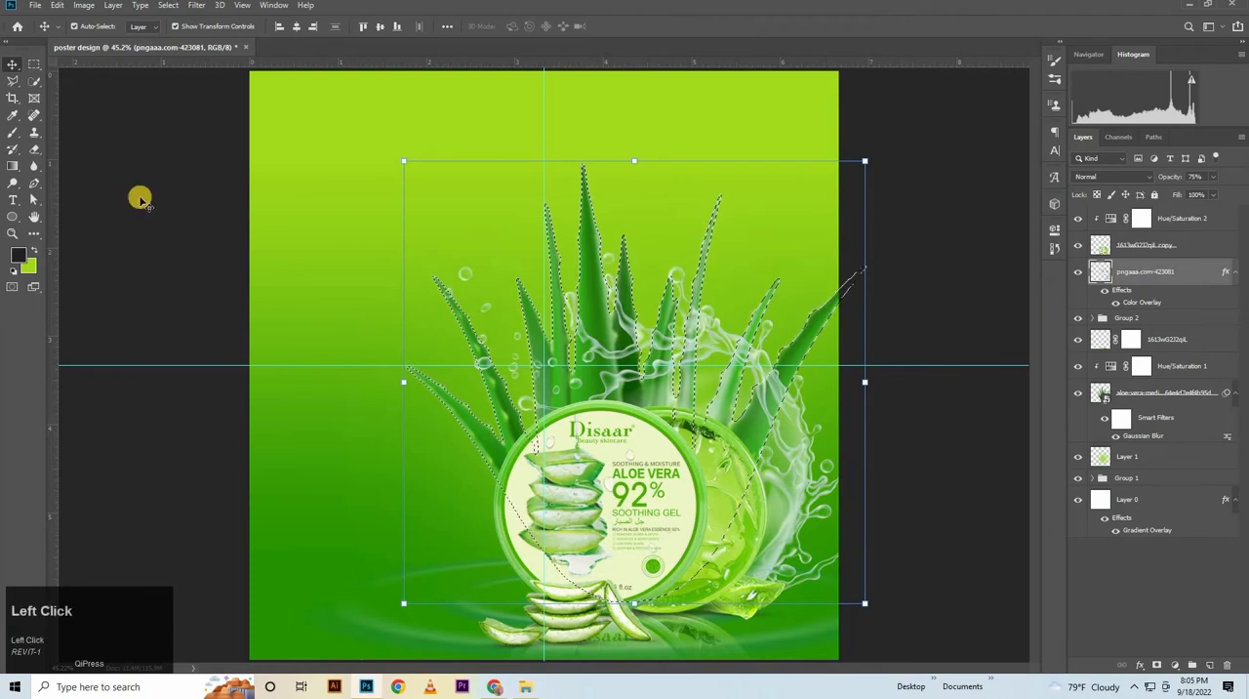
click(34, 150)
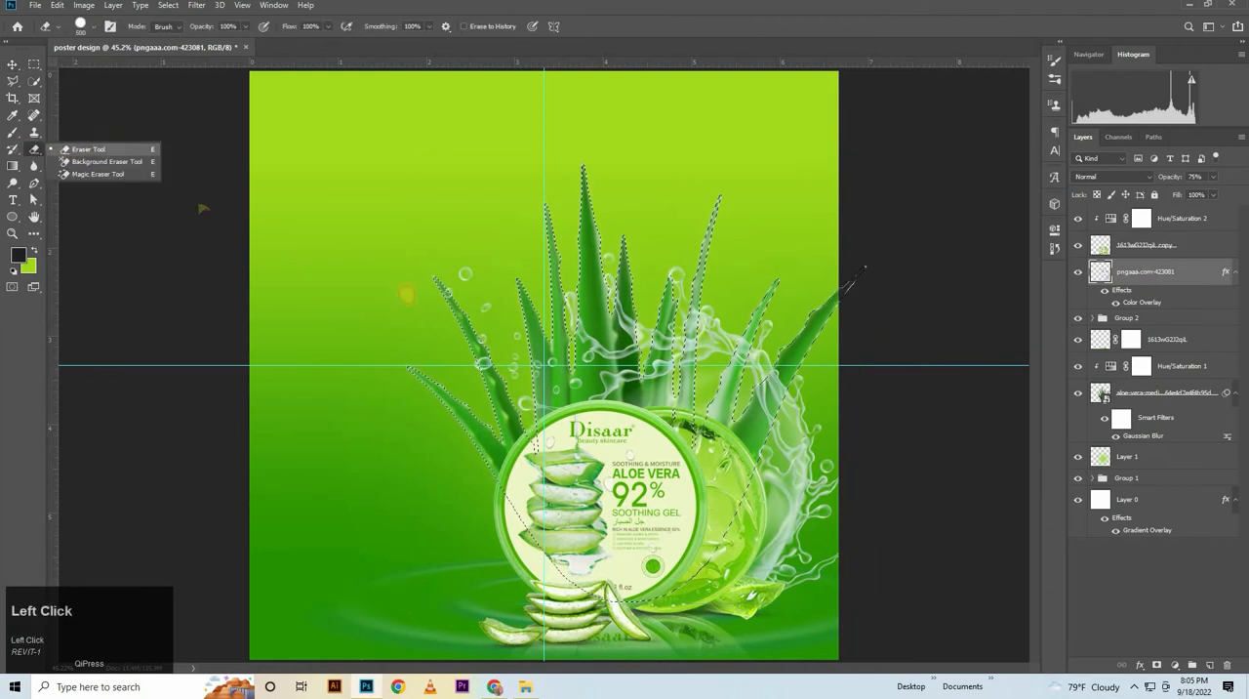
click(88, 150)
key(bracketleft)
key(bracketleft)
key(bracketleft)
mouse_move(780, 373)
mouse_down()
mouse_move(734, 519)
mouse_move(792, 433)
mouse_move(758, 428)
mouse_move(782, 385)
mouse_move(746, 479)
mouse_move(756, 329)
mouse_move(737, 465)
mouse_move(735, 391)
mouse_move(730, 431)
mouse_move(753, 346)
mouse_up()
drag(810, 246, 783, 259)
key(ctrl+d)
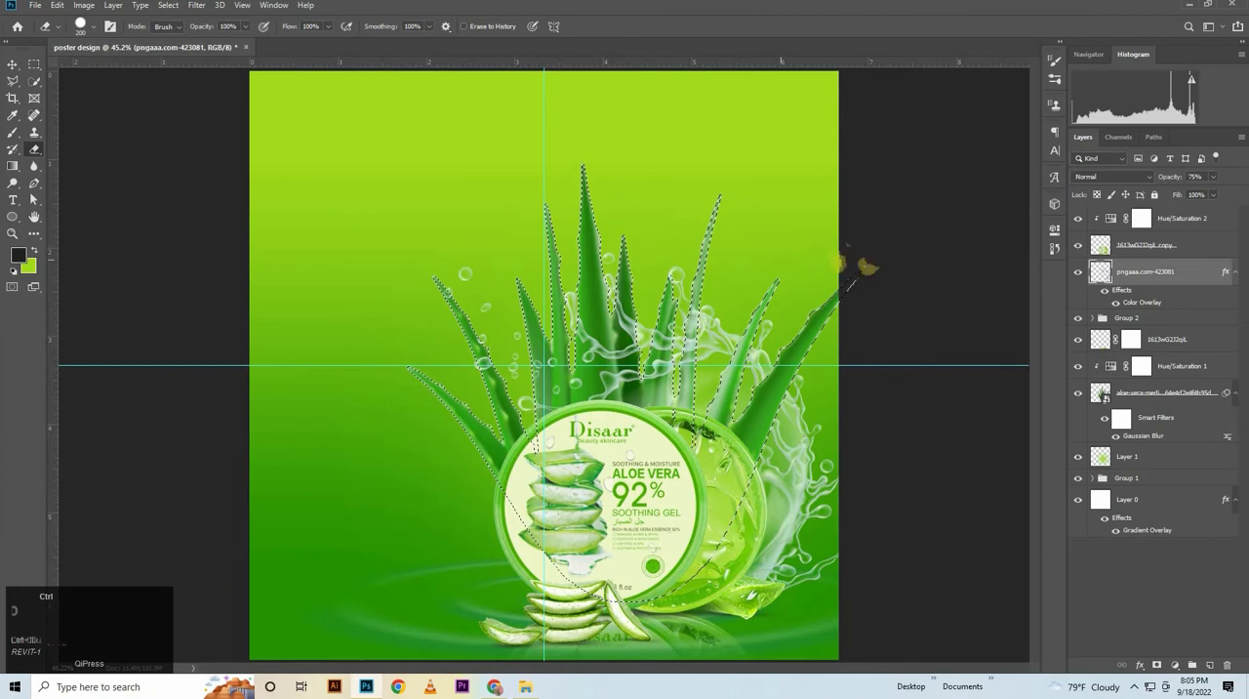
click(14, 62)
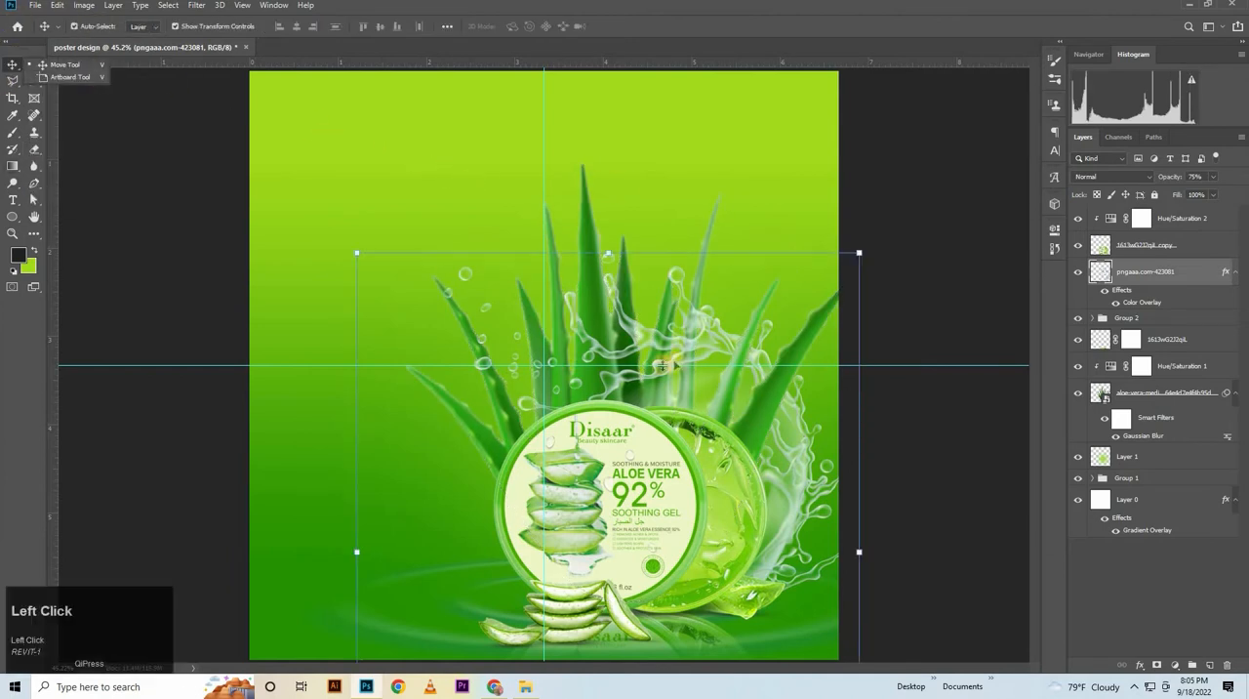
drag(436, 251, 414, 267)
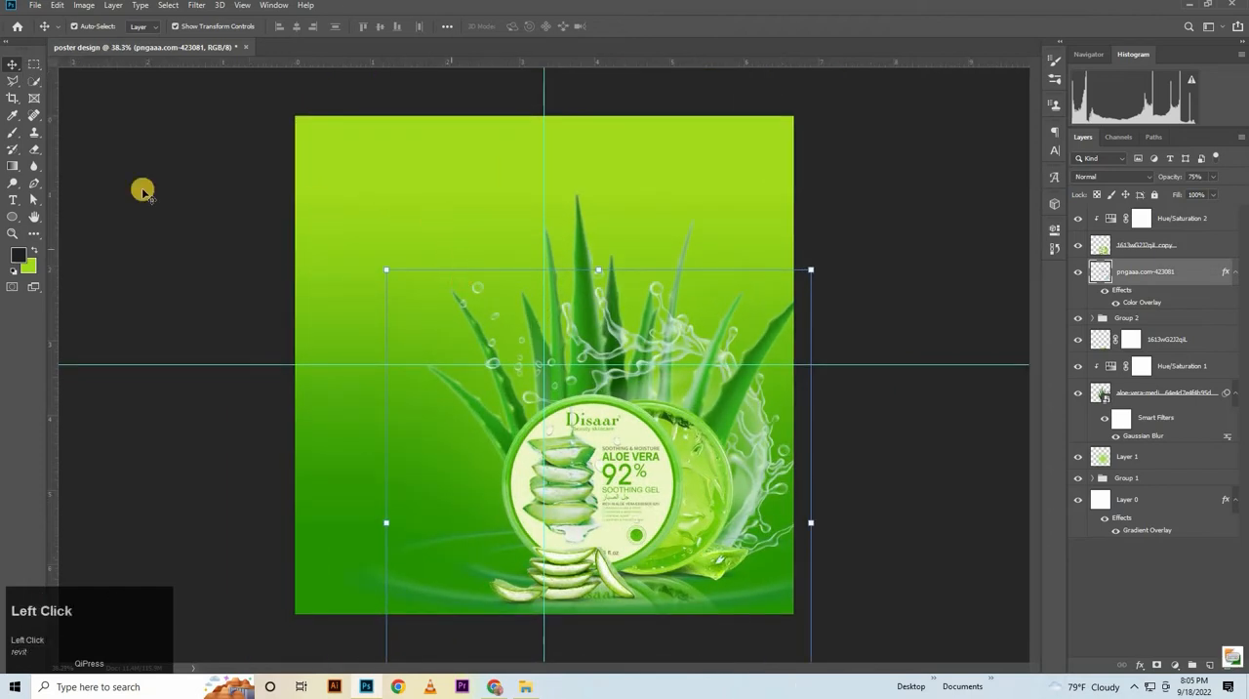
Place the bubble image pngegg (1).png from the POSTER folder in File Explorer, scaled to 32.11%, in the poster's upper-left area
click(9, 203)
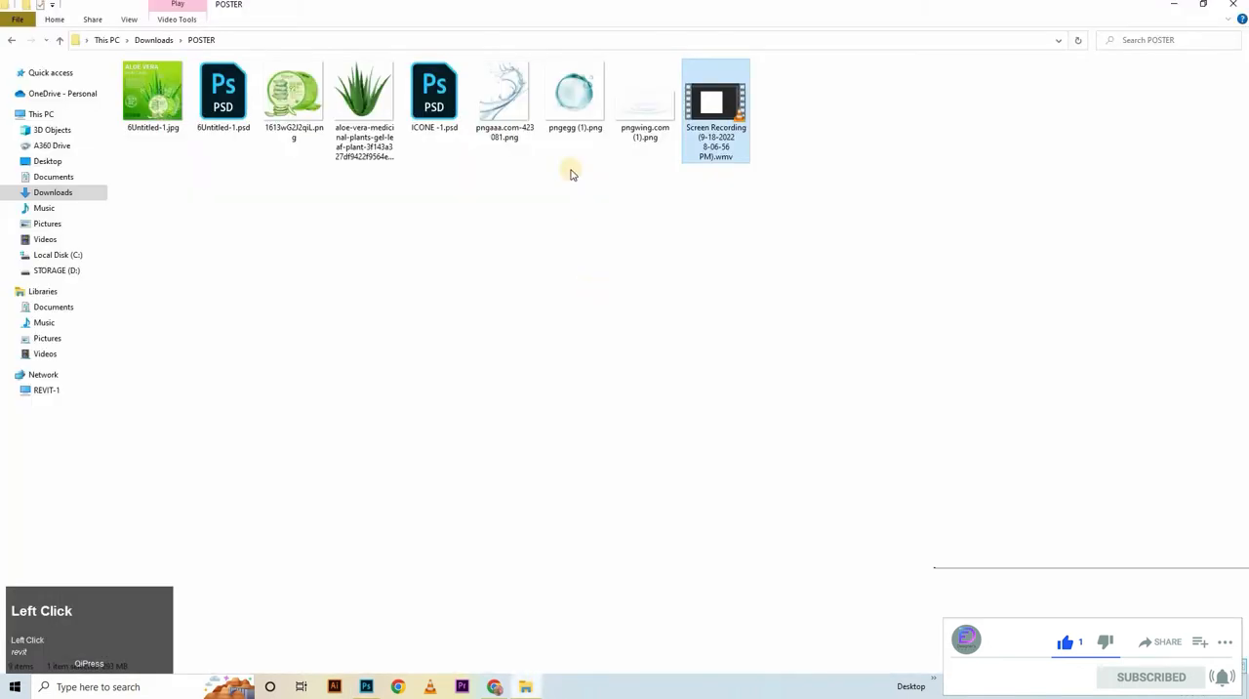
click(561, 93)
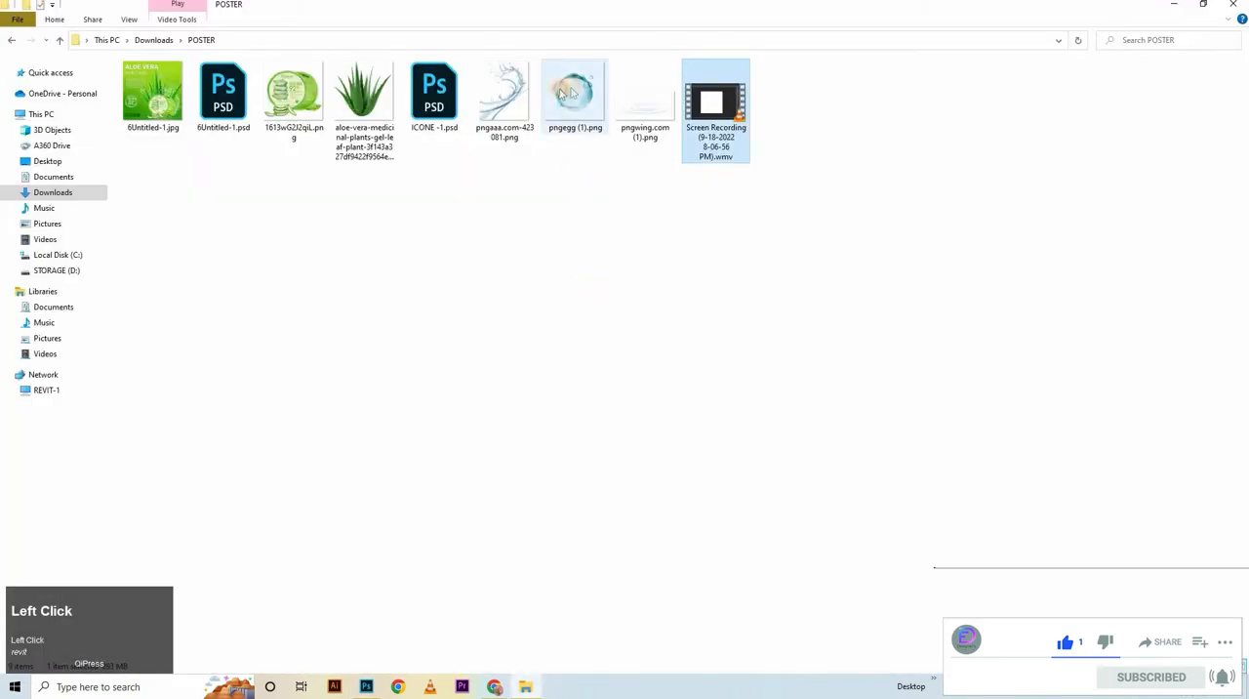
click(459, 439)
drag(574, 93, 422, 275)
drag(550, 209, 429, 149)
click(497, 27)
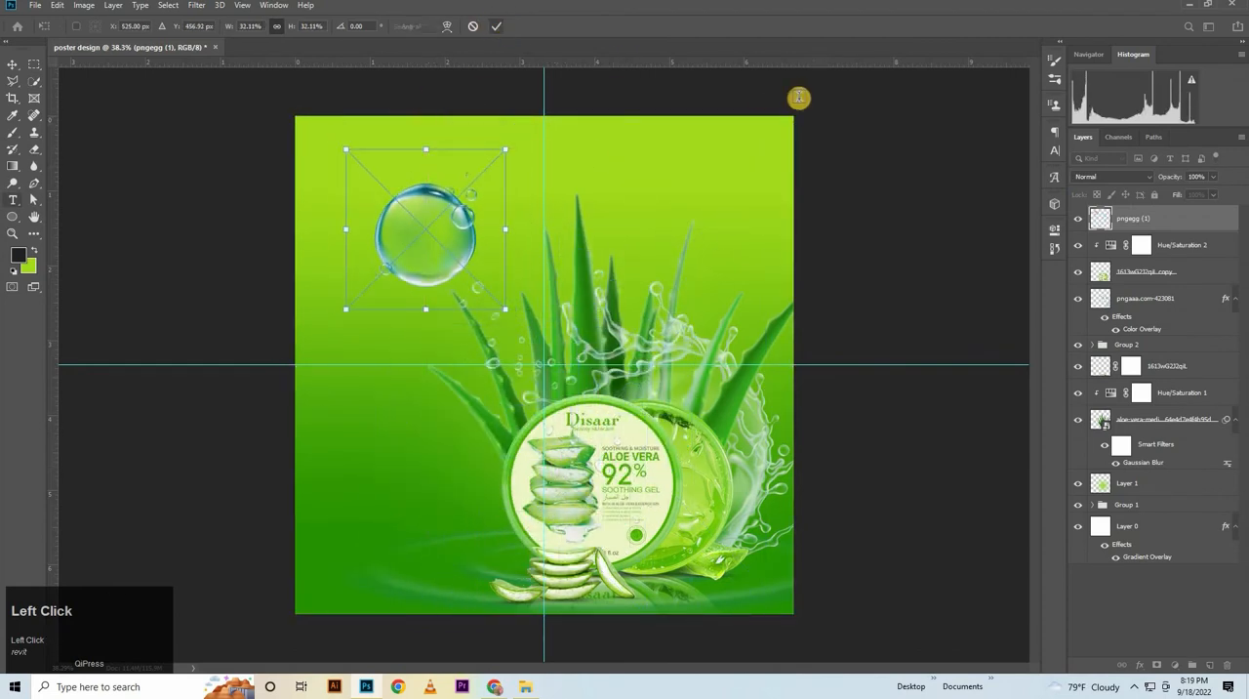
Commit the placed bubble and add a Color Overlay in a7e03e to its layer
click(1166, 220)
double_click(1166, 221)
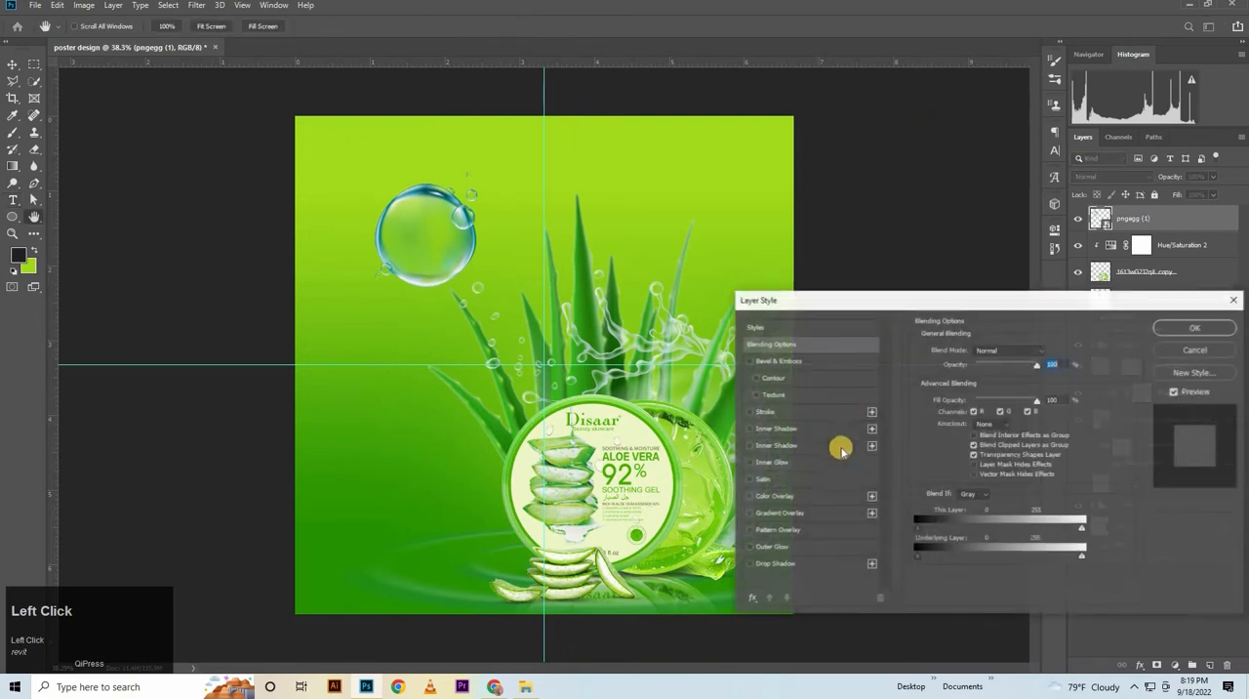
click(811, 499)
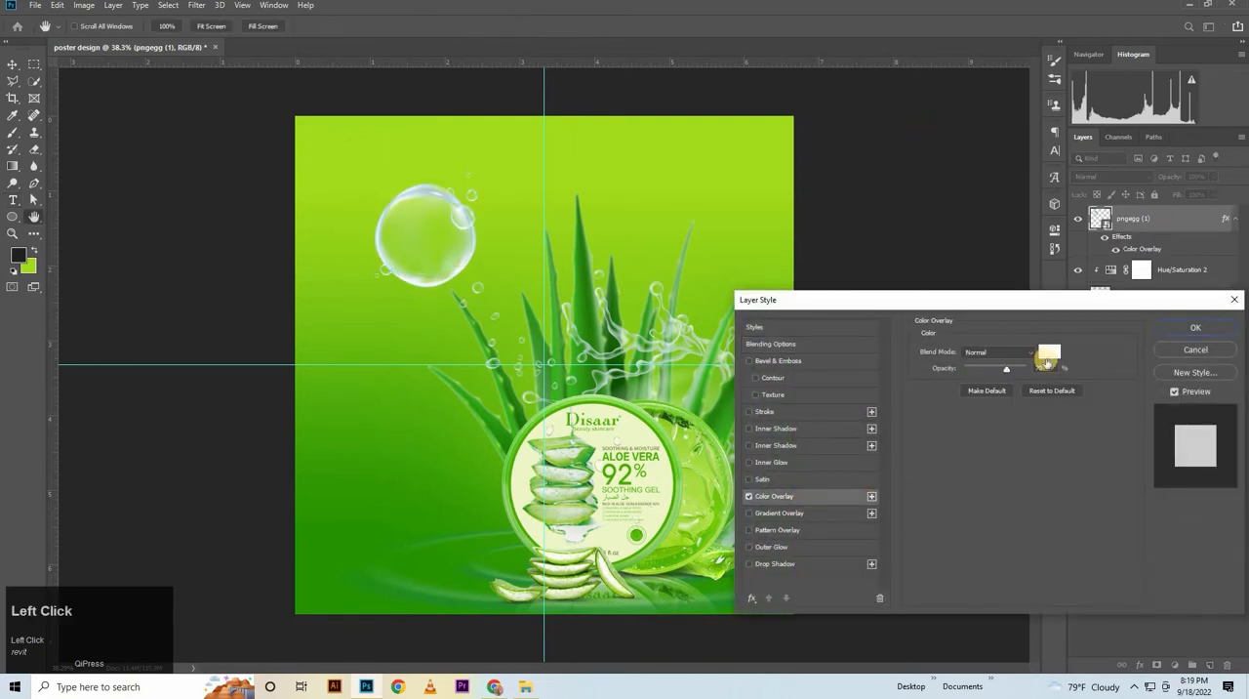
click(1049, 352)
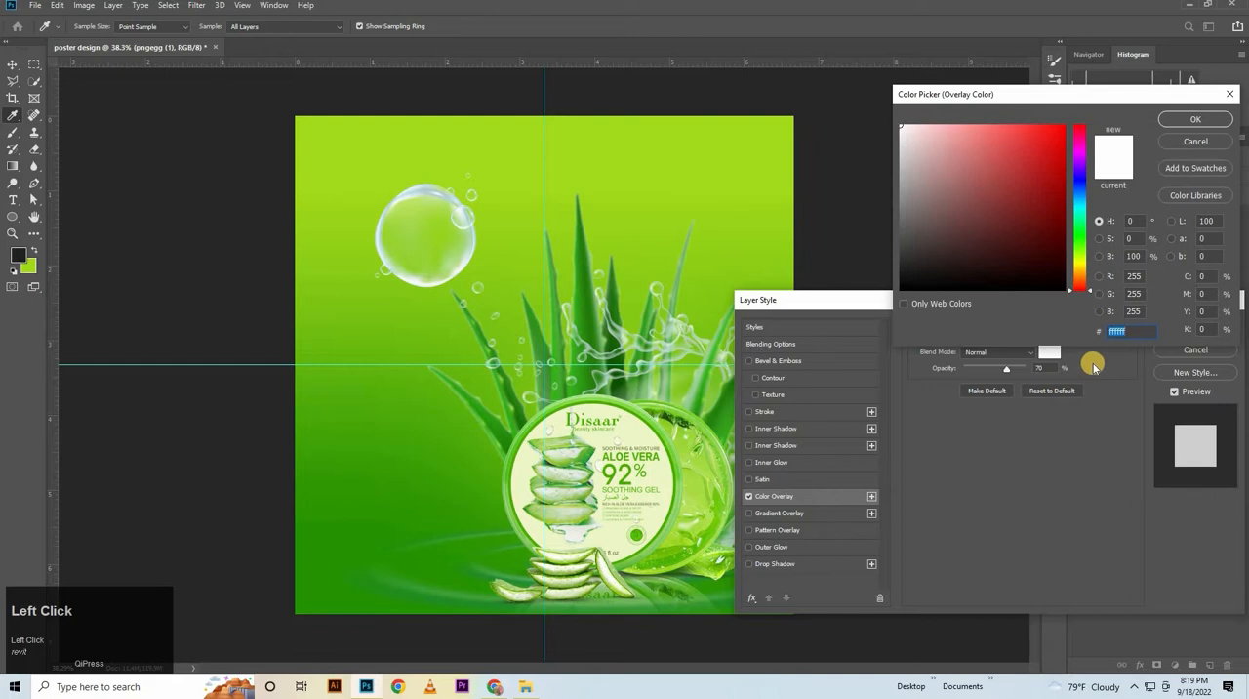
key(BackSpace)
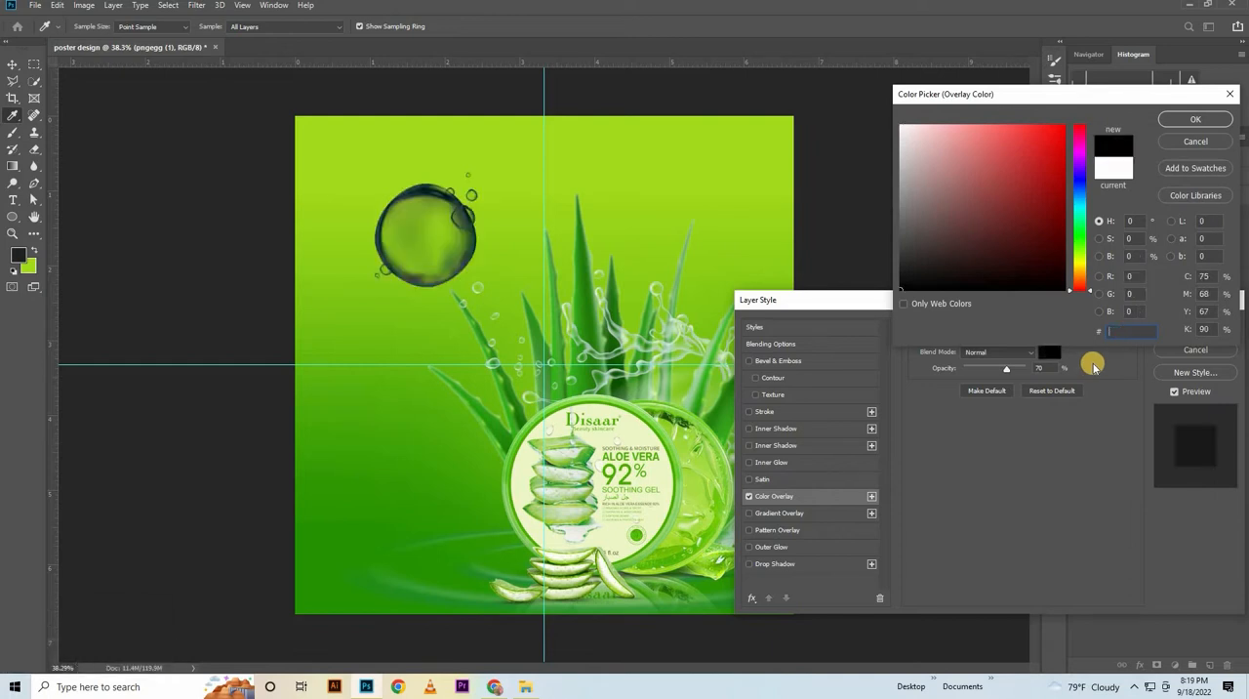
text(a)
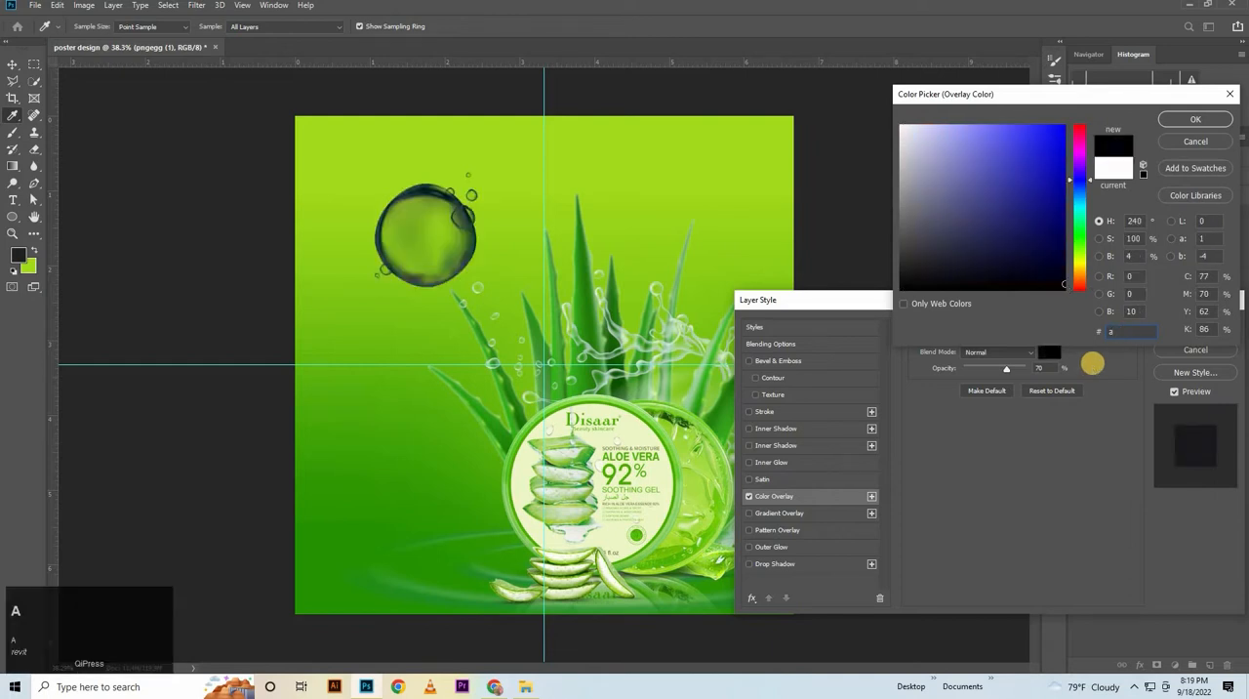
text(7e)
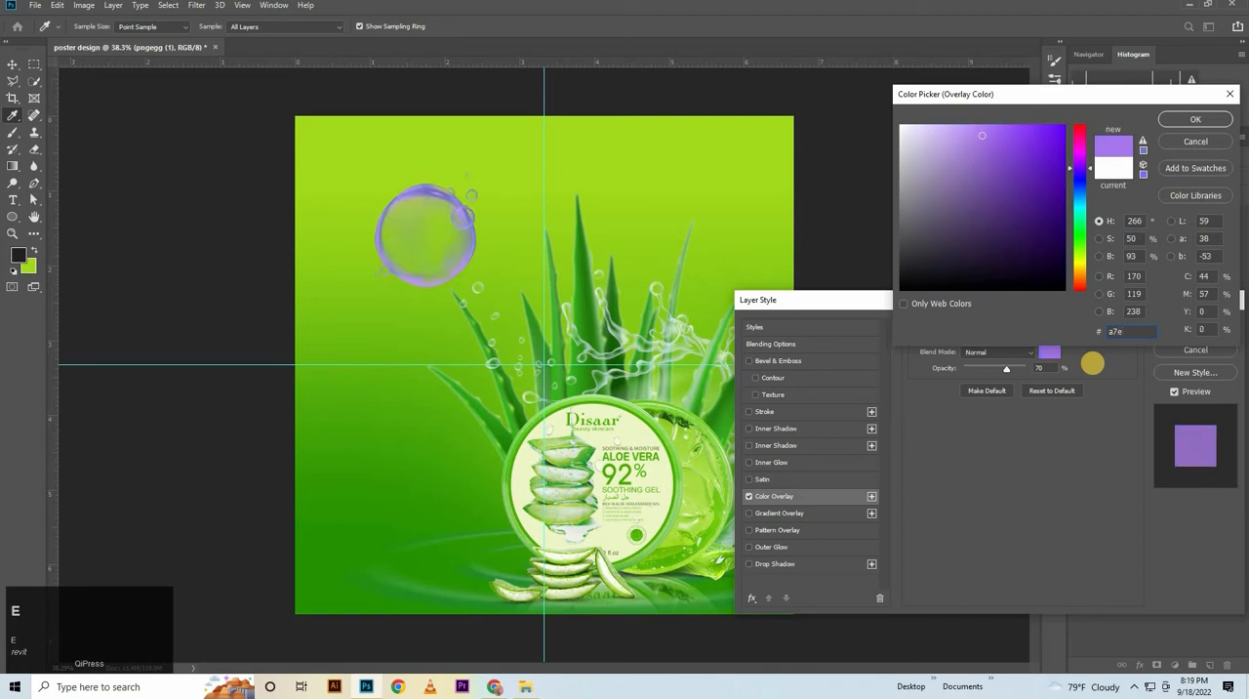
text(03e)
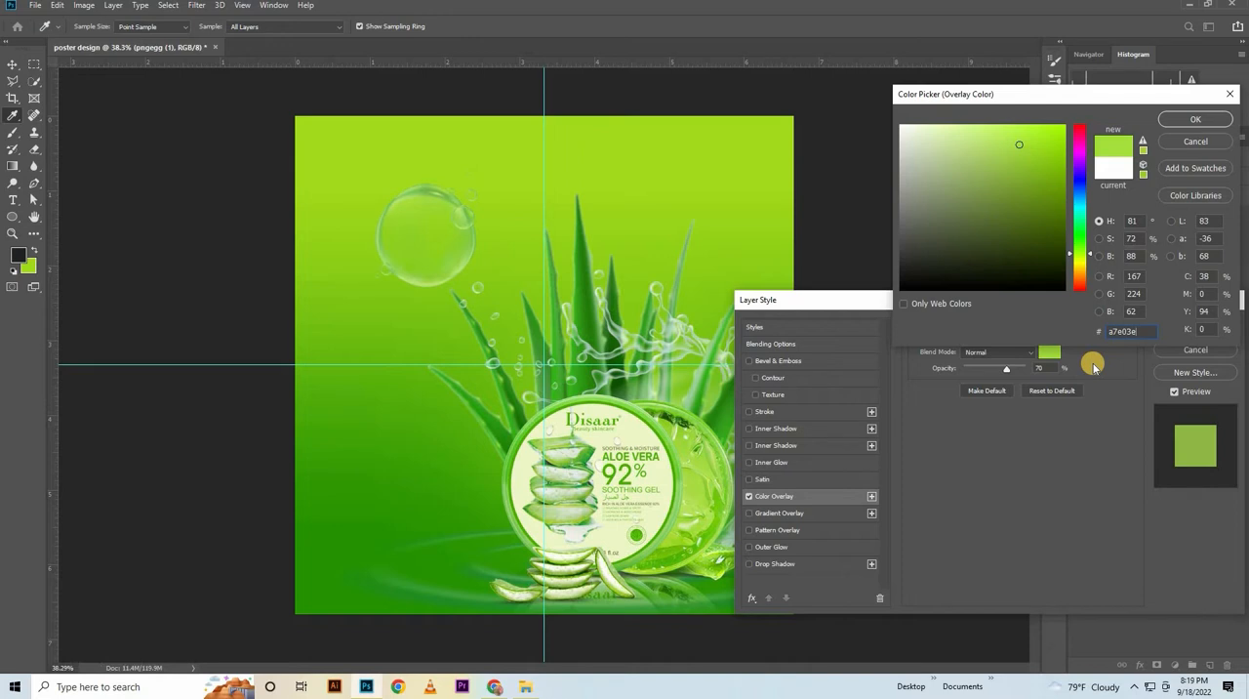
key(Return)
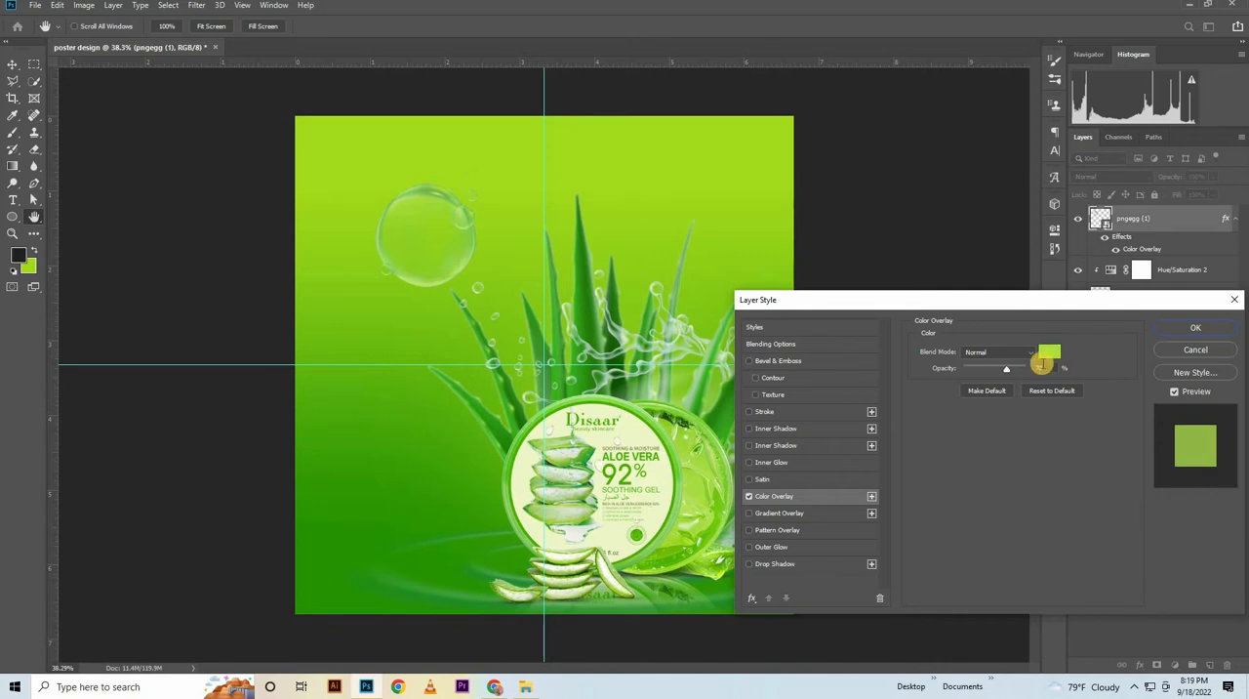
Set the bubble's Color Overlay opacity to 80% and apply the layer style
drag(1051, 368, 795, 396)
text(80)
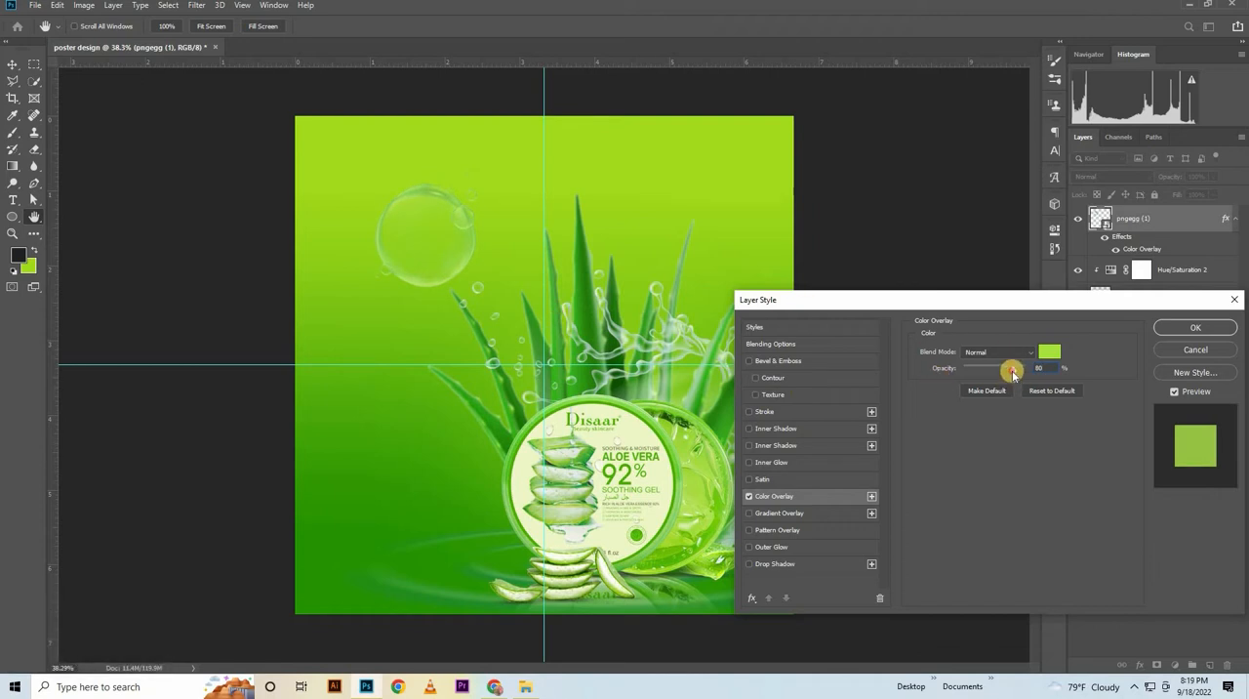
mouse_move(1013, 373)
mouse_down()
mouse_move(1073, 363)
mouse_move(1004, 370)
mouse_up()
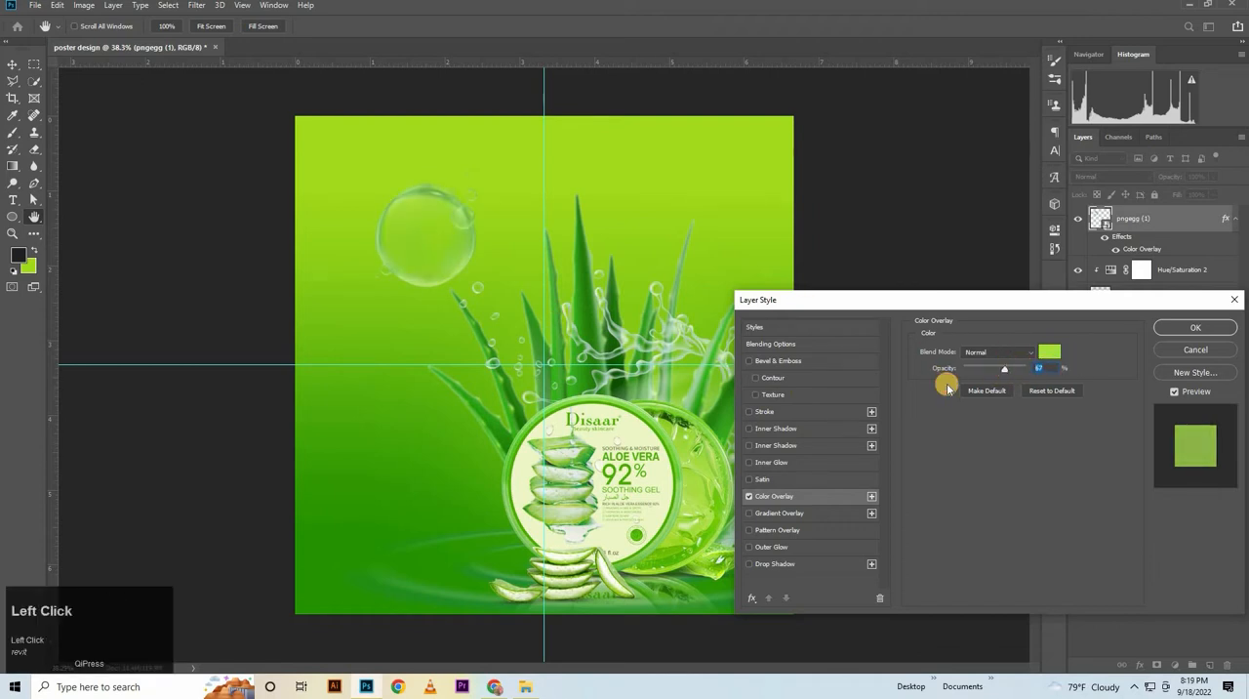
text(70)
drag(1044, 367, 1027, 374)
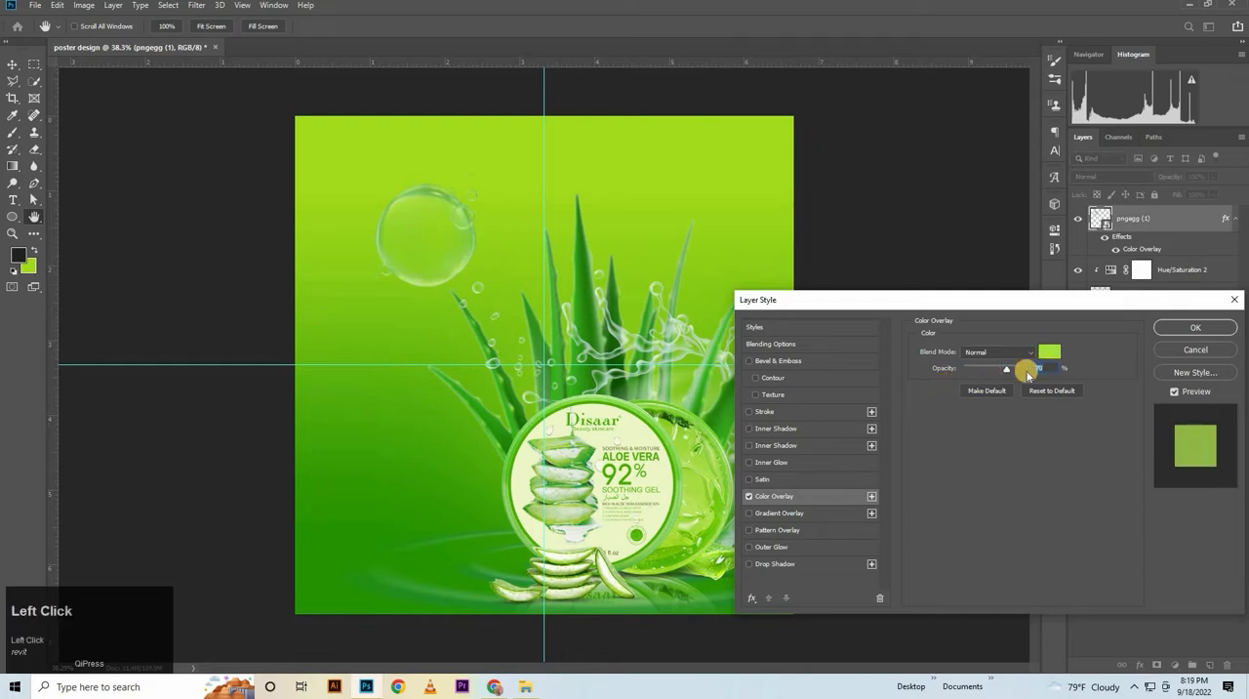
text(80)
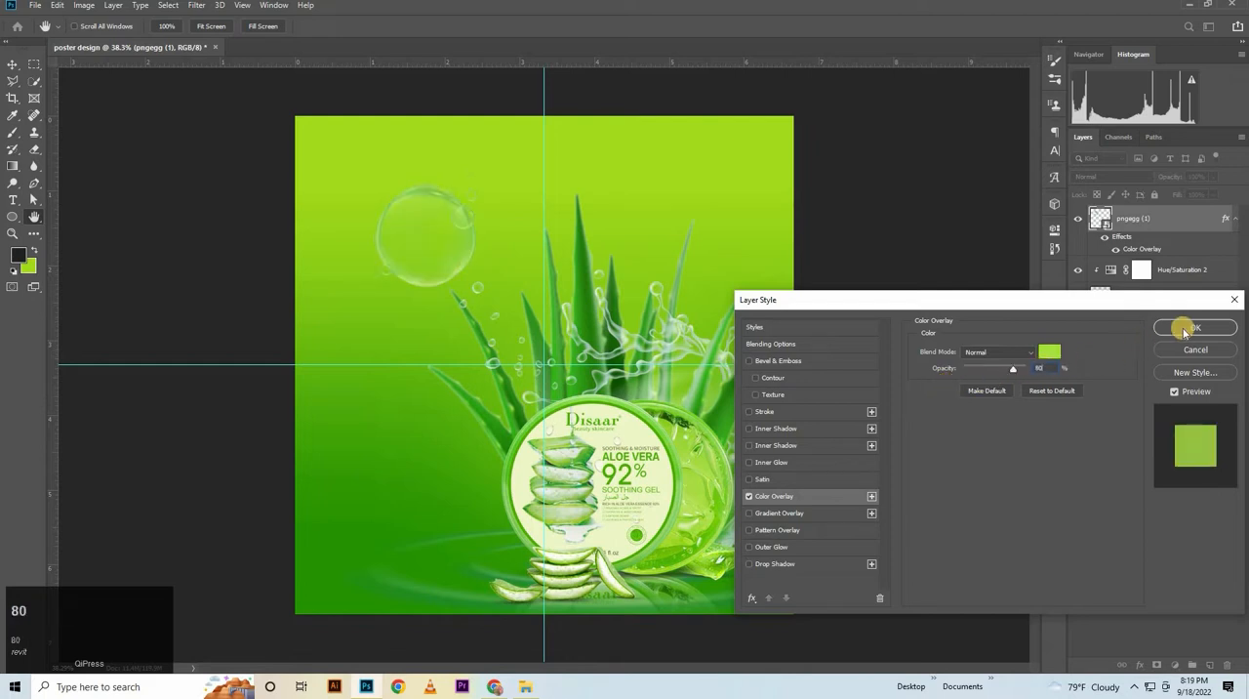
click(1202, 325)
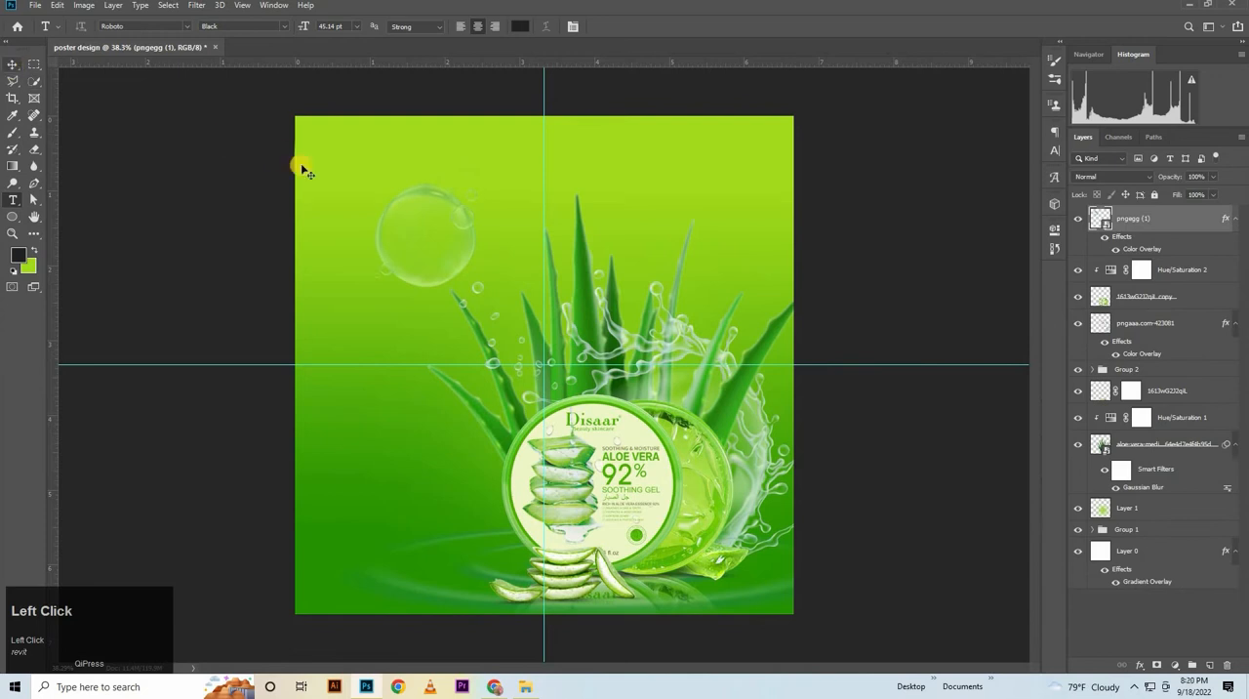
Move the bubble to the poster's lower-left area beside the product and scale it to 24.80%
key(v)
drag(447, 257, 383, 484)
click(377, 395)
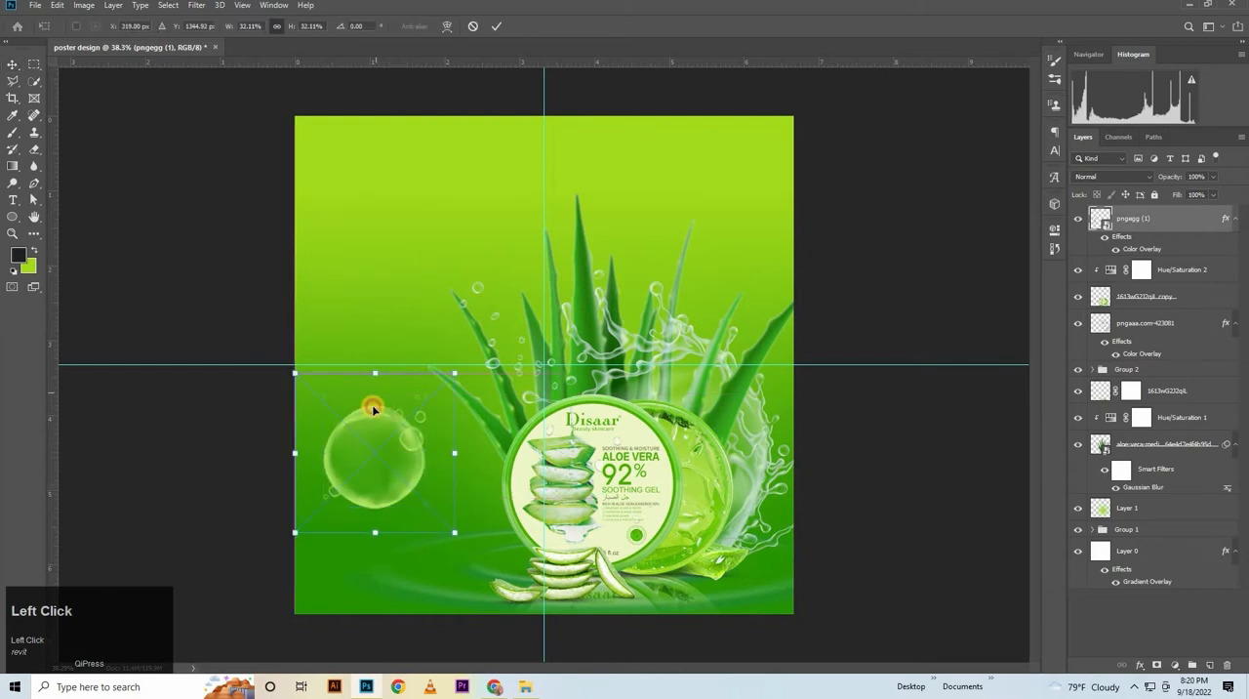
drag(374, 409, 359, 435)
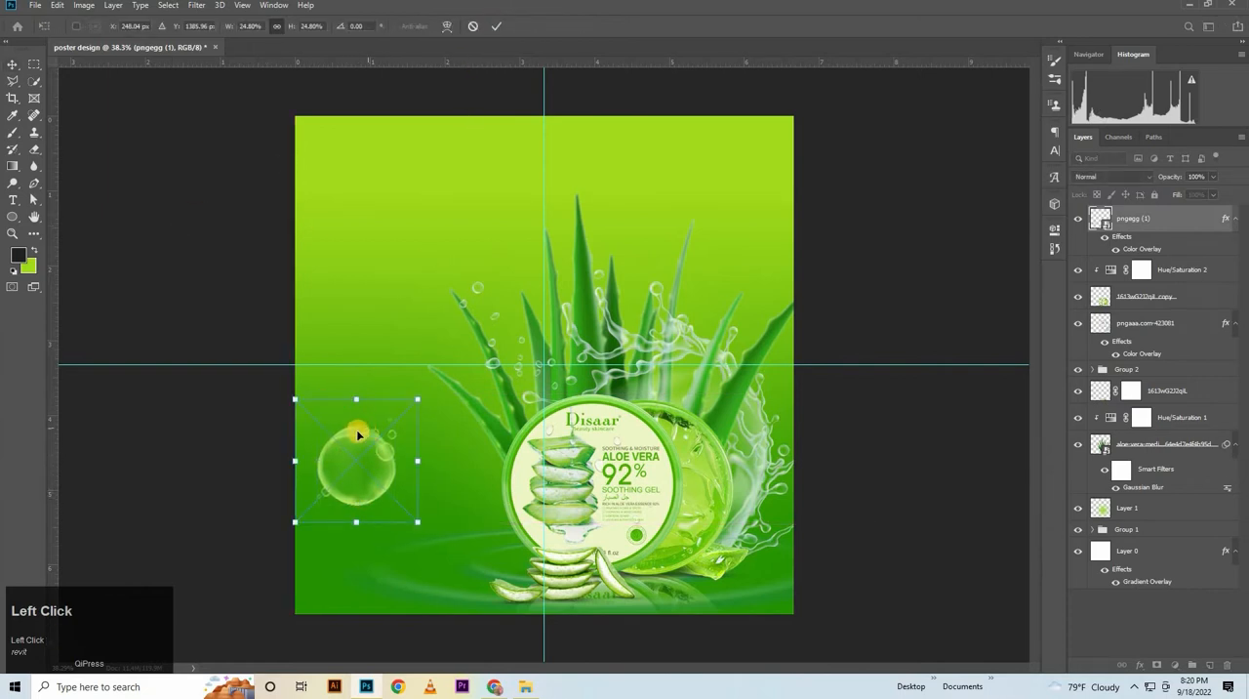
click(490, 28)
Duplicate the bubble over the rightmost aloe leaves, scale the copy to 19.15% and nudge it slightly upward
drag(390, 404, 768, 317)
key(ctrl+t)
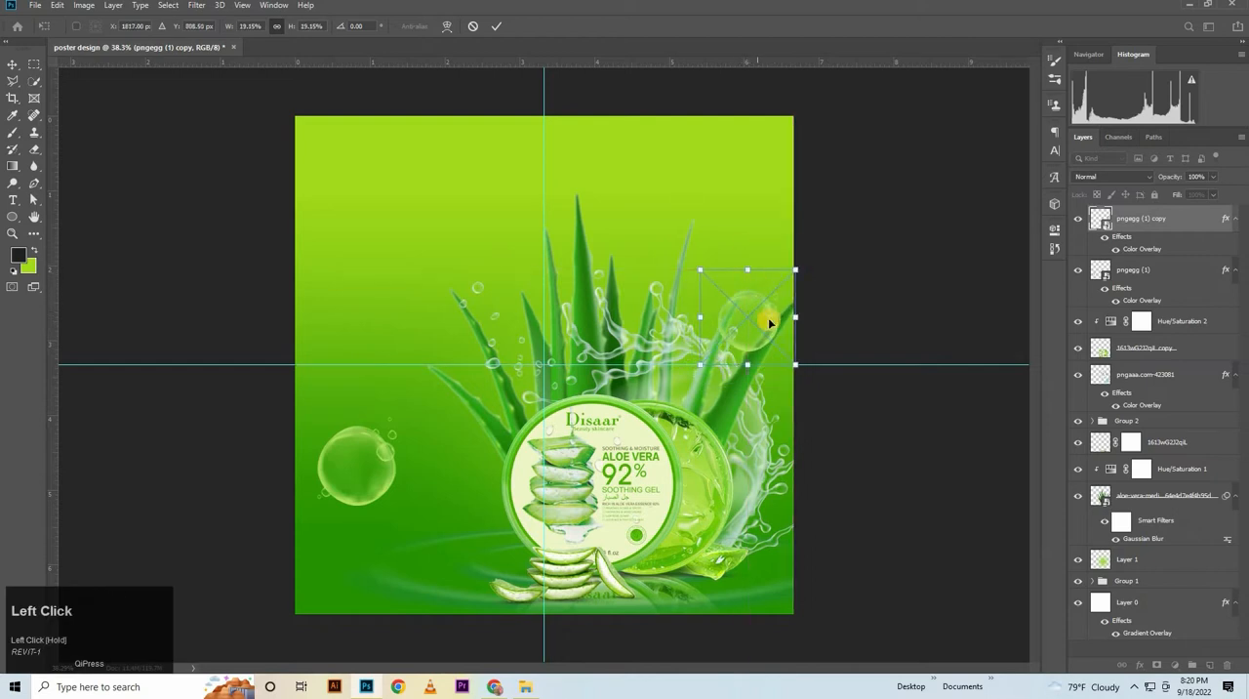
key(Up)
key(Up)
key(Up)
key(Up)
key(Up)
key(Up)
key(Up)
key(Up)
key(Up)
key(Up)
key(Up)
key(Up)
key(Up)
key(Up)
key(Up)
key(Up)
key(Up)
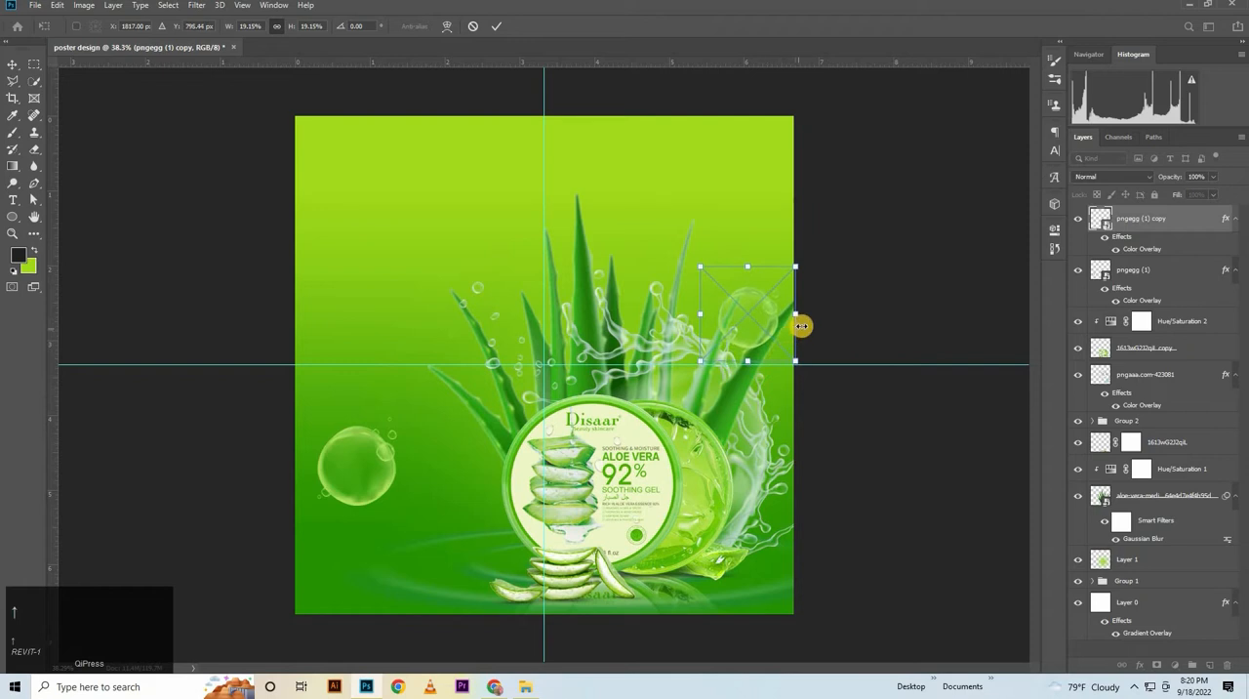
key(Right)
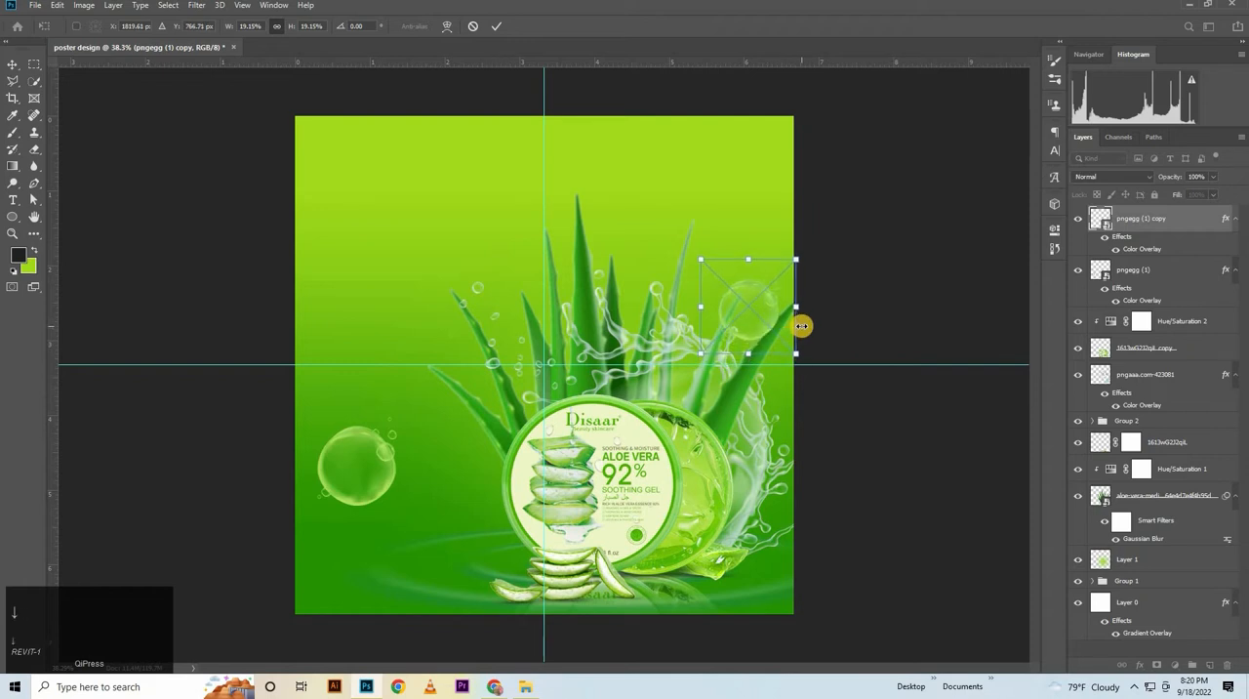
key(Left)
click(683, 188)
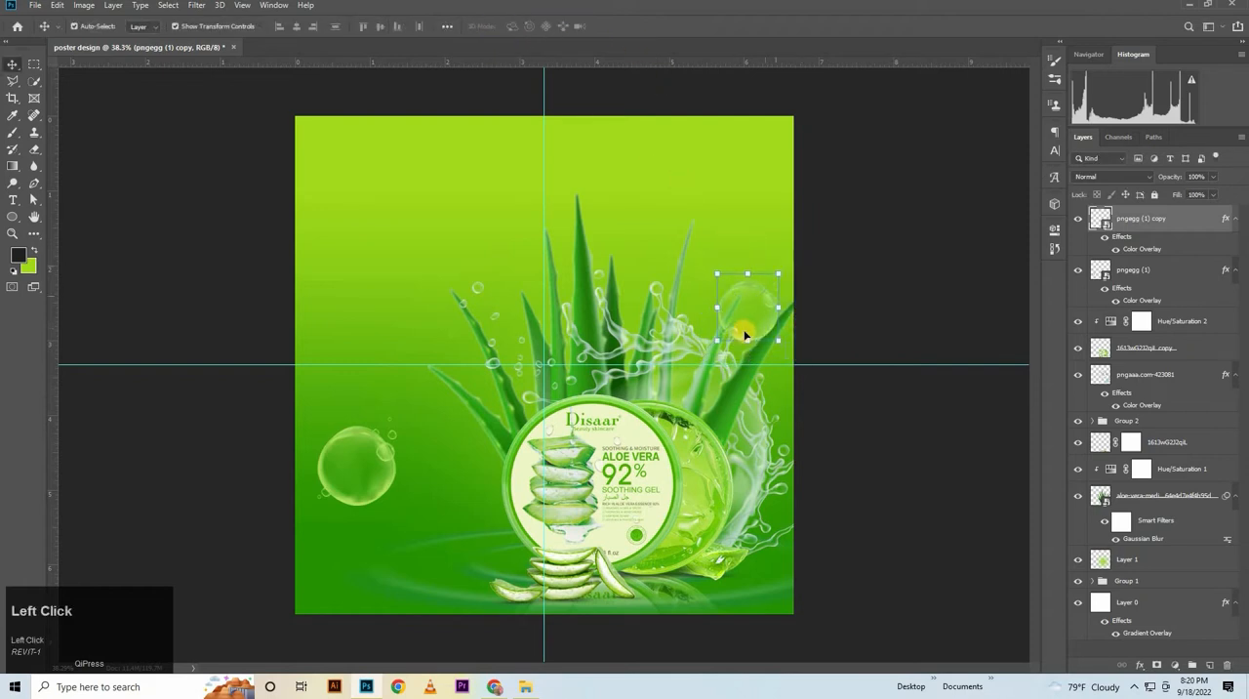
Duplicate the right bubble over the tips of the central aloe leaves, scaled to 18.24%
drag(741, 336, 613, 278)
drag(631, 253, 661, 211)
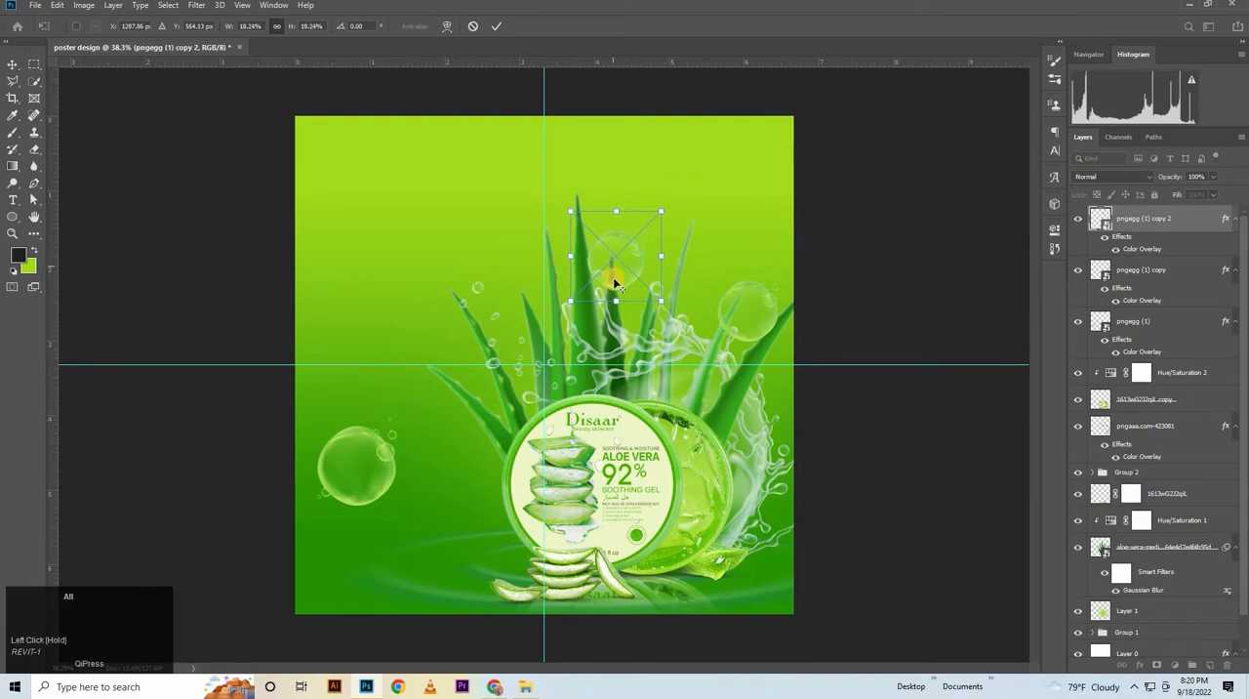
click(585, 192)
Duplicate the central bubble onto the leftmost aloe leaves, scaled to 16.41%
drag(625, 274, 466, 348)
key(Right)
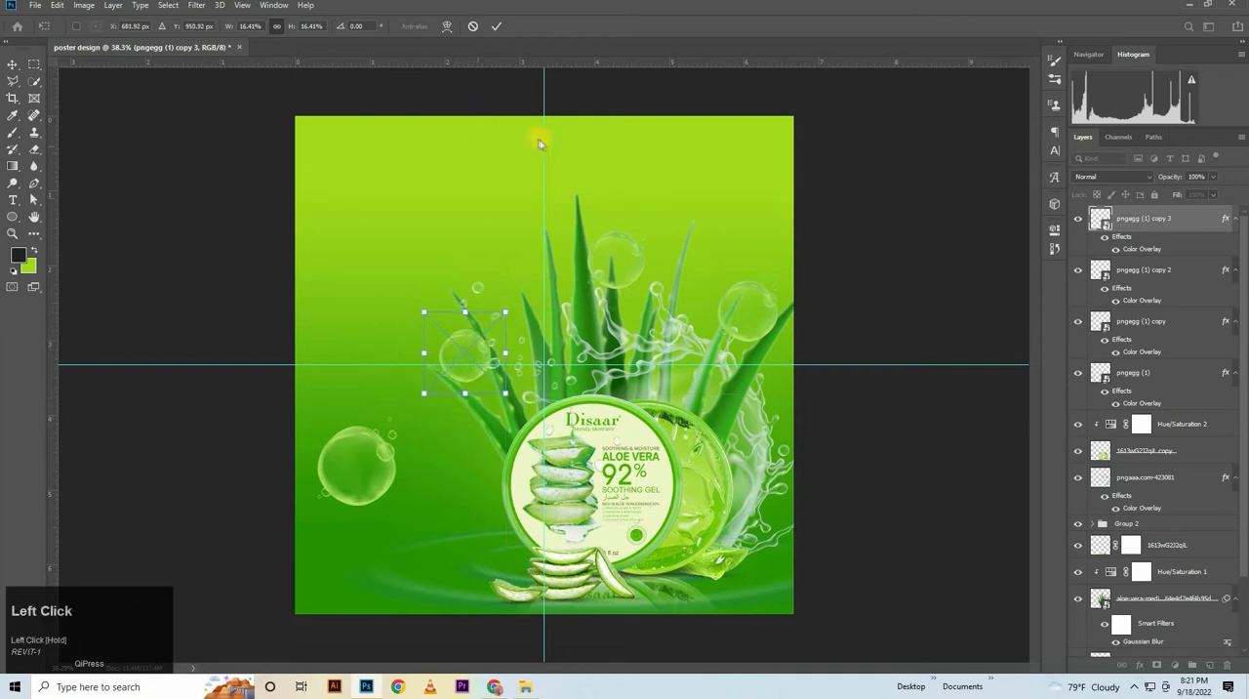
click(501, 26)
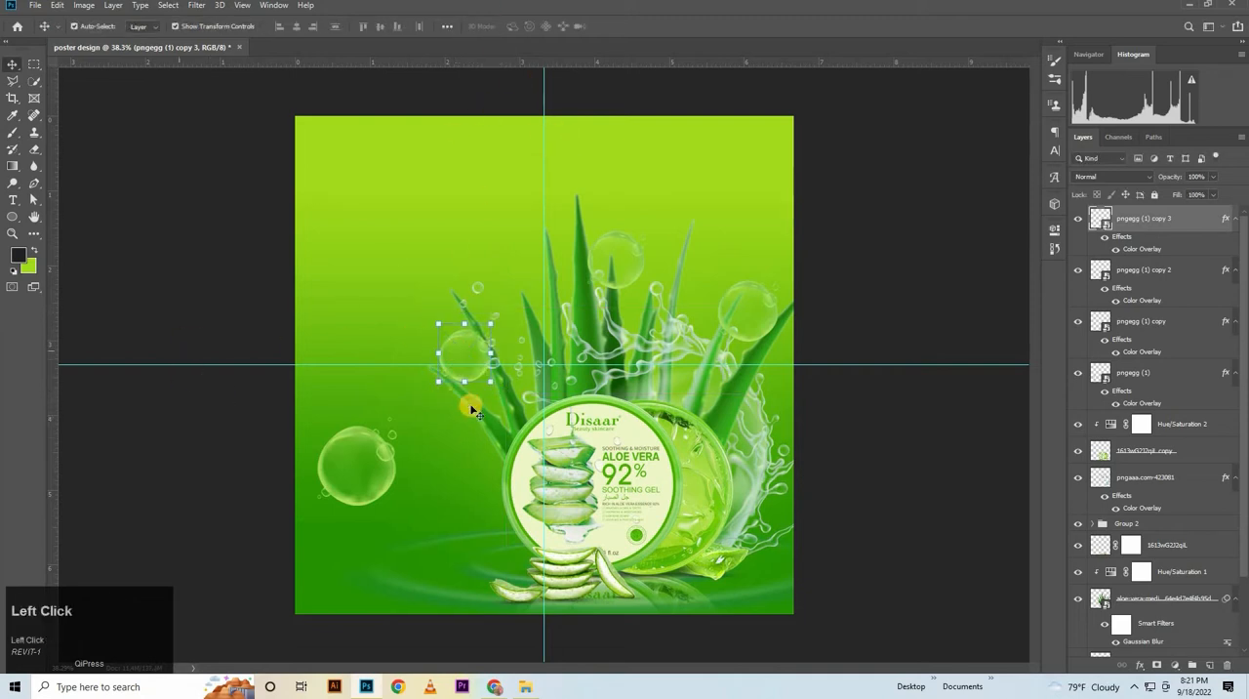
Add the text [A] in Roboto Black, 45.14 pt, on the poster's left side above the aloe leaves
ctrl+click(537, 456)
drag(327, 322, 455, 493)
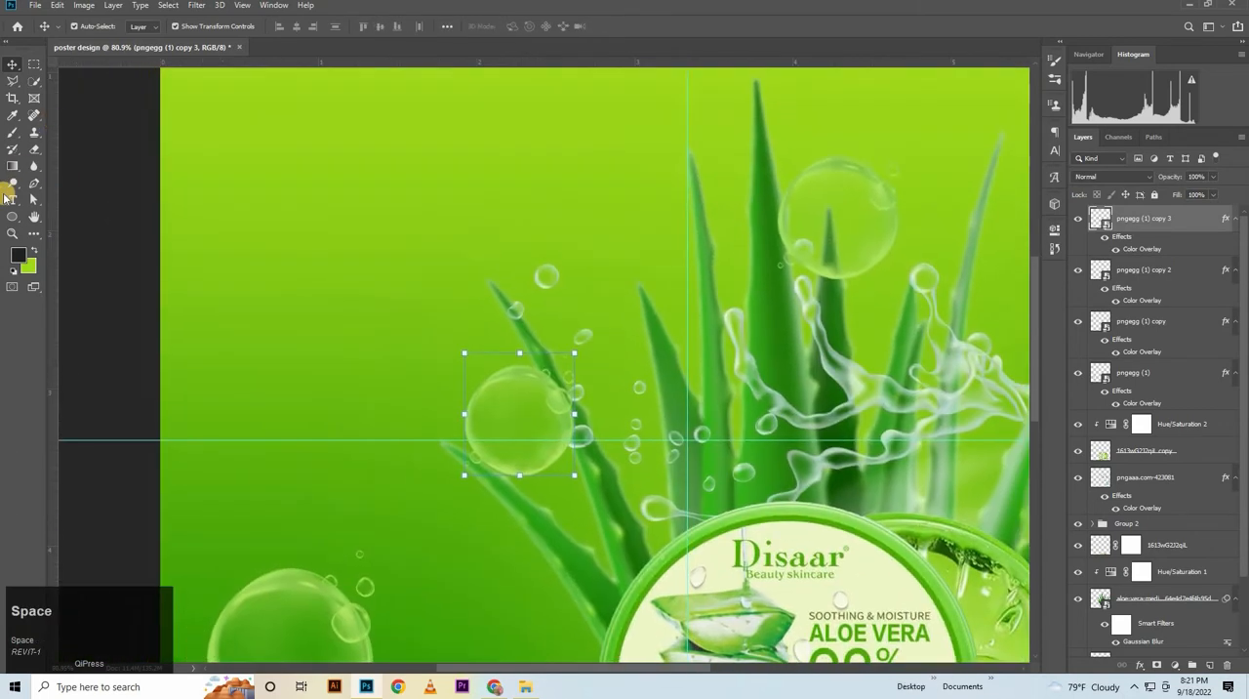
click(12, 203)
click(270, 281)
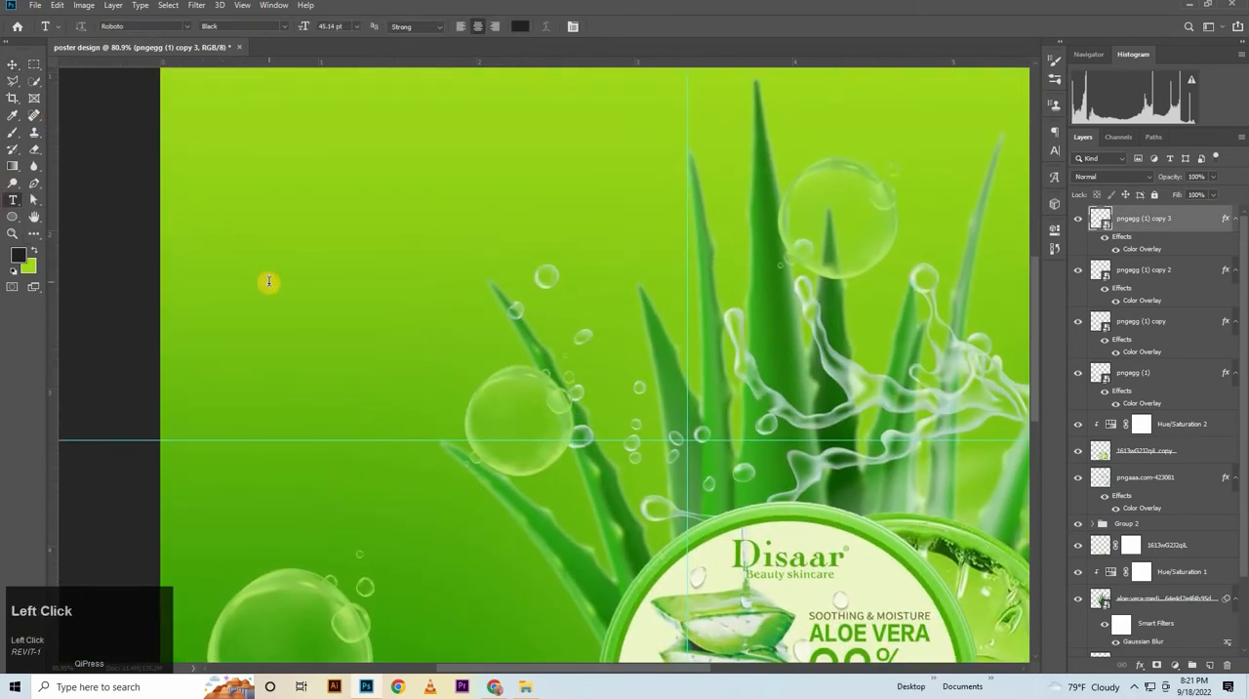
drag(262, 330, 419, 314)
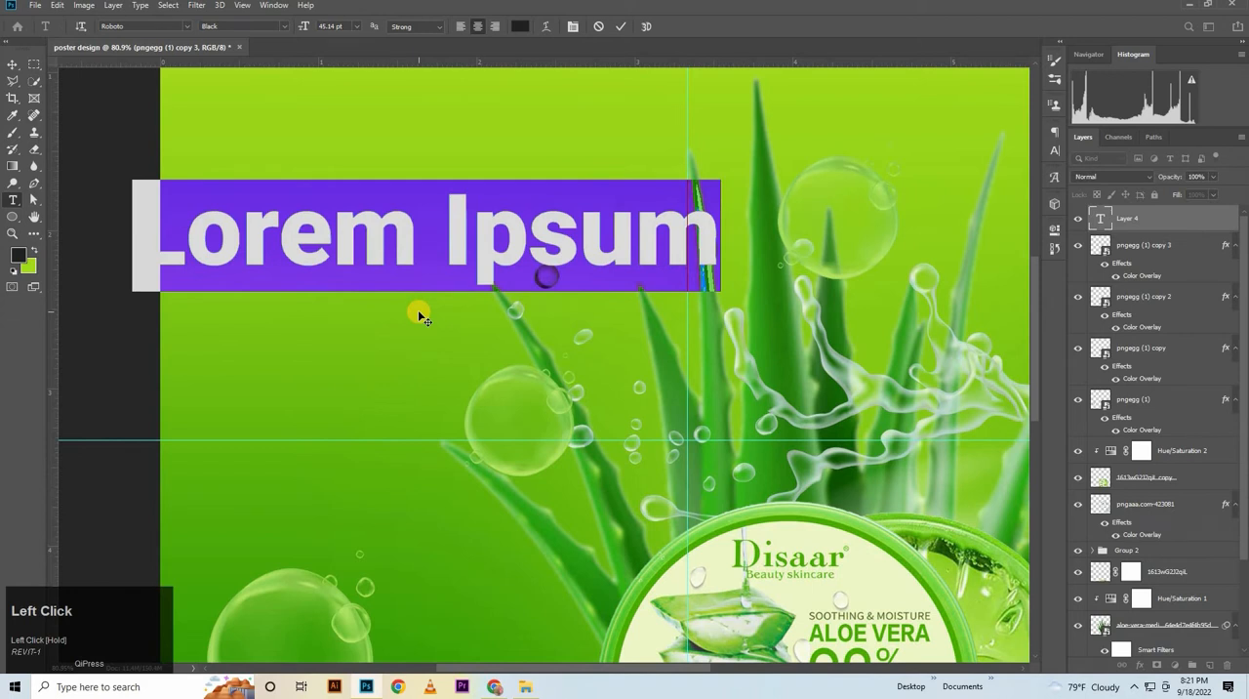
key(BackSpace)
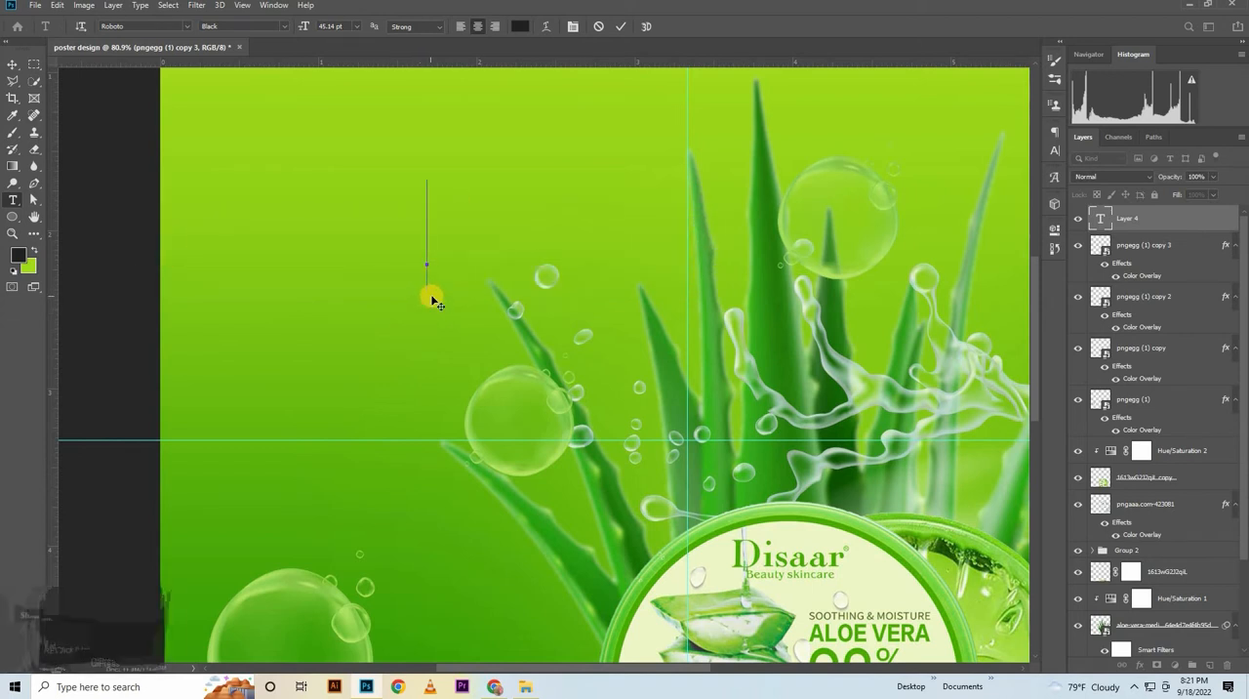
text({)
key(BackSpace)
text([])
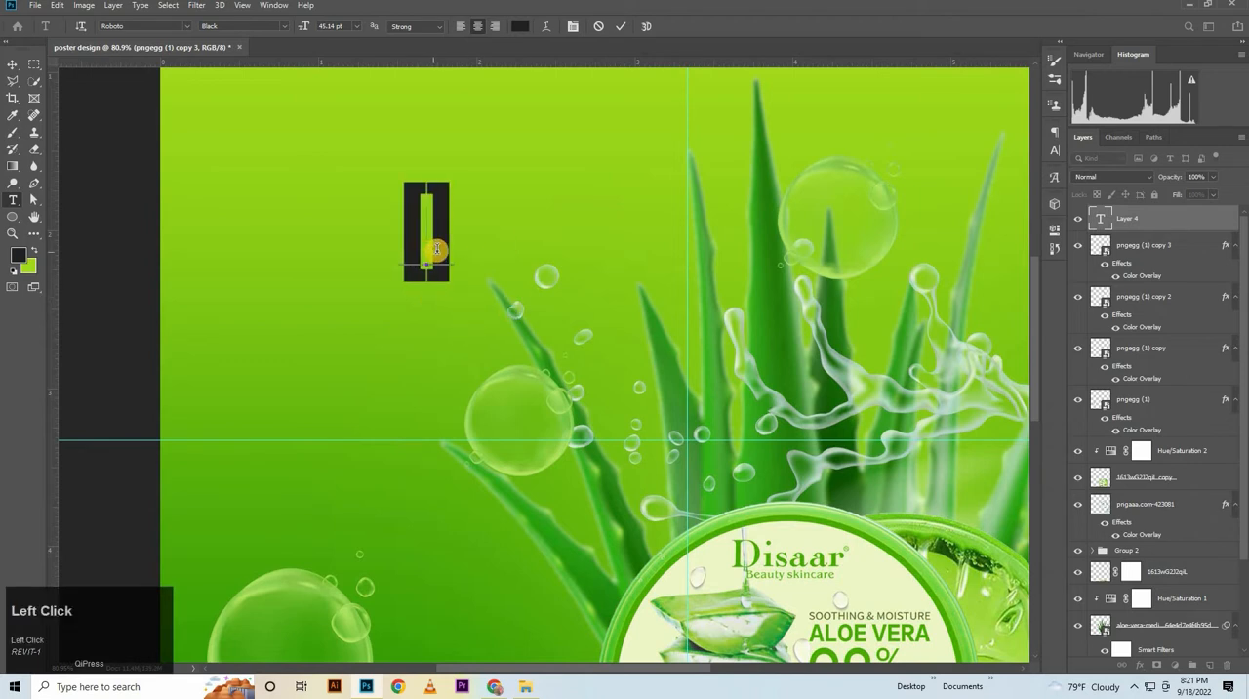
key(Caps_Lock)
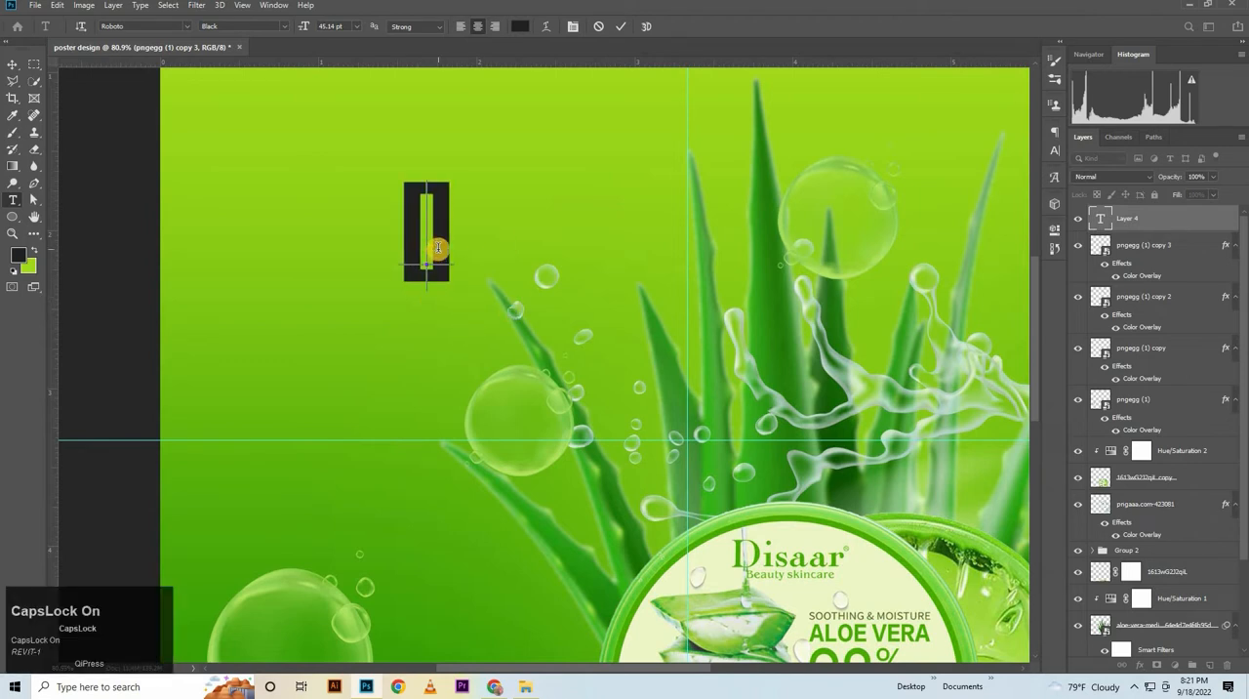
text(A)
click(625, 26)
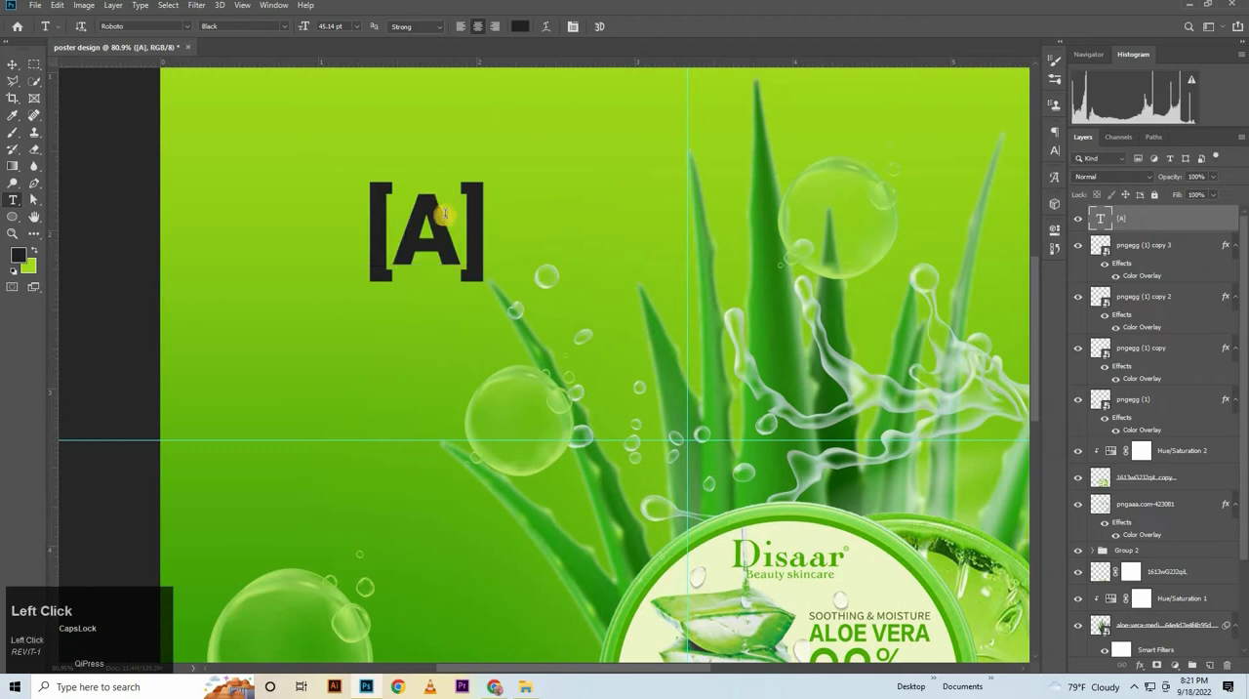
Make two copies of the [A] text, placing one below the original and one to its left
click(418, 296)
key(ctrl+a)
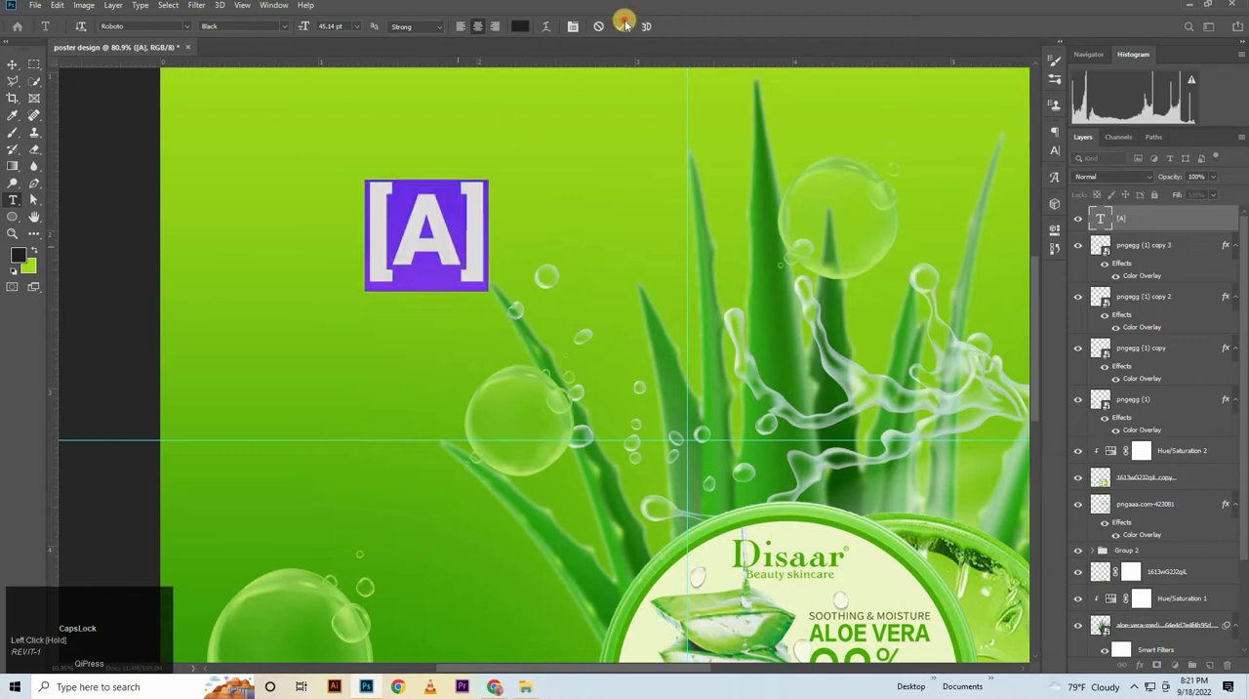
click(623, 25)
click(11, 65)
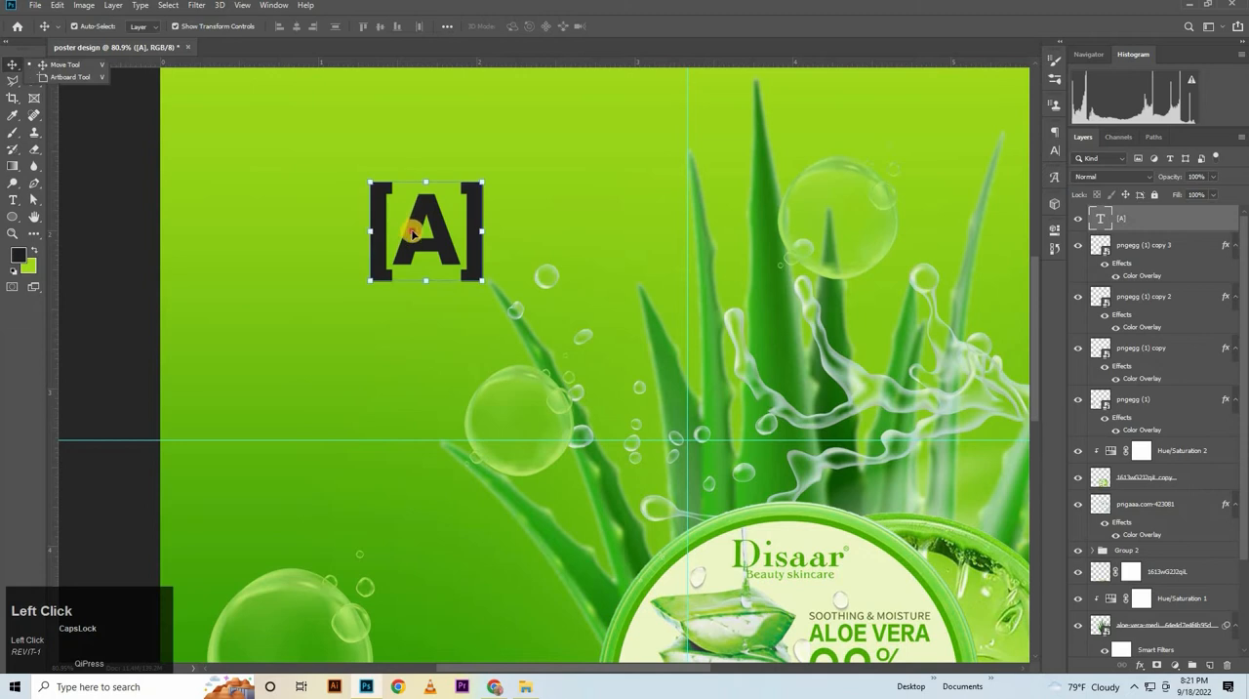
click(415, 234)
drag(415, 234, 223, 296)
Change the left copy of the bracketed text to [E]
click(15, 199)
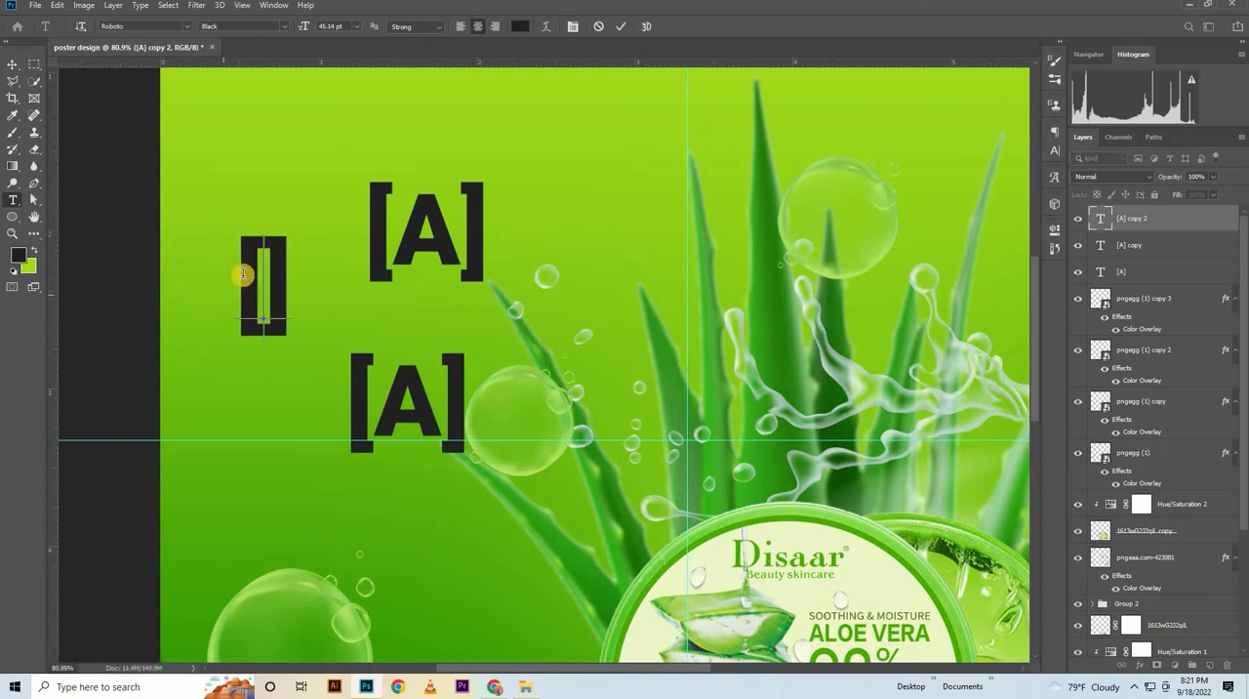
text(E)
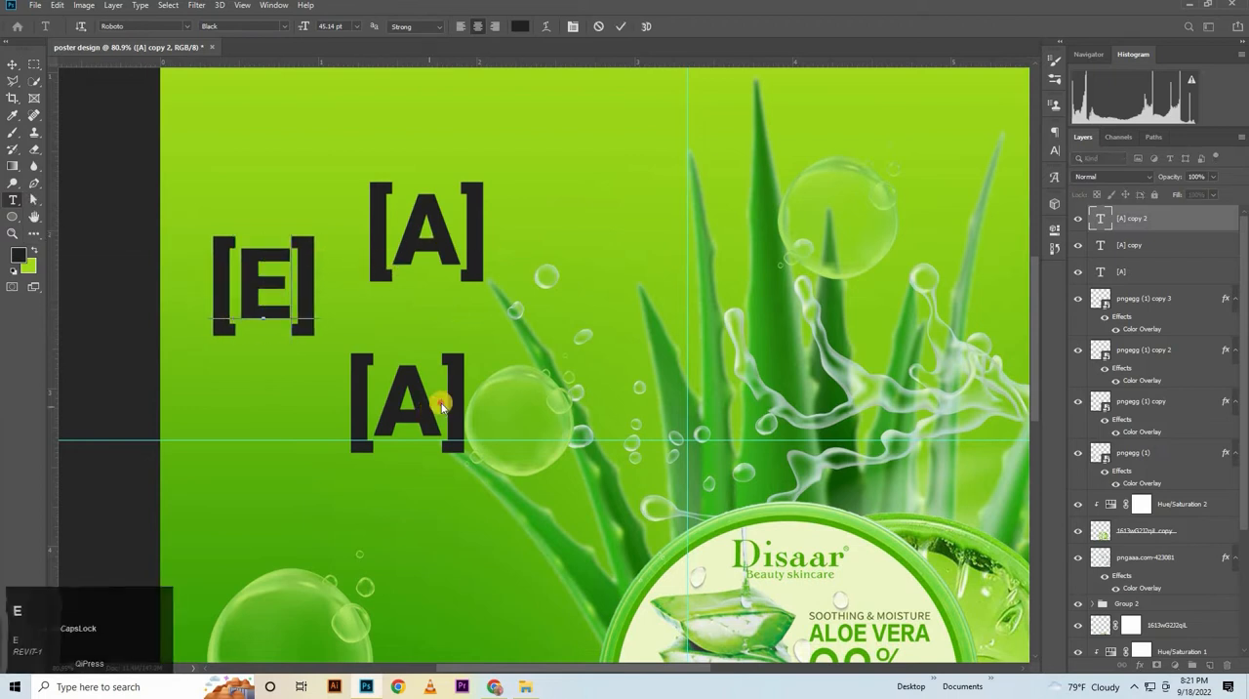
click(298, 445)
Change the lower copy of the bracketed text to [C]
drag(349, 434, 451, 432)
click(436, 438)
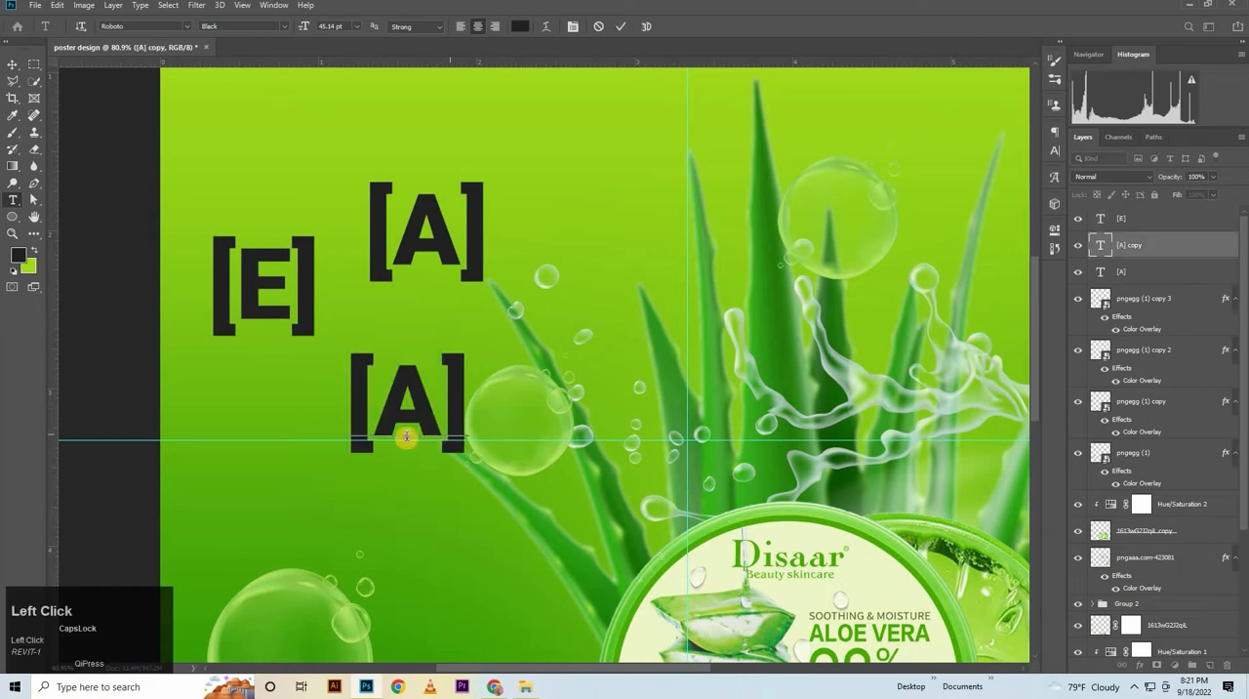
double_click(403, 437)
key(BackSpace)
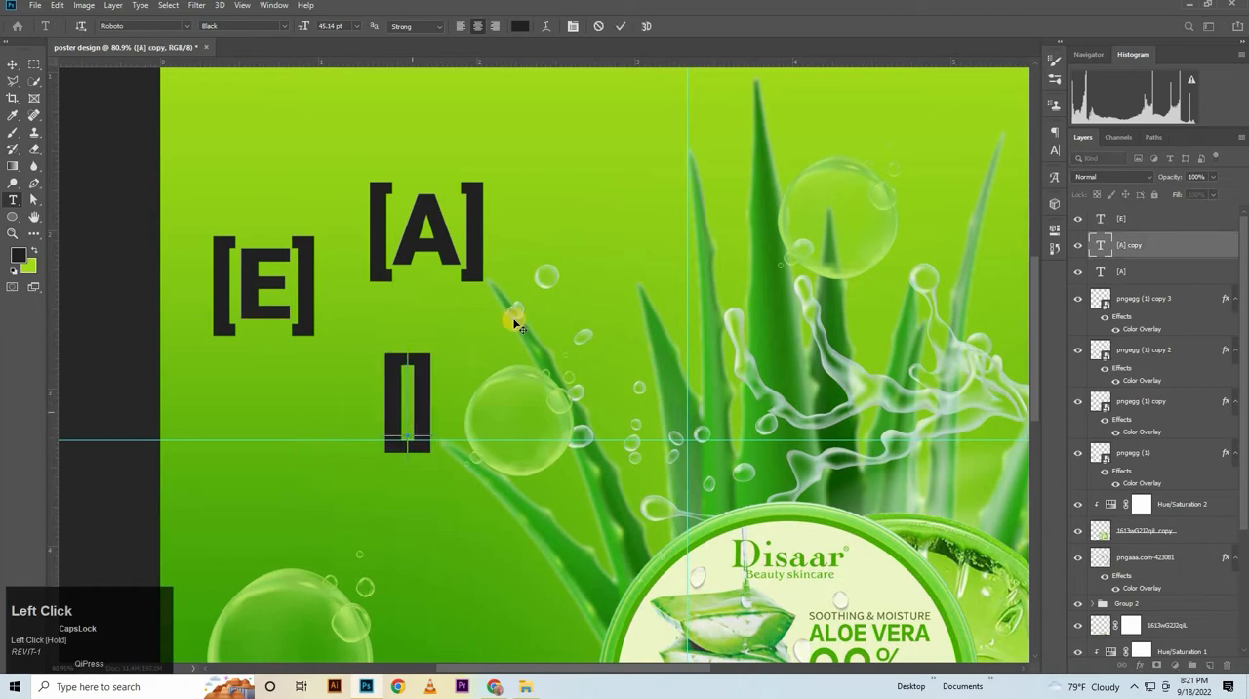
text(C)
click(20, 50)
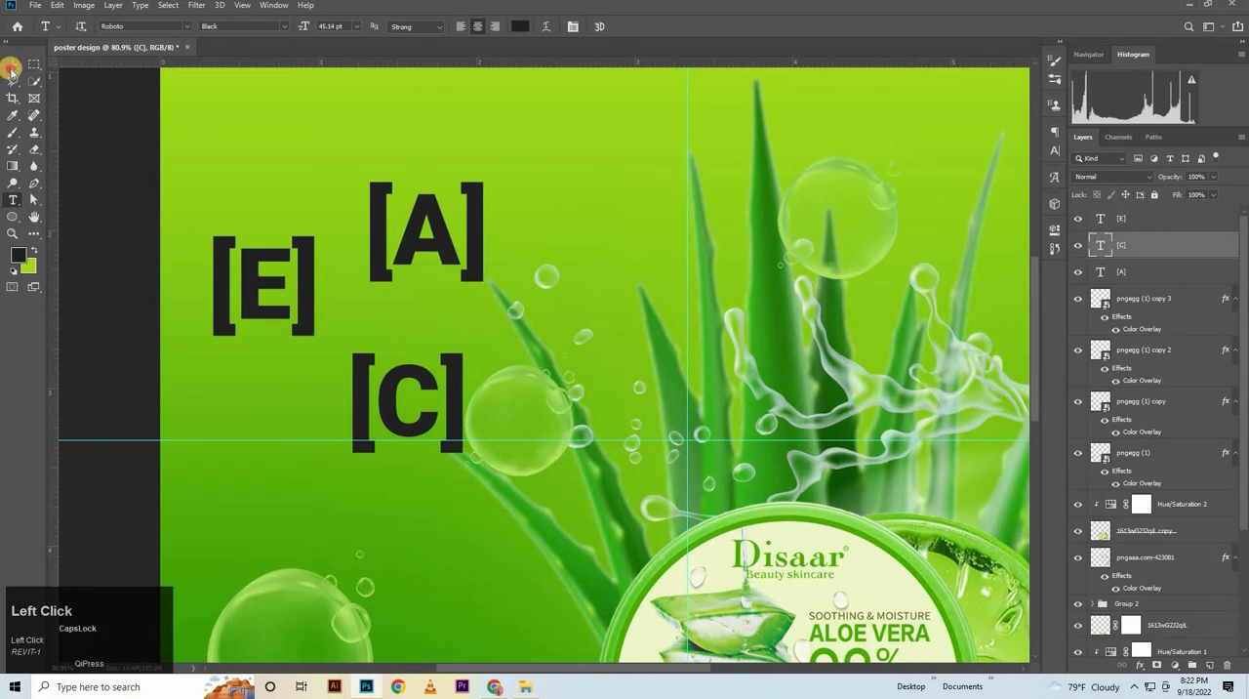
click(12, 68)
Set the font size of the [E], [C] and [A] labels together to 29 pt
shift+click(1169, 219)
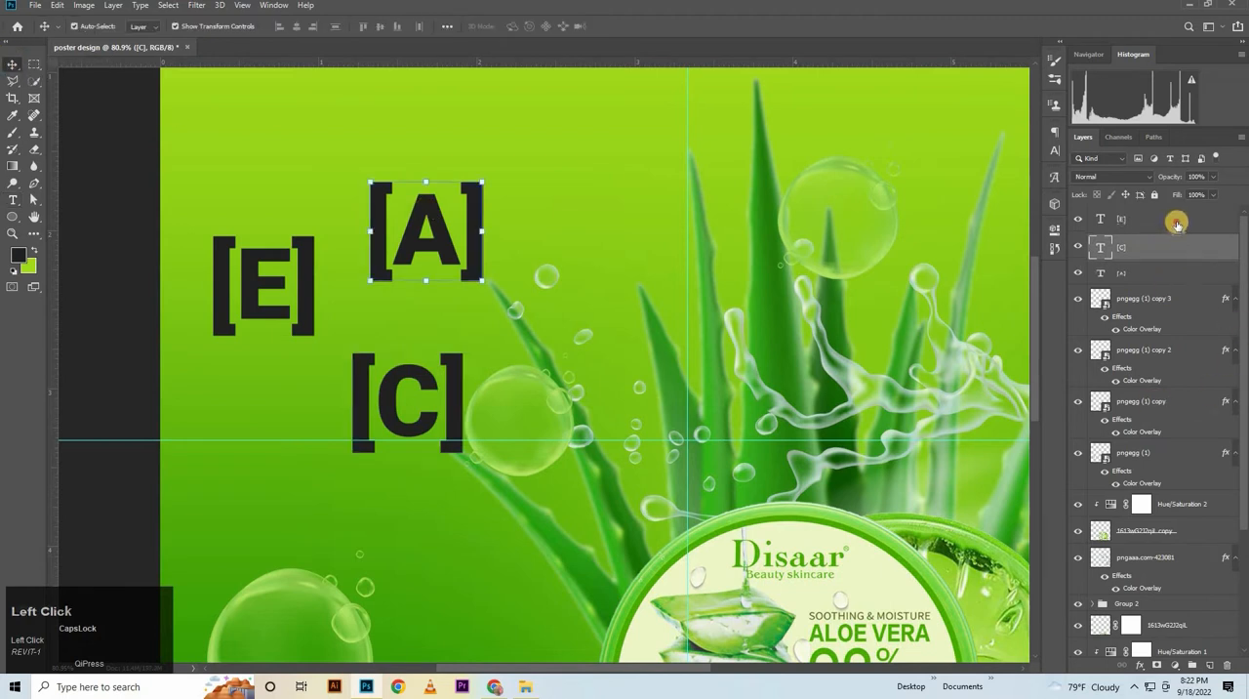
shift+click(1169, 271)
click(1058, 149)
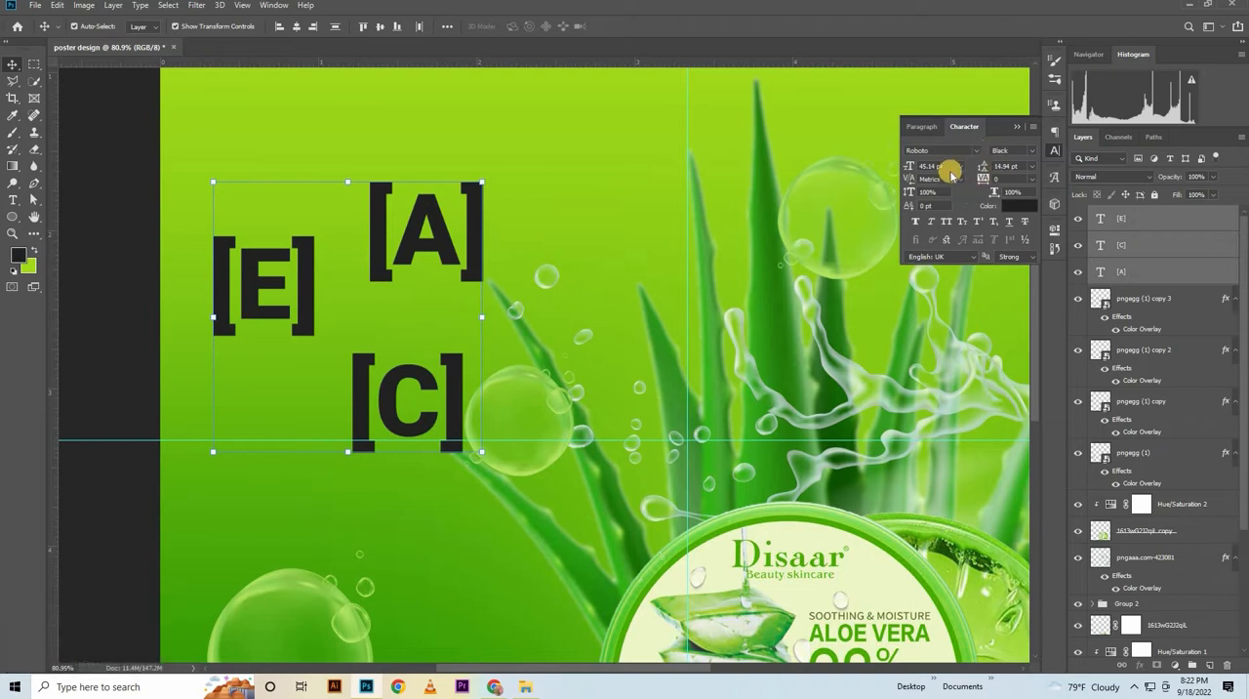
click(953, 165)
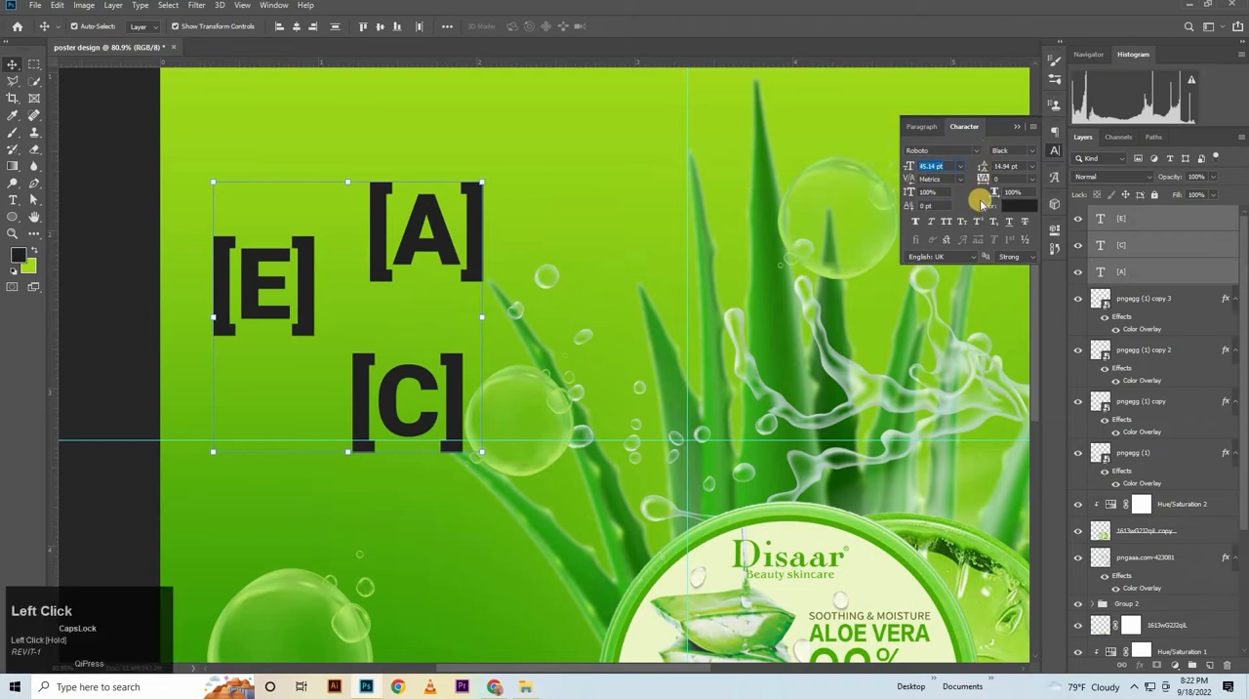
text(29)
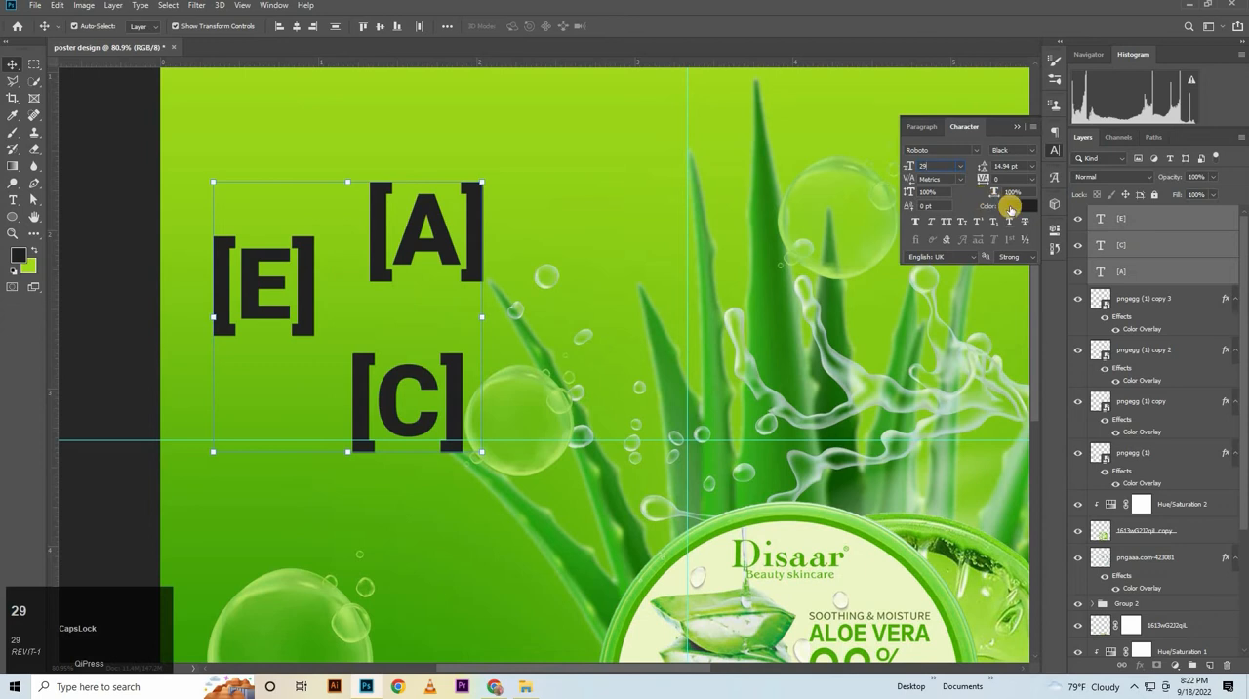
key(Return)
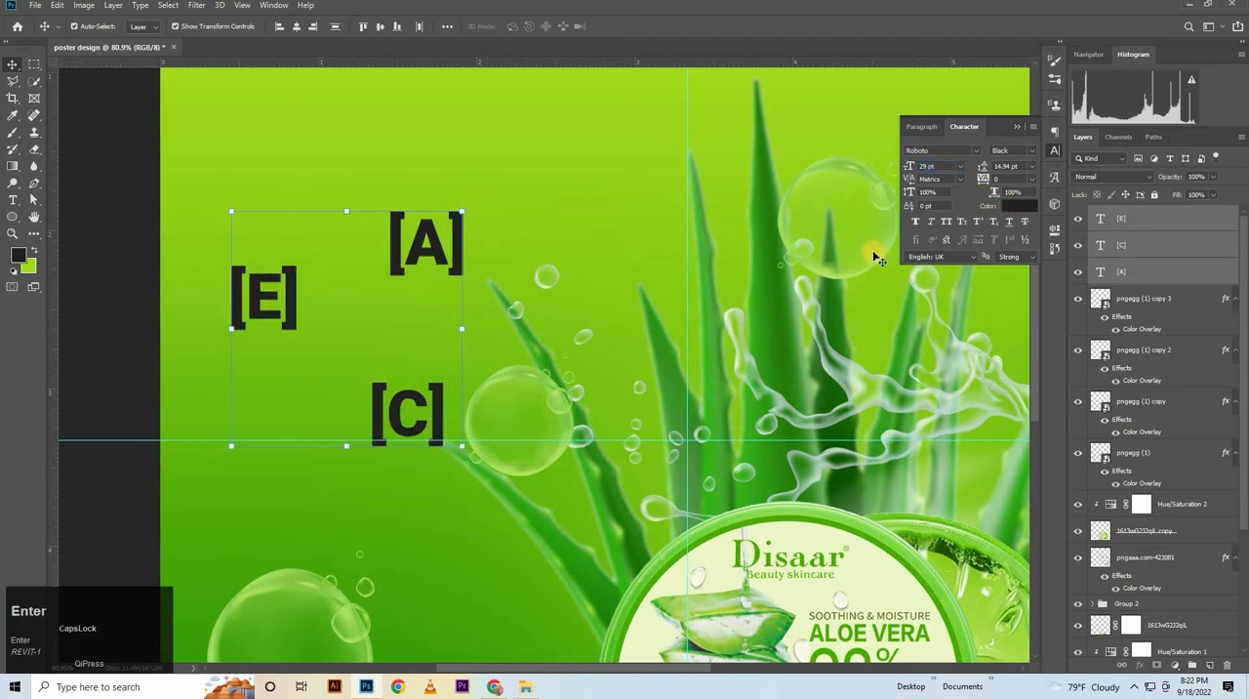
Recolor all three bracketed letter labels white
click(1024, 207)
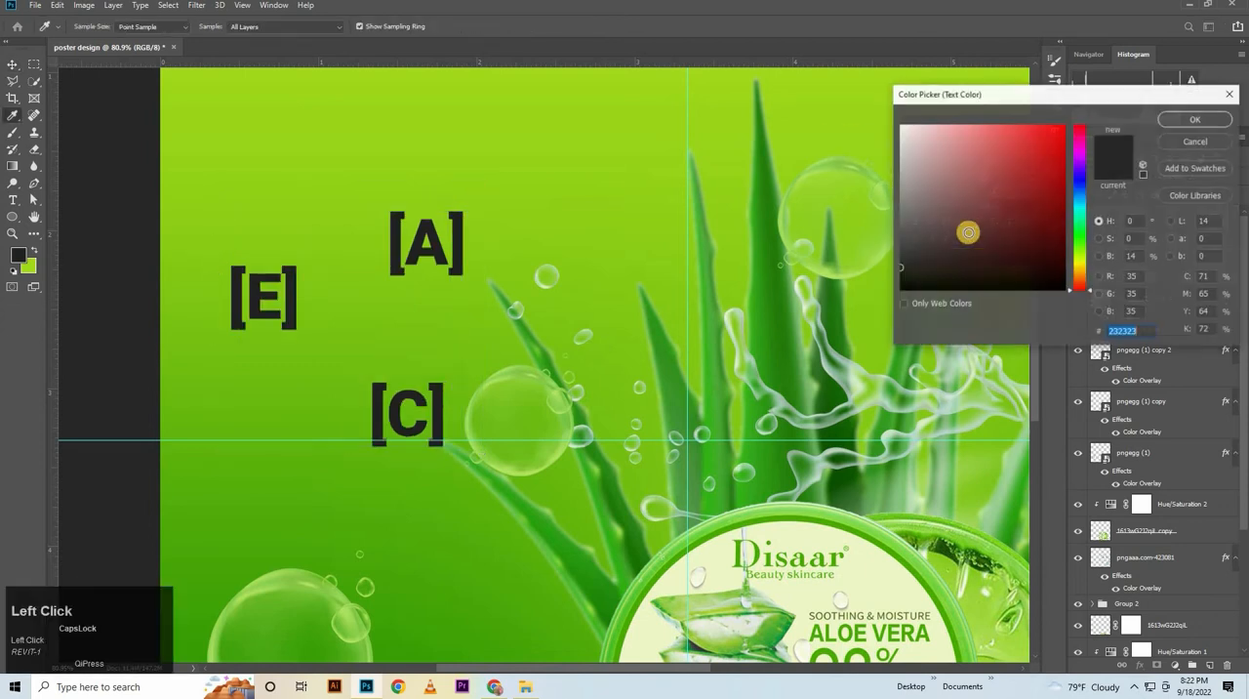
drag(956, 166, 829, 47)
click(1189, 119)
click(13, 63)
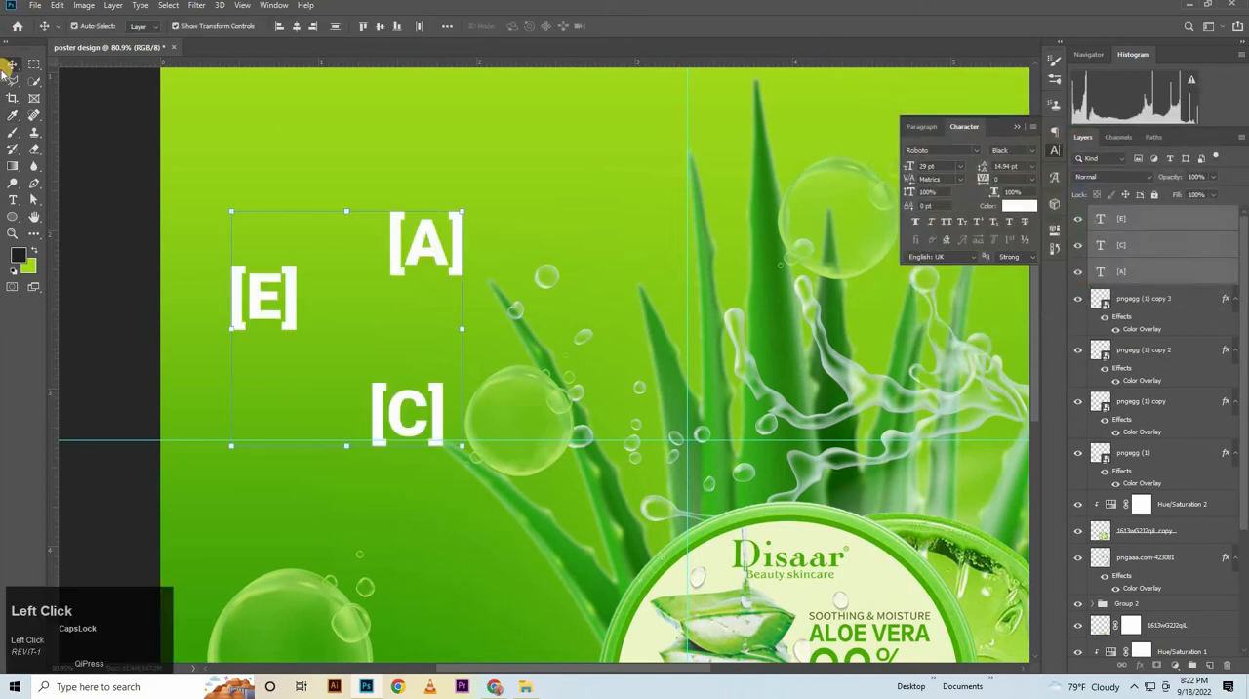
Place the [A] label inside the leftmost aloe bubble and set all three labels to Roboto Regular
click(413, 245)
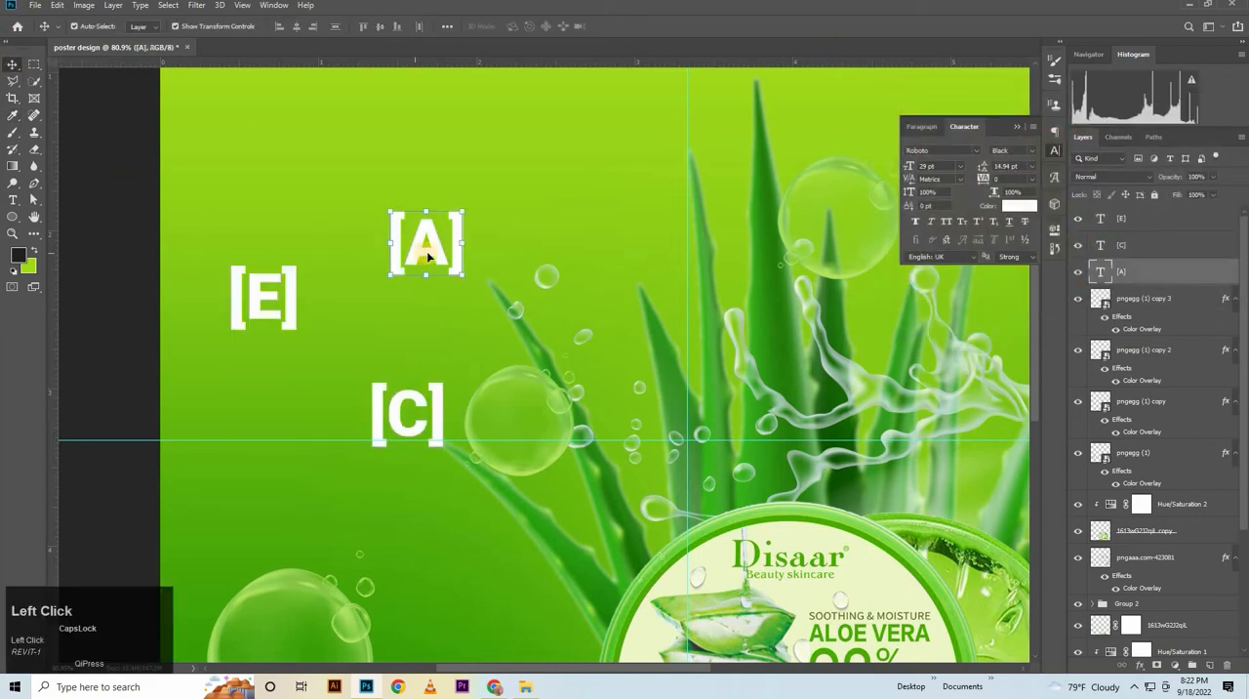
drag(491, 390, 525, 433)
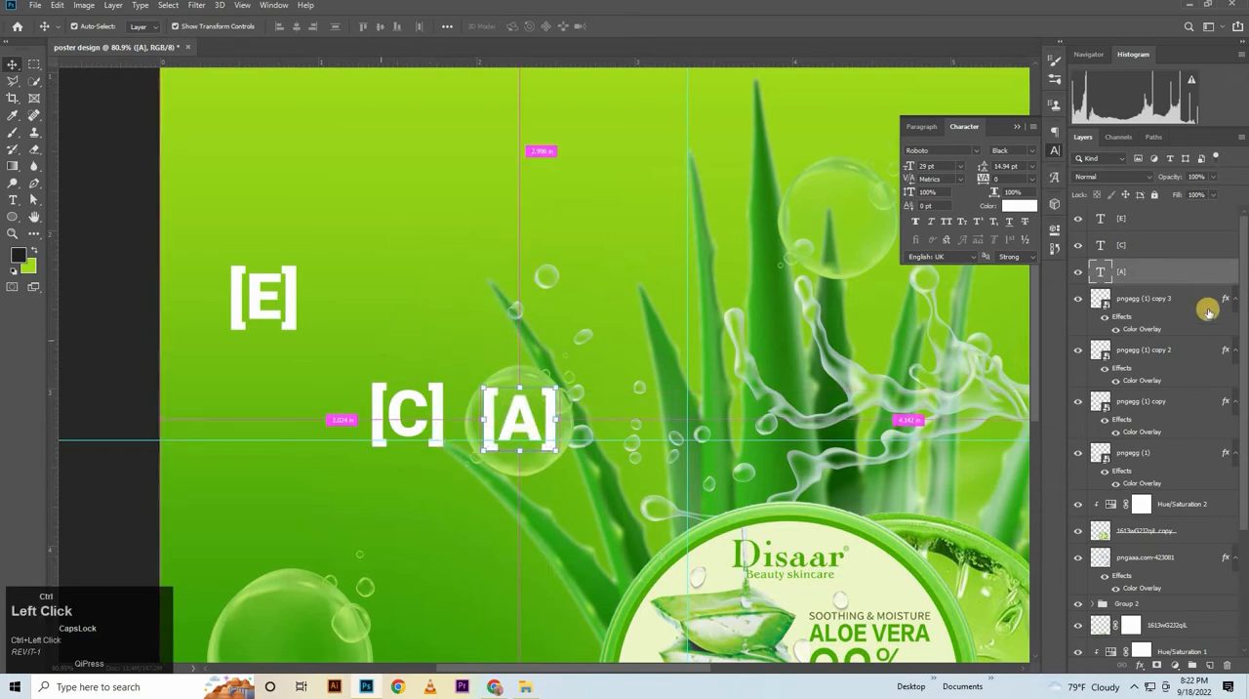
shift+click(1176, 220)
click(1024, 151)
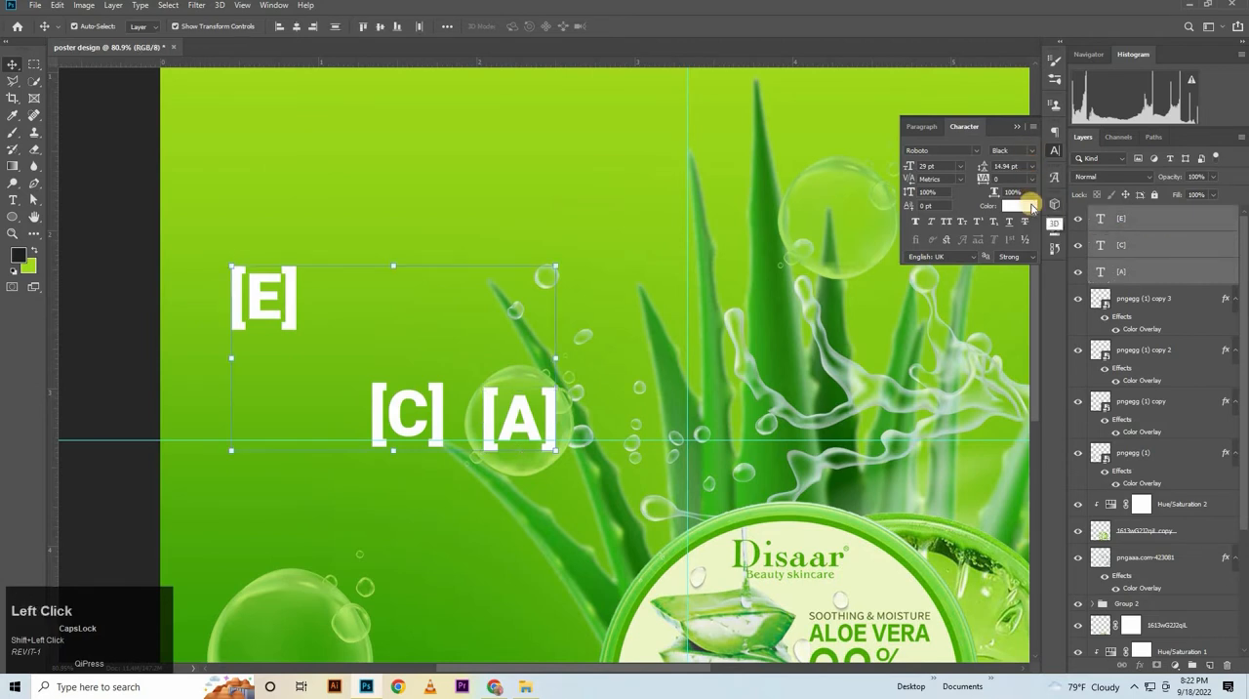
click(1040, 204)
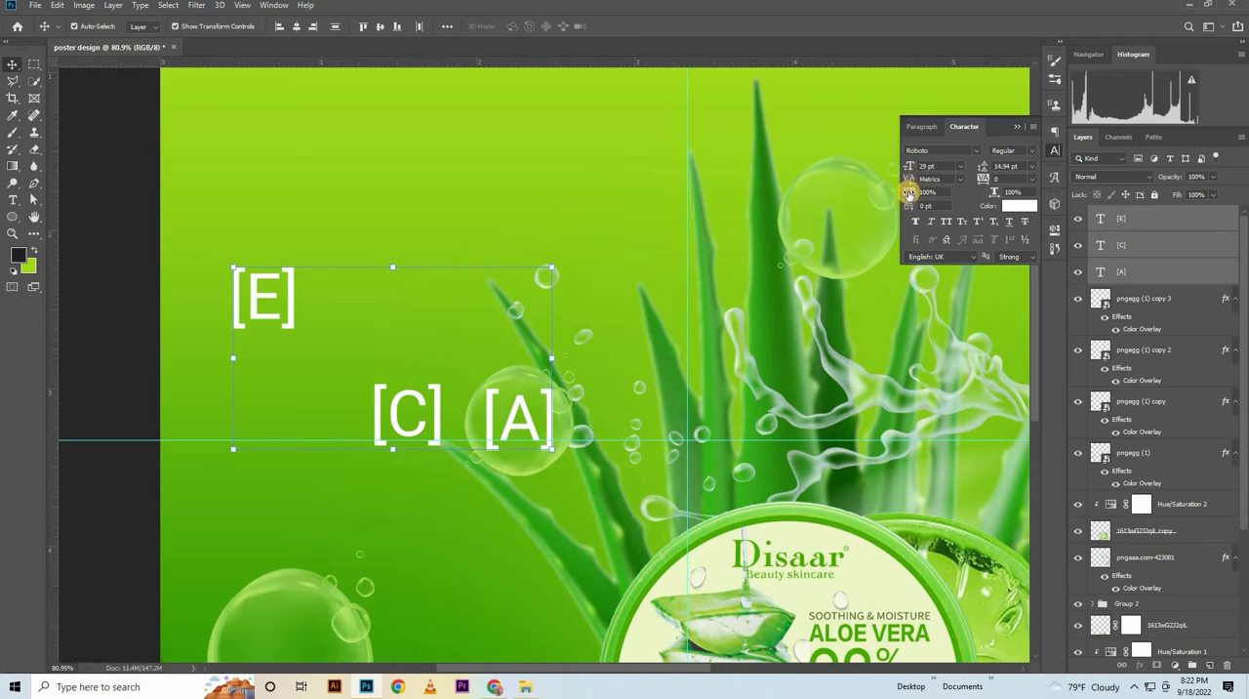
key(Return)
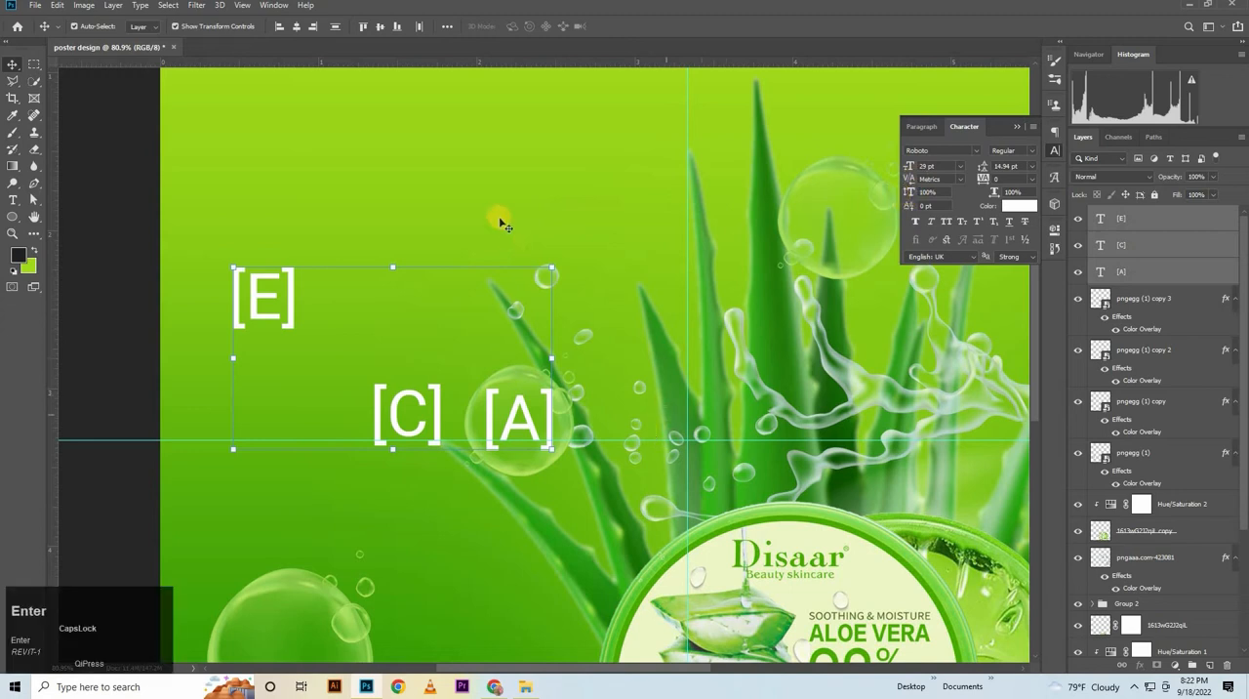
click(116, 220)
Nudge the [A] label slightly left and move the [E] label into the bubble on the central aloe leaves
click(561, 412)
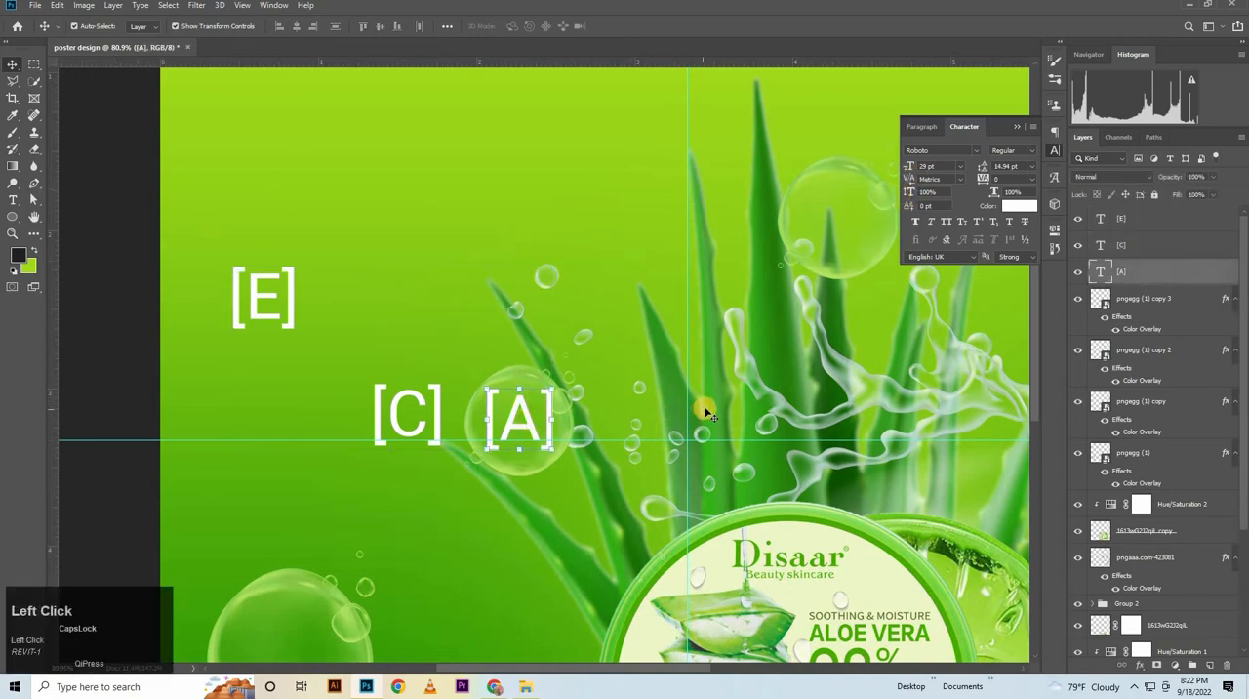
key(Left)
drag(278, 308, 866, 248)
key(ctrl+t)
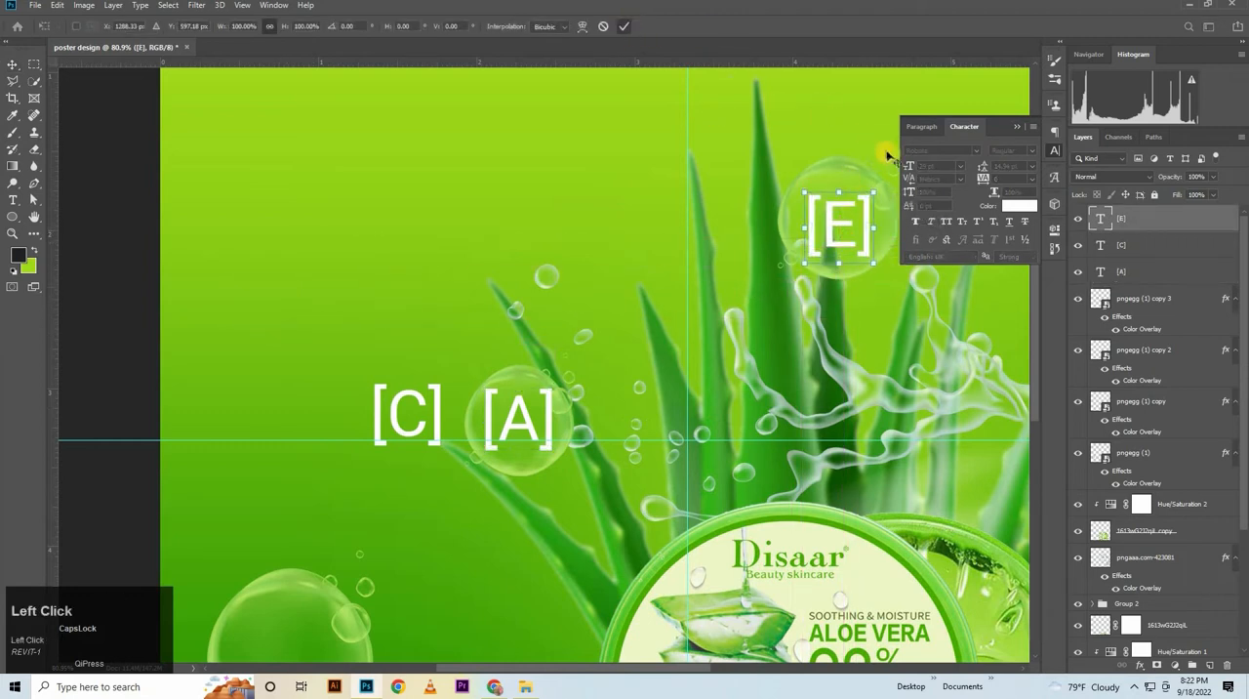
click(621, 28)
Scale the bubble behind the [E] label to 15.15%, keeping it centered on the letter
click(848, 175)
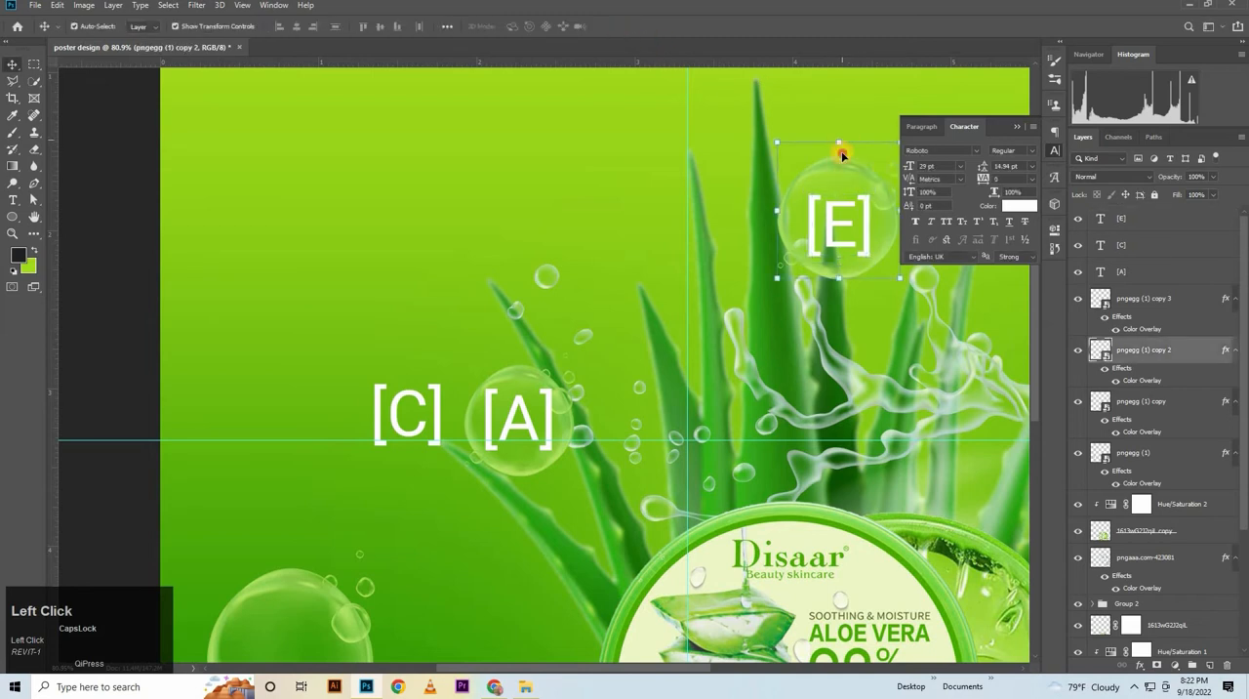
drag(840, 144, 842, 145)
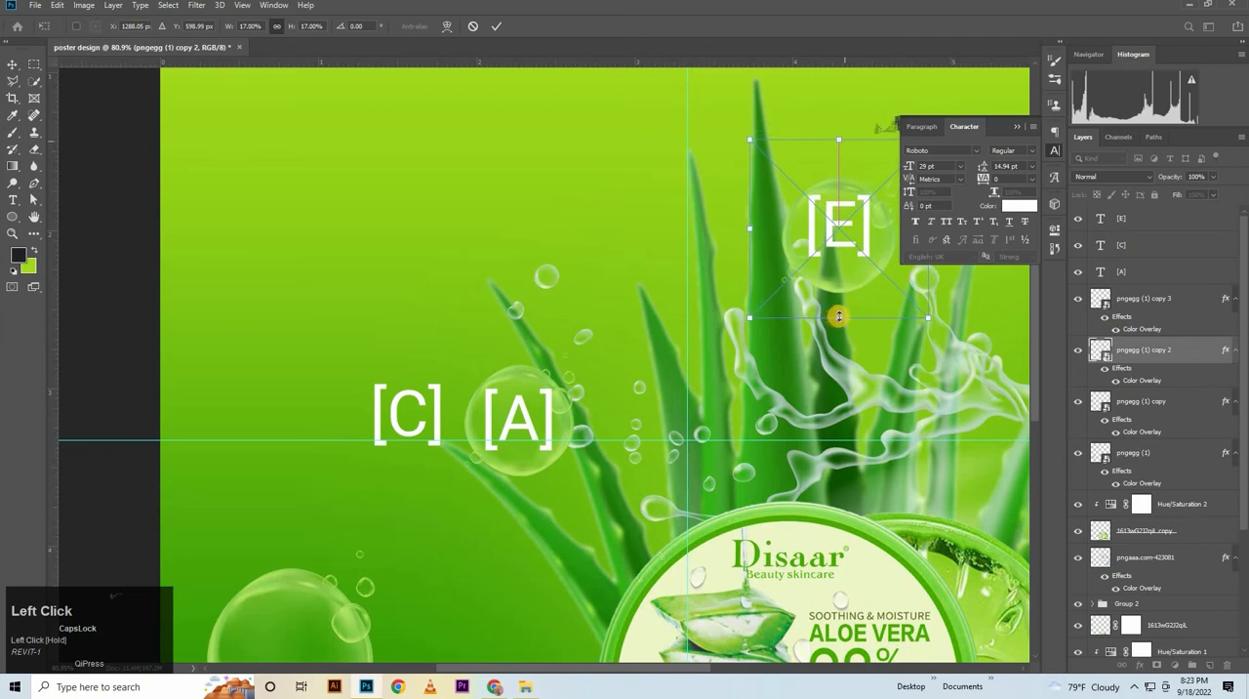
mouse_move(838, 296)
mouse_down()
mouse_move(836, 285)
mouse_move(845, 298)
mouse_up()
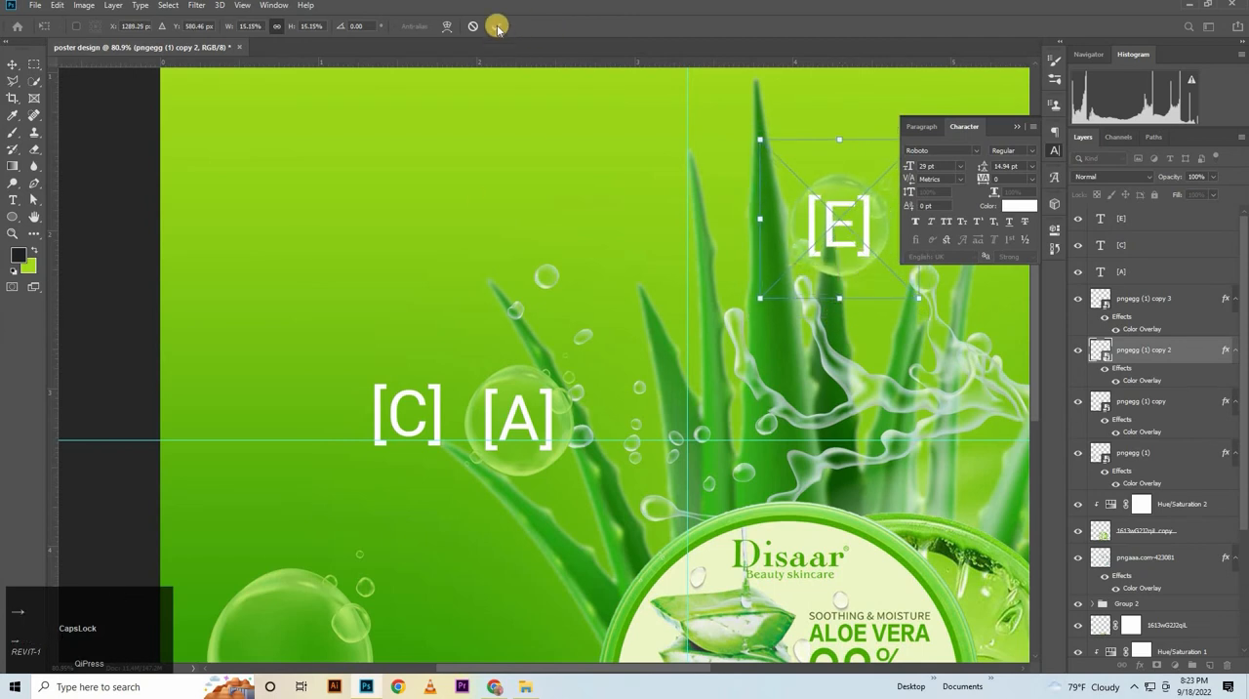
Move the [C] label over to the poster's right half and scale the rightmost aloe bubble to 12.49%
drag(395, 399, 910, 394)
drag(580, 312, 244, 312)
click(771, 329)
click(773, 267)
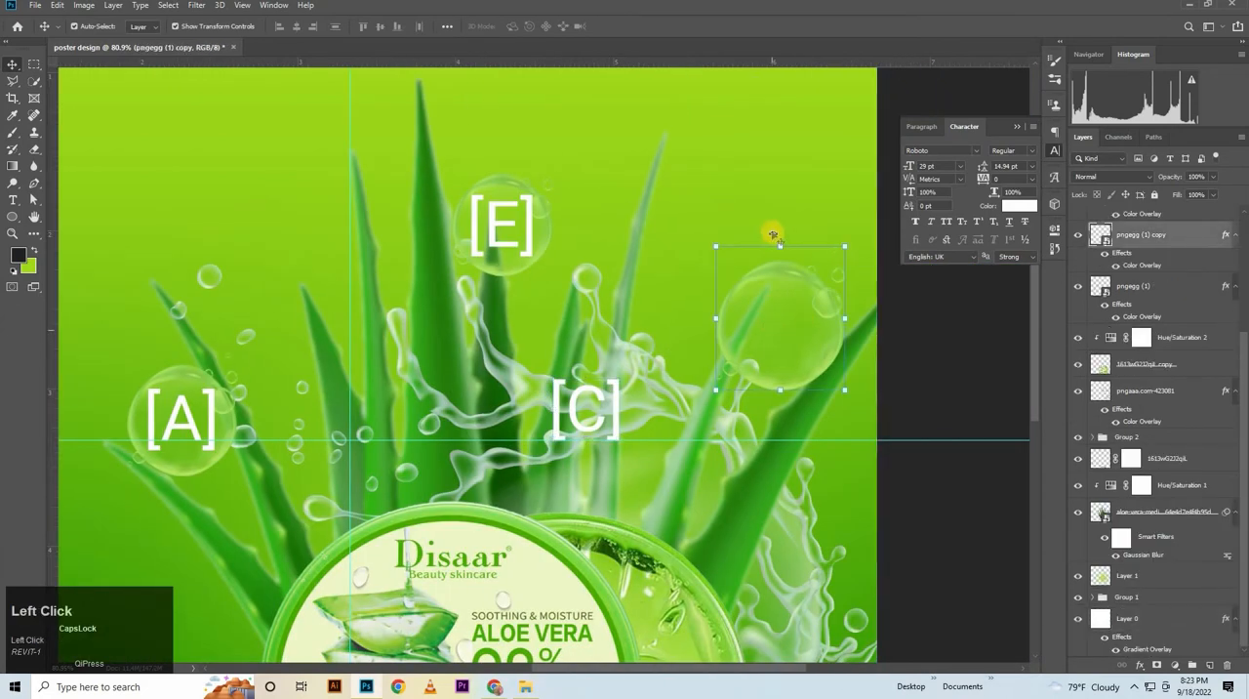
drag(781, 244, 793, 291)
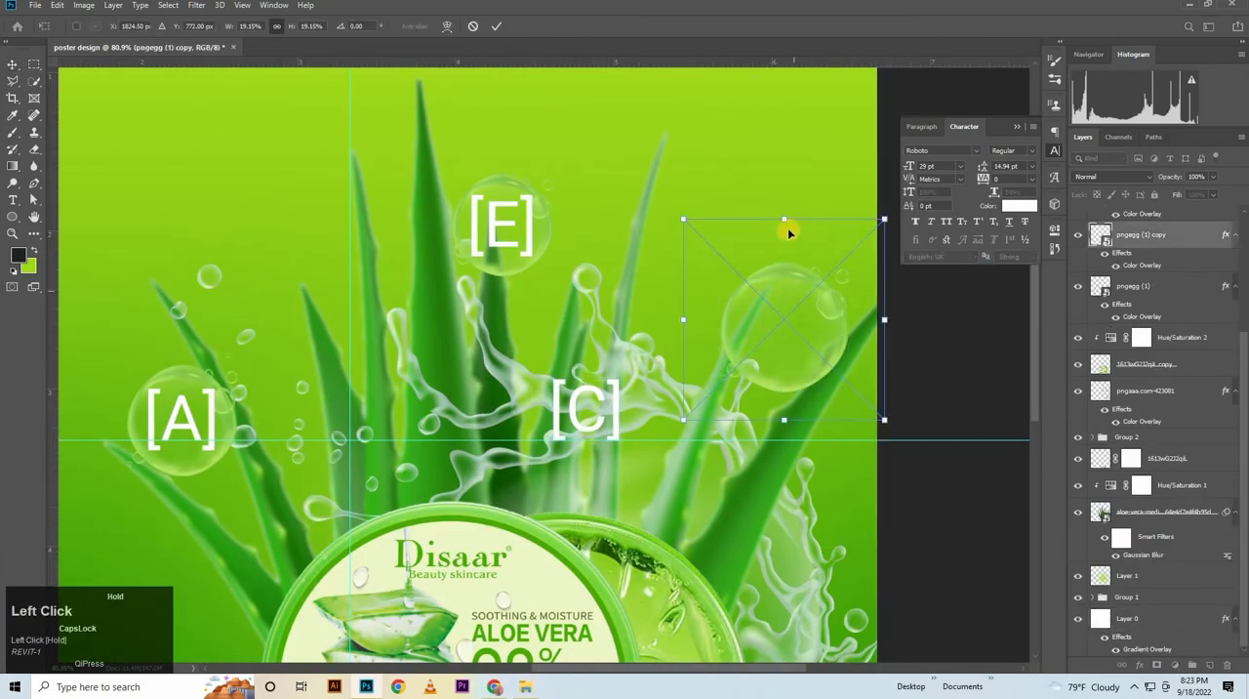
drag(785, 222, 809, 276)
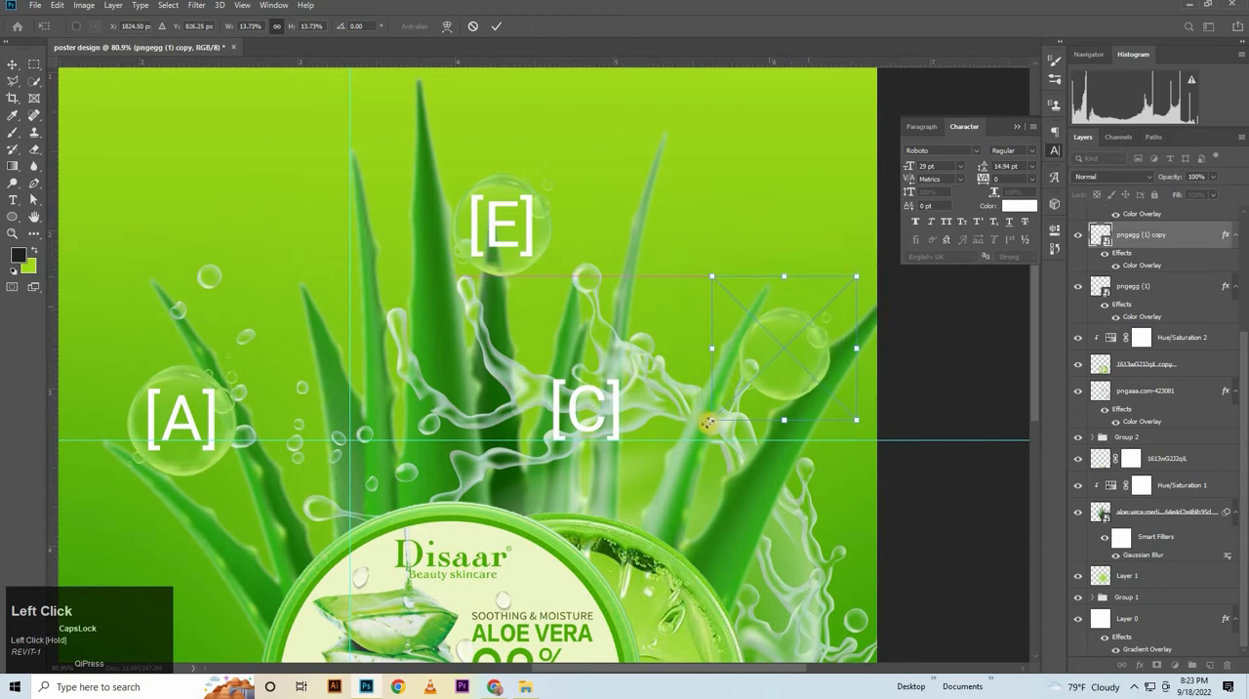
drag(719, 413, 731, 407)
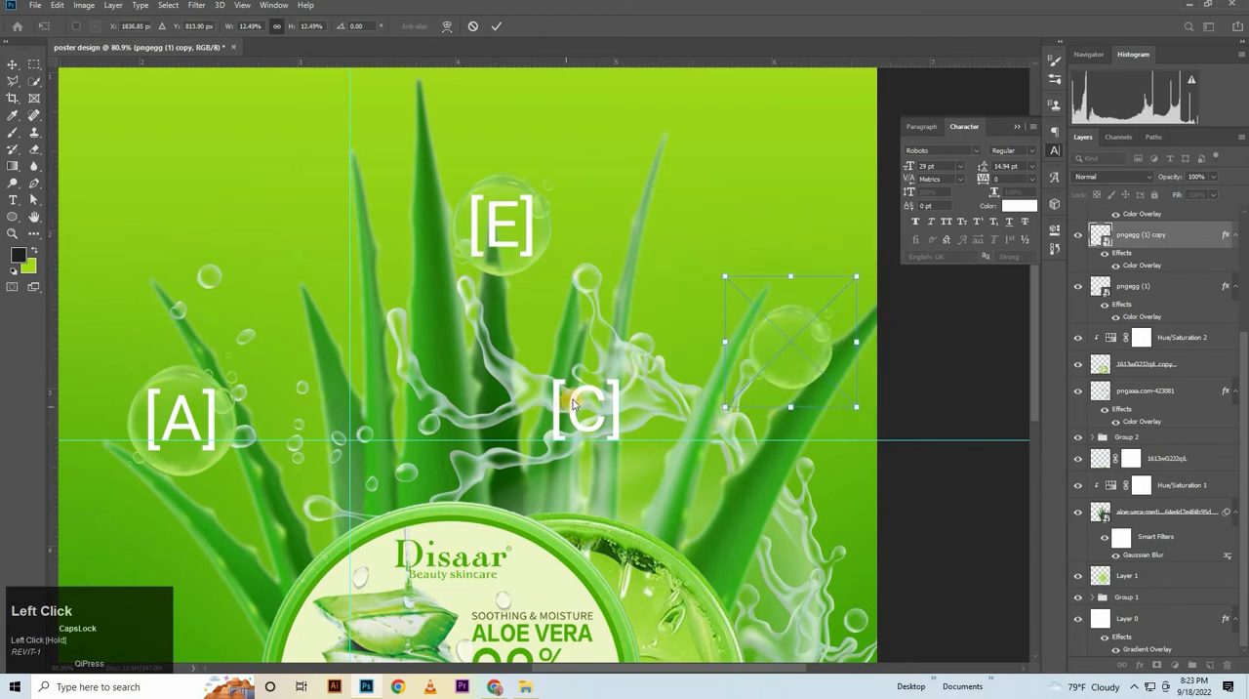
key(Return)
Place the [C] label inside the rightmost bubble and scale it down to 25.84 pt
drag(576, 404, 785, 349)
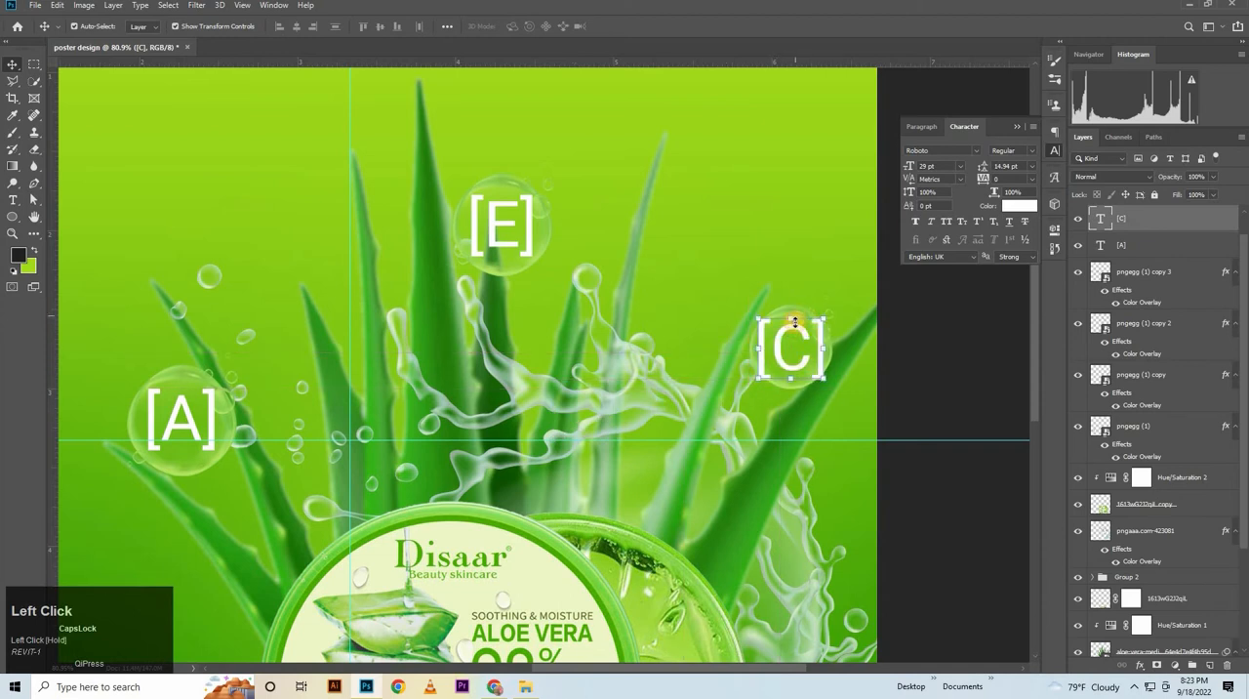
key(ctrl+t)
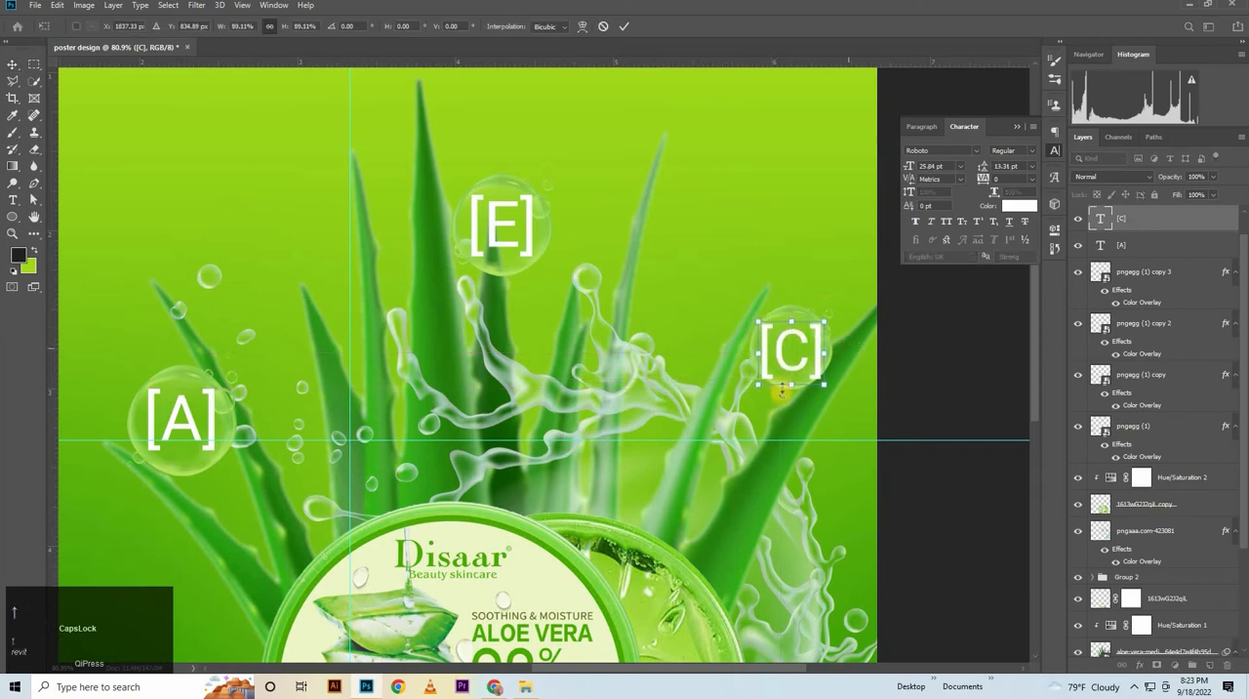
click(956, 340)
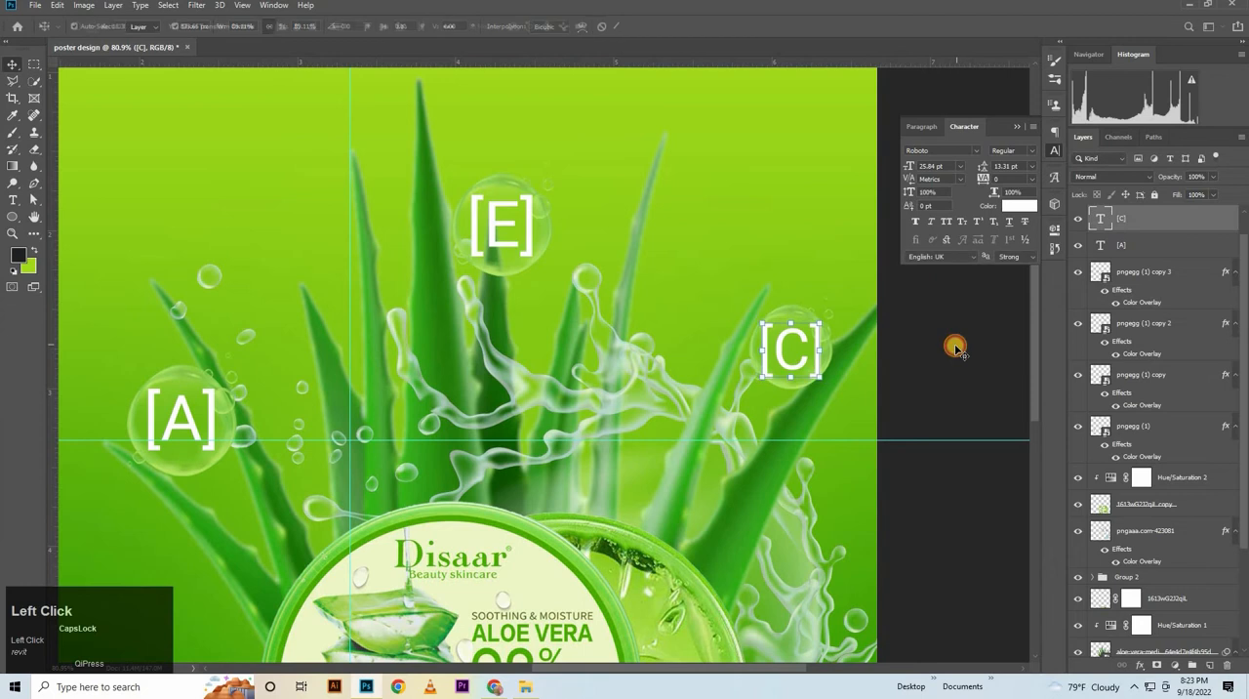
Enlarge the rightmost bubble slightly and center it around the [C] label
click(792, 312)
key(ctrl+t)
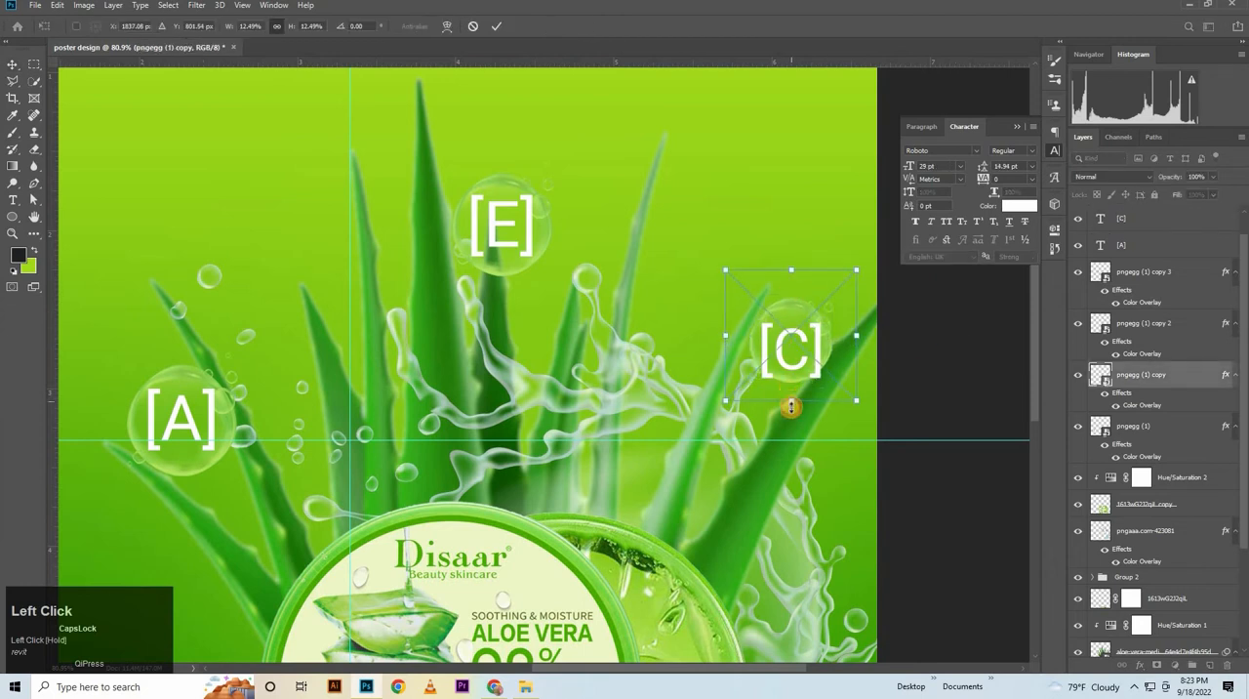
drag(791, 400, 790, 424)
click(497, 31)
Add the text ALOE VERA in white Roboto Regular, 29 pt, near the poster's upper left
key(space)
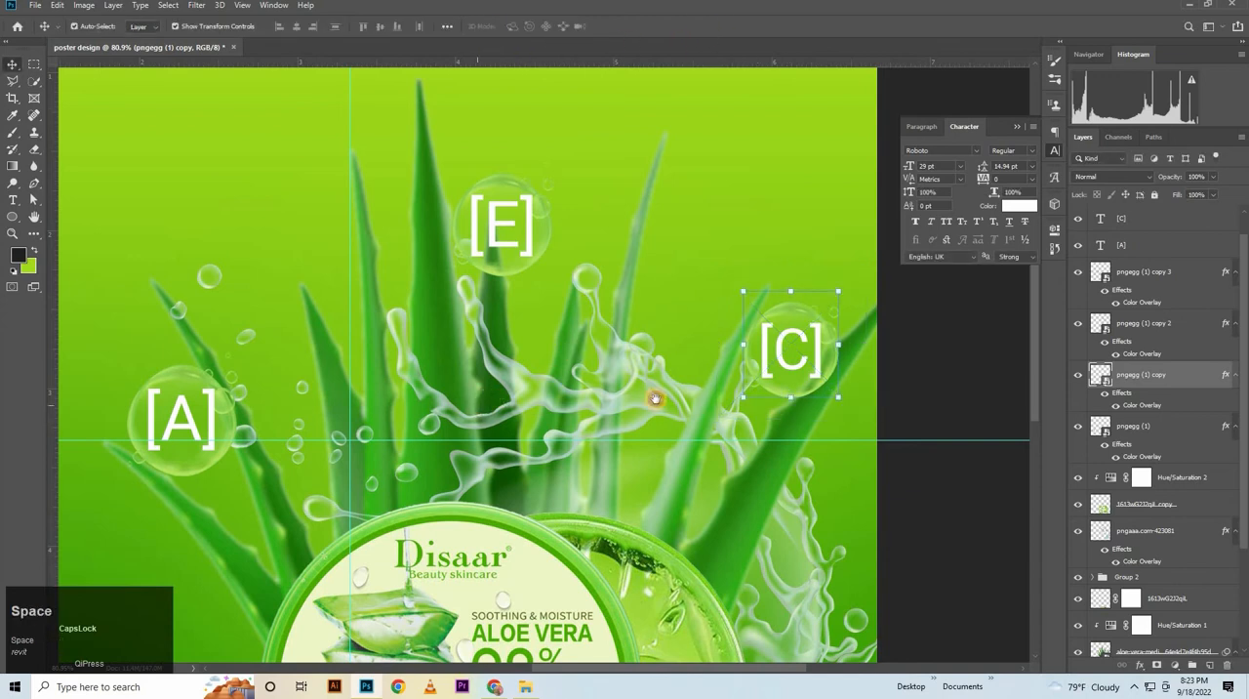
drag(471, 422, 788, 619)
drag(725, 547, 789, 641)
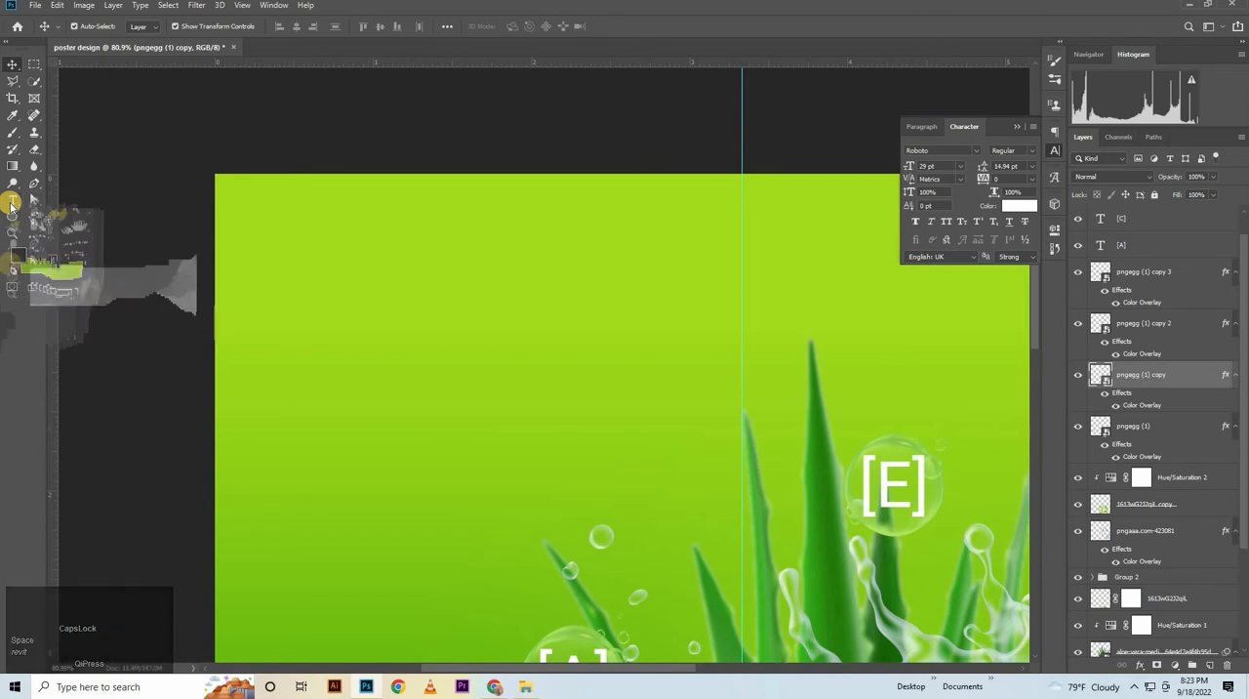
click(12, 205)
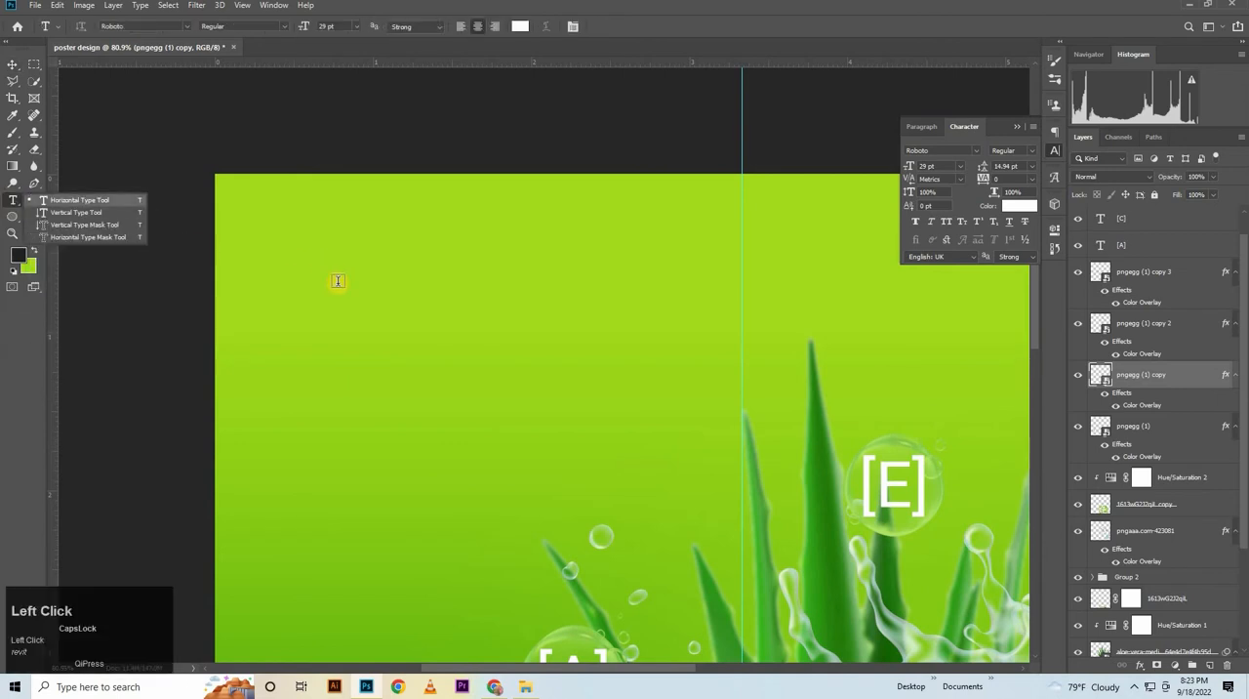
click(337, 282)
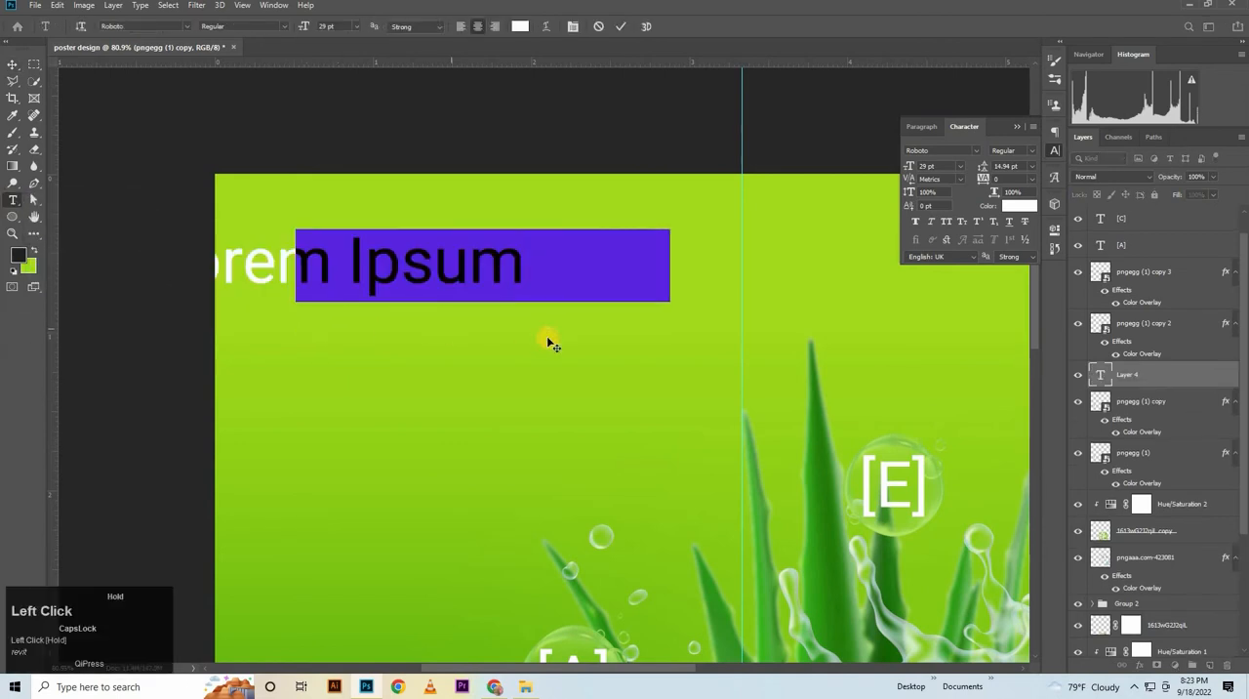
text(ALOE VERA)
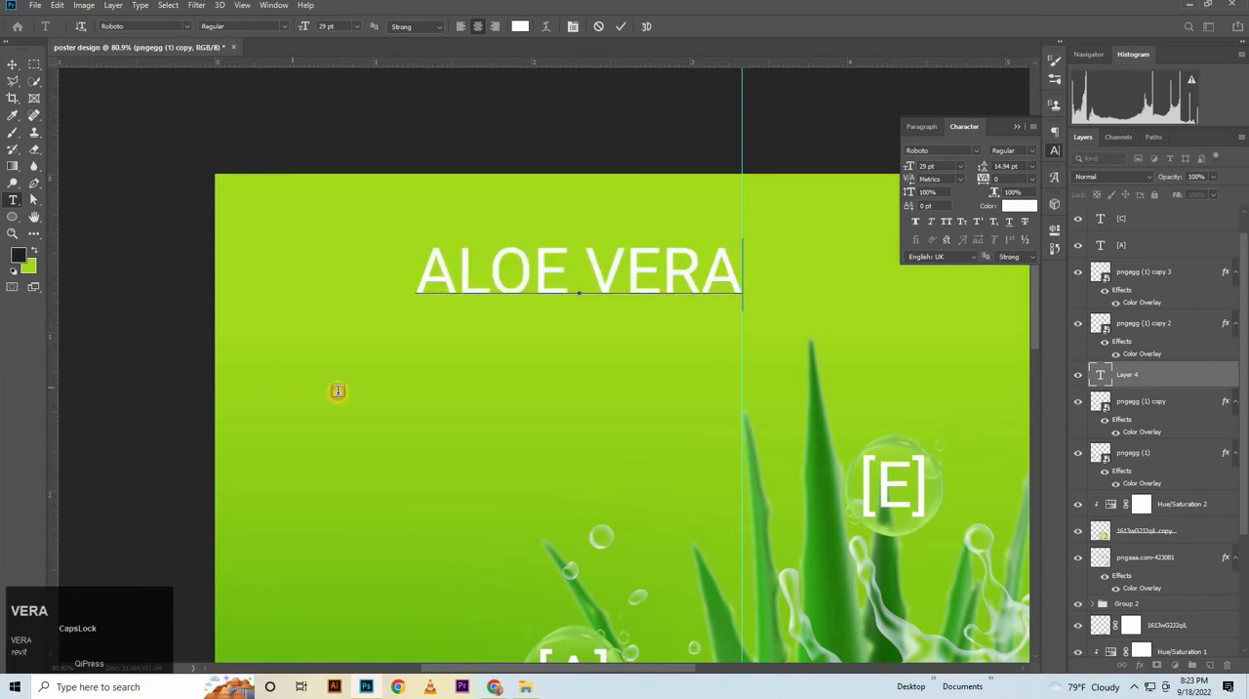
Add a separate text SKIN CARE and position it just below the ALOE VERA heading
click(481, 412)
text(SKIN CARE)
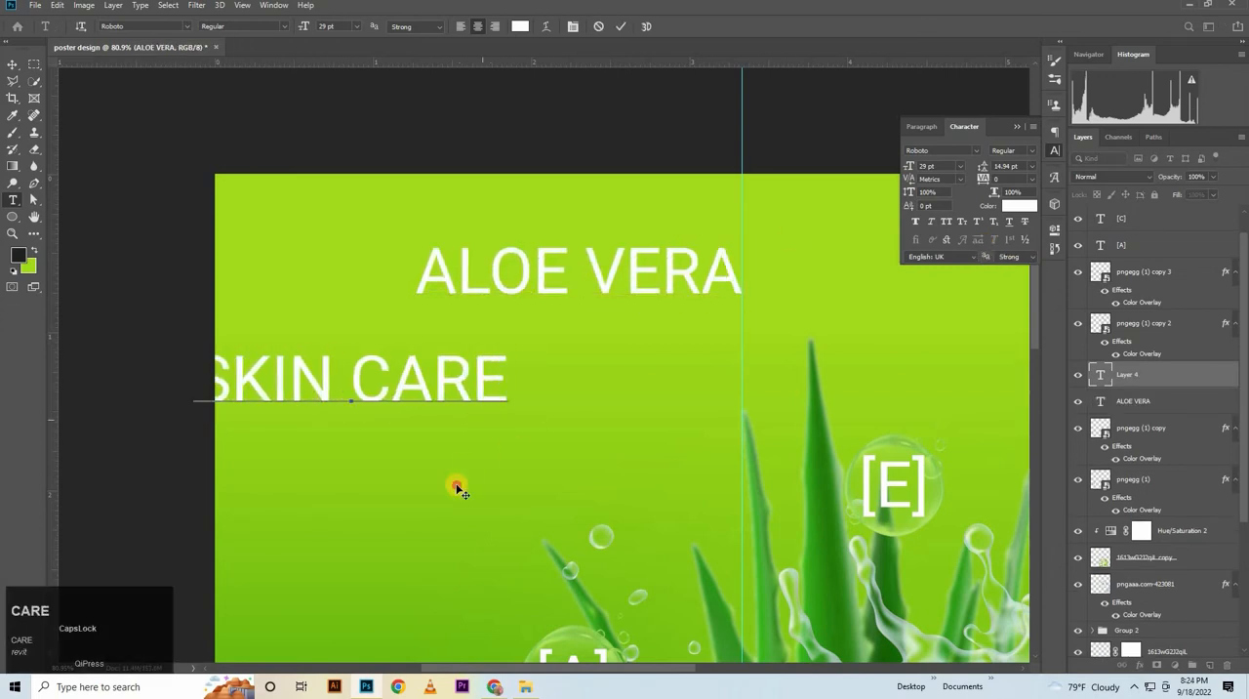
drag(458, 488, 575, 457)
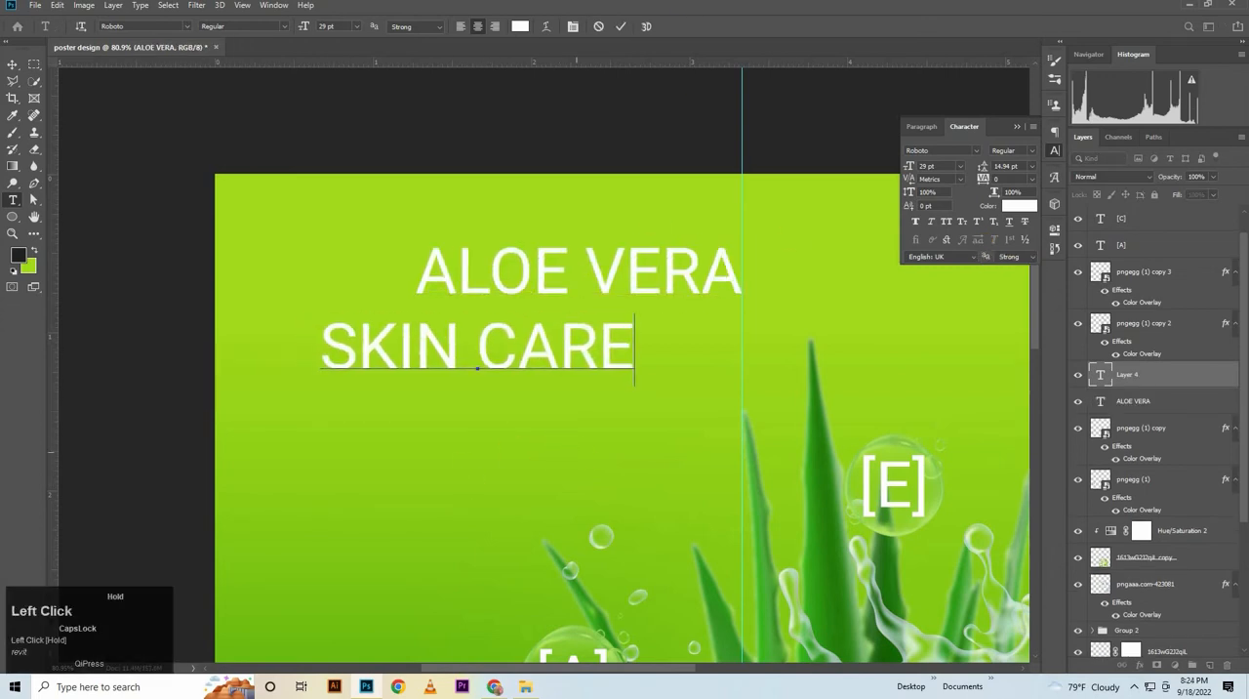
Add a third text block below SKIN CARE reading ALOE, VERA and 92% on three lines
click(398, 485)
text(ALOE )
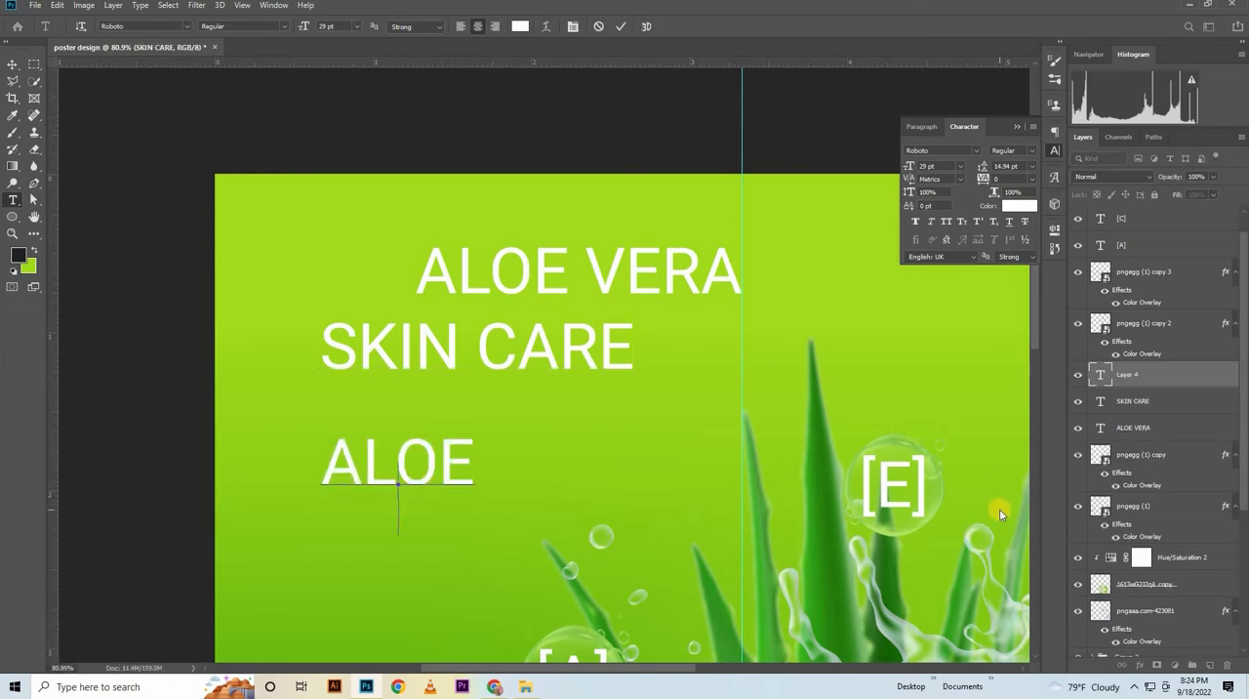
text(VERA)
key(Return)
text(92%)
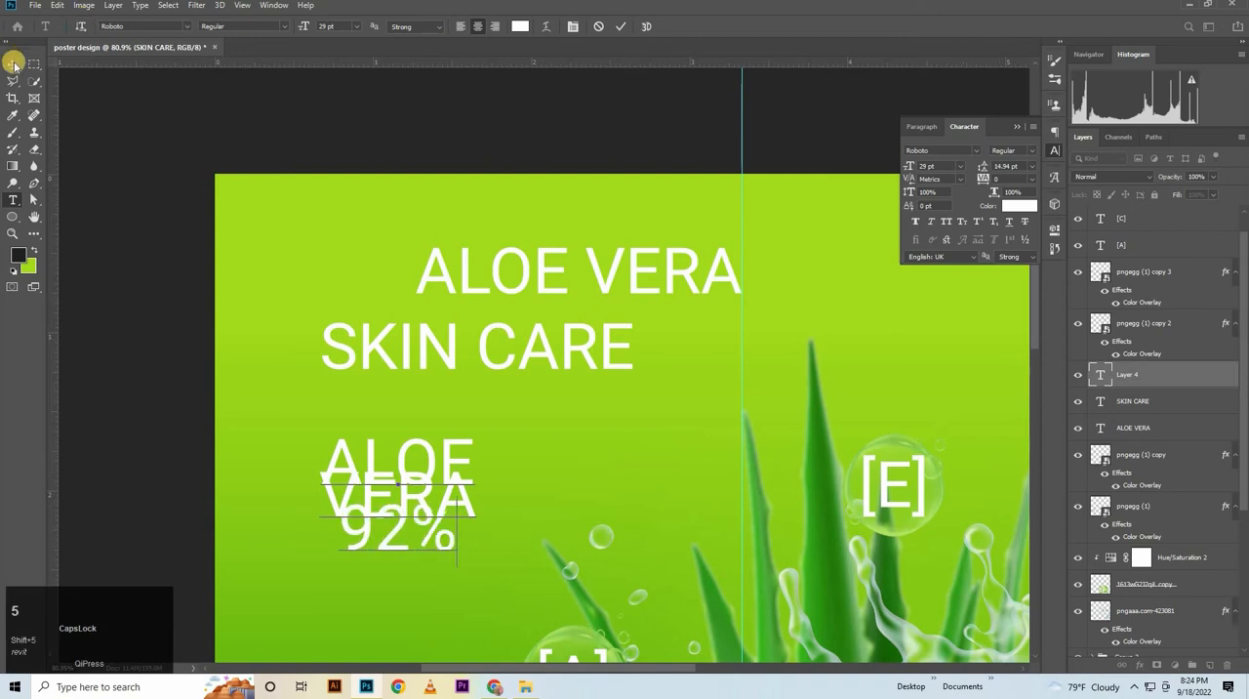
Set the font style of the ALOE VERA heading to Roboto Medium
click(566, 296)
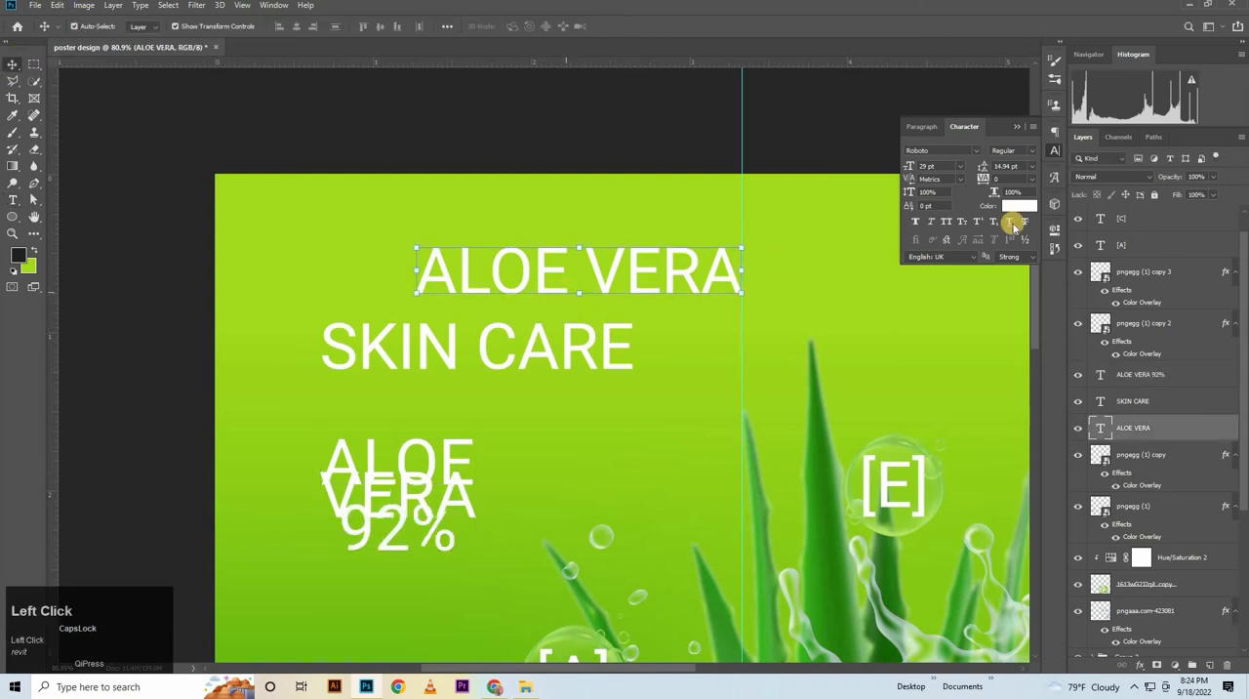
click(1015, 150)
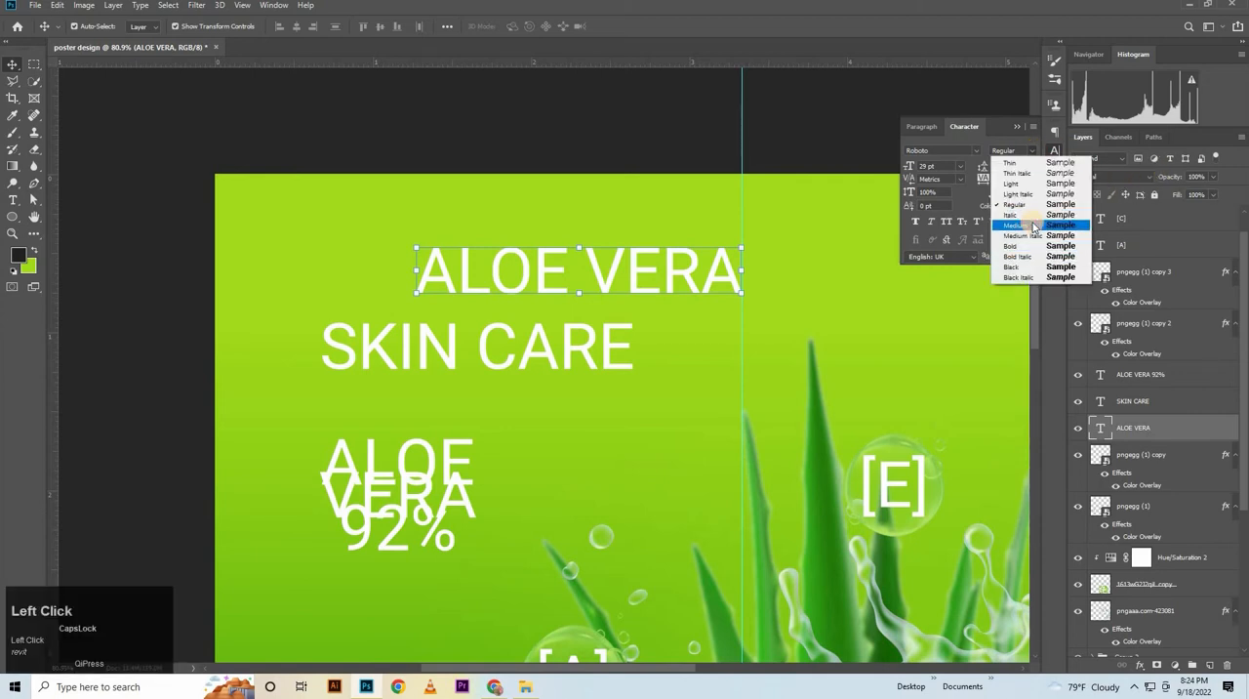
click(1032, 223)
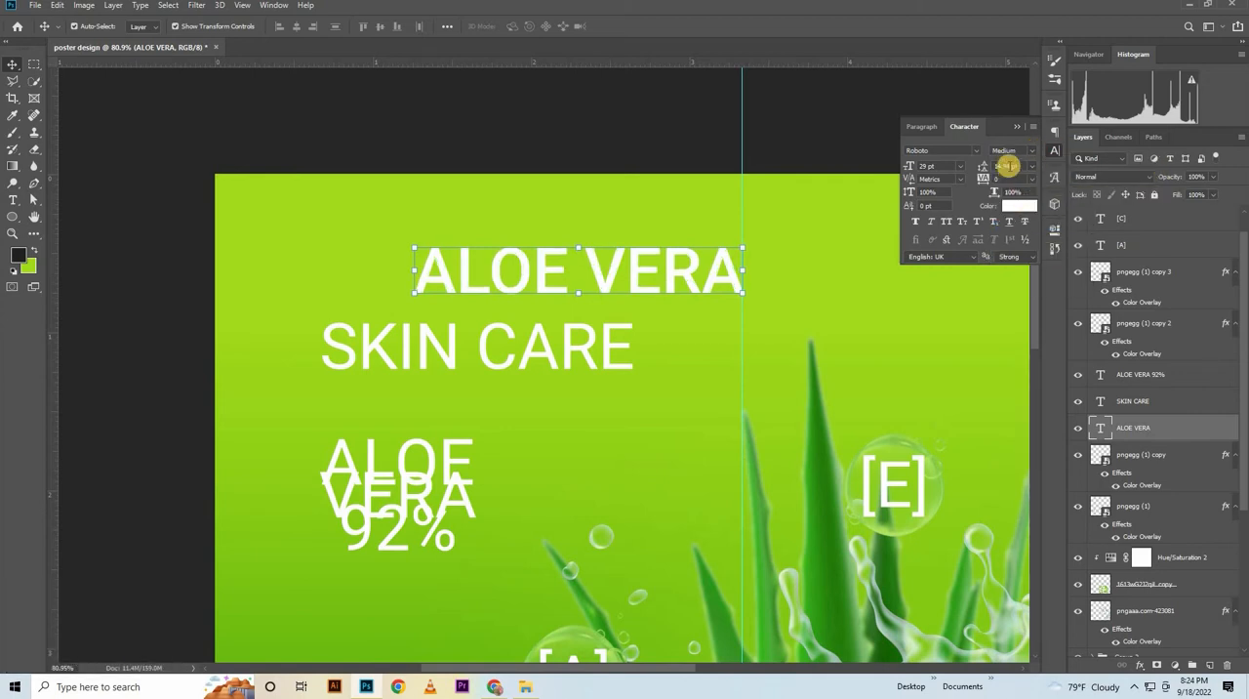
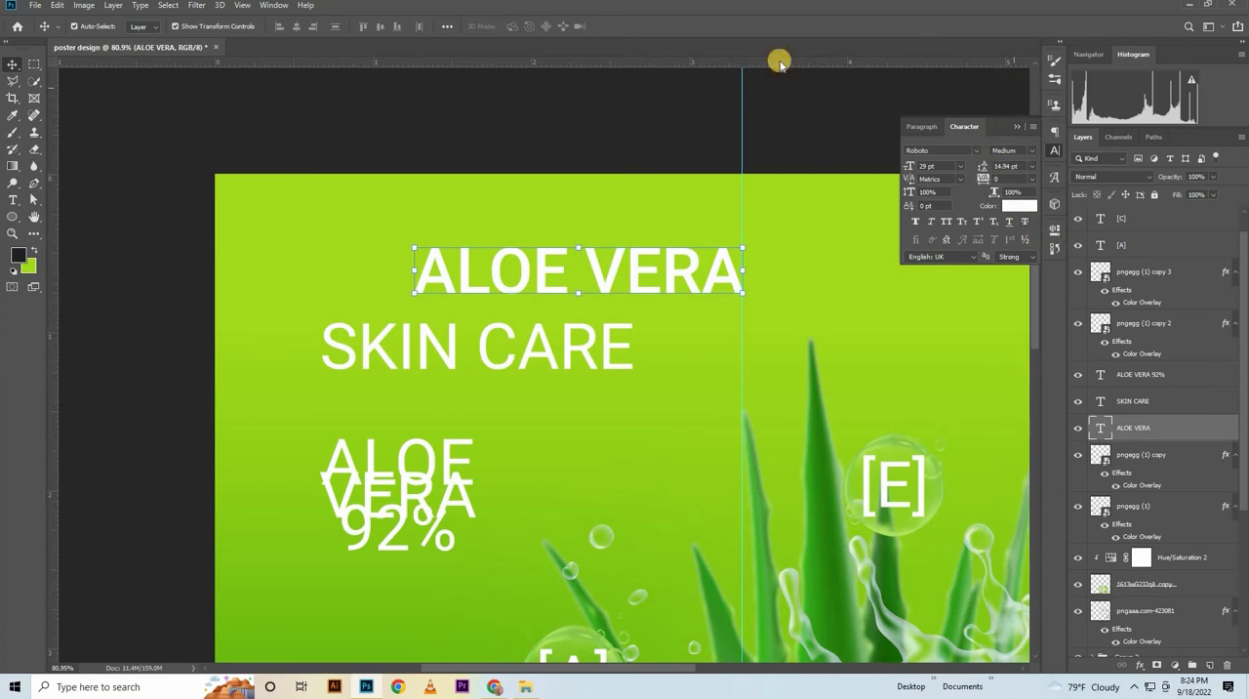
Move SKIN CARE lower to make room and place the ALOE VERA heading in the poster's upper-left corner
drag(563, 342, 603, 386)
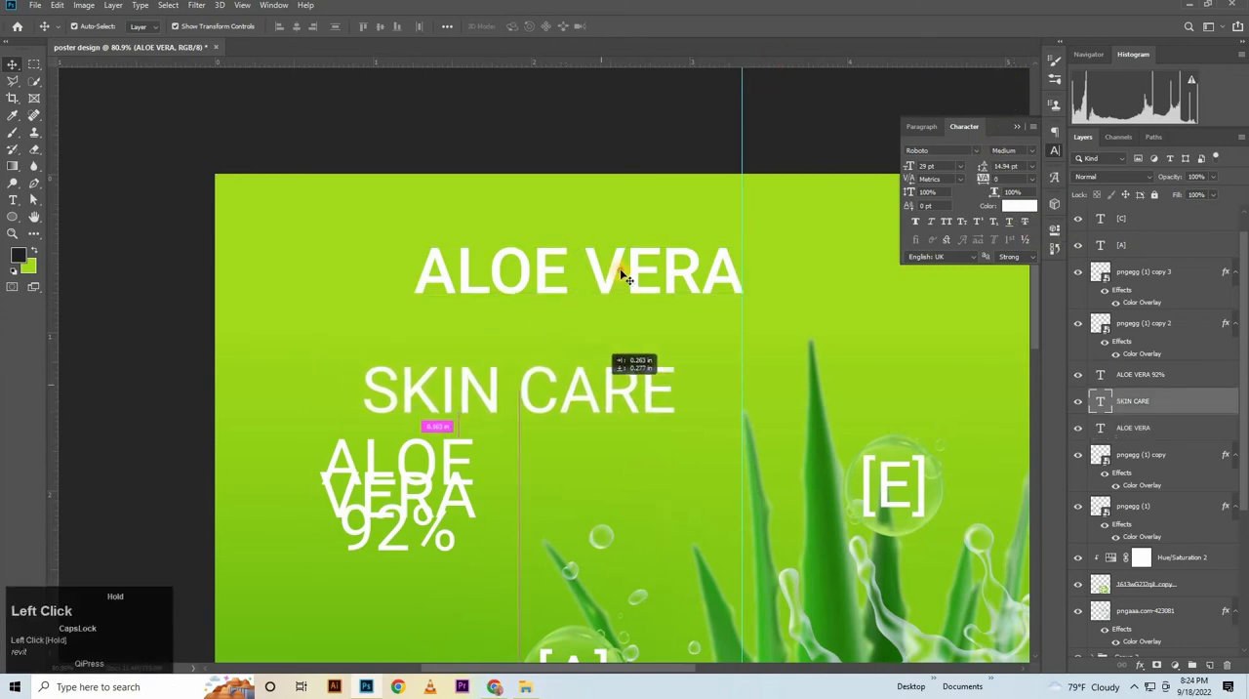
drag(617, 273, 462, 243)
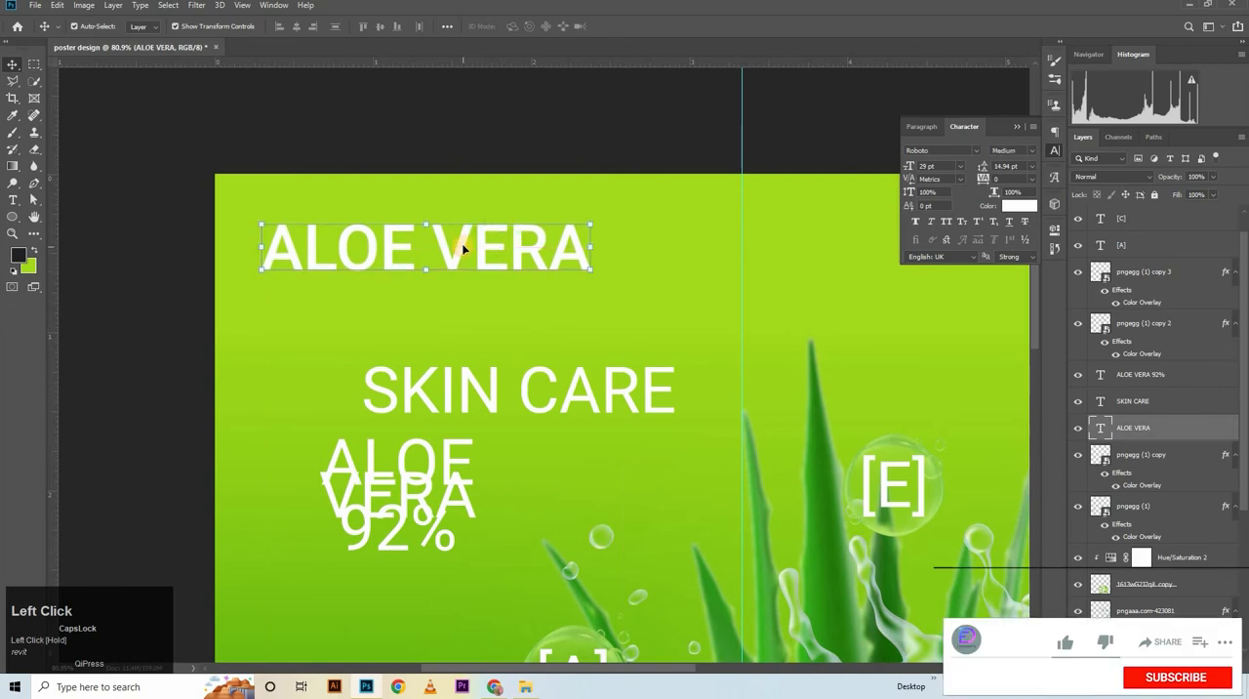
Set the ALOE VERA heading's font style to Roboto Black and enlarge it to 44 pt
click(945, 164)
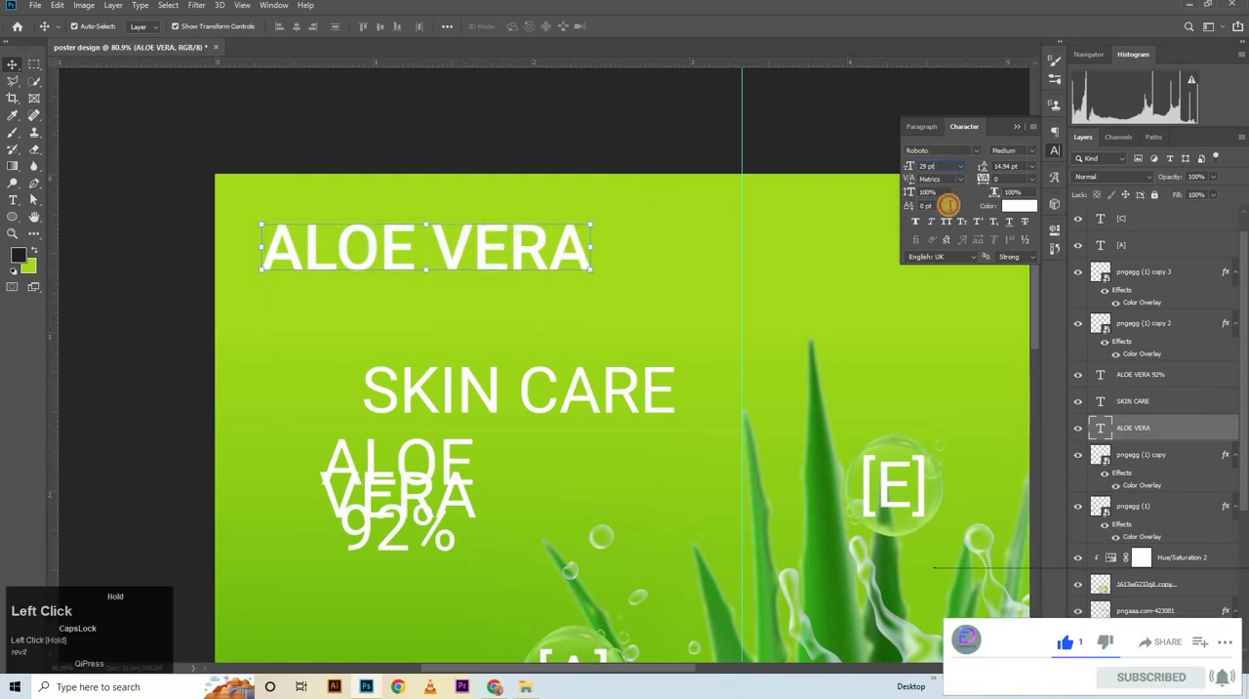
drag(924, 189, 1200, 241)
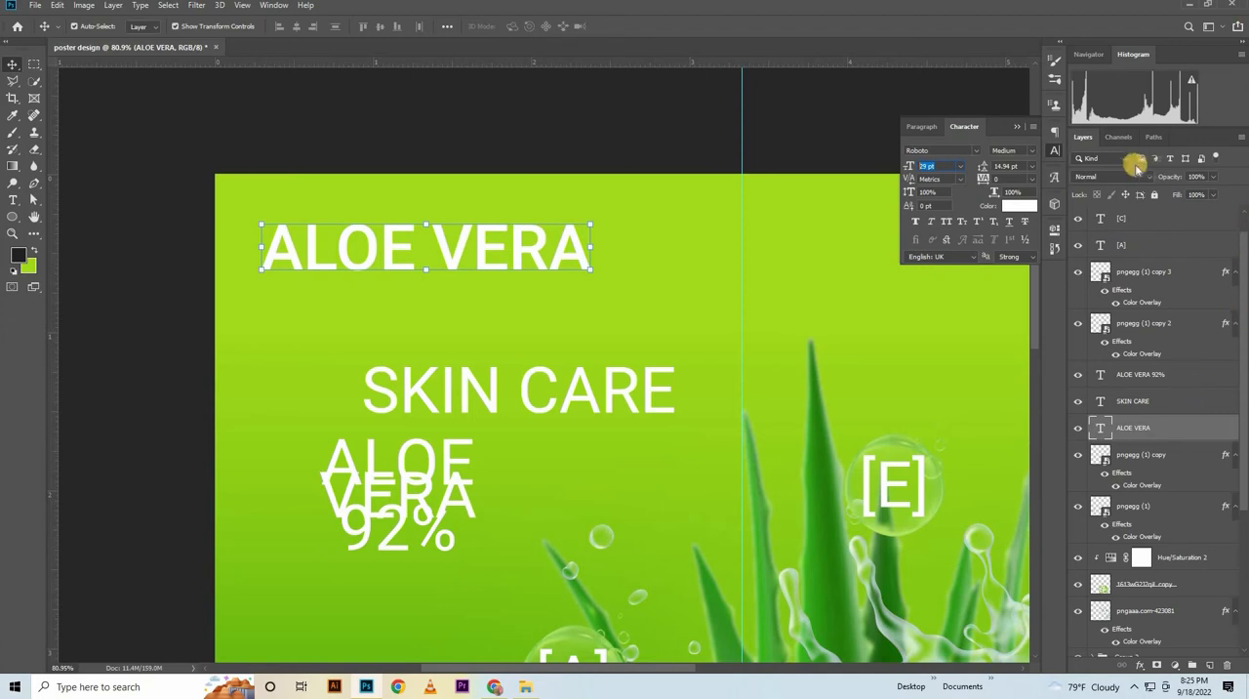
click(1024, 150)
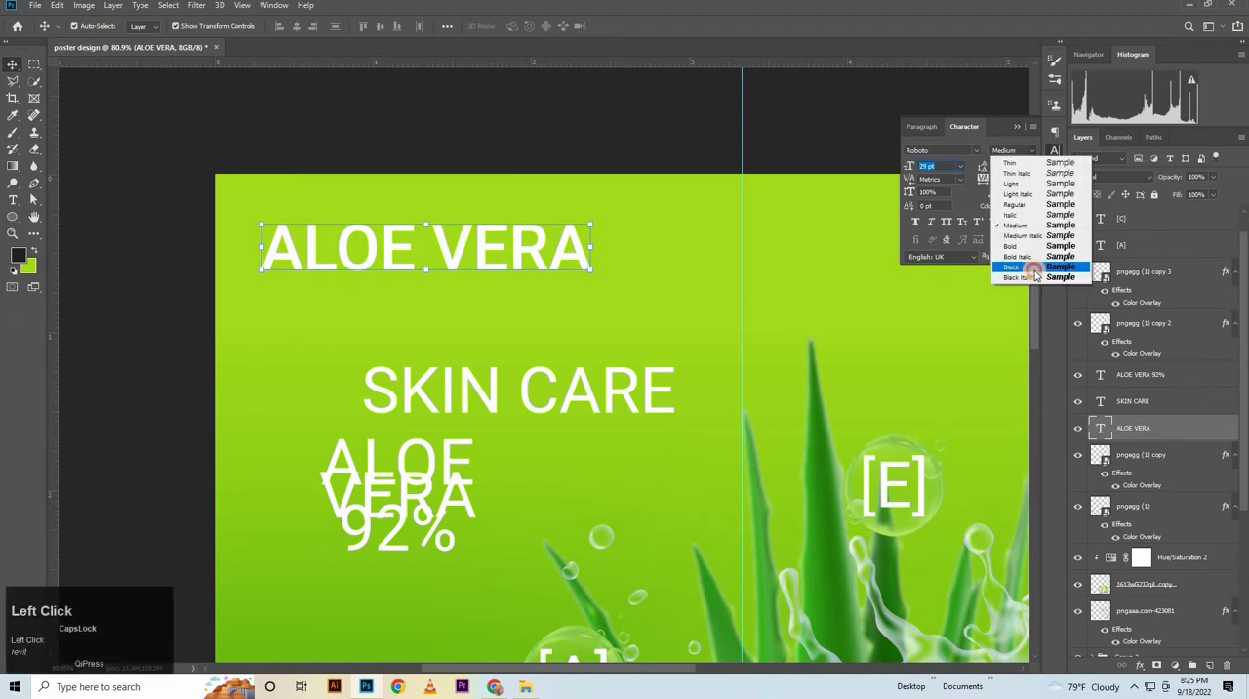
click(1019, 265)
key(Up)
key(Up)
key(Up)
key(Up)
key(Up)
key(Up)
key(Up)
key(Up)
key(Up)
key(Up)
key(Up)
key(Up)
key(Up)
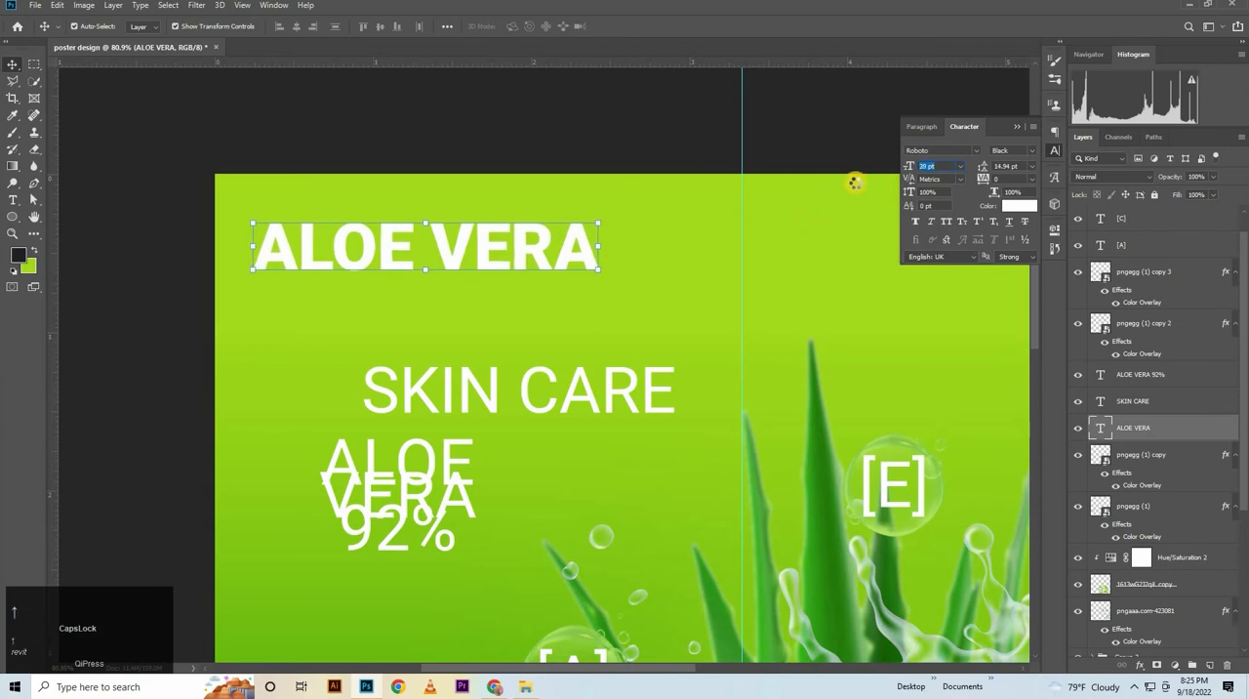
key(Up)
key(Up)
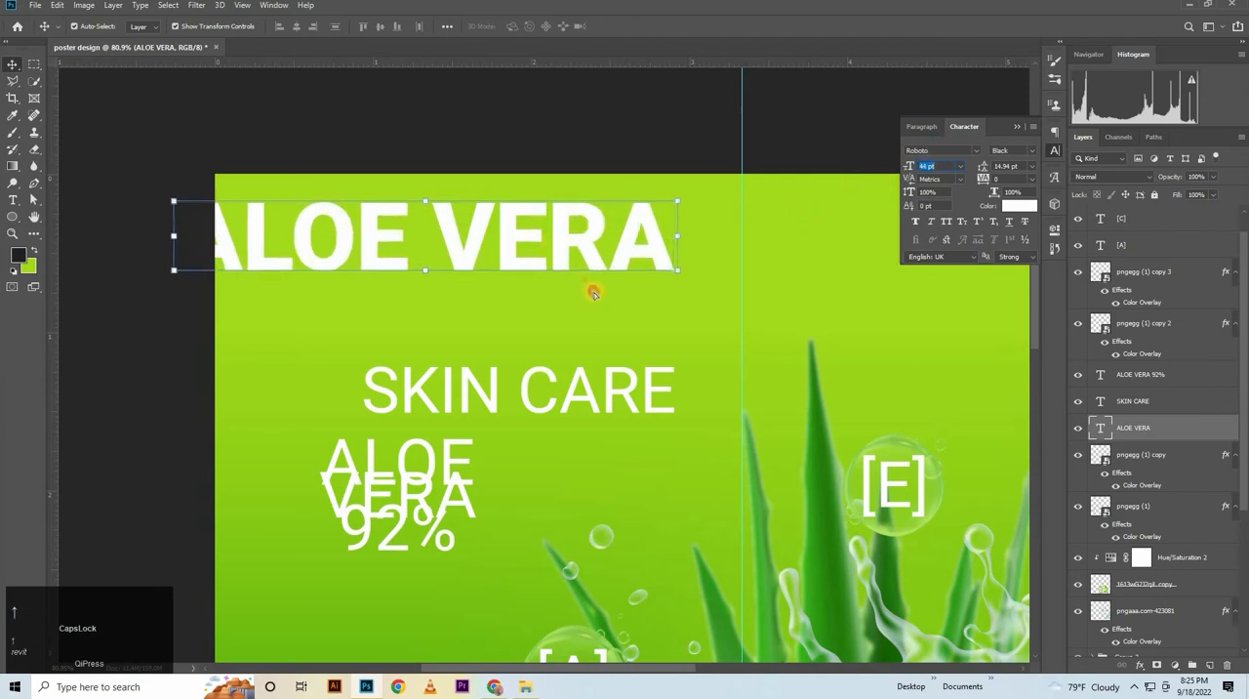
Shift the ALOE VERA heading inside the poster's left margin, scale it up and set its font size to 52 pt
drag(541, 237, 629, 286)
key(ctrl+z)
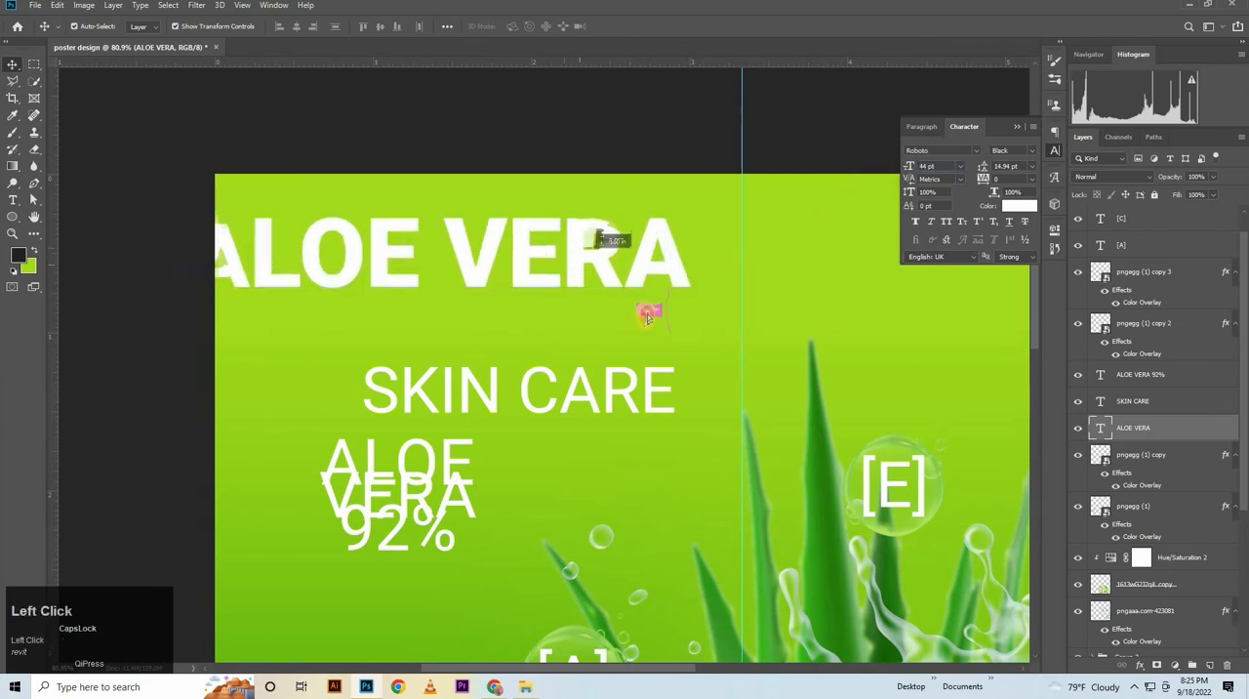
drag(673, 236, 850, 293)
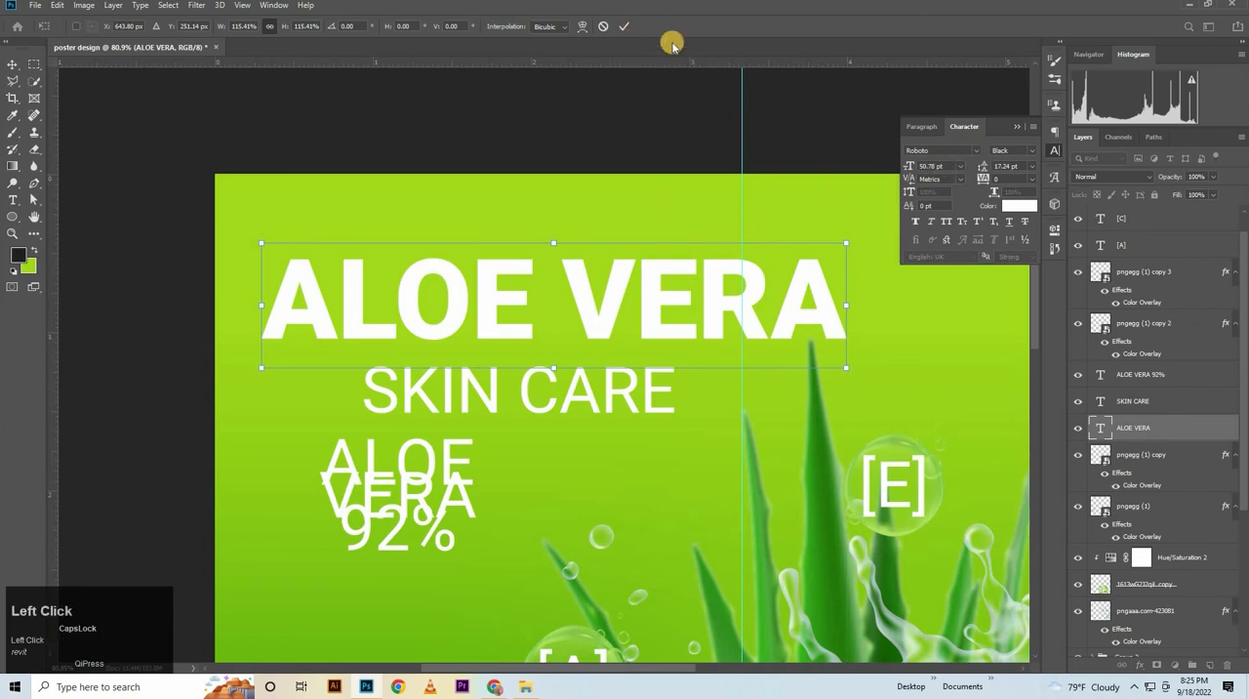
key(Return)
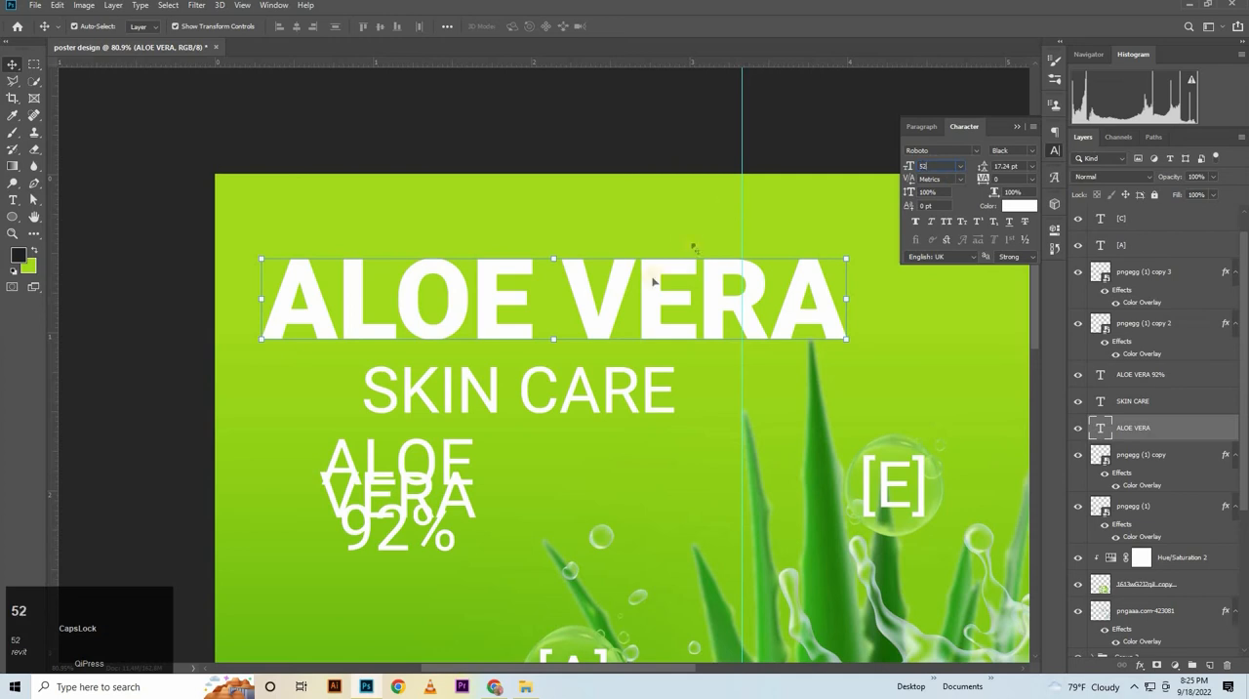
key(Return)
Nudge the ALOE VERA heading upward to widen the gap above SKIN CARE
key(Up)
key(Up)
key(Up)
key(Up)
key(Up)
key(Up)
key(Up)
key(Up)
key(Up)
key(Up)
key(Up)
key(Up)
key(Up)
key(Up)
key(Up)
key(Up)
key(Up)
key(Up)
key(Up)
key(Up)
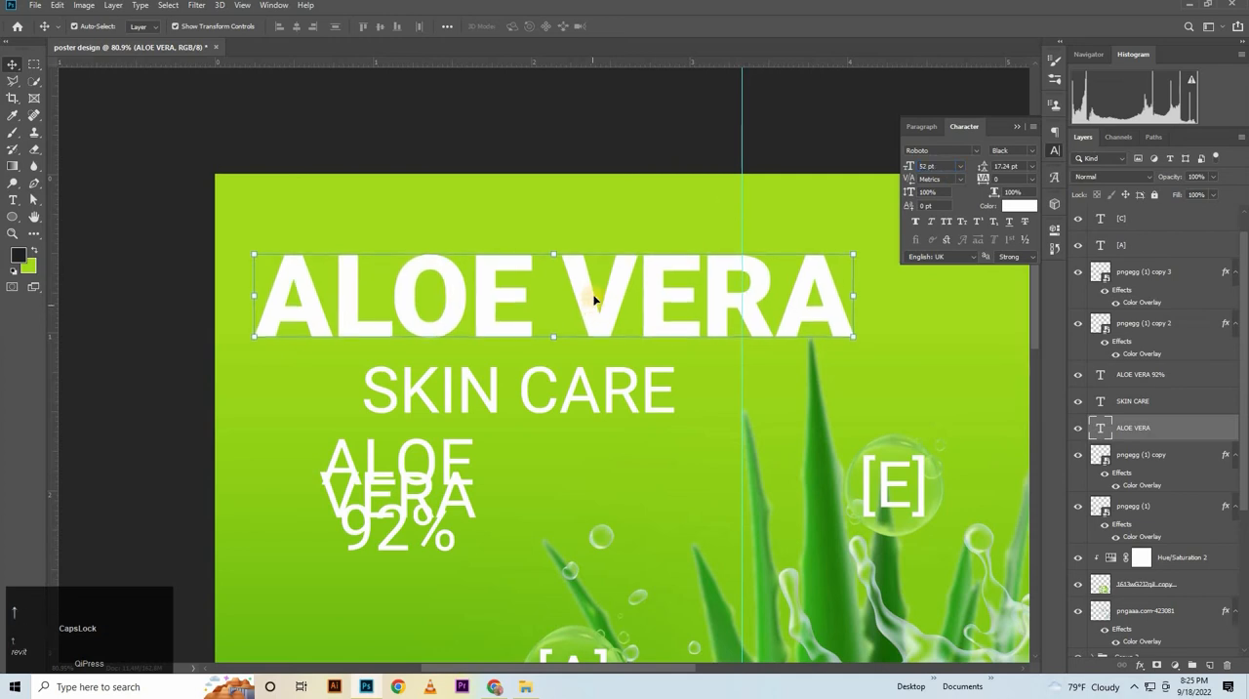
key(Up)
key(Up)
key(Up)
key(Up)
key(Up)
key(Up)
key(Up)
key(Up)
key(Up)
key(Up)
key(Up)
key(Up)
key(Up)
key(Up)
key(Up)
key(Up)
key(Up)
key(Up)
key(Up)
key(Up)
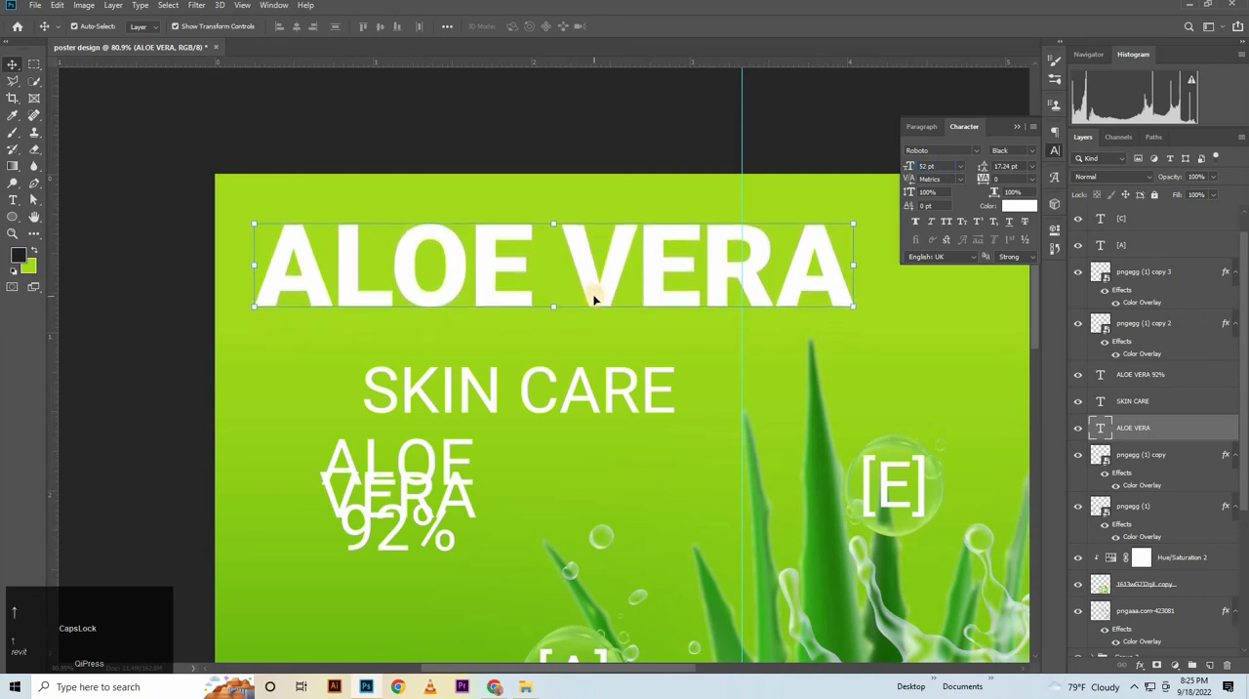
Place SKIN CARE beneath ALOE VERA near its left edge and set its font style to Roboto Medium
drag(564, 408, 460, 361)
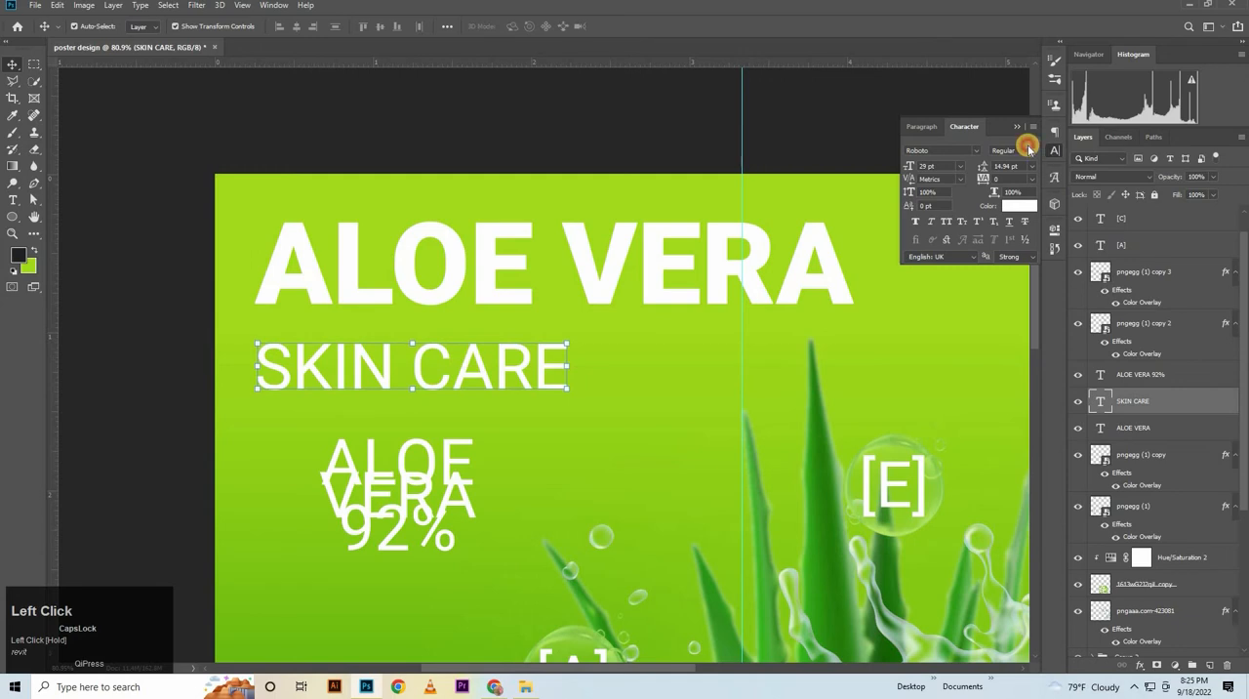
click(1027, 148)
click(1007, 222)
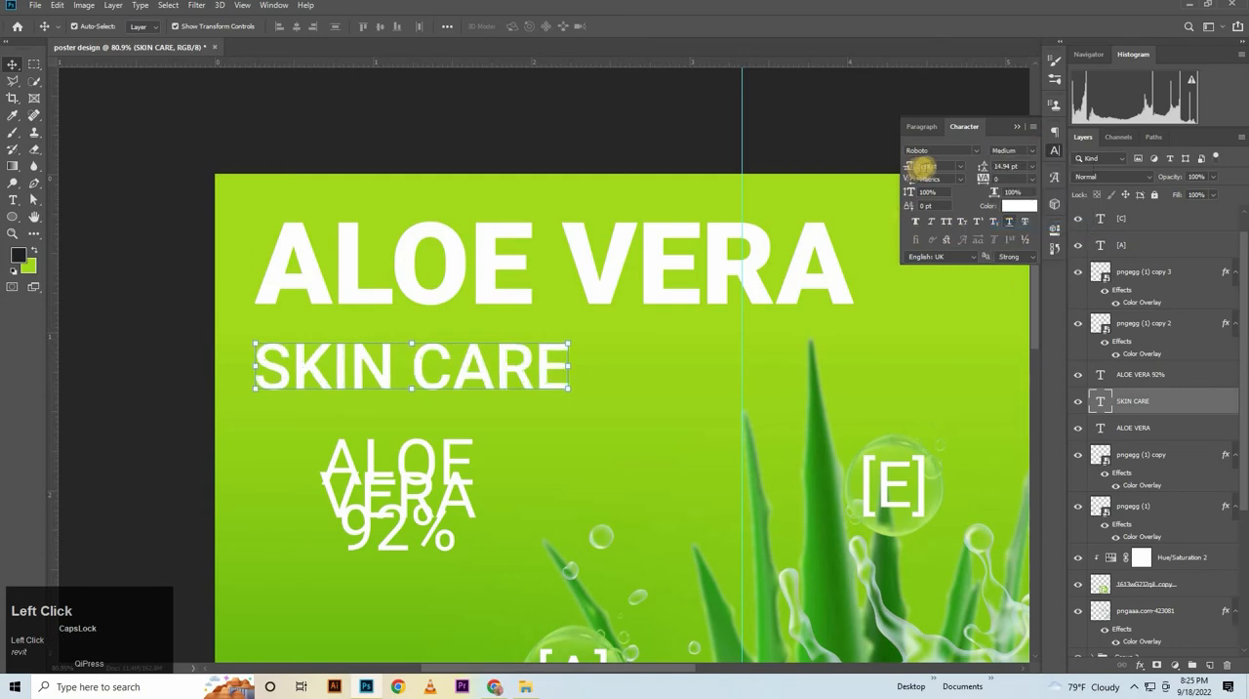
Scale up the SKIN CARE text and set its font size to 35 pt
drag(570, 365, 582, 365)
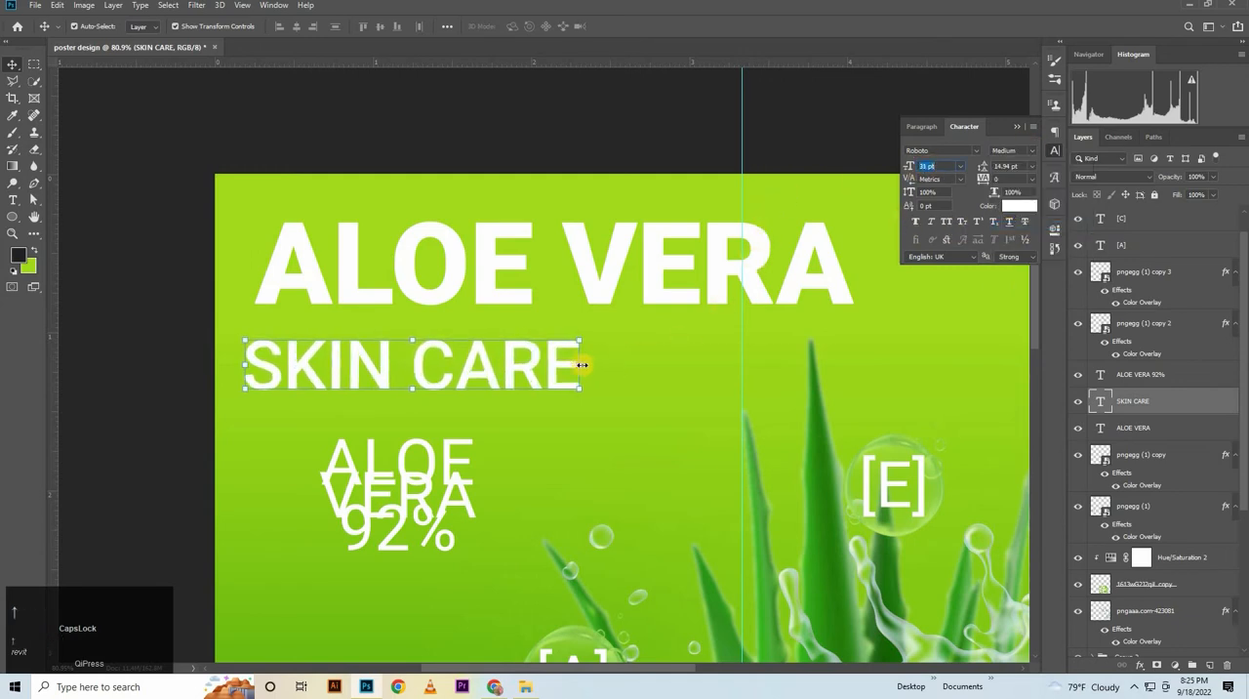
drag(450, 359, 641, 372)
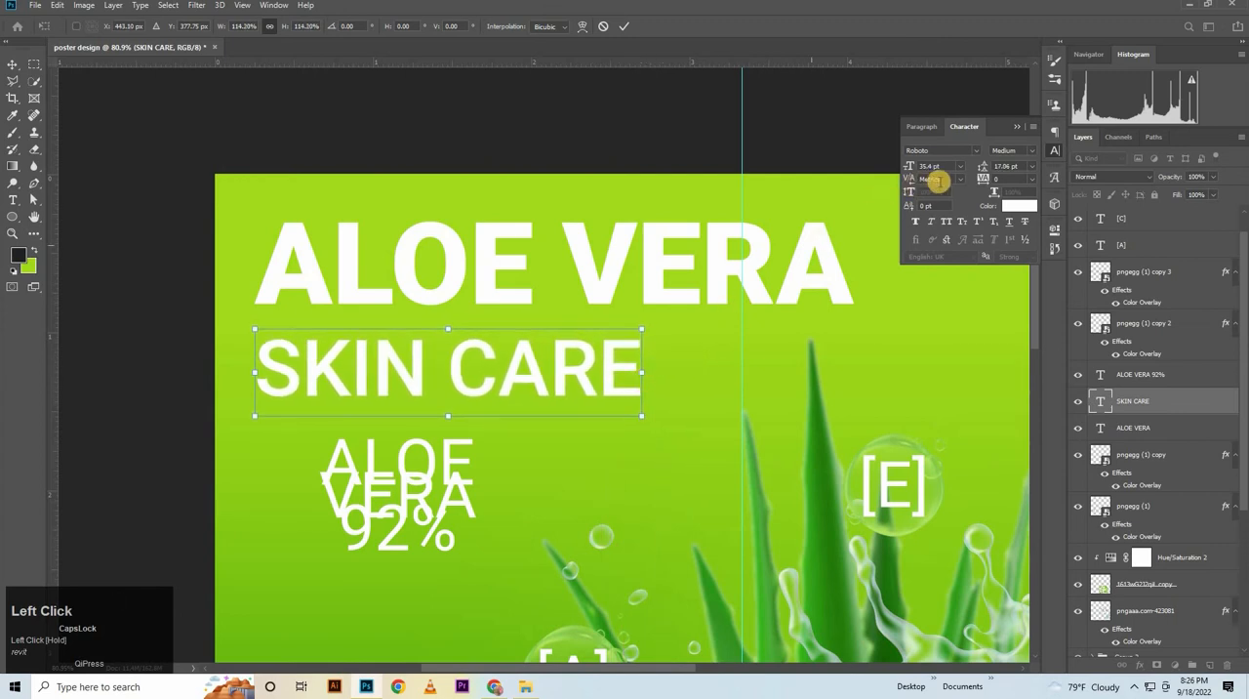
key(Return)
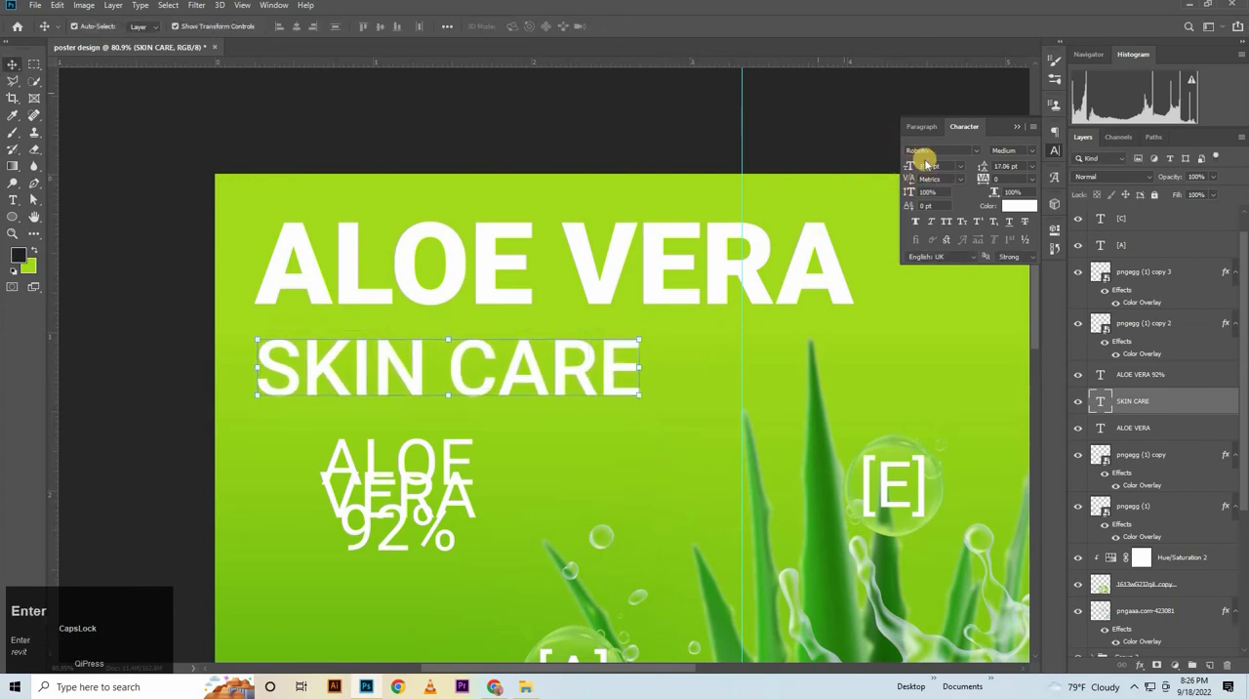
click(940, 165)
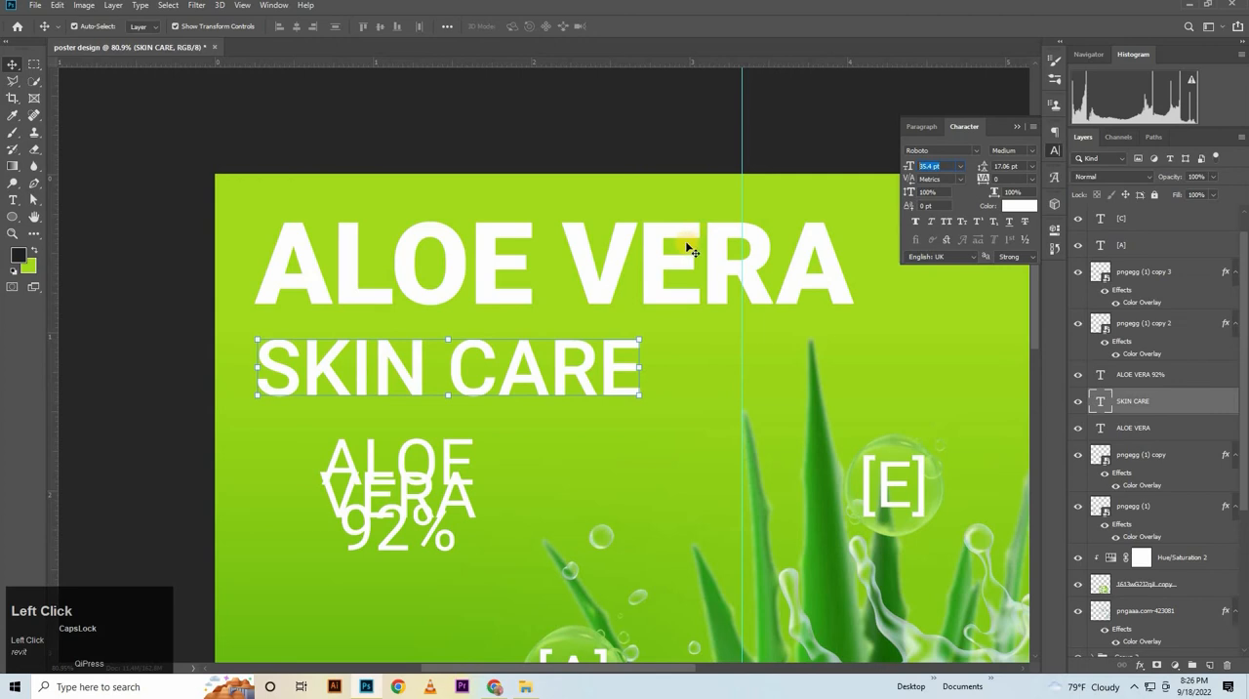
text(35)
key(Return)
Align SKIN CARE with the left edge of ALOE VERA and adjust the vertical gap between the two lines
drag(361, 365, 359, 346)
key(Down)
key(Down)
key(Down)
key(Down)
key(Down)
key(Down)
key(Down)
key(Down)
key(Down)
key(Down)
key(Down)
key(Down)
key(Down)
key(Down)
key(Down)
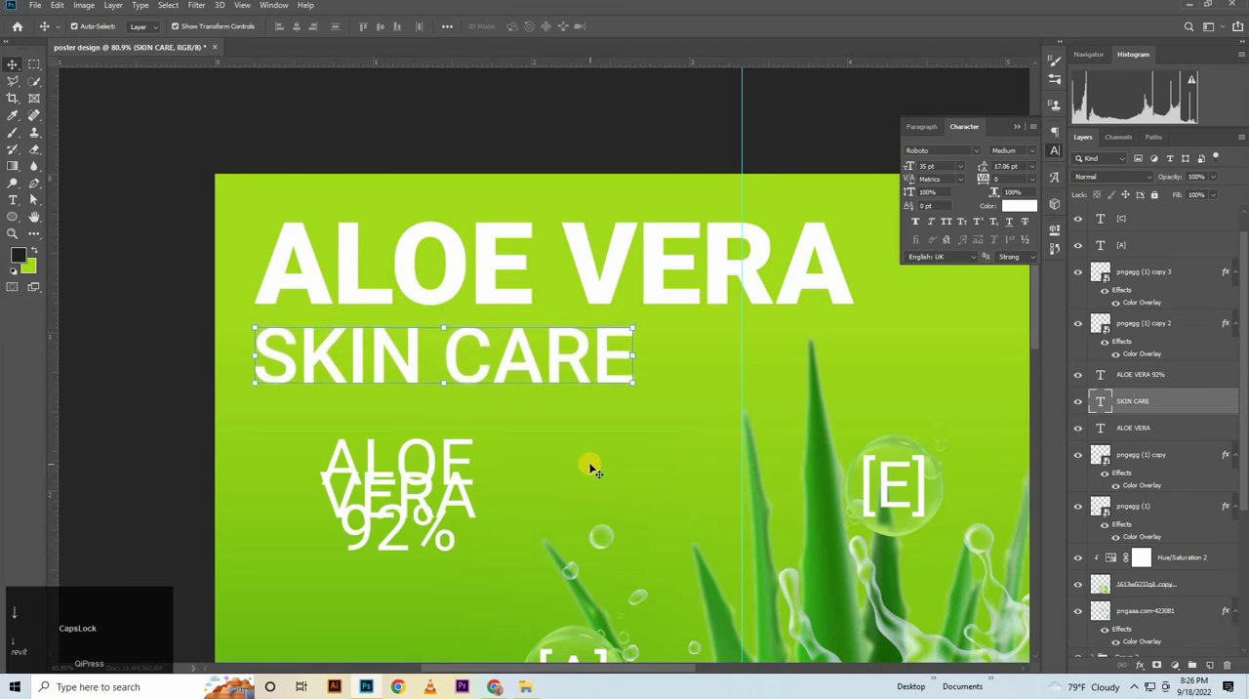
key(Down)
key(Down)
key(Down)
key(Down)
key(Down)
key(Down)
key(Down)
key(Down)
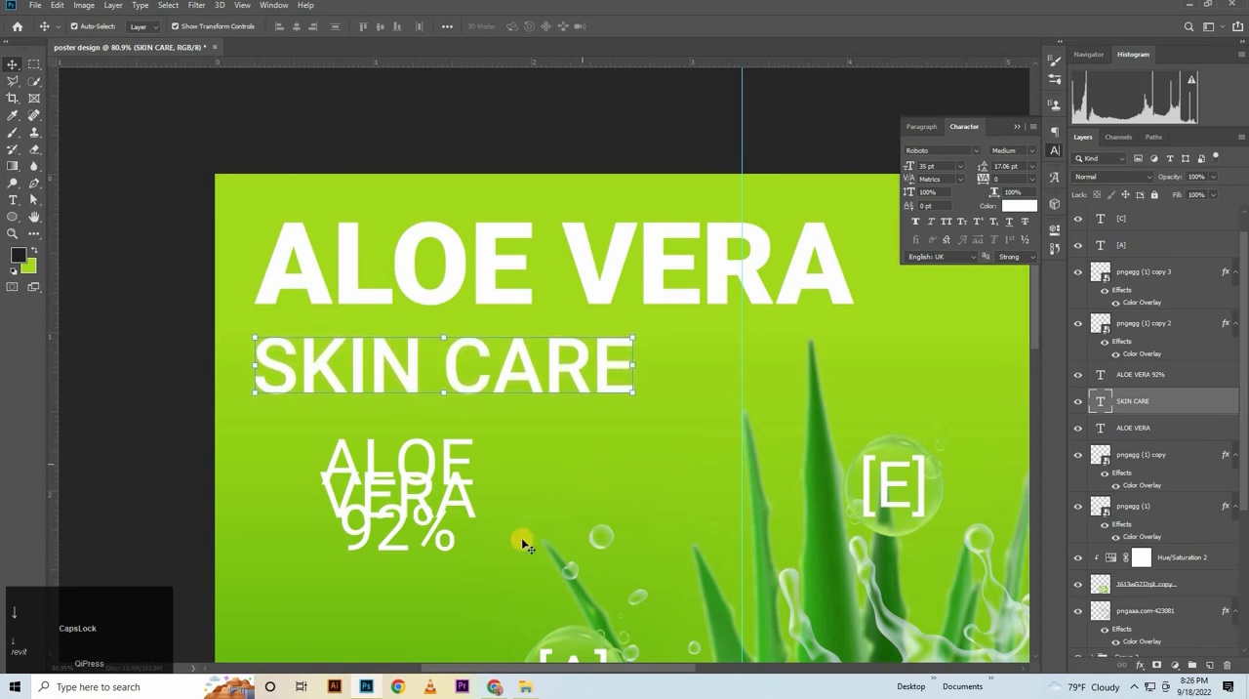
Try wider tracking on the three-line ALOE VERA 92% text block and reset it to 0
click(400, 483)
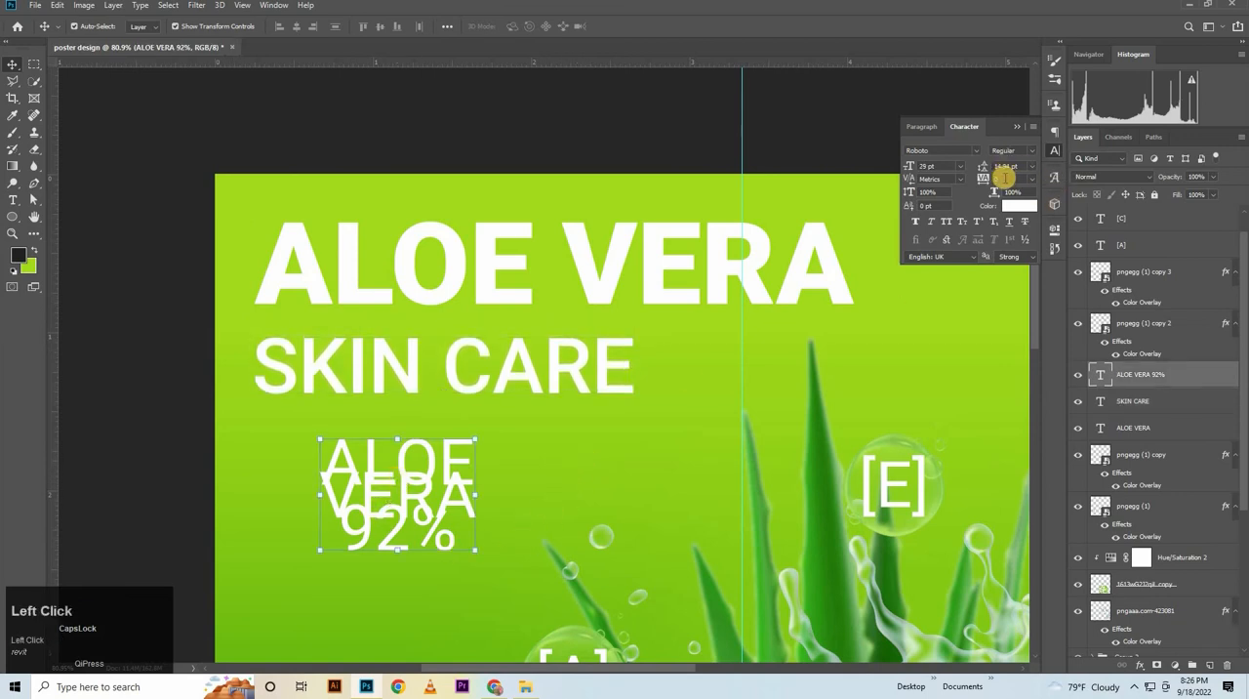
key(Up)
key(Up)
key(Down)
key(Down)
key(Down)
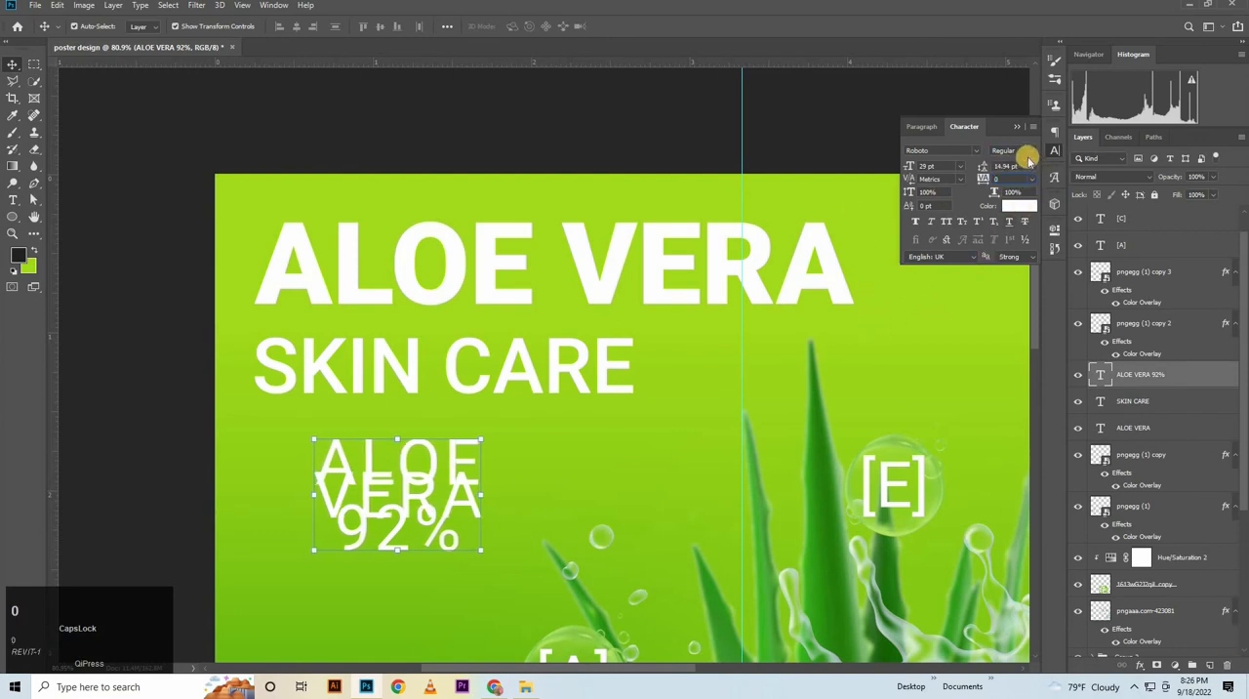
Set the leading of the three-line ALOE VERA 92% text block to 26 pt so its lines no longer overlap
drag(1018, 166, 890, 184)
key(Up)
key(Up)
key(Up)
key(Up)
key(Up)
key(Up)
key(Up)
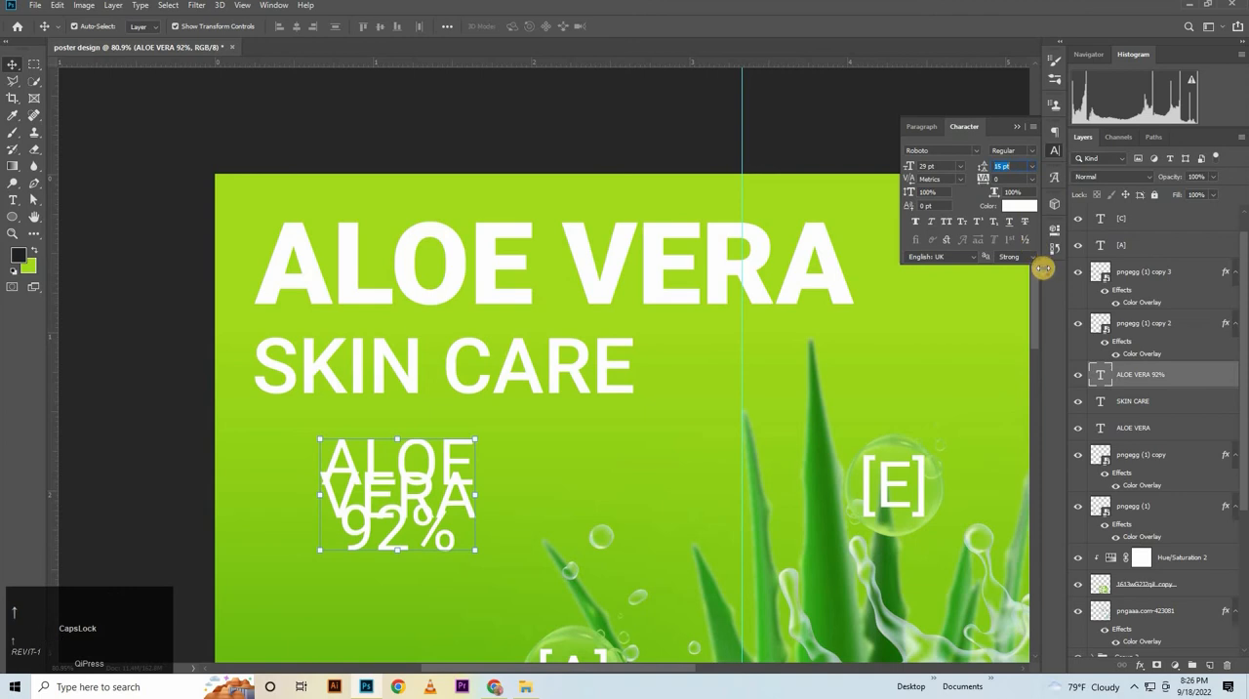
key(Up)
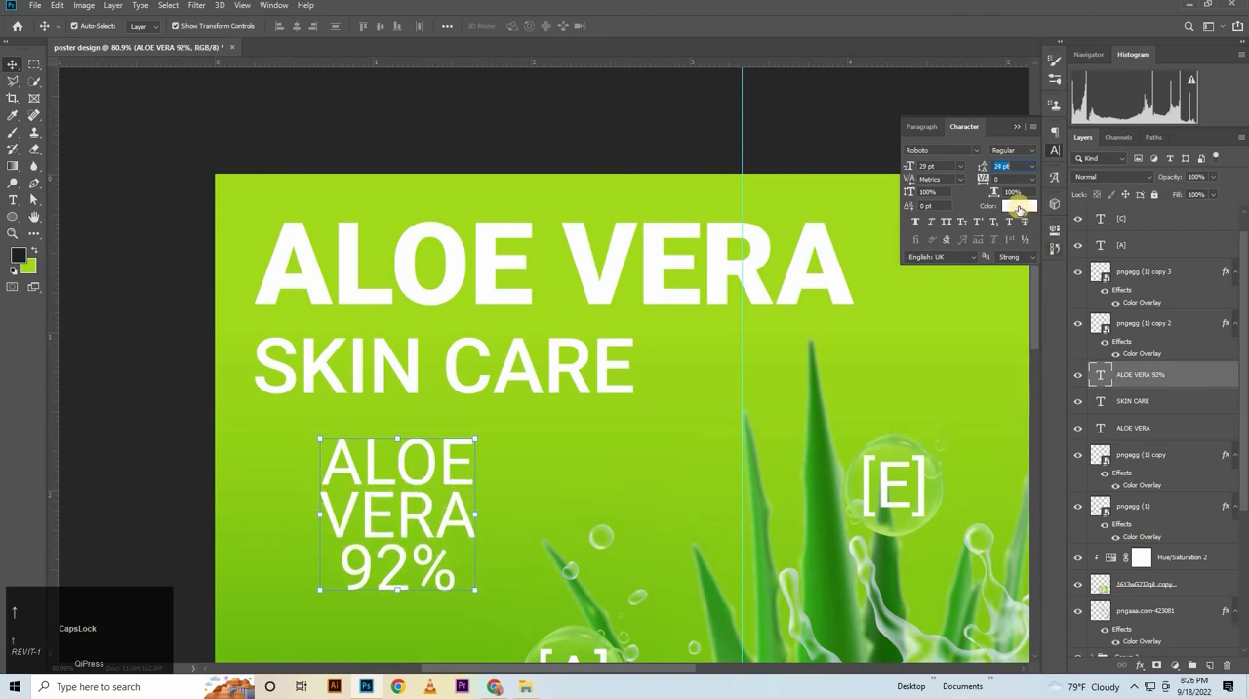
key(Up)
key(Up)
key(Up)
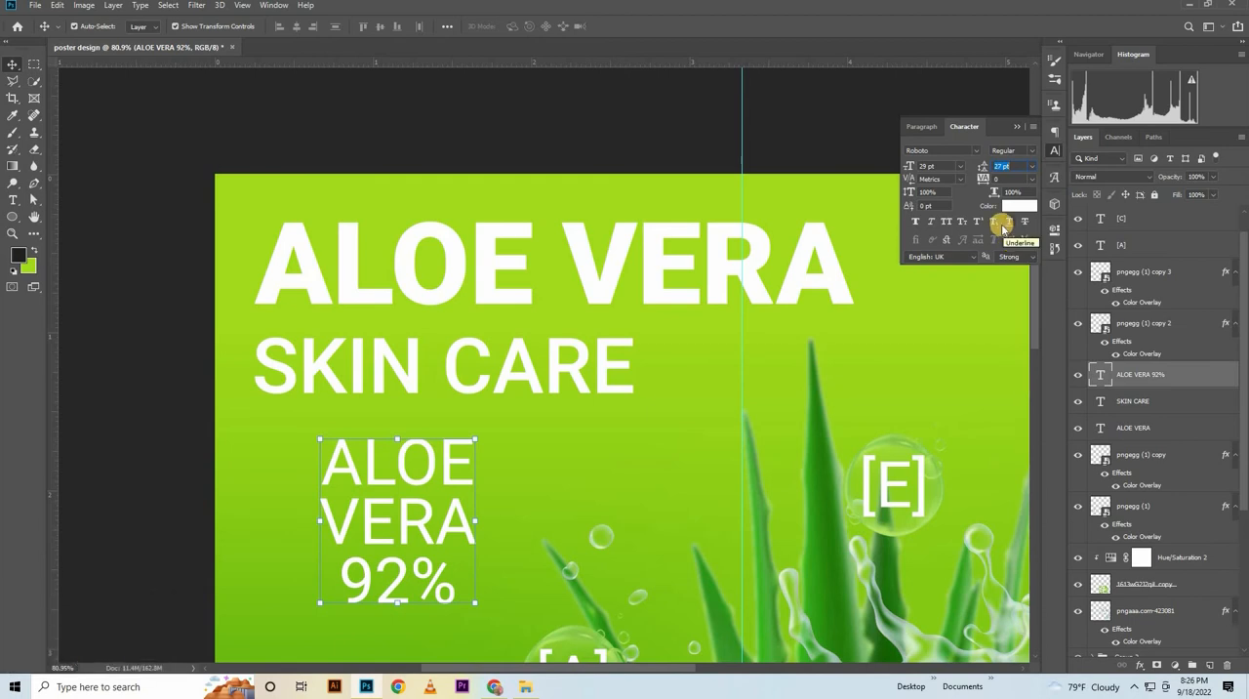
key(Down)
Set the three-line ALOE VERA 92% block to Roboto Medium and left-align its text
click(1032, 151)
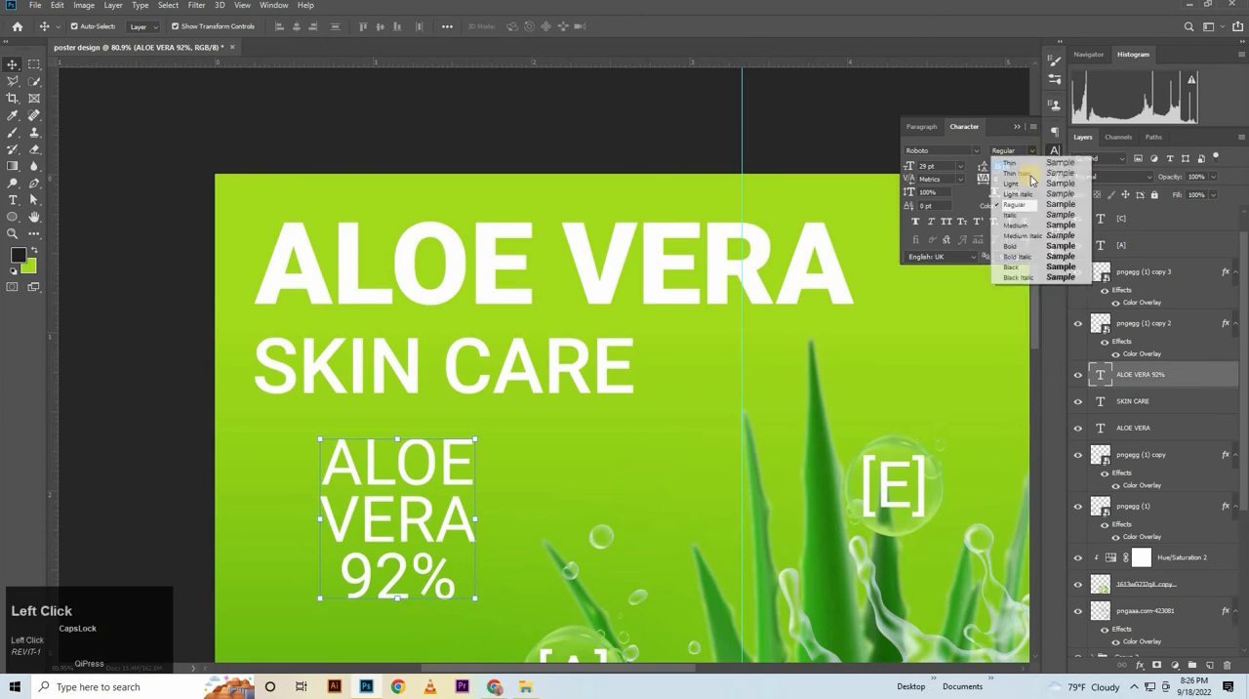
click(1020, 223)
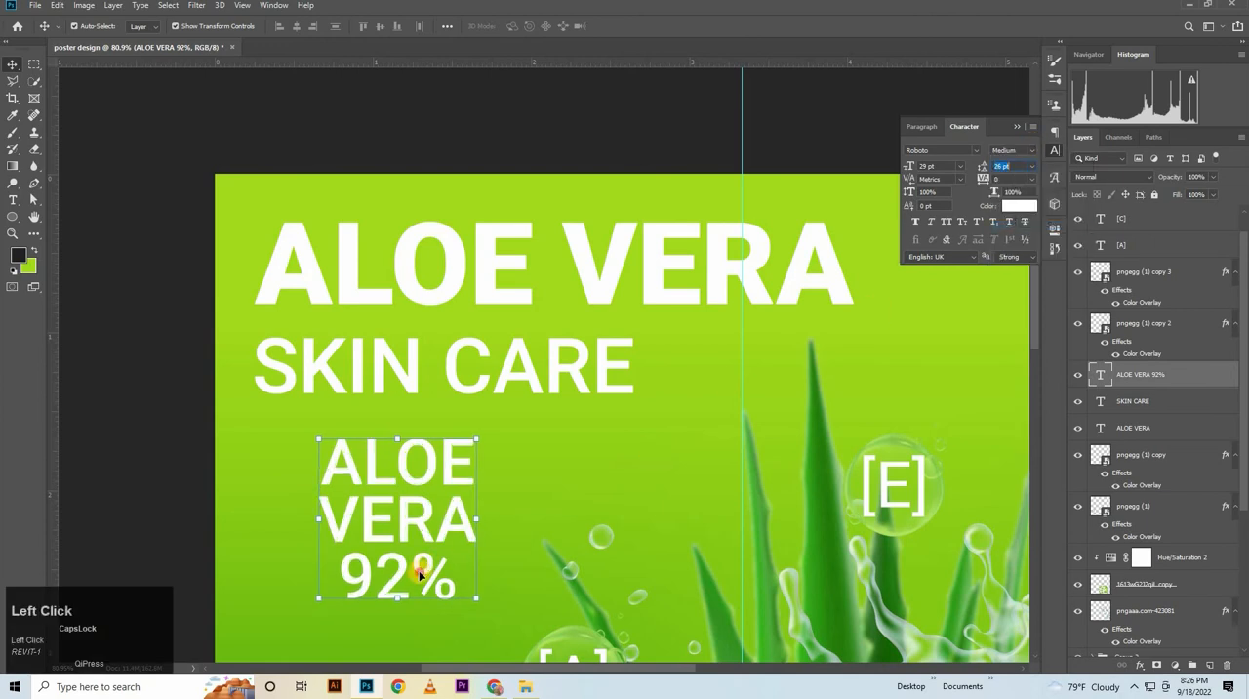
click(10, 199)
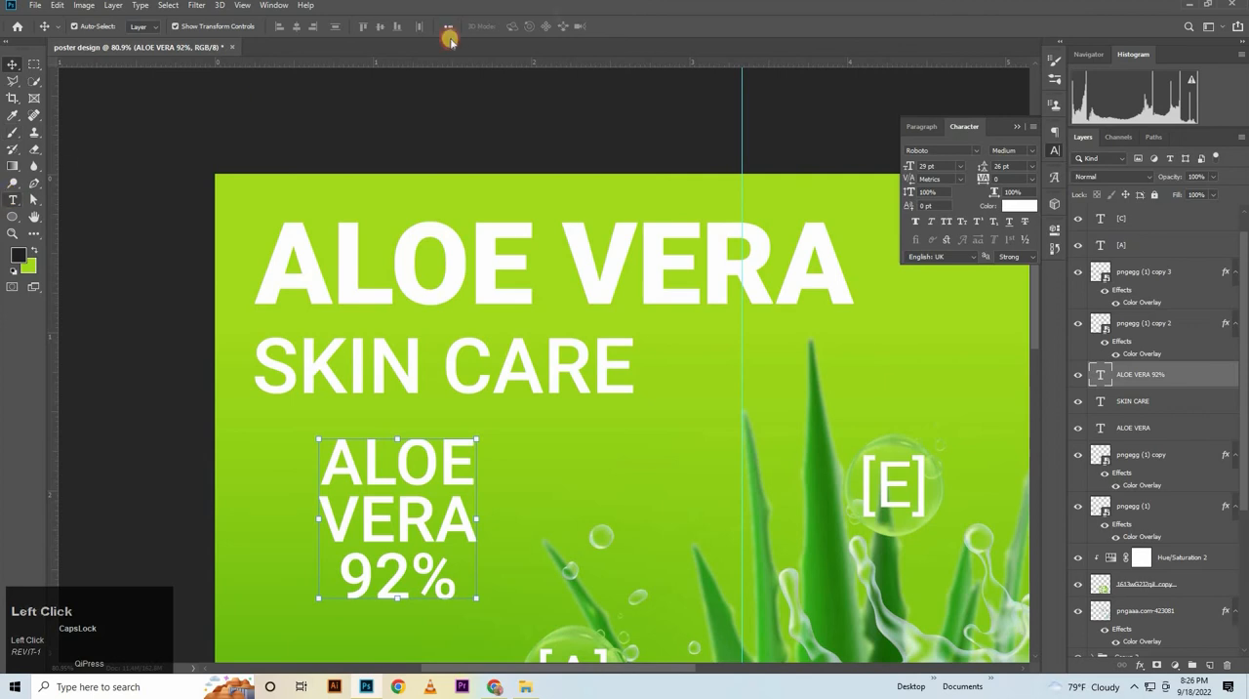
click(459, 27)
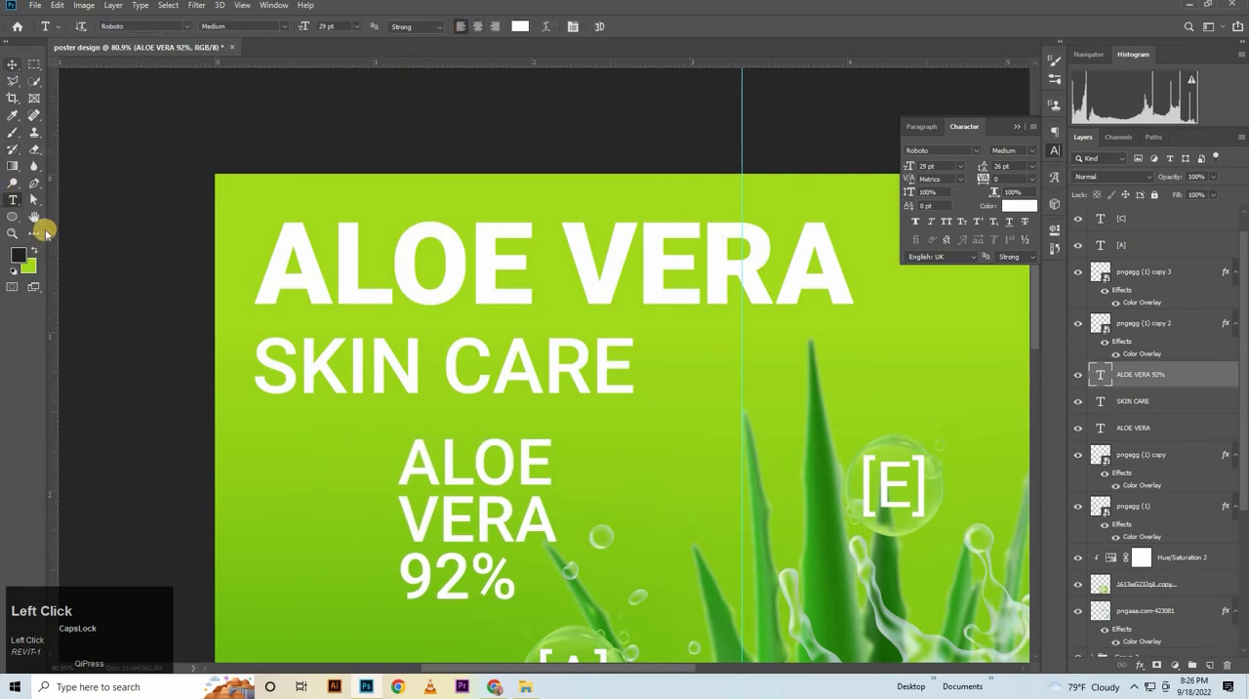
Format only the 92% line of the text block as Roboto Black at 33 pt
drag(400, 578, 519, 585)
click(928, 166)
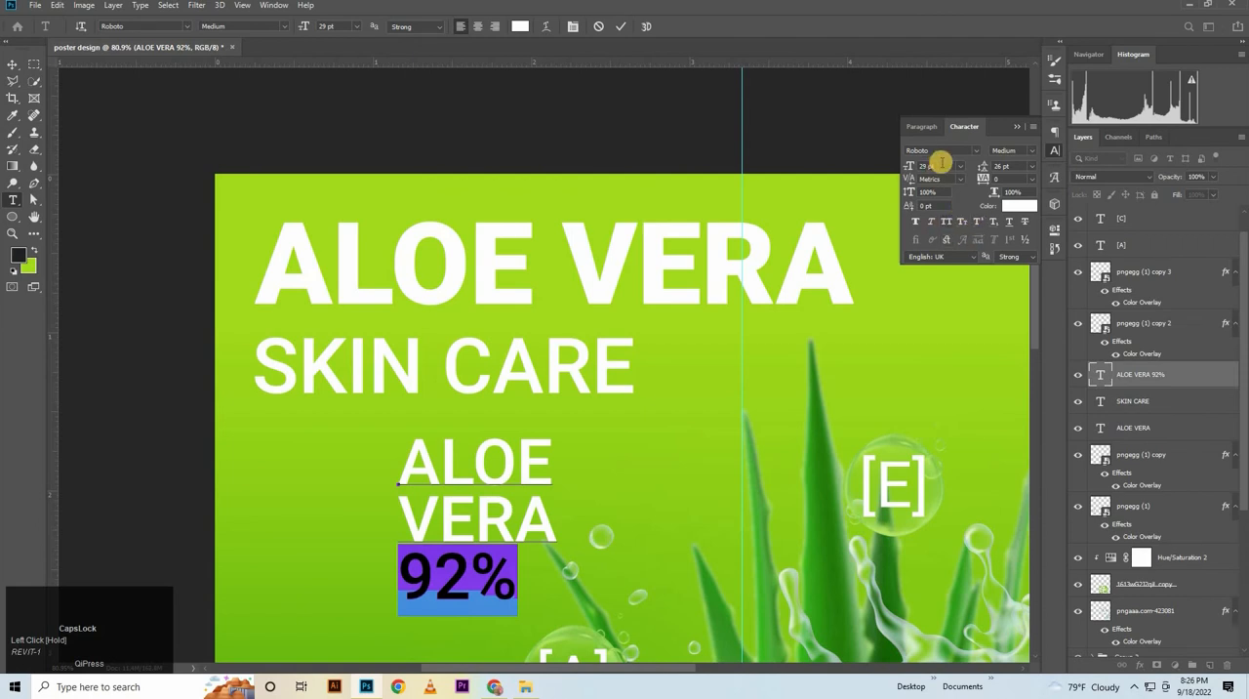
key(Up)
key(Up)
key(Up)
key(Up)
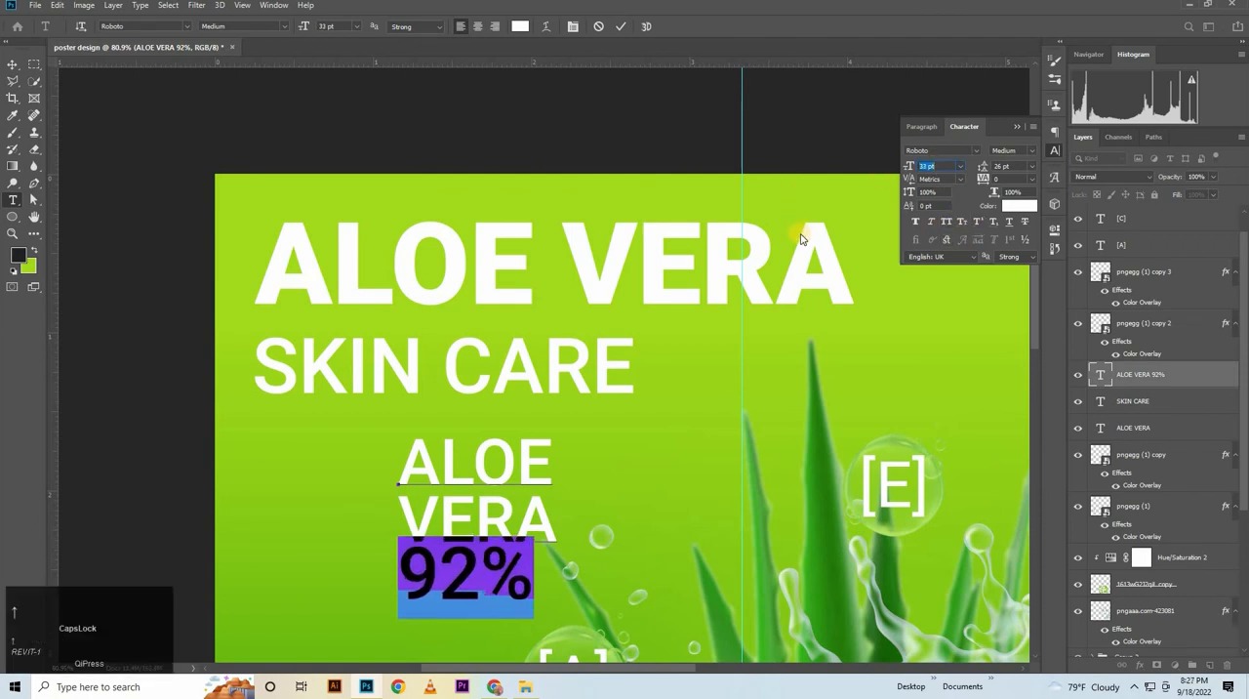
click(1031, 148)
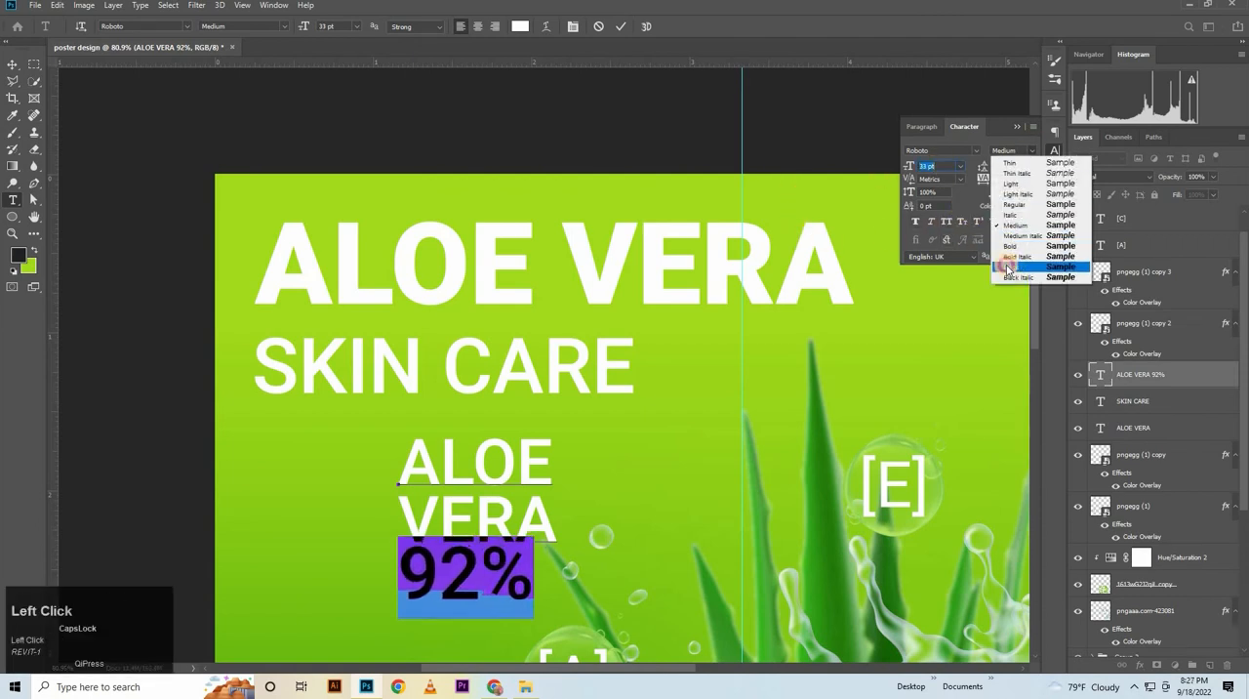
click(1009, 267)
click(488, 590)
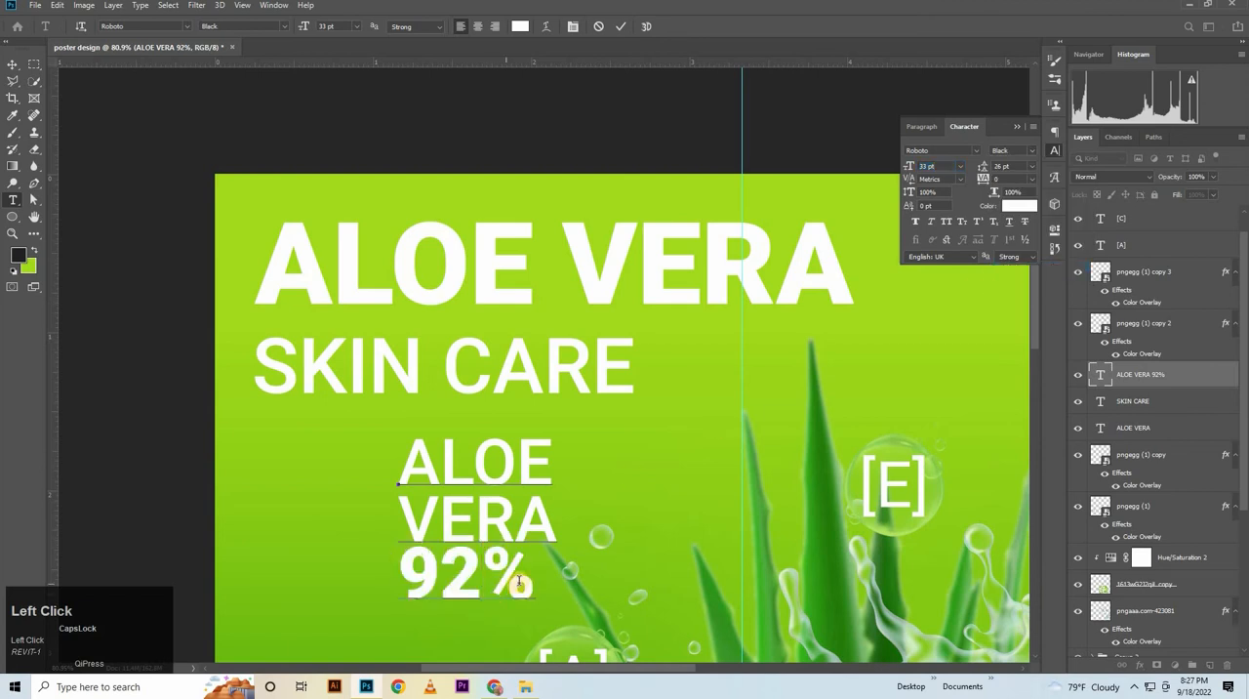
Increase the leading of the VERA and 92% lines in the text block to 28 pt
drag(487, 602, 398, 493)
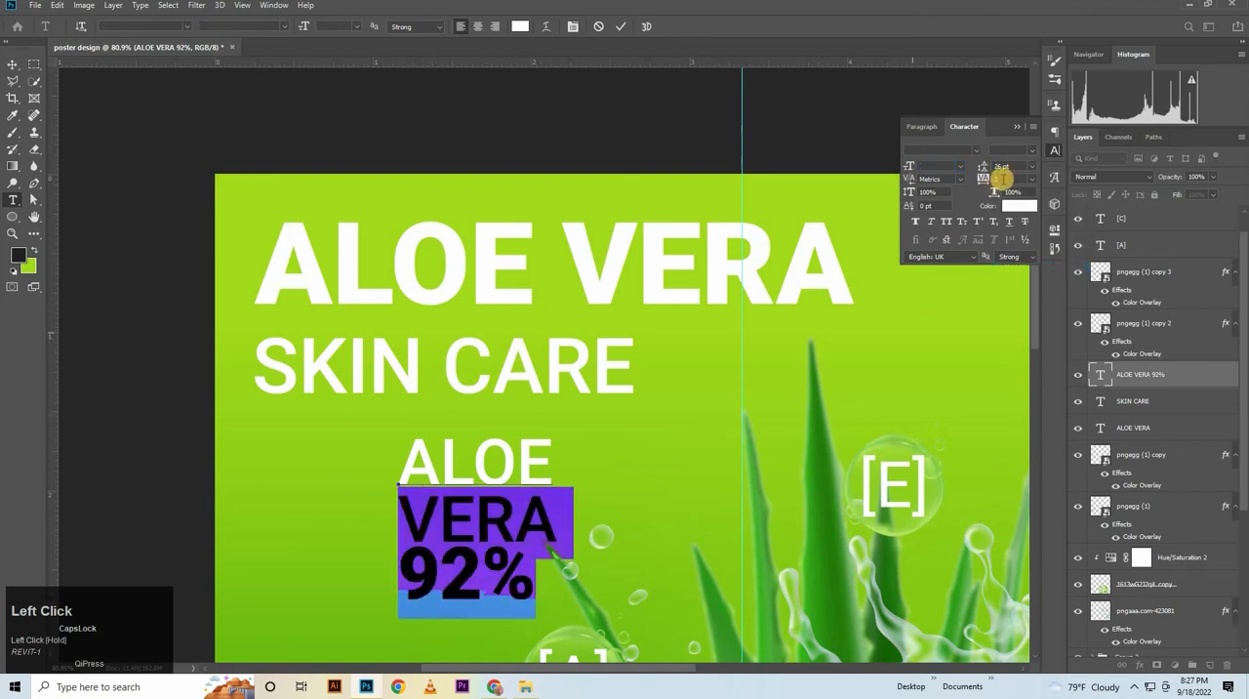
drag(921, 183, 925, 186)
key(Up)
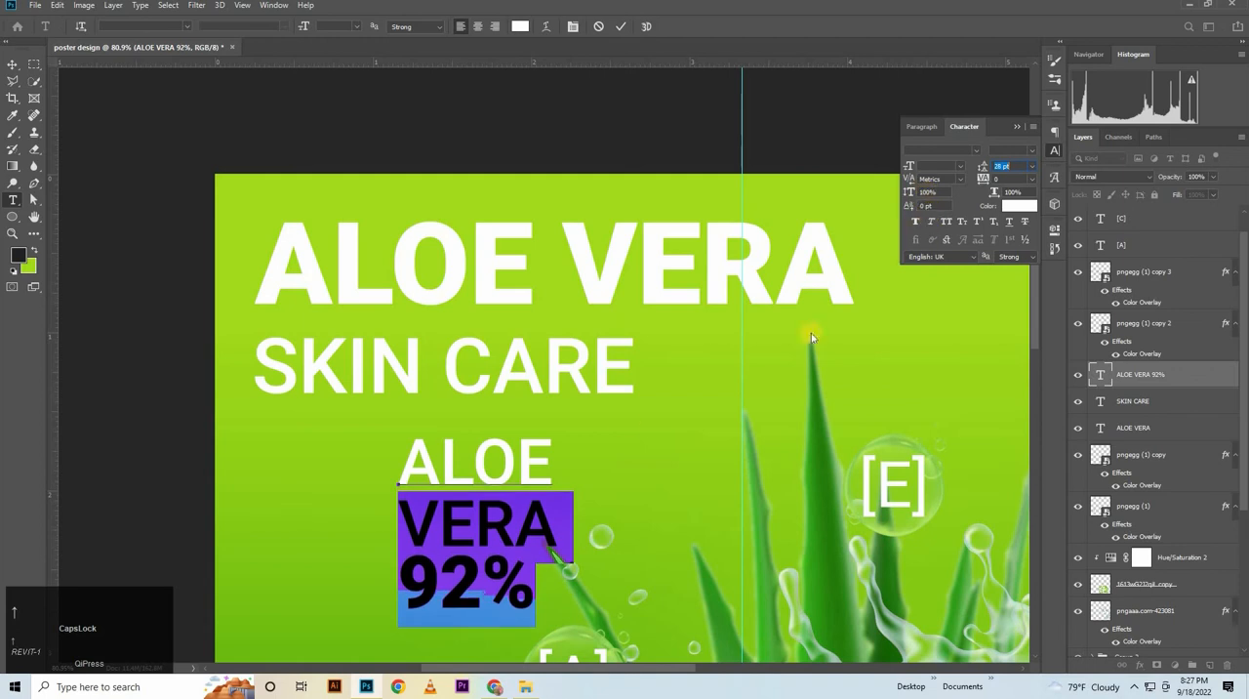
Move the ALOE VERA 92% text onto the poster's lower-left bubble and scale it to about 64% so it fits inside
click(466, 532)
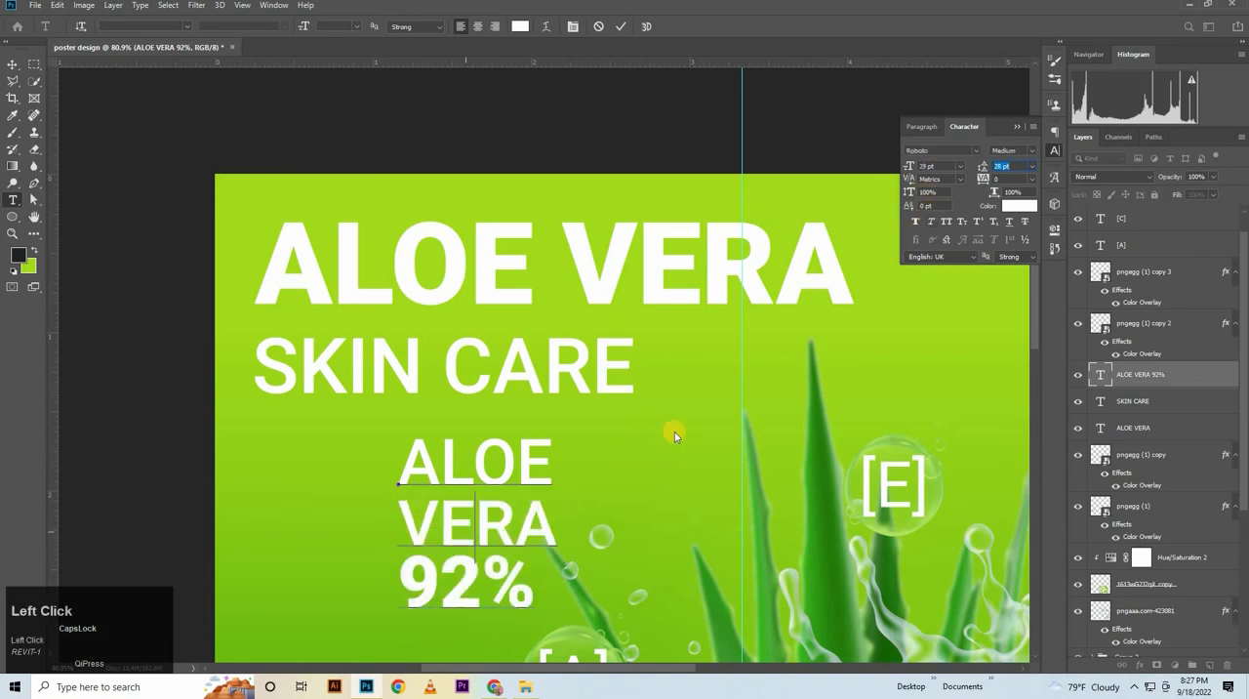
click(621, 28)
click(12, 66)
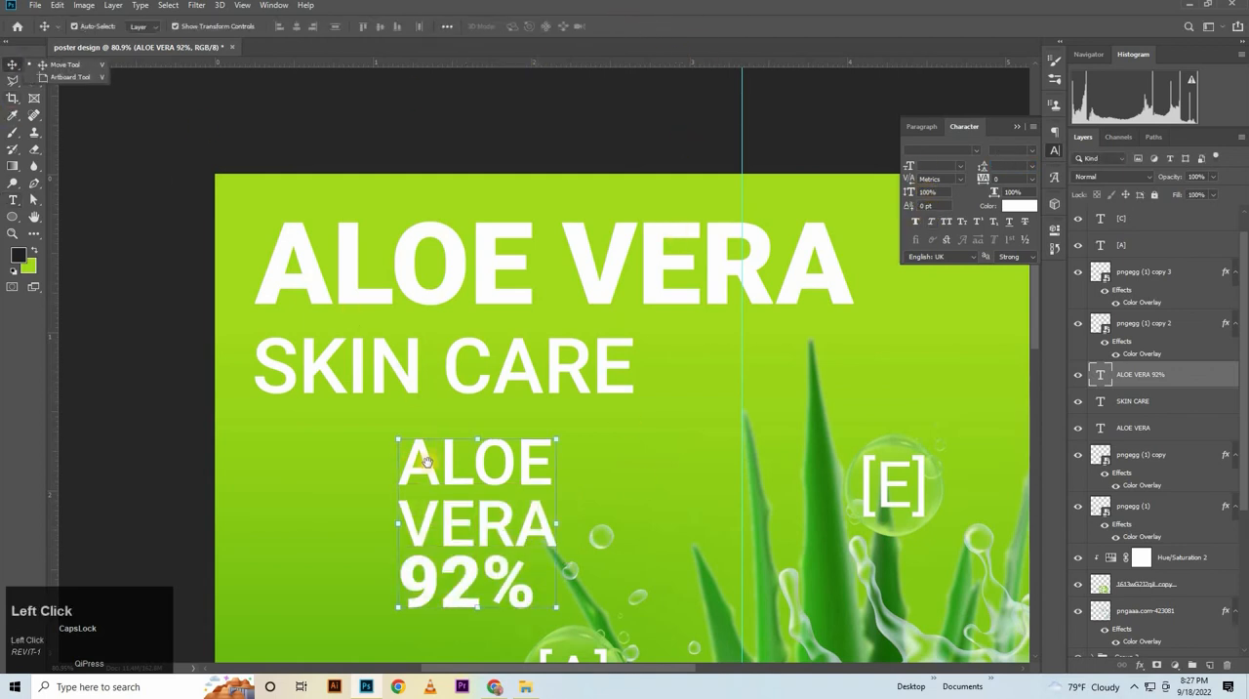
key(space)
drag(427, 465, 577, 145)
drag(673, 179, 554, 551)
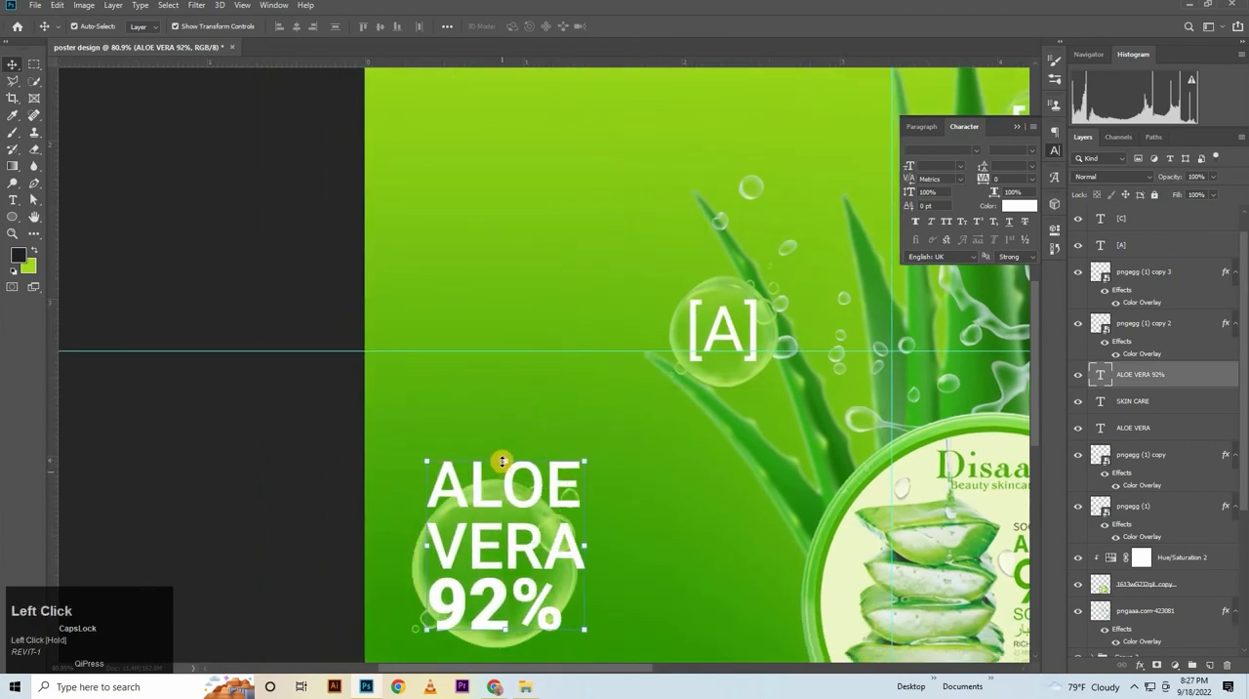
drag(503, 457, 511, 523)
drag(513, 598, 492, 558)
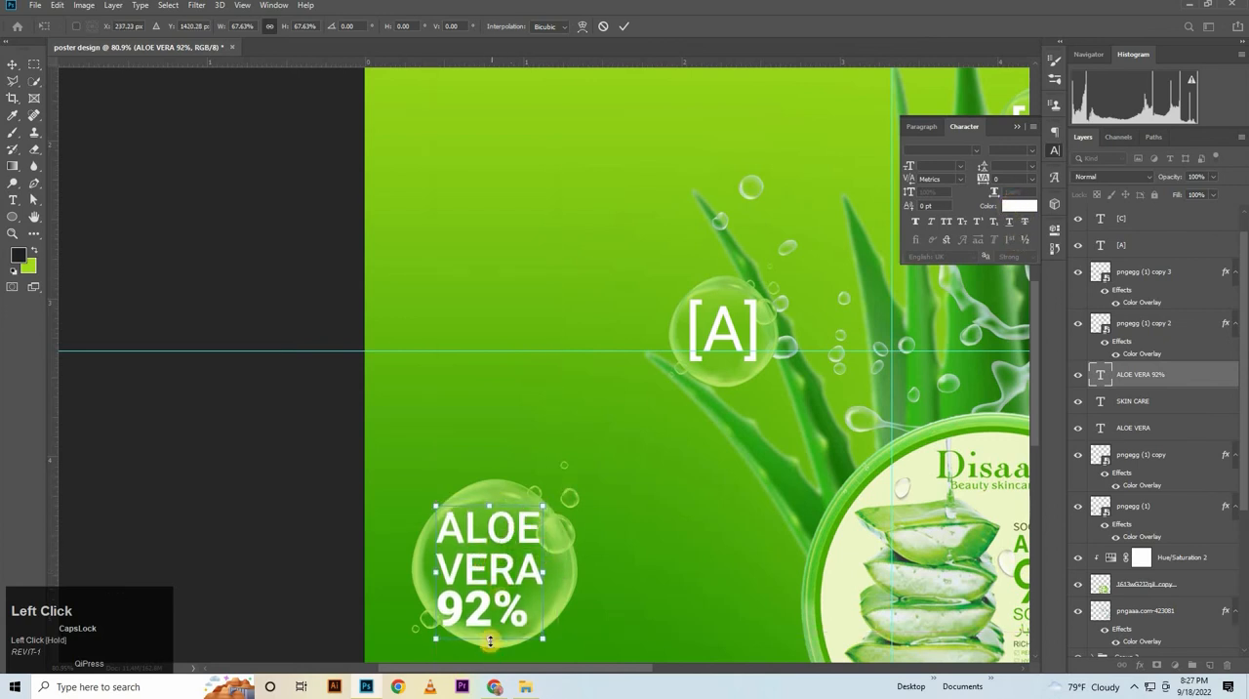
drag(496, 633, 508, 590)
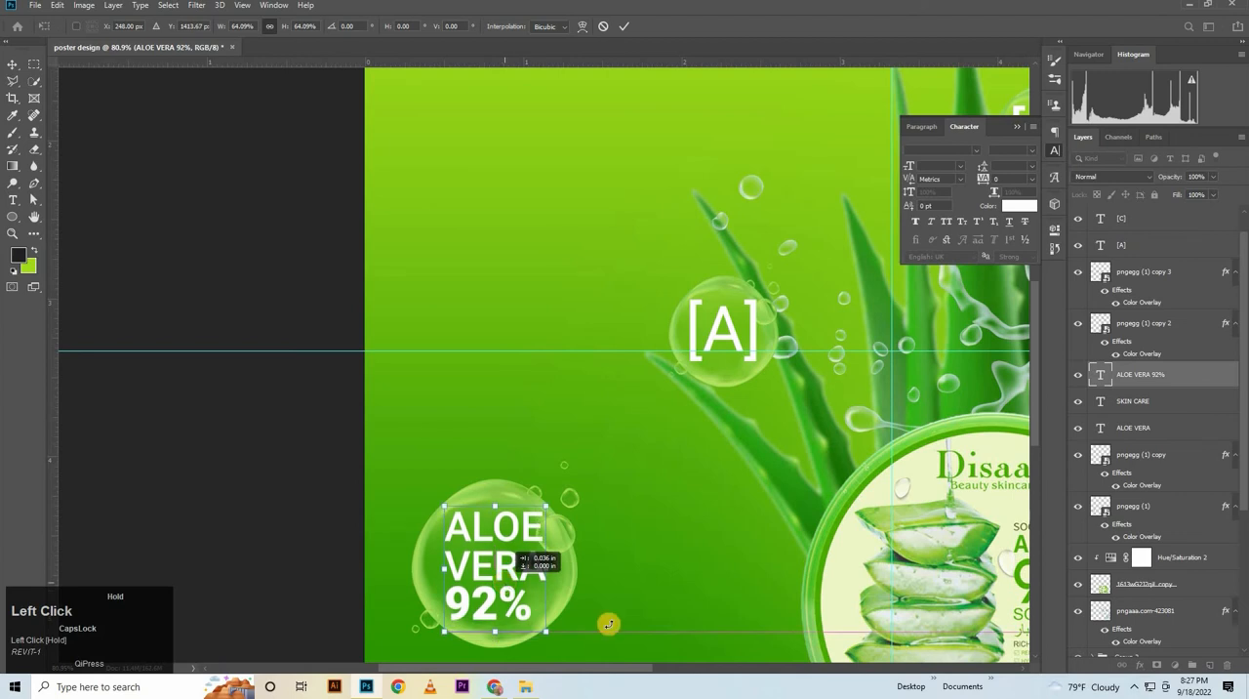
click(624, 26)
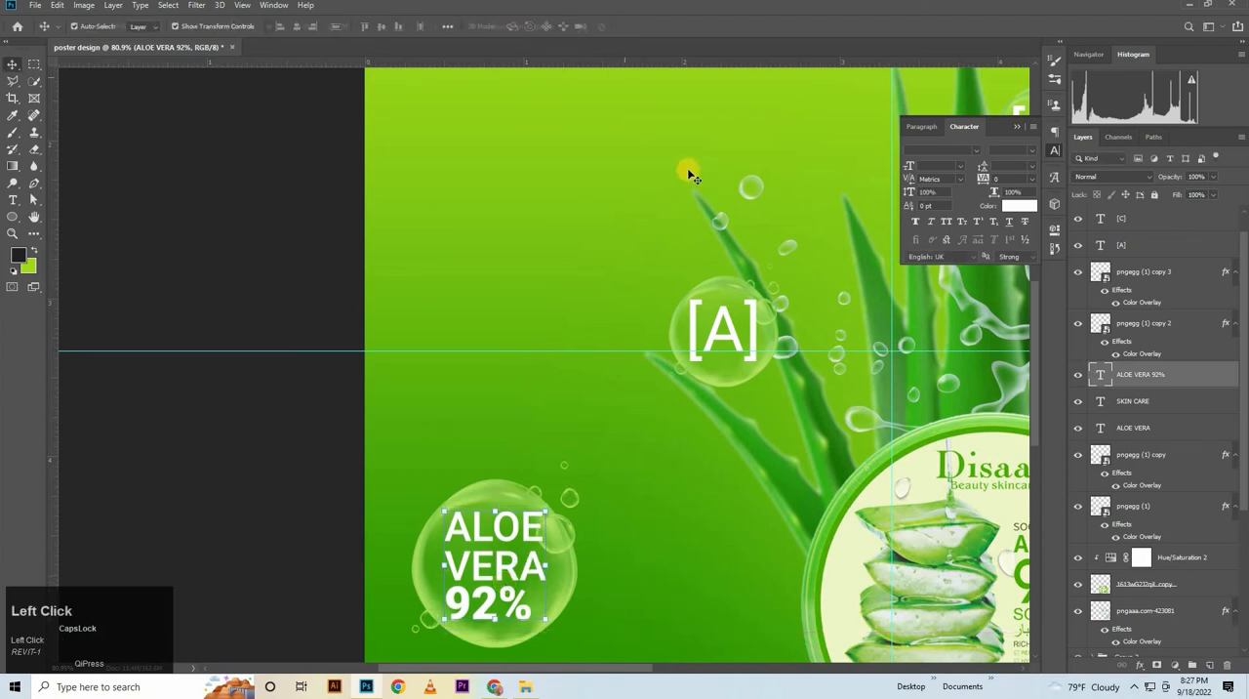
Select the ALOE VERA and SKIN CARE headings and shift them slightly down together
drag(660, 159, 578, 574)
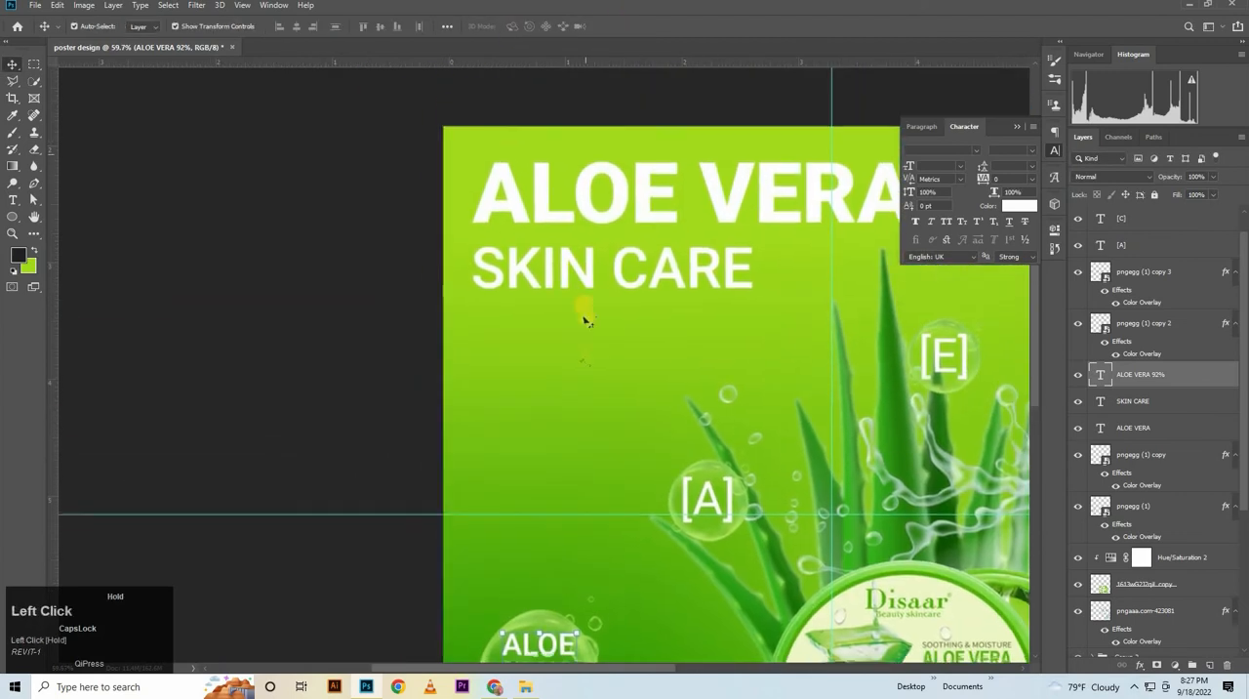
click(593, 279)
shift+click(625, 208)
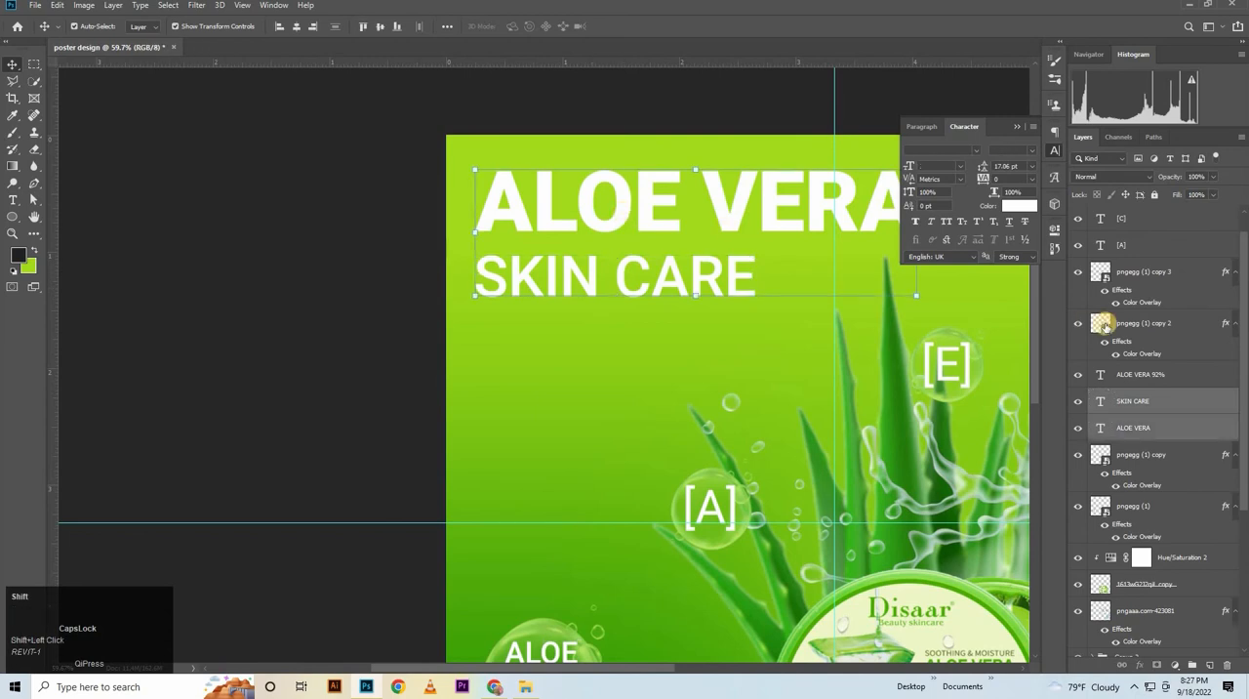
key(shift+Down)
key(shift+Down)
key(shift+Down)
key(shift+Down)
key(shift+Down)
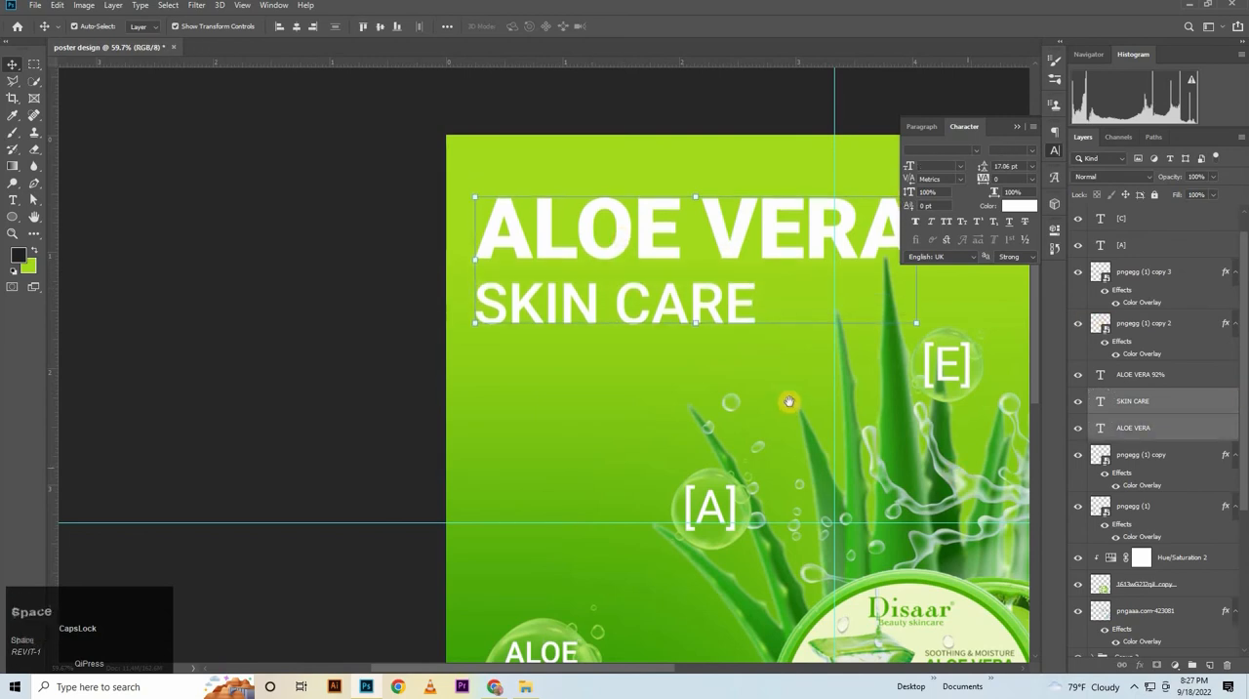
drag(700, 365, 603, 323)
click(134, 326)
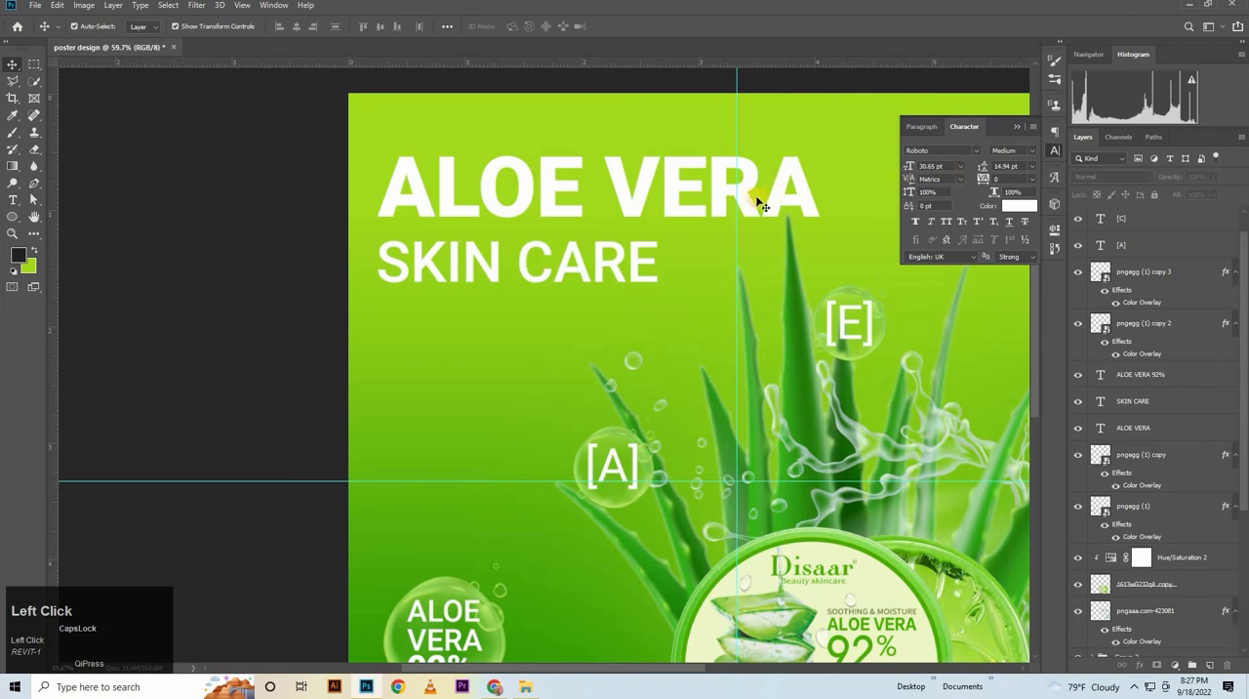
Add a left-aligned Lorem ipsum paragraph box below SKIN CARE in Roboto Regular, 8 pt with 8 pt leading
text(8)
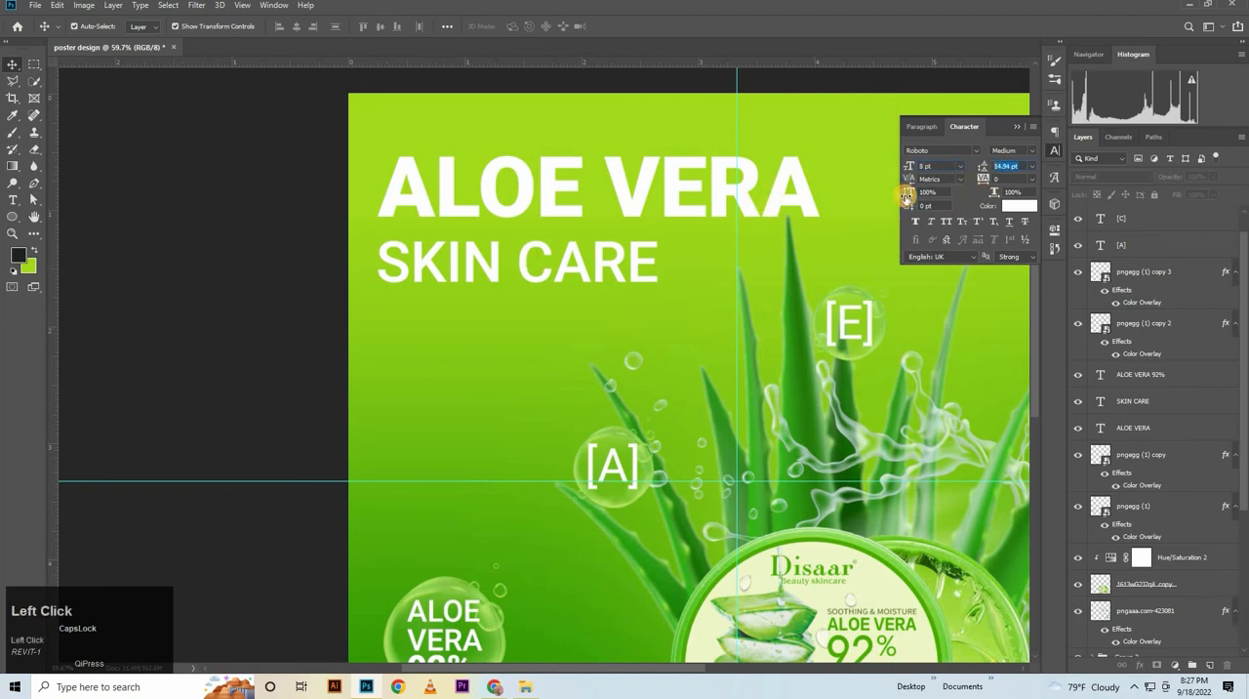
key(Return)
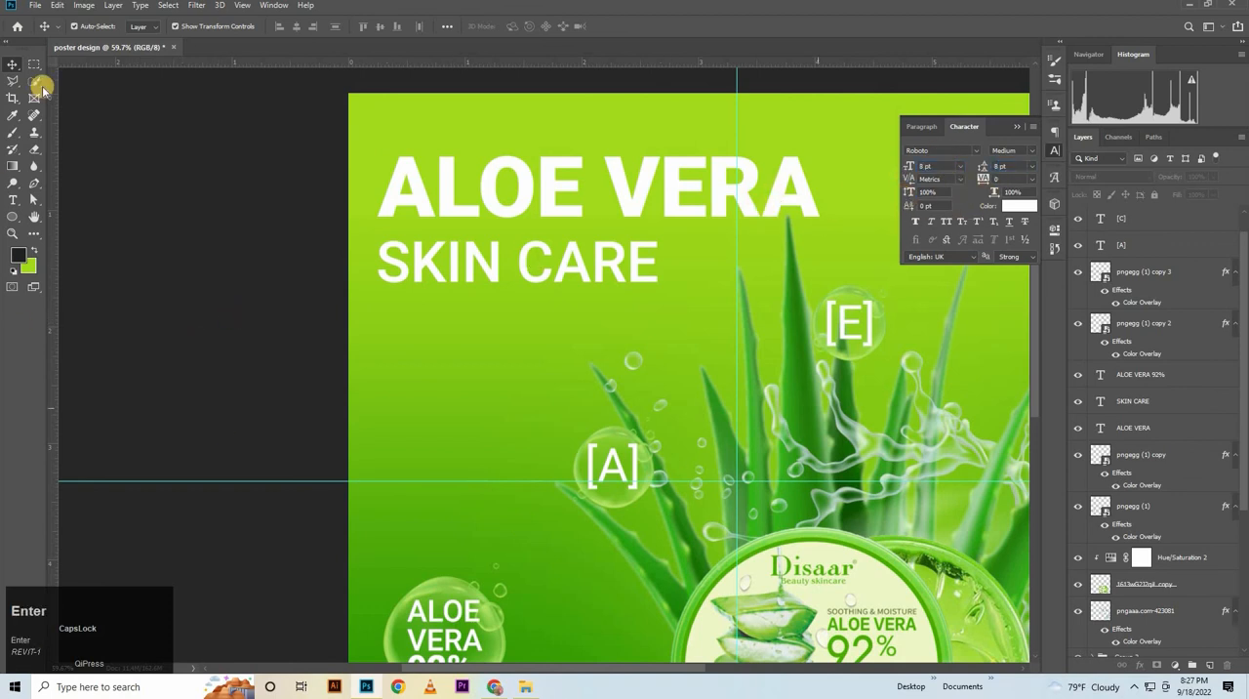
click(12, 199)
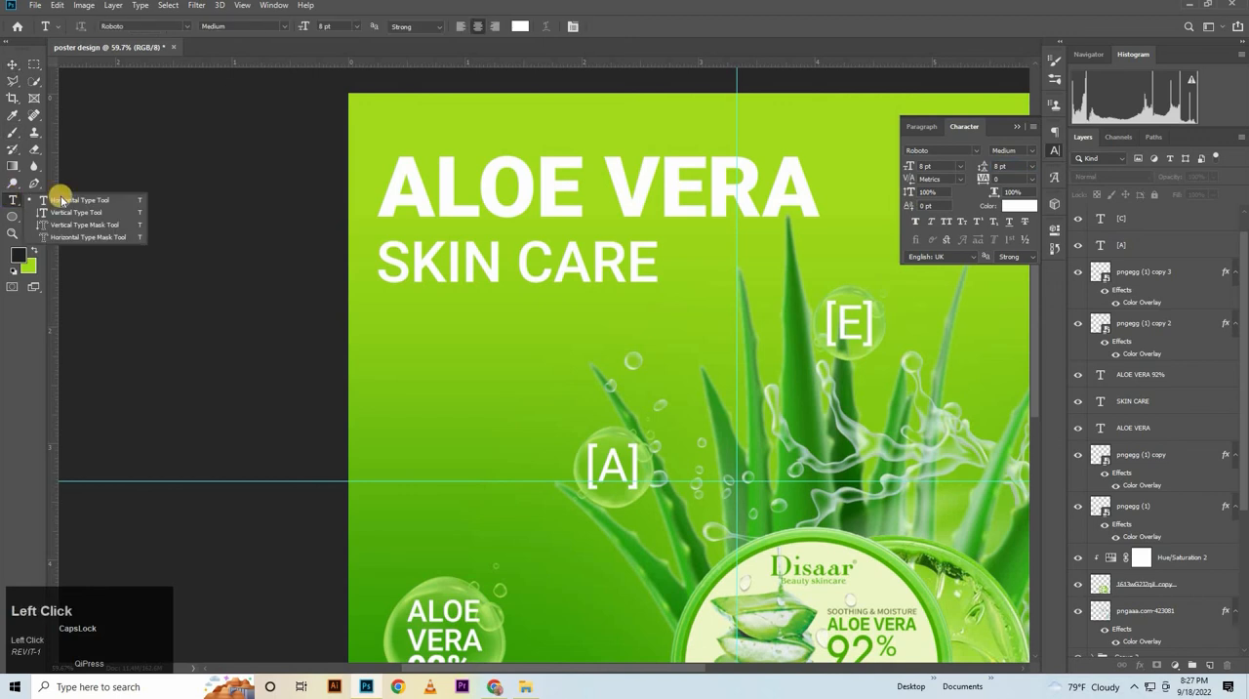
click(1036, 151)
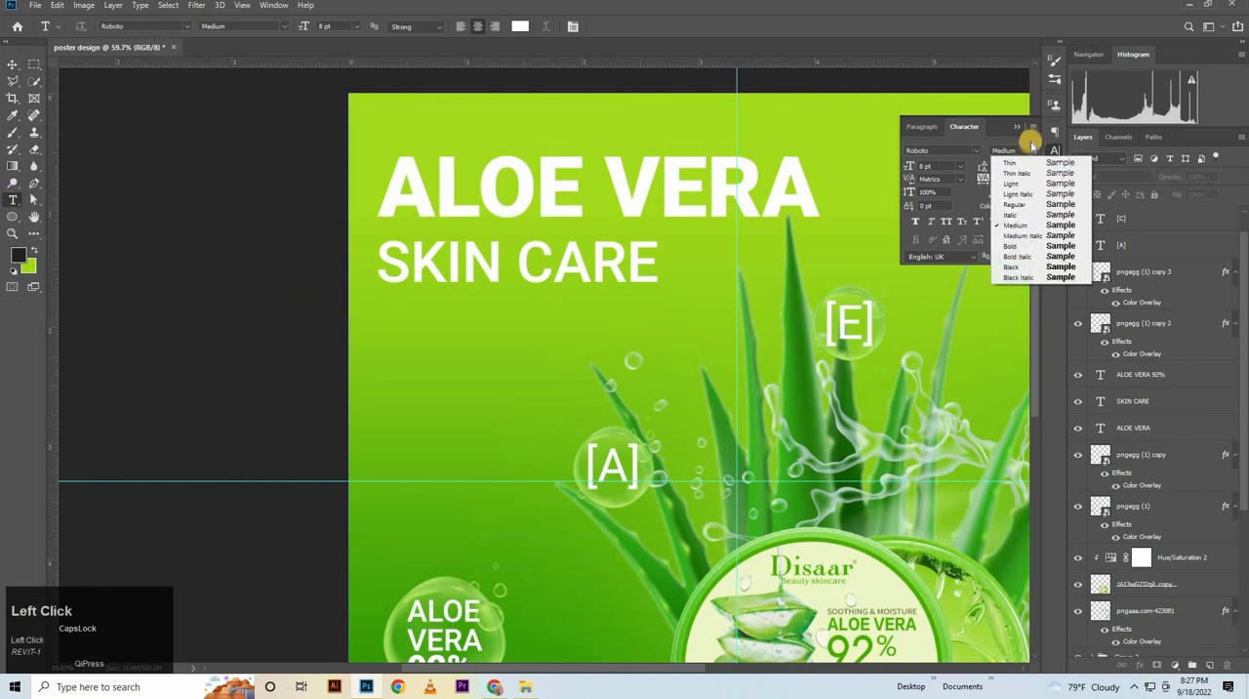
click(1014, 204)
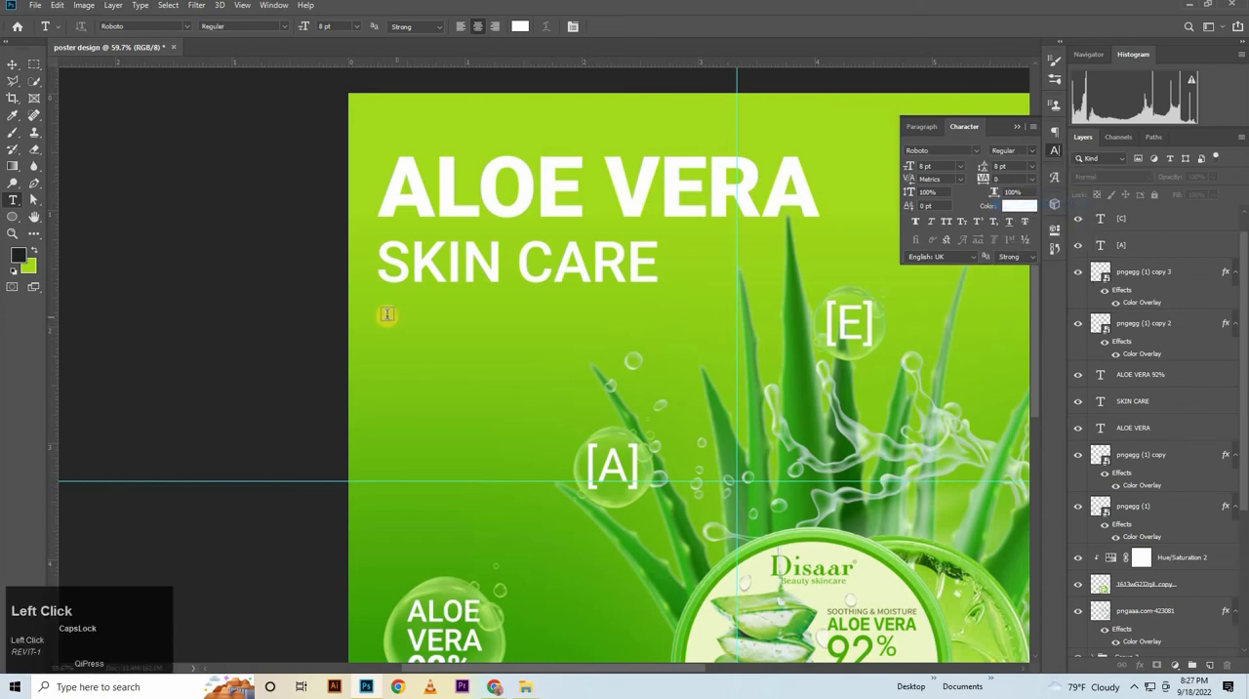
drag(382, 318, 689, 421)
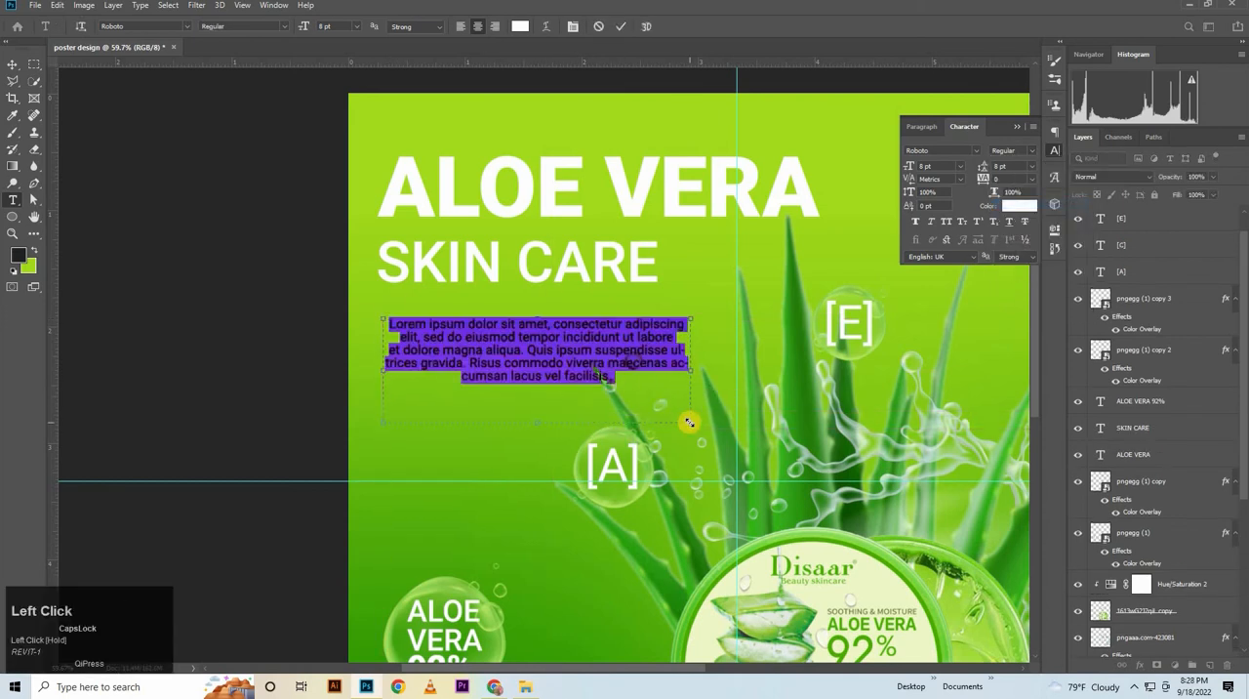
drag(542, 422, 551, 386)
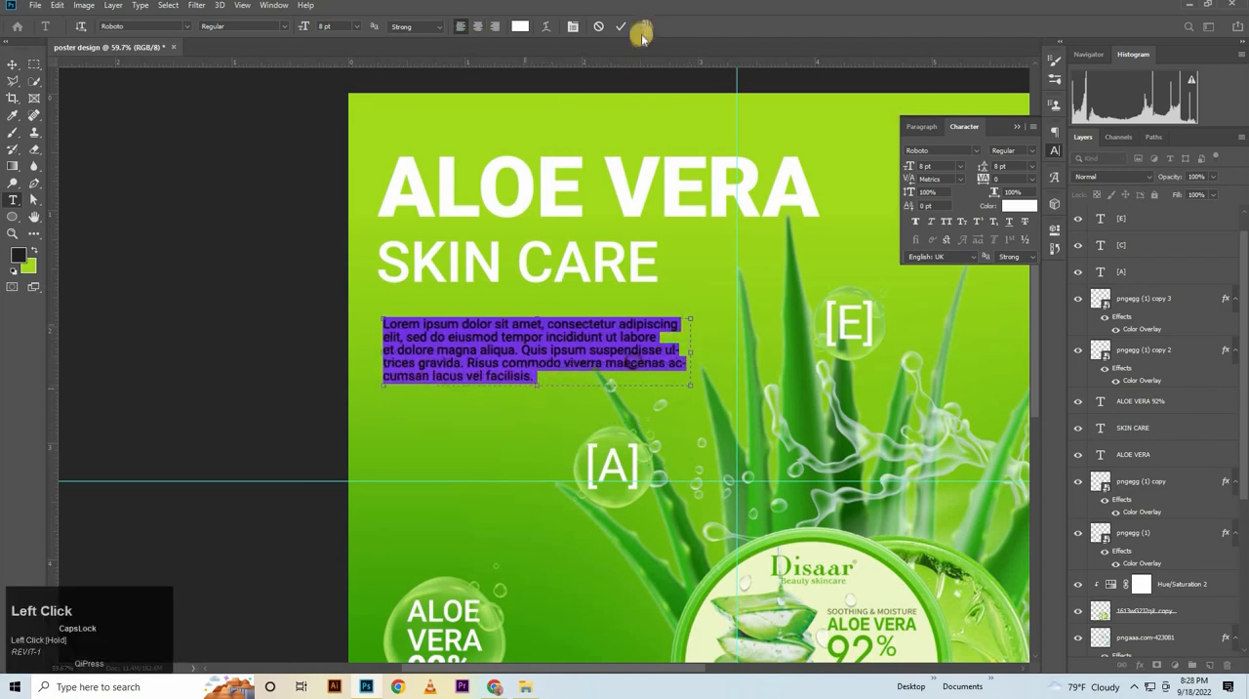
click(620, 27)
Duplicate the Lorem ipsum paragraph and place the copy directly beneath the original
click(13, 64)
drag(453, 351, 456, 417)
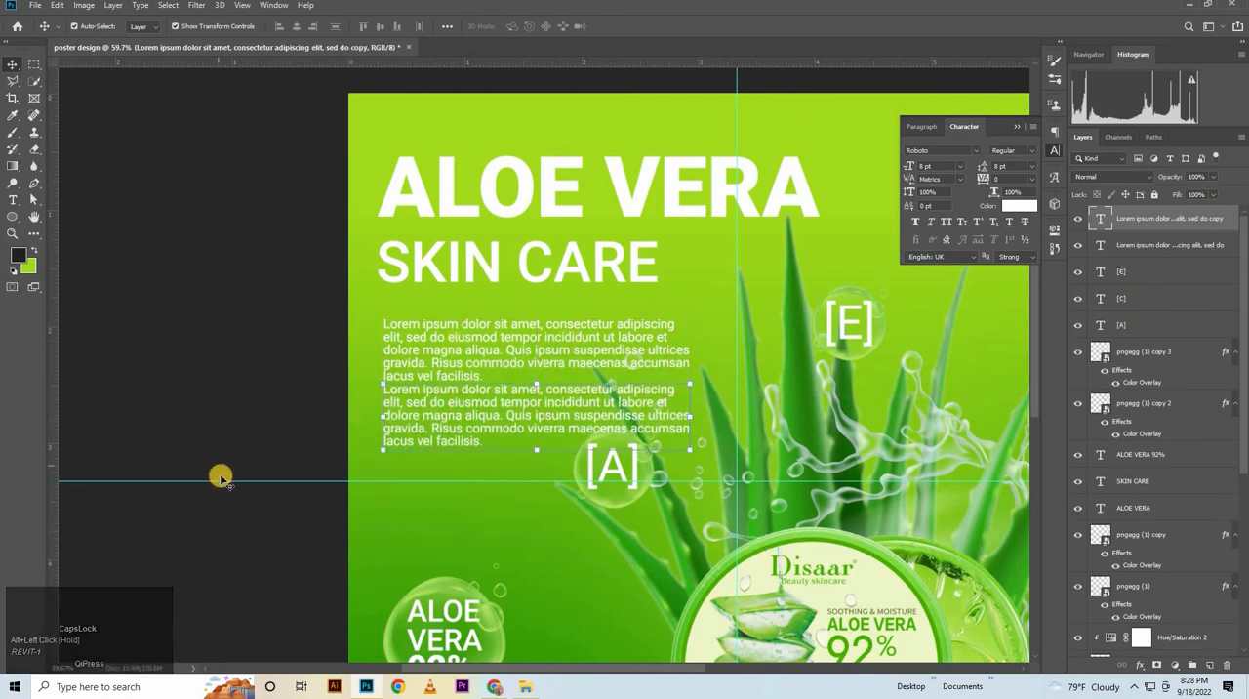
click(233, 400)
click(464, 426)
Delete the end of the lower Lorem ipsum paragraph so that only its first three lines remain
click(11, 199)
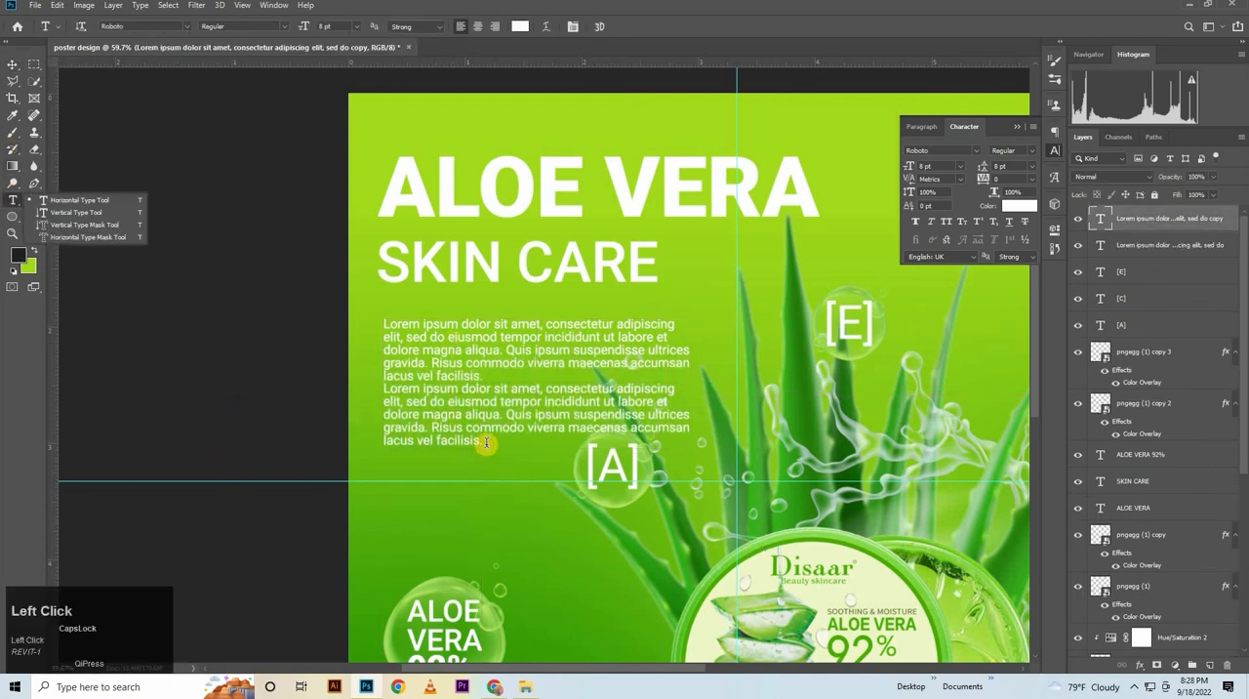
drag(485, 440, 384, 423)
key(BackSpace)
key(BackSpace)
key(BackSpace)
key(BackSpace)
key(BackSpace)
key(BackSpace)
key(BackSpace)
key(BackSpace)
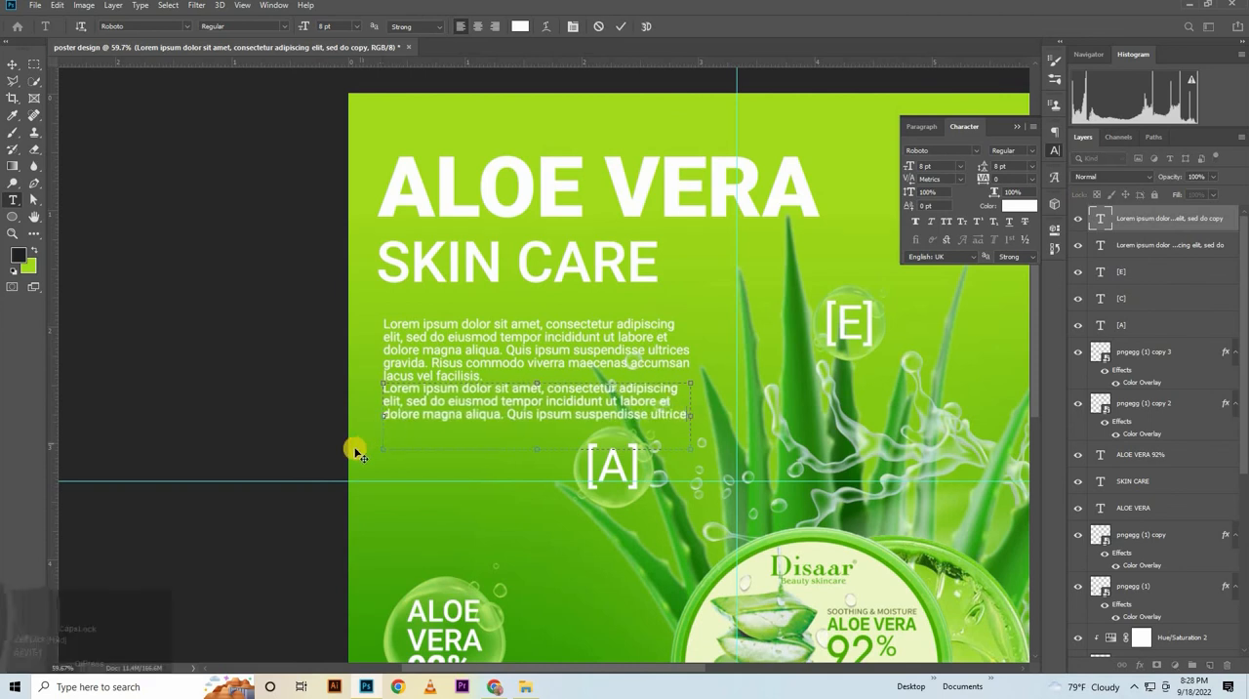
click(13, 64)
click(173, 296)
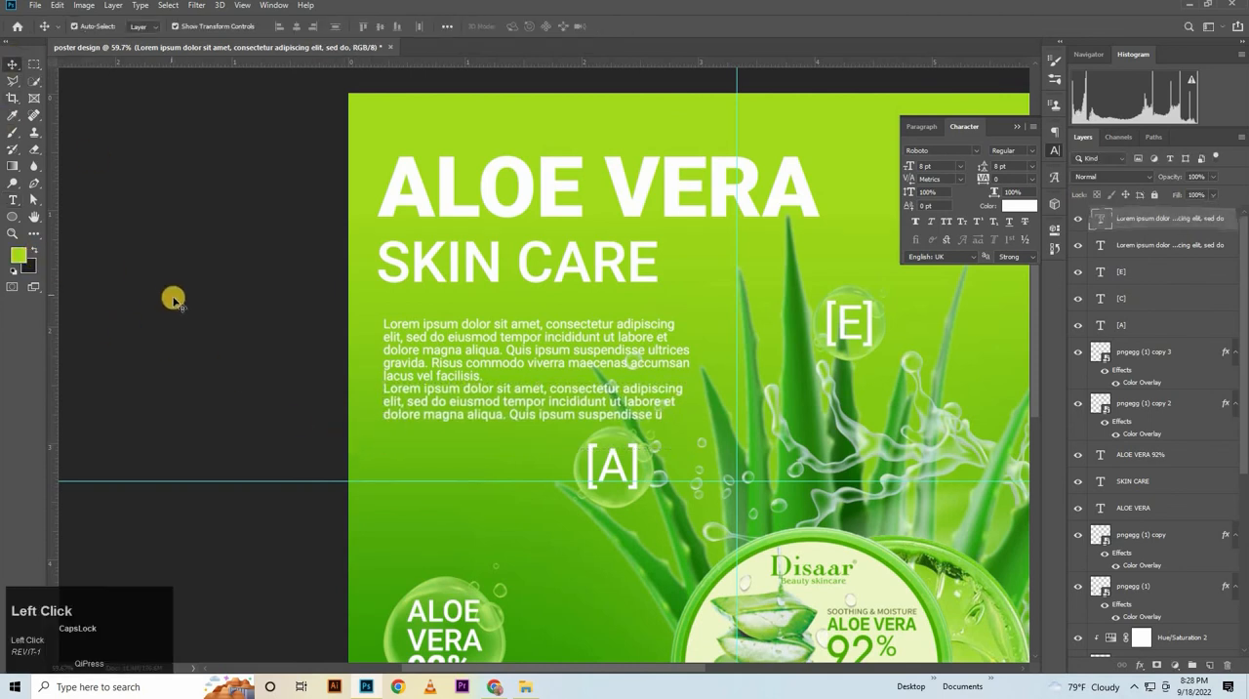
click(404, 393)
click(228, 393)
Enlarge the ALOE VERA 92% text and its bubble together to about 118% and move them up along the left margin
scroll(497, 556, down, 2)
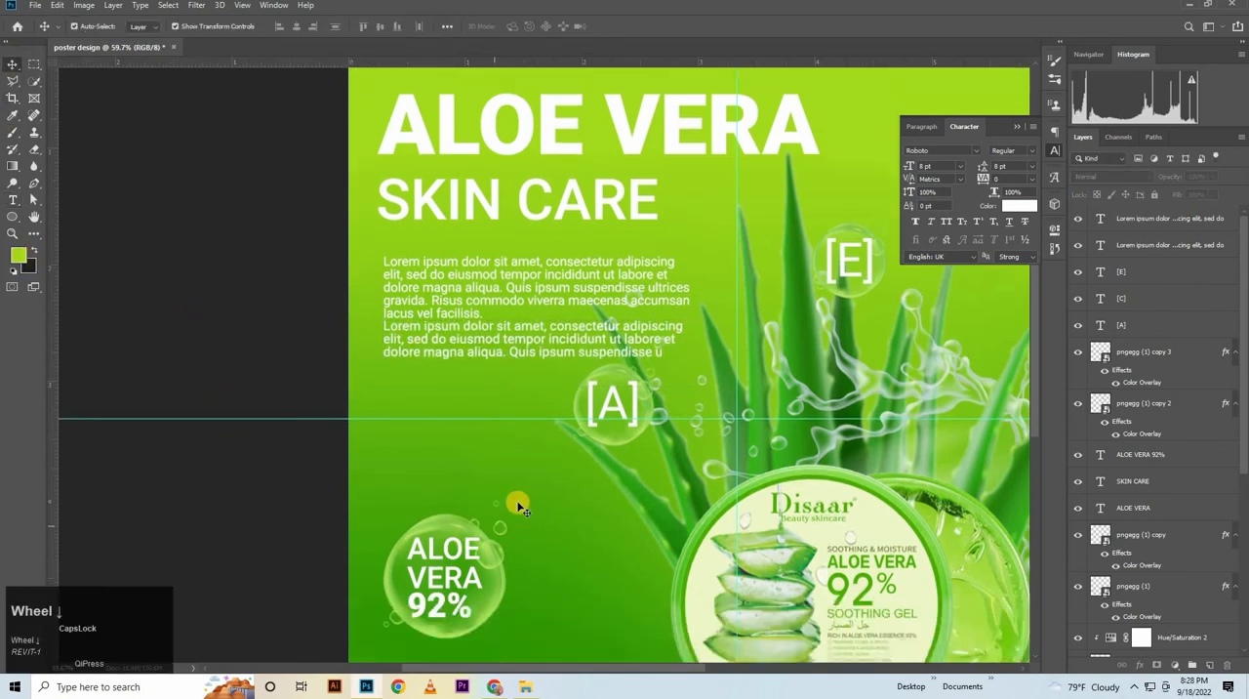
click(475, 507)
shift+click(471, 461)
drag(473, 424, 455, 401)
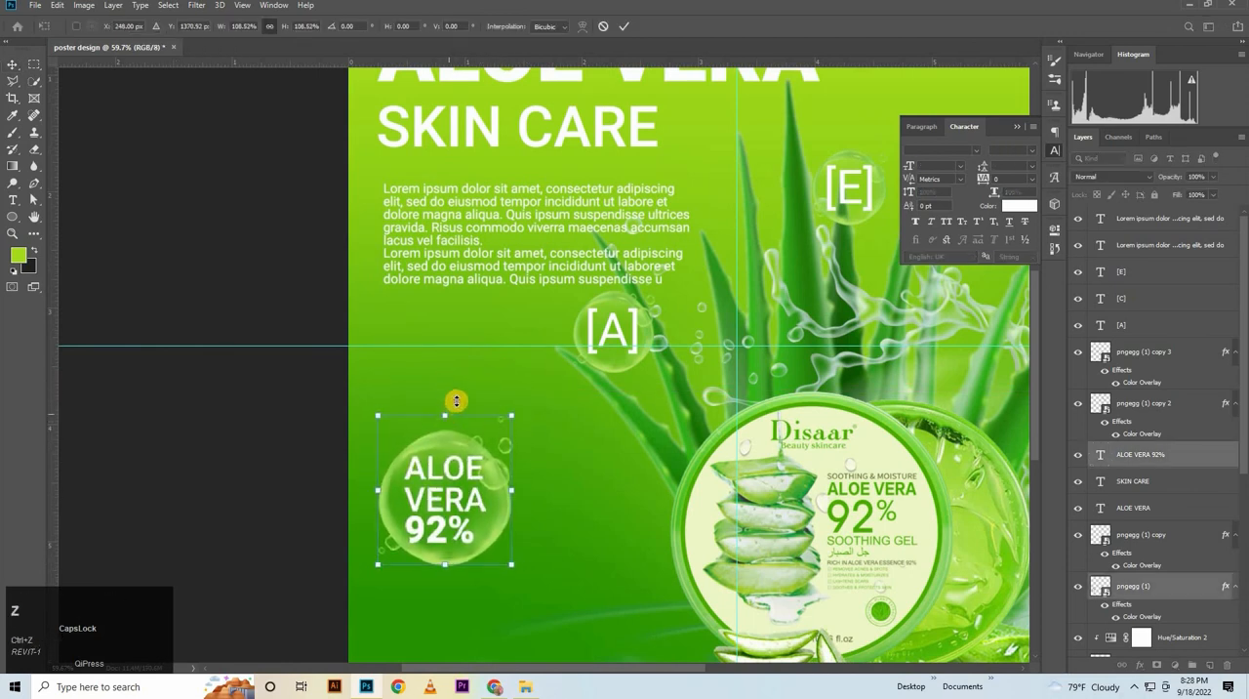
drag(448, 506, 458, 469)
scroll(585, 416, down, 3)
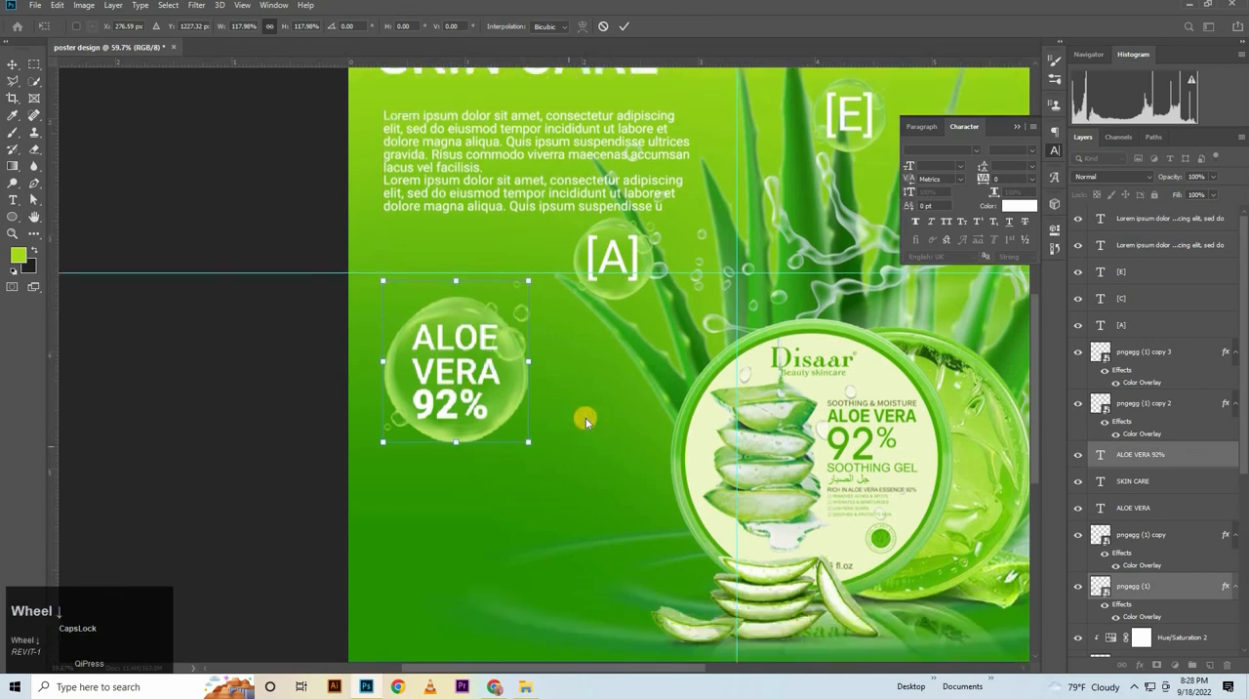
click(593, 61)
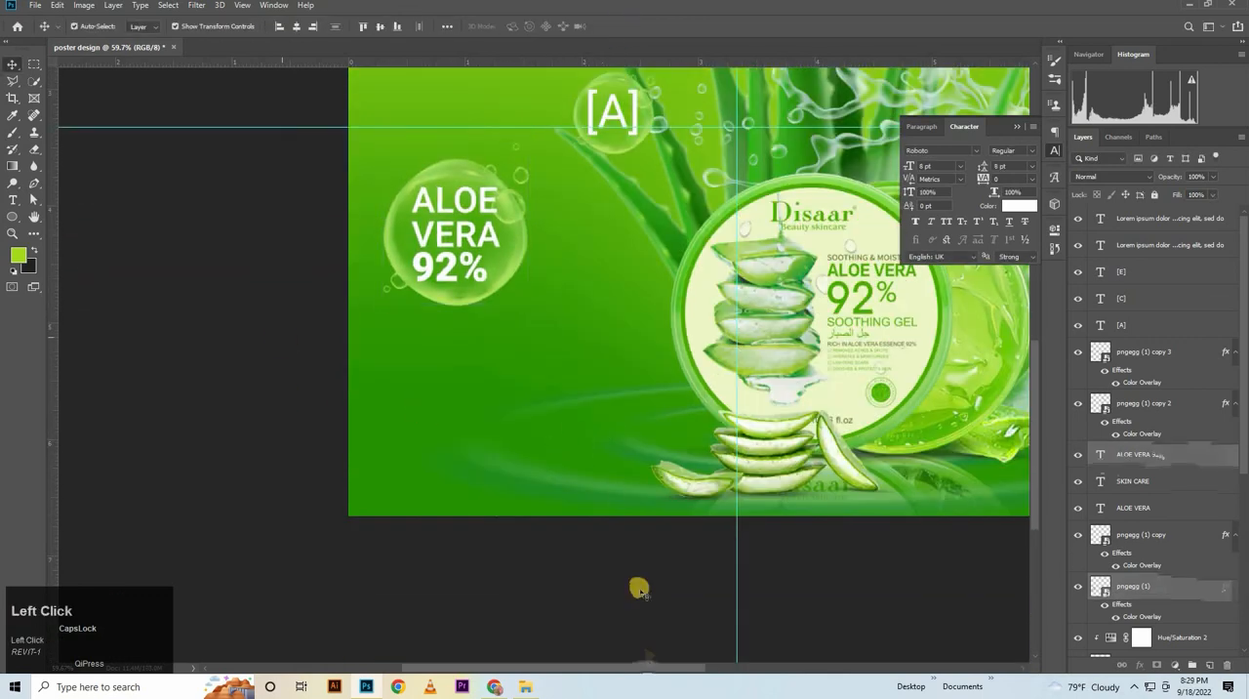
click(635, 585)
Open the icon file ICONE -1.psd from the POSTER folder in File Explorer
click(522, 689)
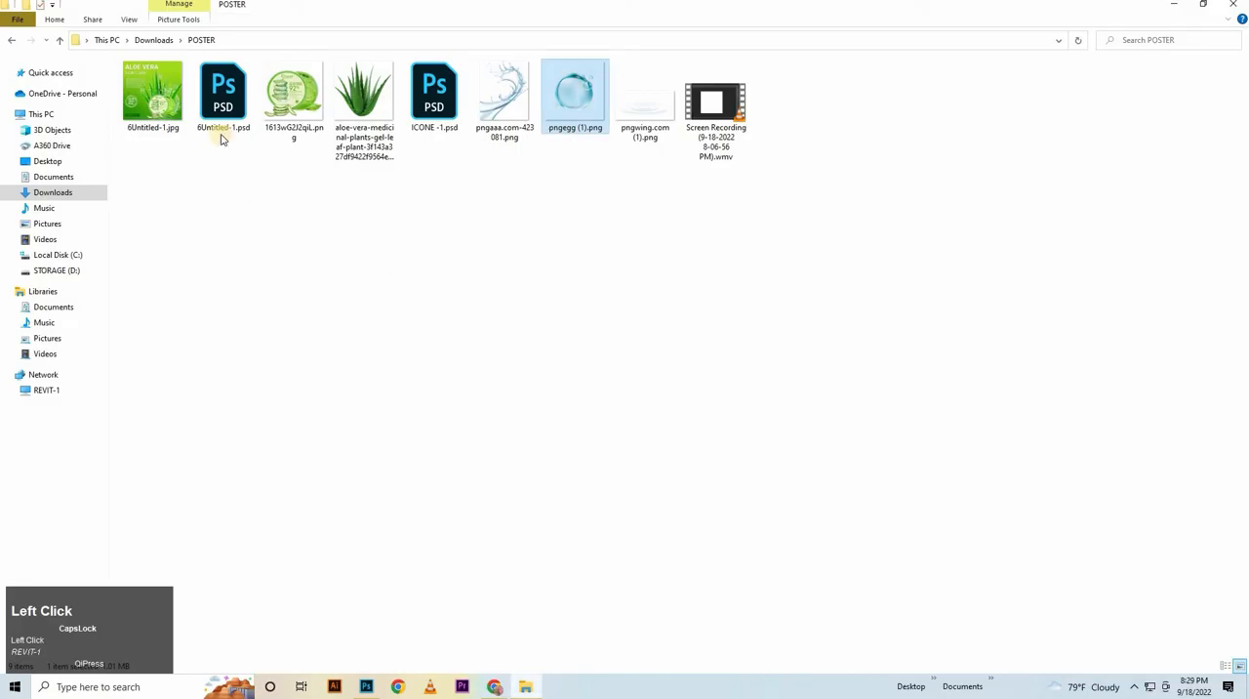
click(240, 111)
click(439, 115)
double_click(439, 115)
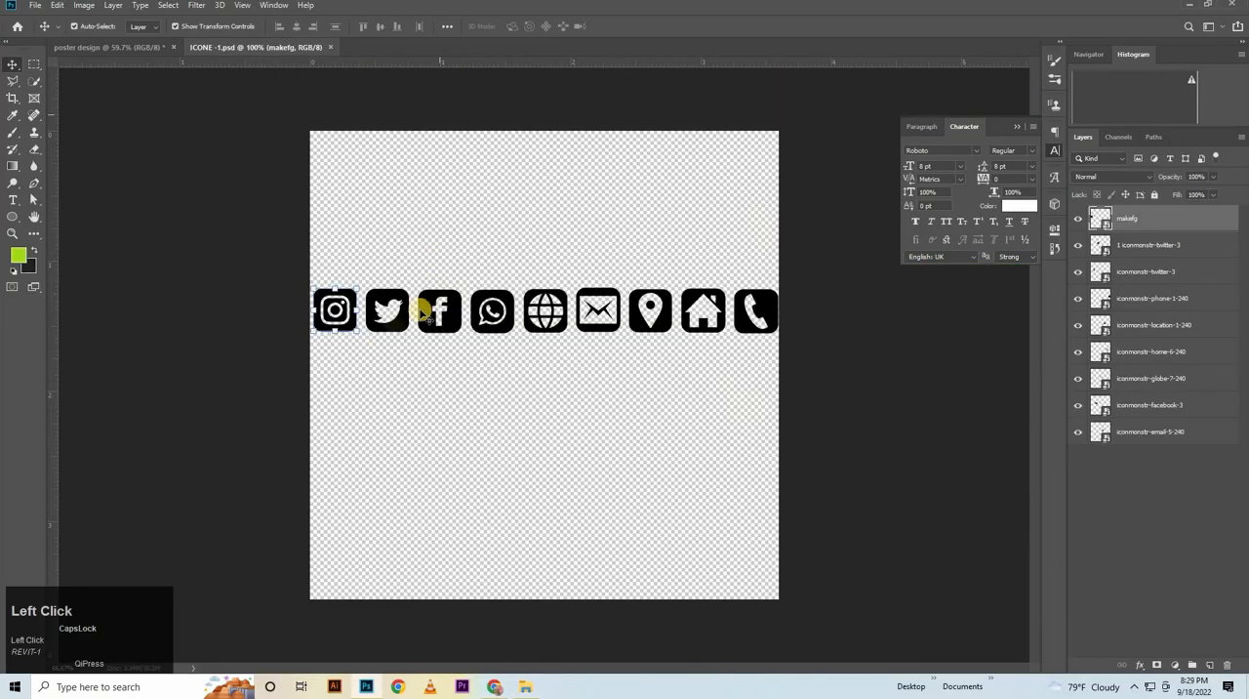
Copy the Instagram, Twitter, Facebook and WhatsApp icons into the poster design above all other layers
drag(337, 264, 479, 390)
click(128, 47)
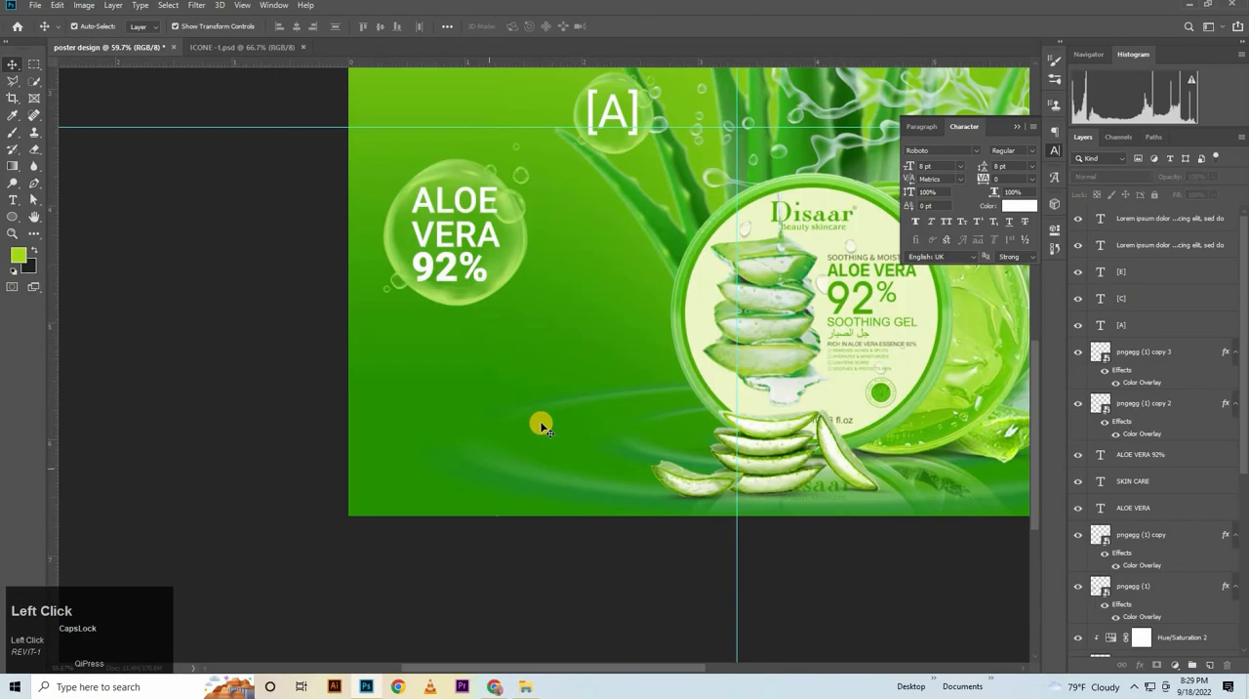
click(1192, 223)
key(ctrl+v)
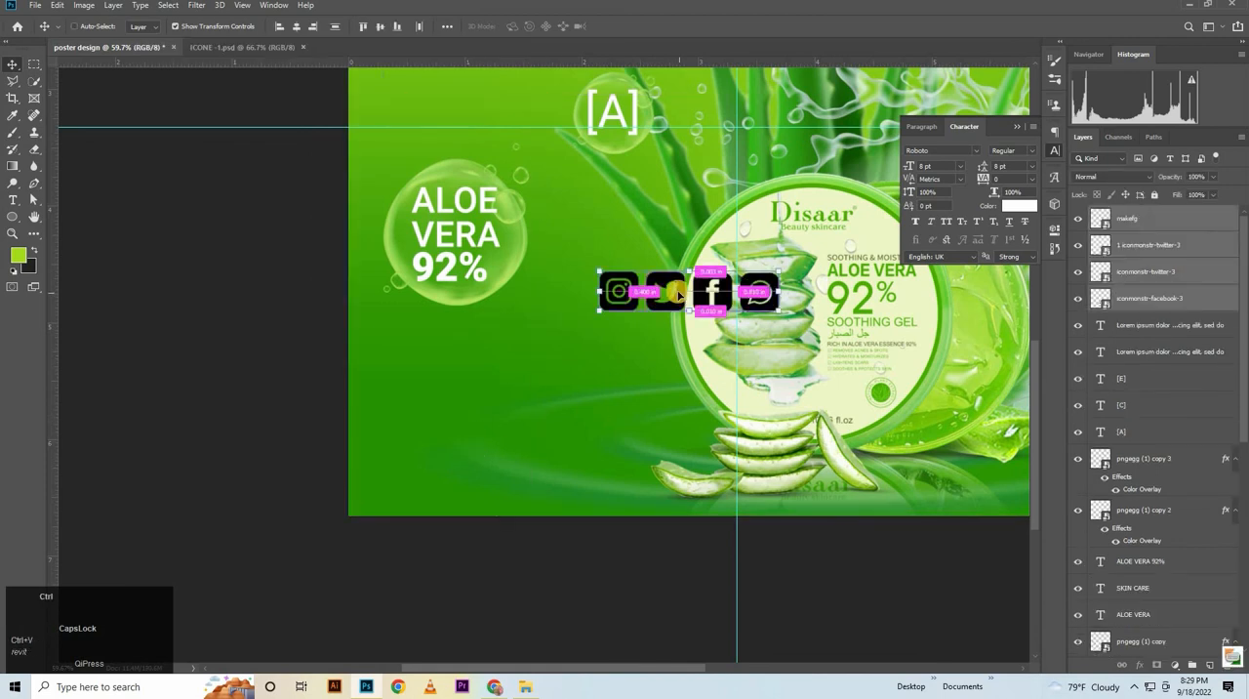
Position the row of four social icons near the poster's lower-left corner, aligned with the bubble's left side
key(ctrl+t)
drag(674, 296, 488, 418)
scroll(488, 418, up, 2)
mouse_move(485, 491)
mouse_down()
mouse_move(462, 493)
mouse_move(469, 503)
mouse_up()
key(Down)
key(Down)
key(Down)
key(Down)
key(Down)
key(Down)
key(Down)
key(Down)
key(Down)
key(Down)
key(Down)
key(Down)
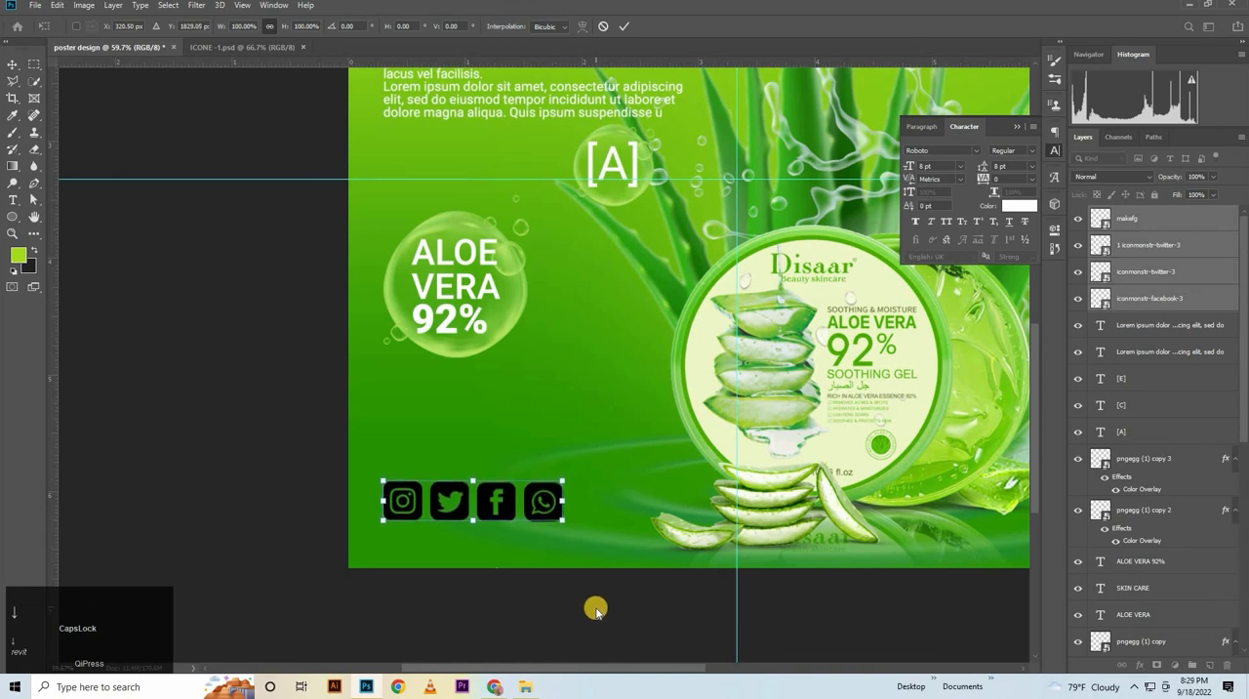
key(Down)
key(shift+Down)
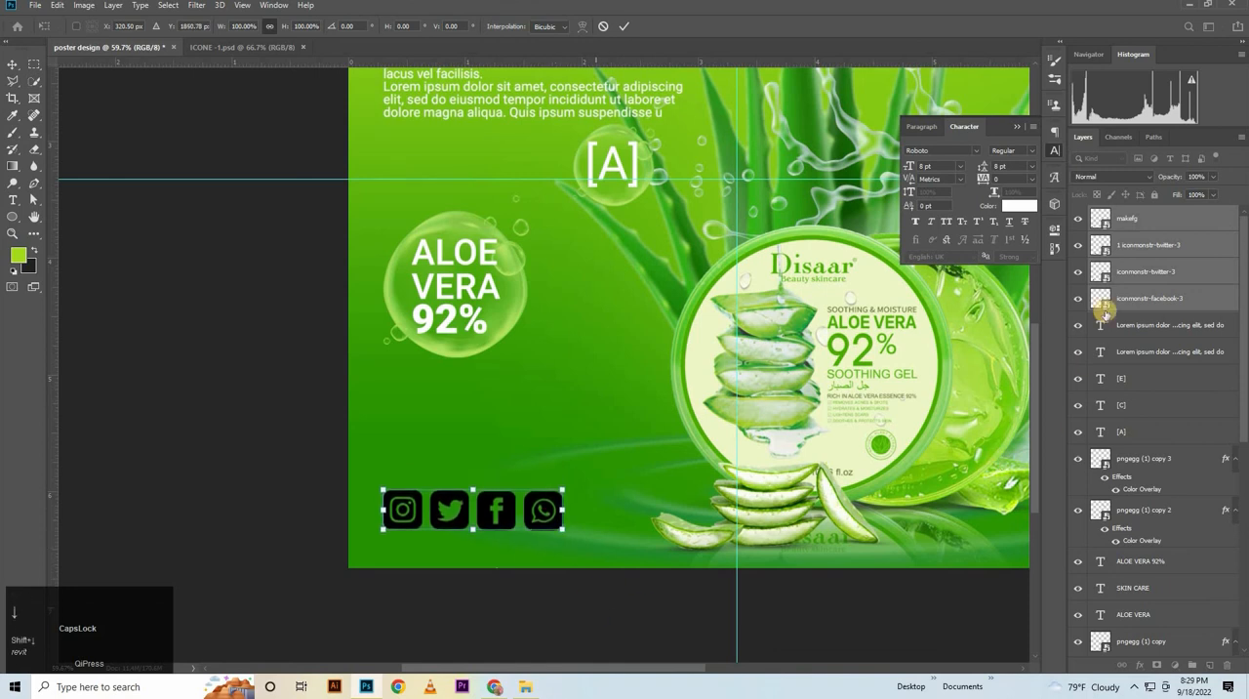
Confirm the placement of the social icons and group their four layers
key(ctrl+g)
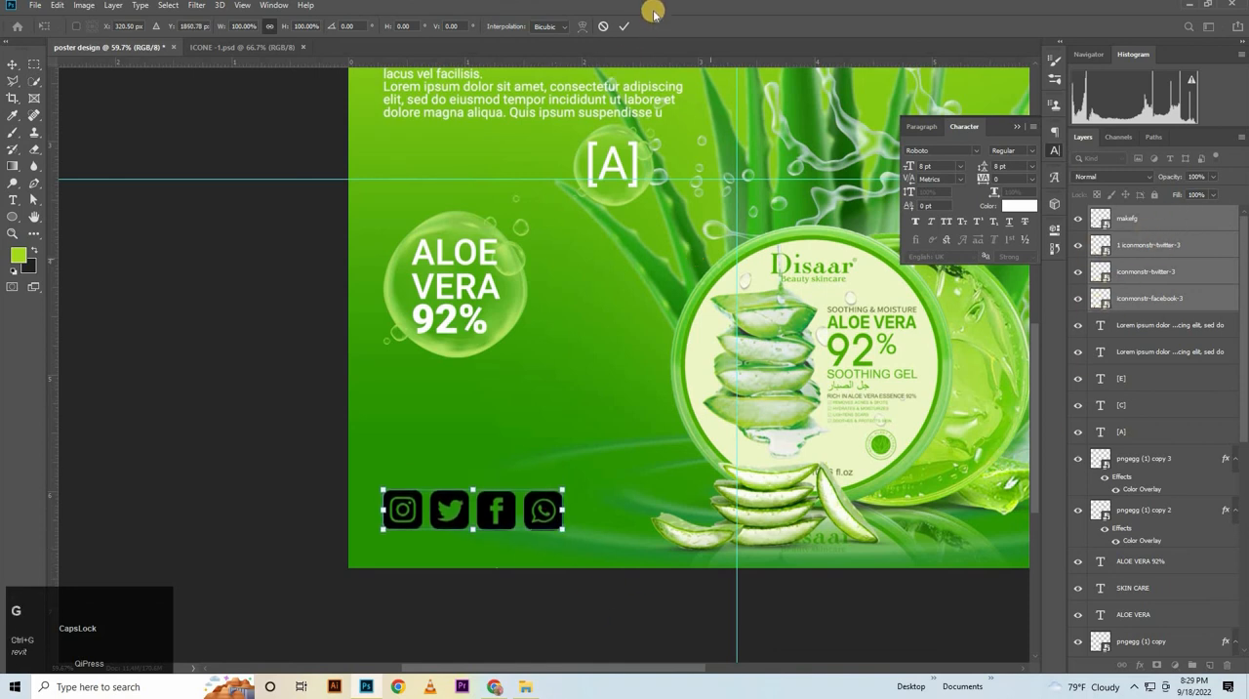
click(623, 26)
key(ctrl+g)
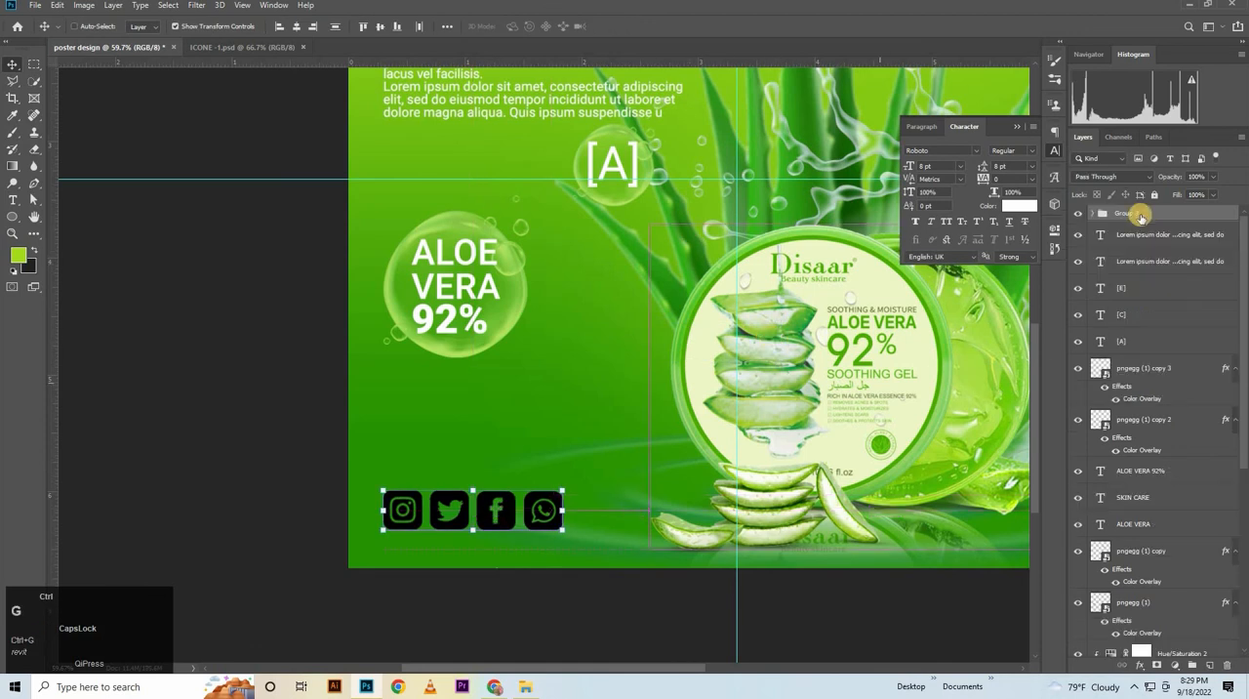
Apply a Color Overlay in dark green 105f00 at 80% opacity to the social icons group
double_click(1161, 215)
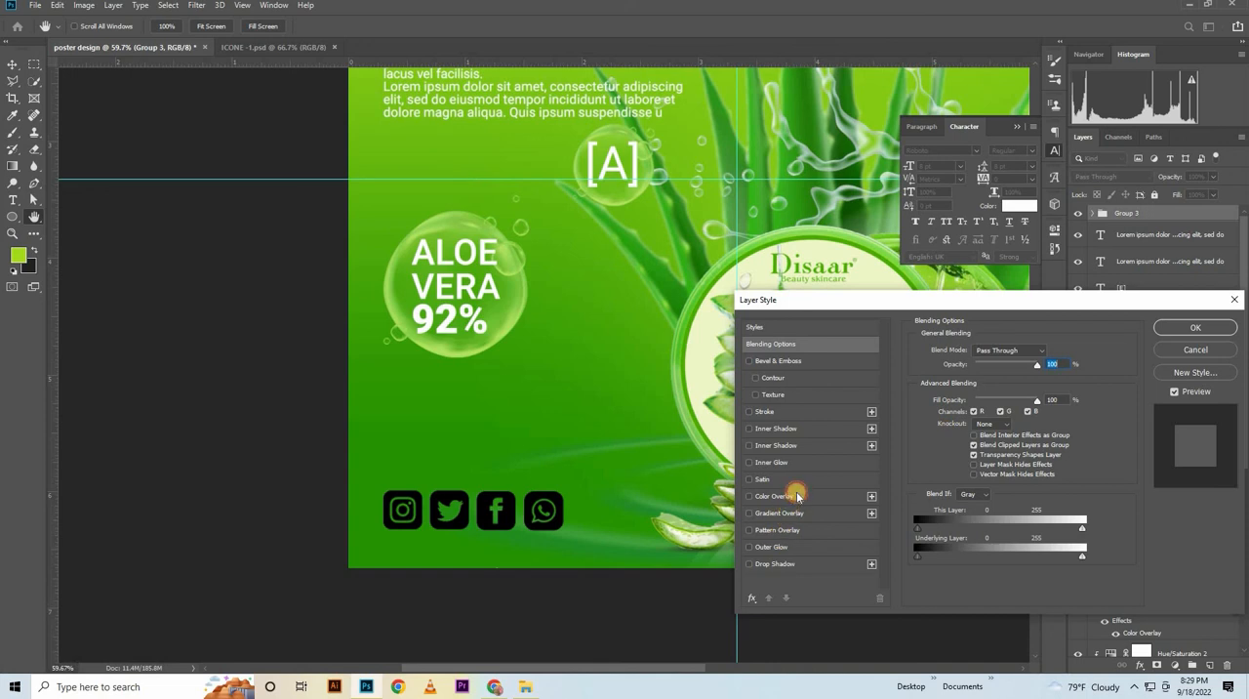
click(776, 495)
click(1049, 352)
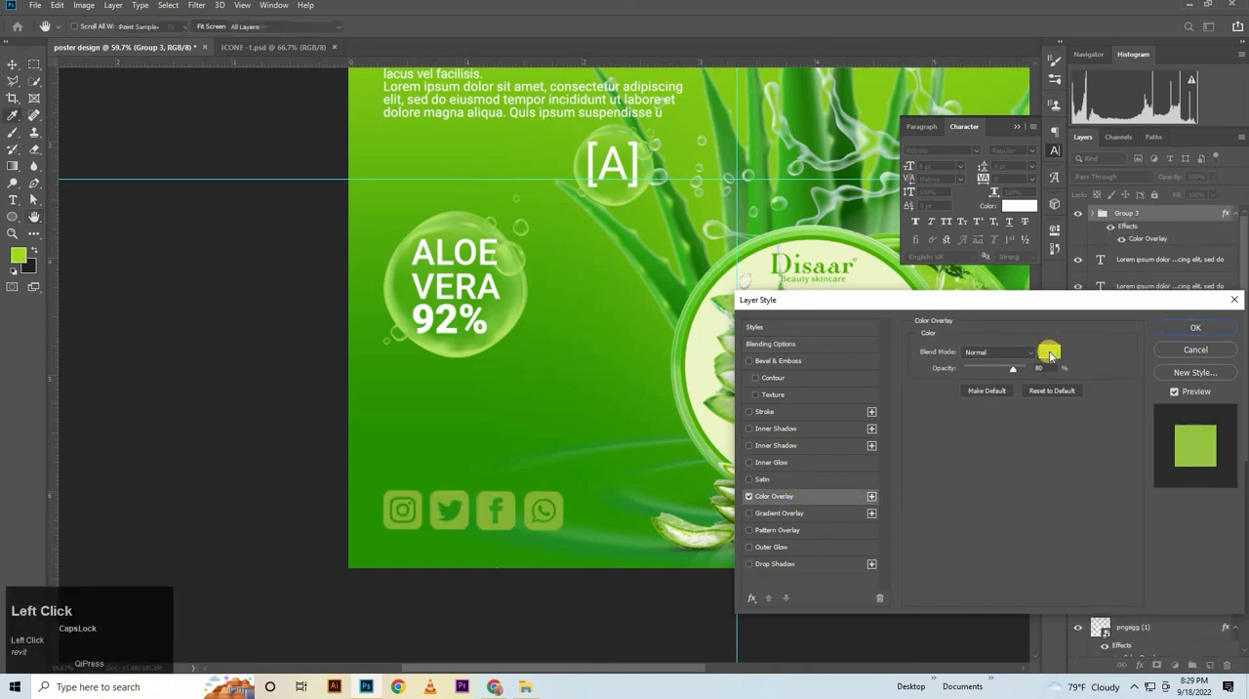
key(BackSpace)
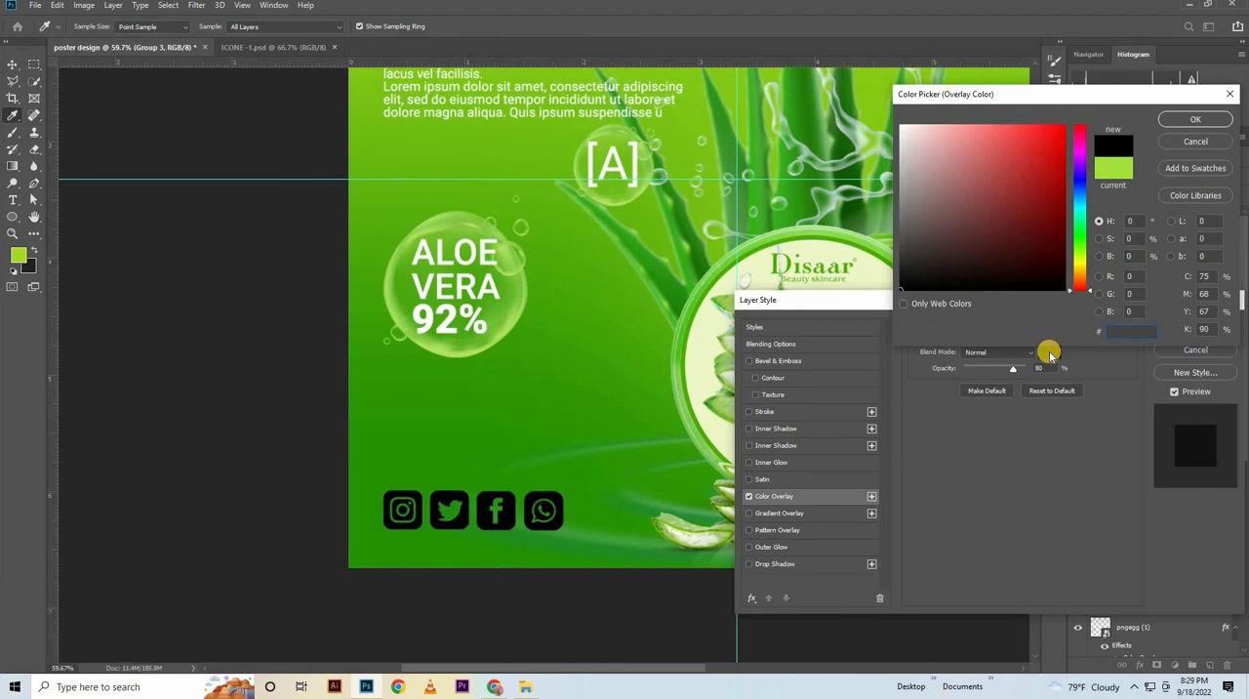
key(Caps_Lock)
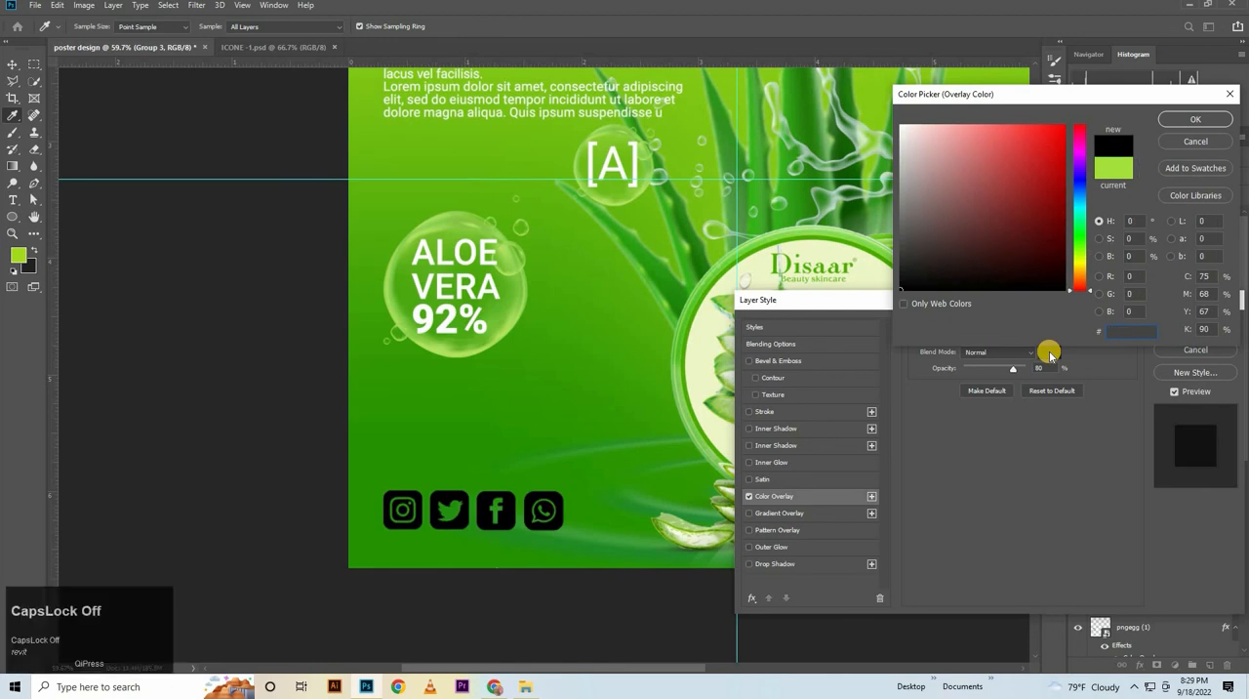
text(1)
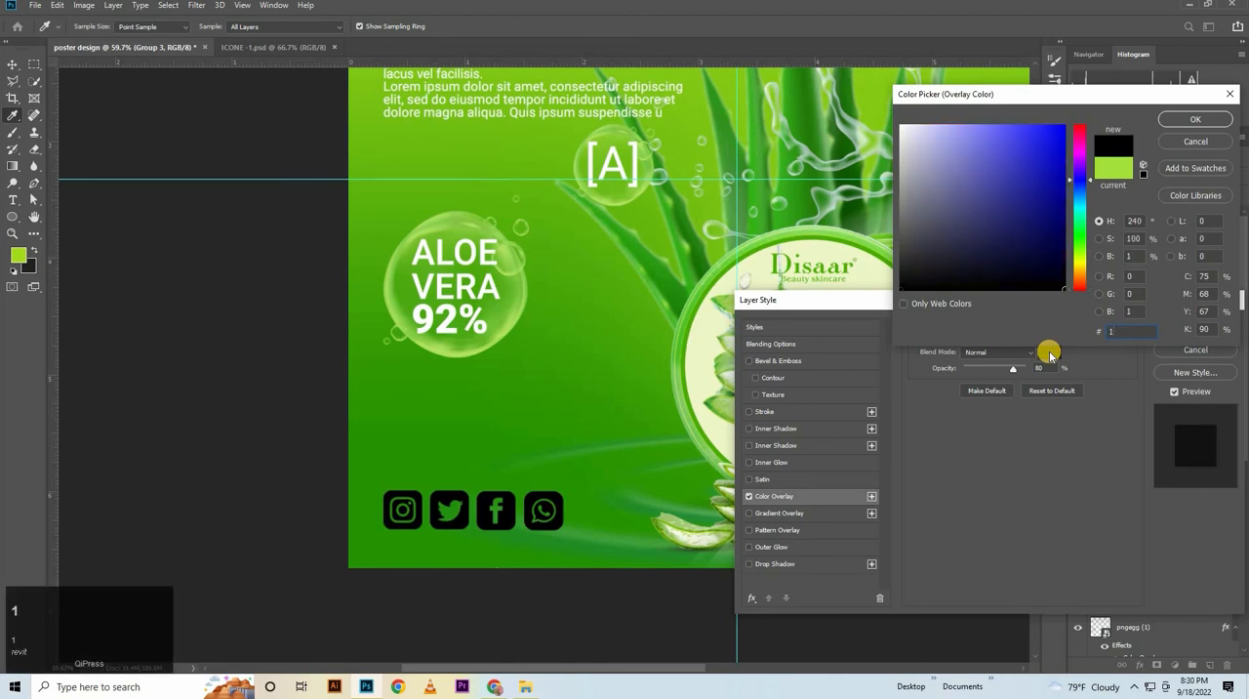
text(05)
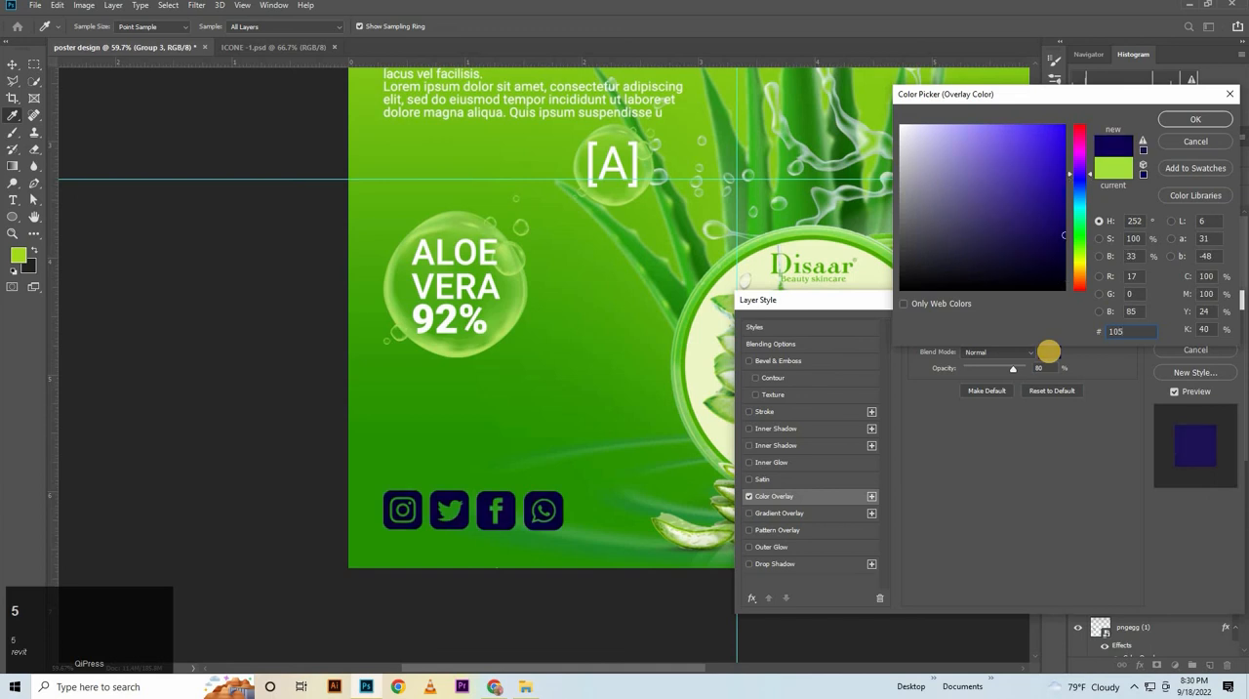
text(f)
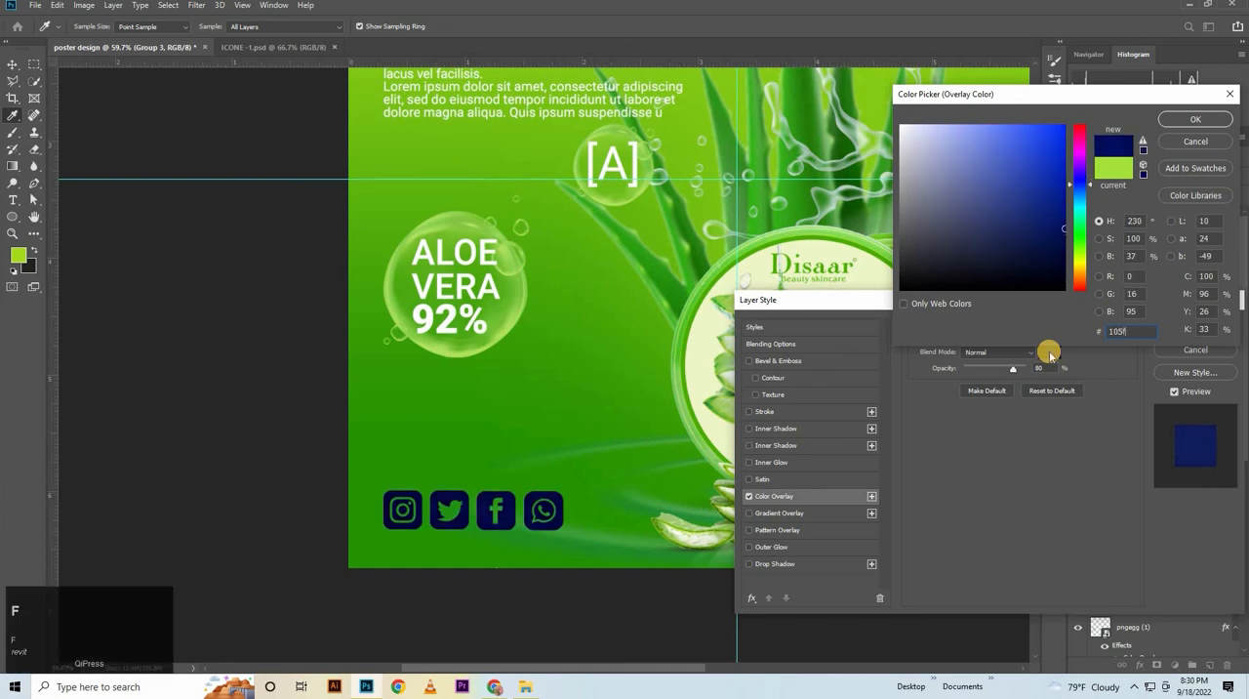
text(00)
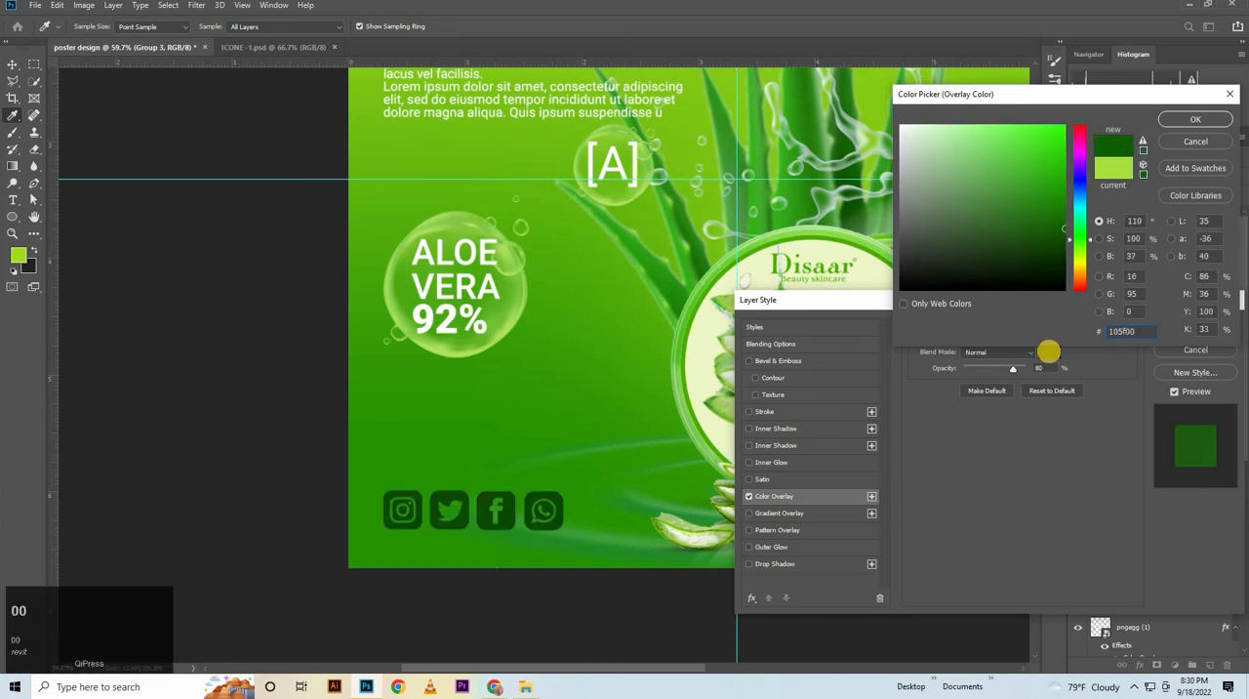
key(Return)
key(Return)
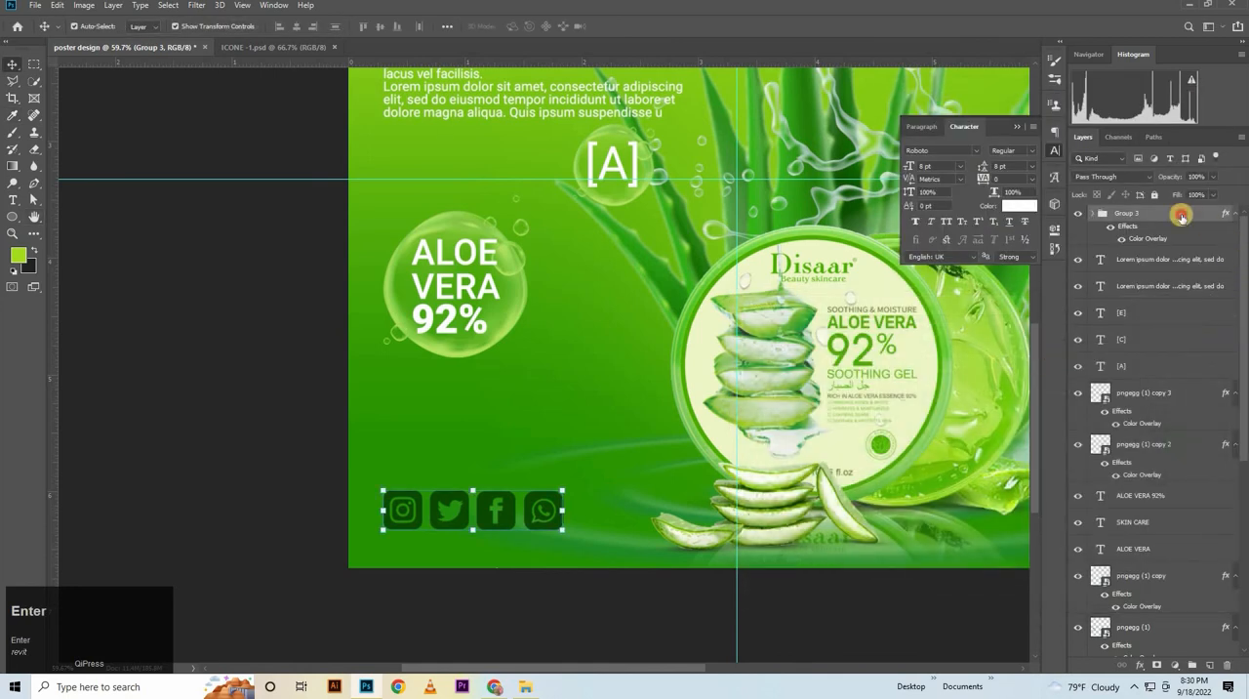
double_click(1180, 214)
click(780, 564)
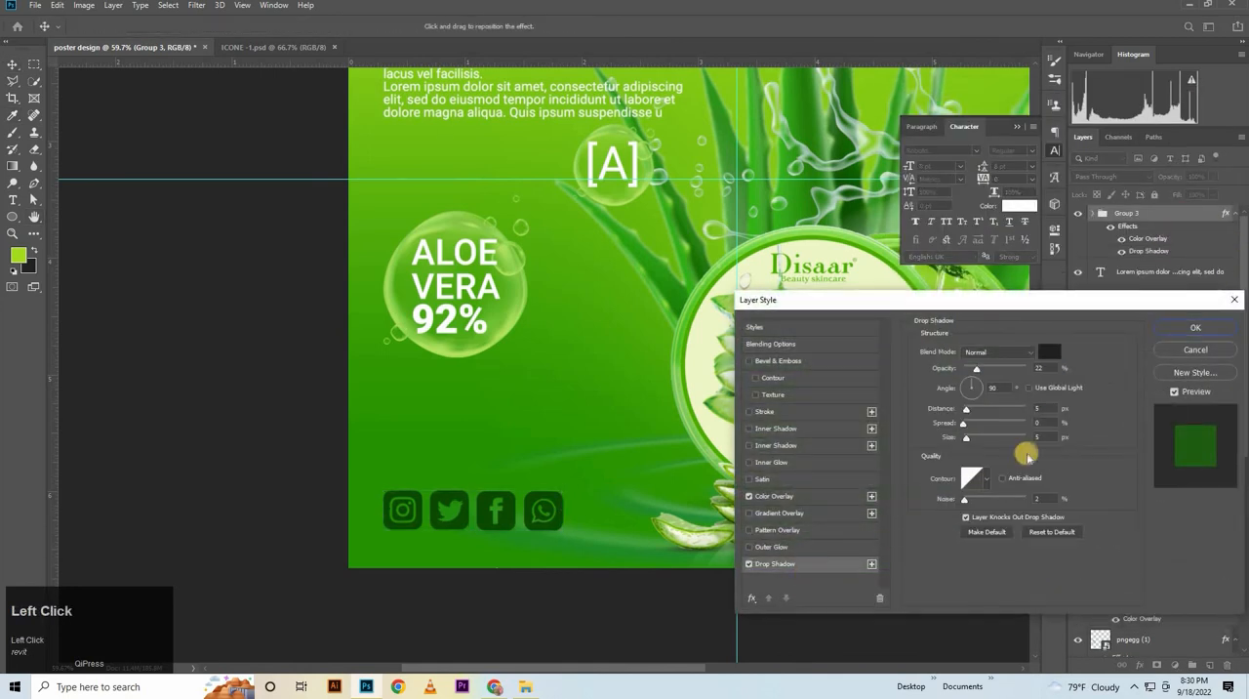
drag(989, 387, 946, 388)
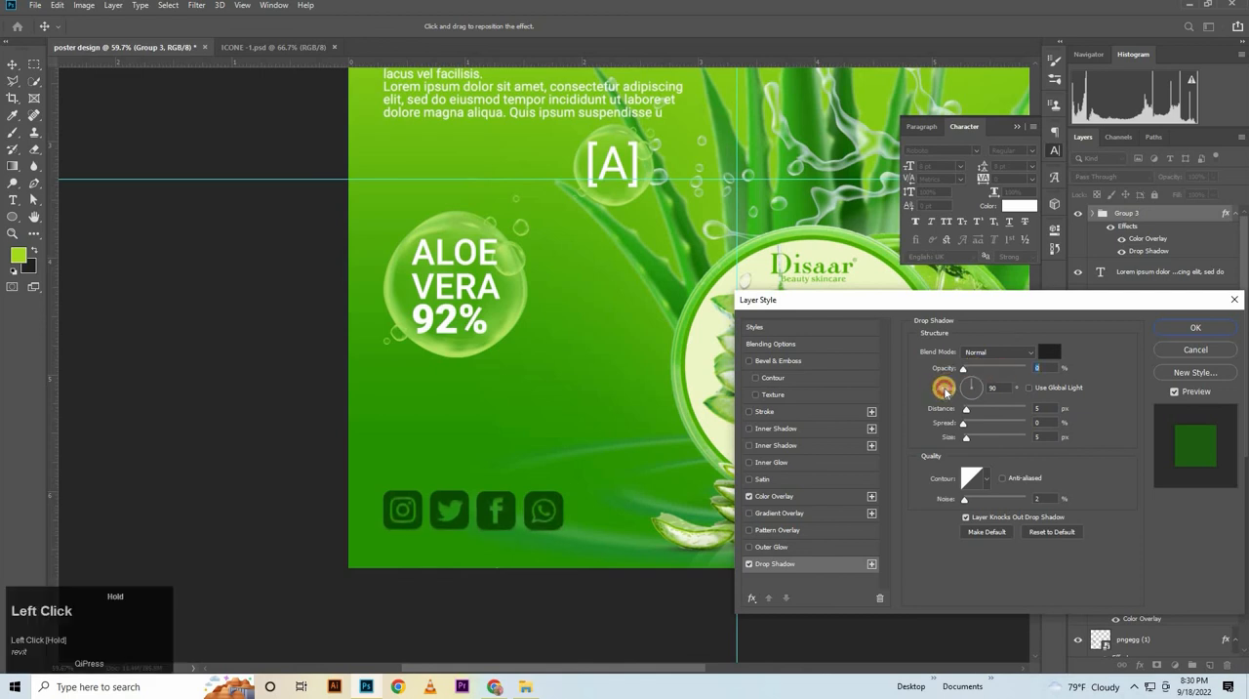
click(1195, 350)
Add a drop shadow with 22% opacity, 90° angle, 5 px distance and 5 px size to the large ALOE VERA heading
scroll(578, 288, up, 5)
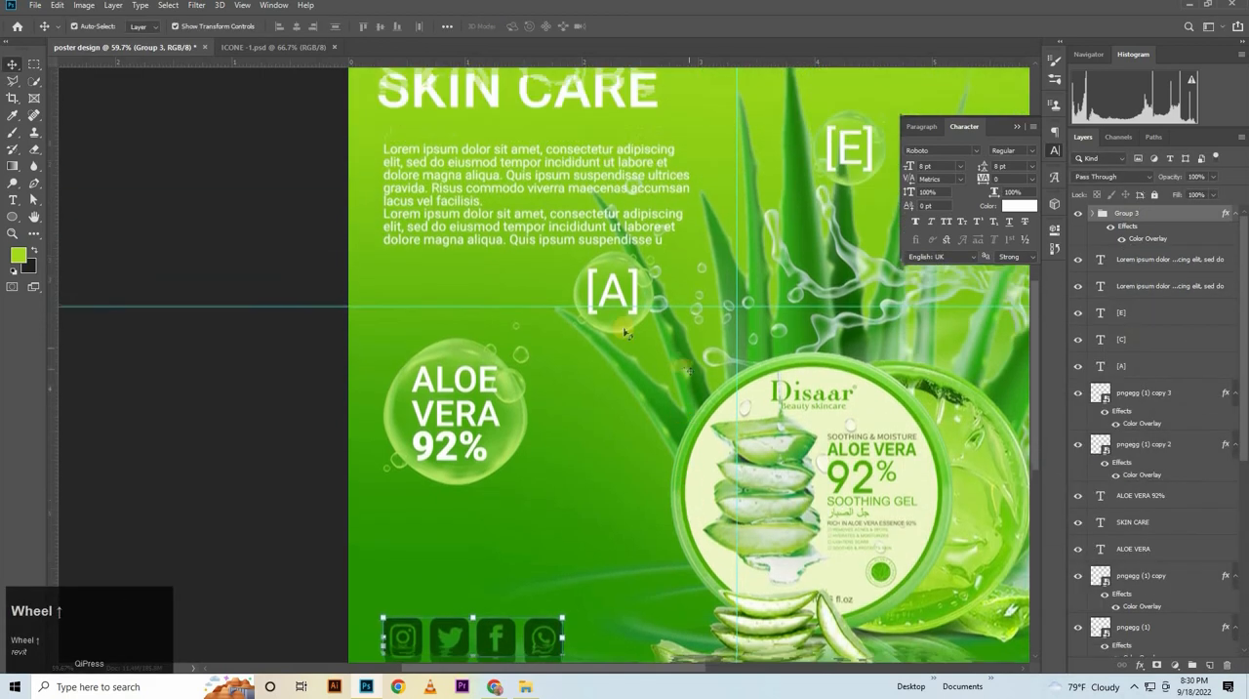
scroll(578, 288, up, 3)
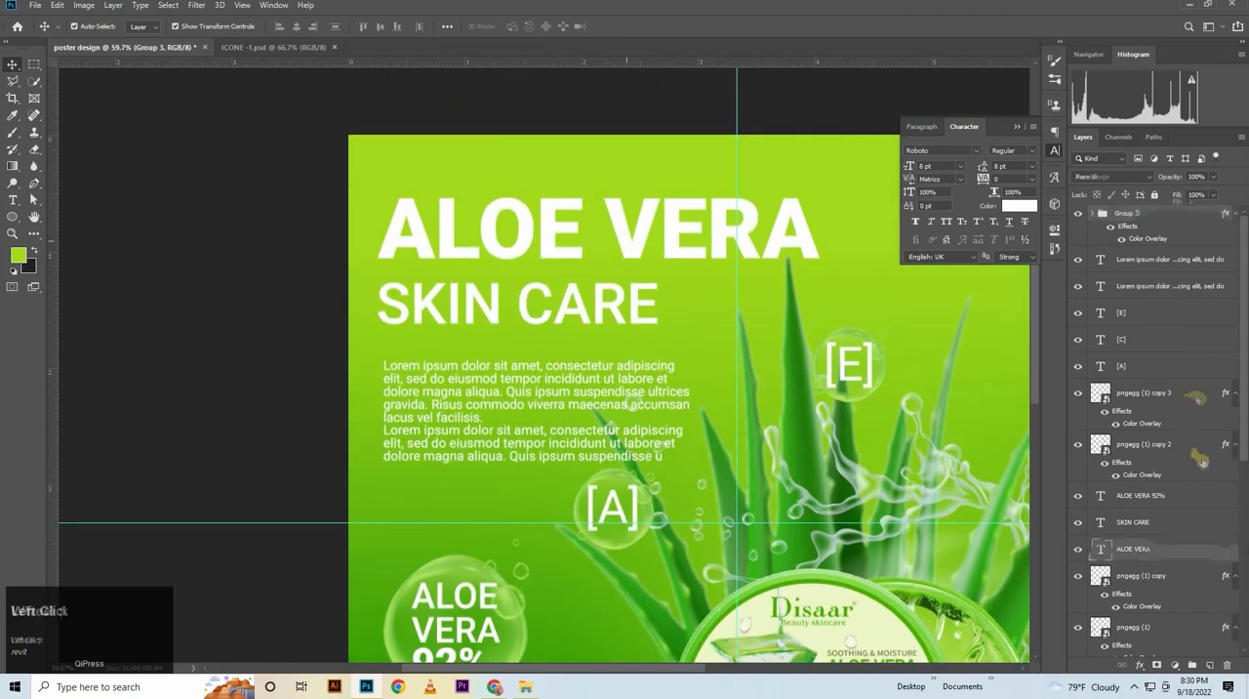
click(1161, 548)
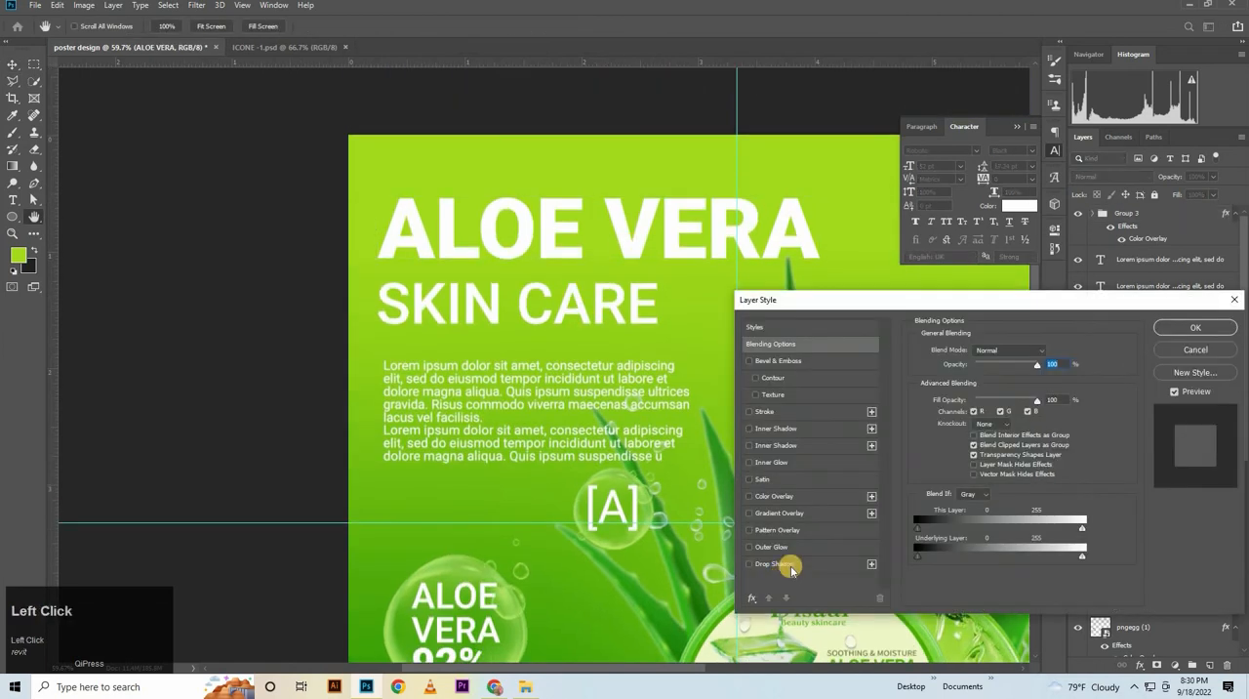
click(771, 563)
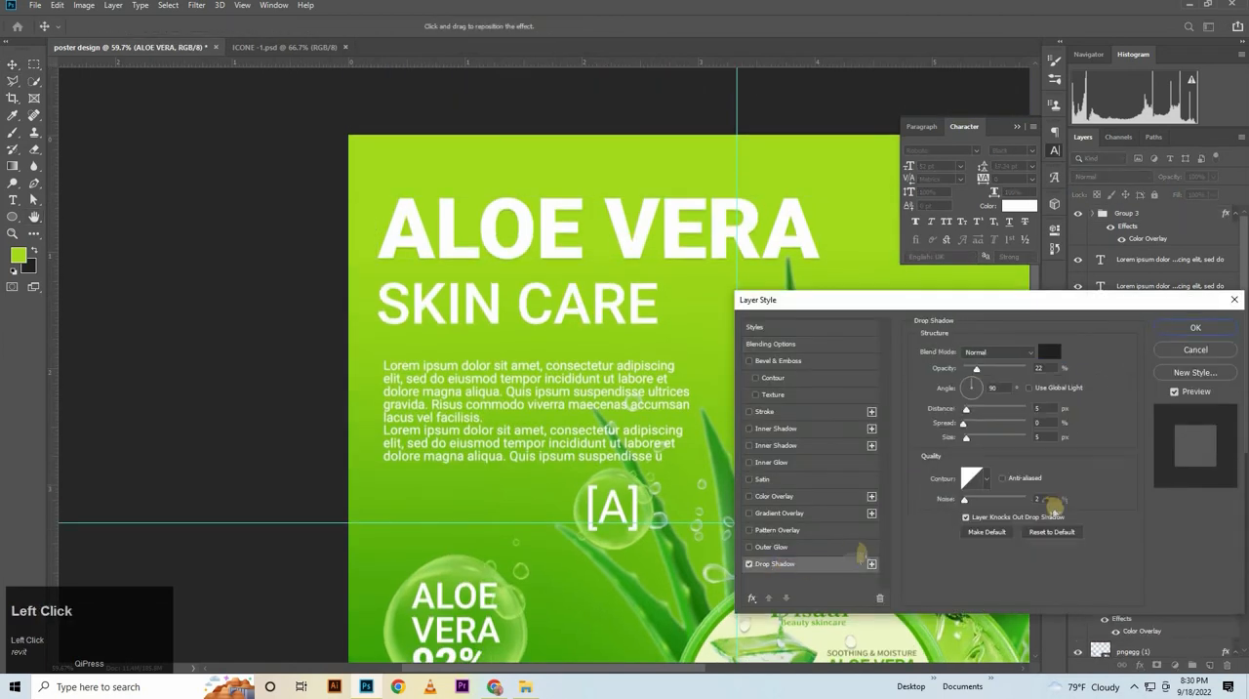
click(1195, 327)
Give the SKIN CARE subheading a drop shadow with 22% opacity, 90° angle, 5 px distance and 5 px size
click(1142, 523)
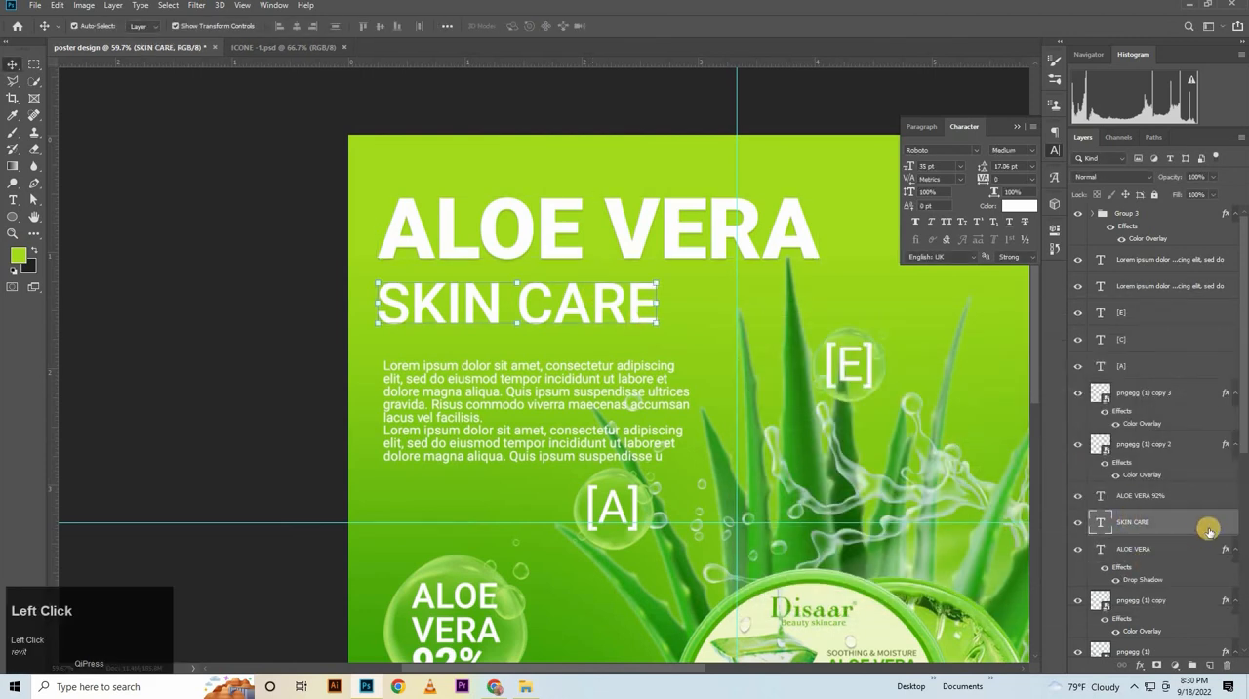
double_click(1134, 537)
click(780, 564)
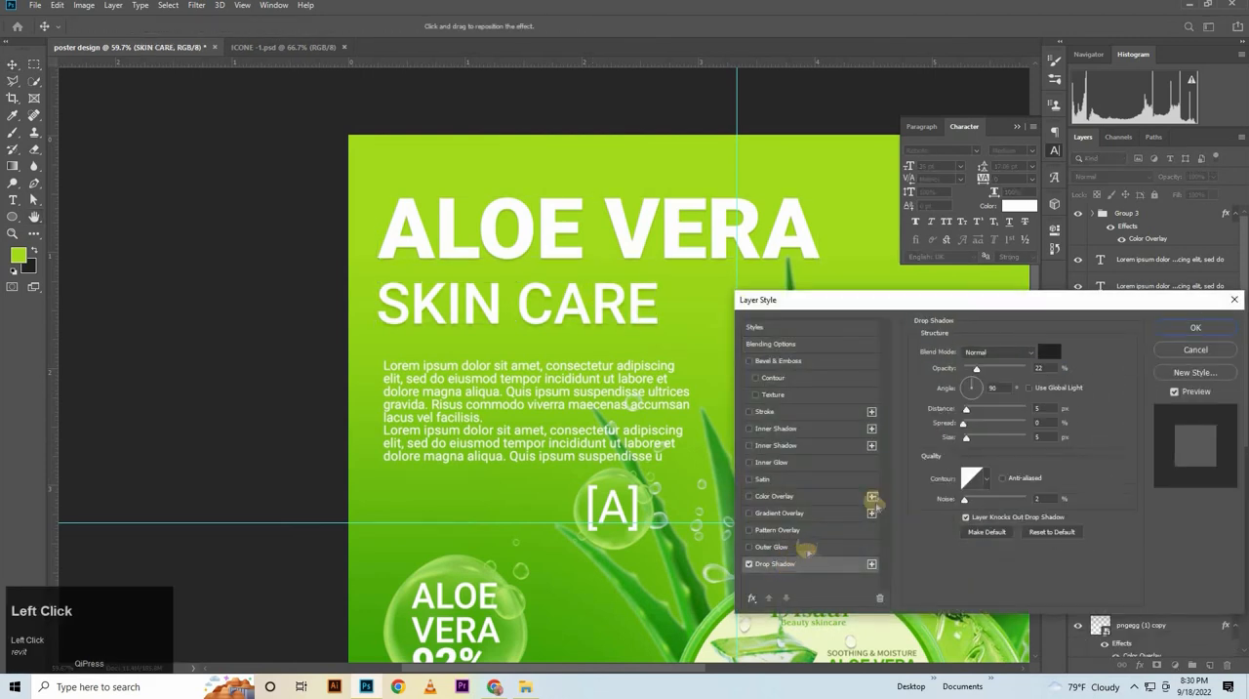
click(1194, 326)
Group the two Lorem ipsum paragraph layers and apply a drop shadow with 22% opacity, 5 px distance and 5 px size to the group
click(1199, 290)
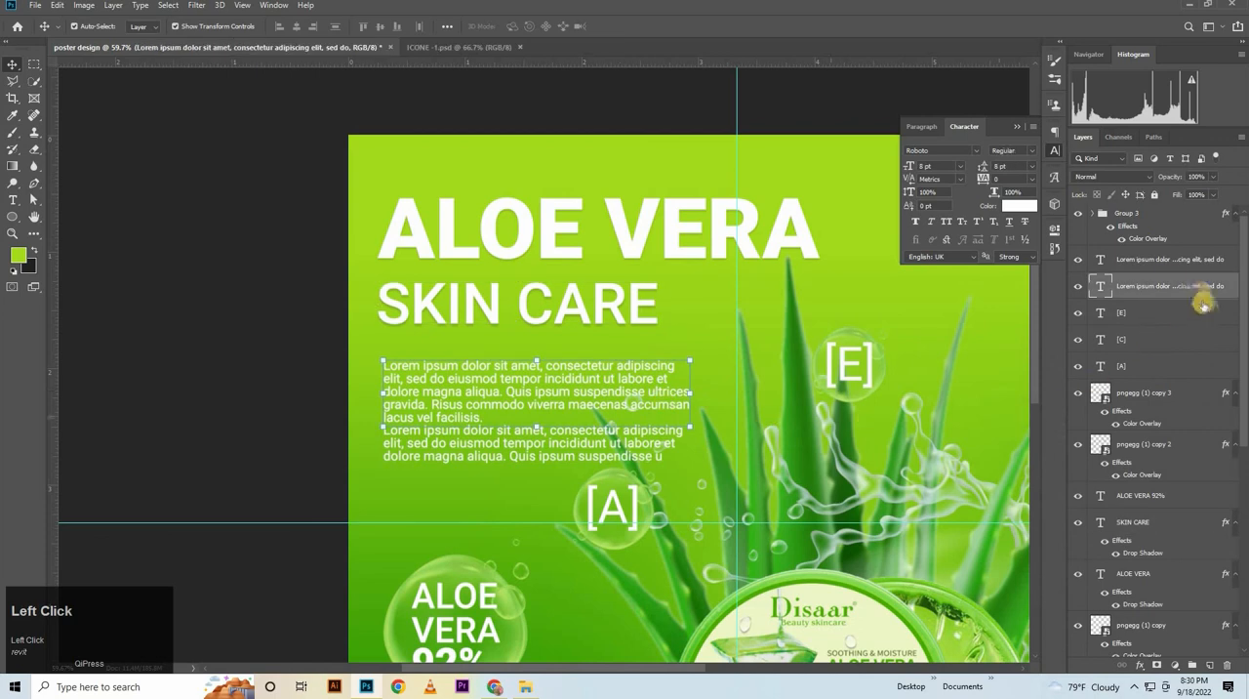
shift+click(1181, 269)
key(ctrl+g)
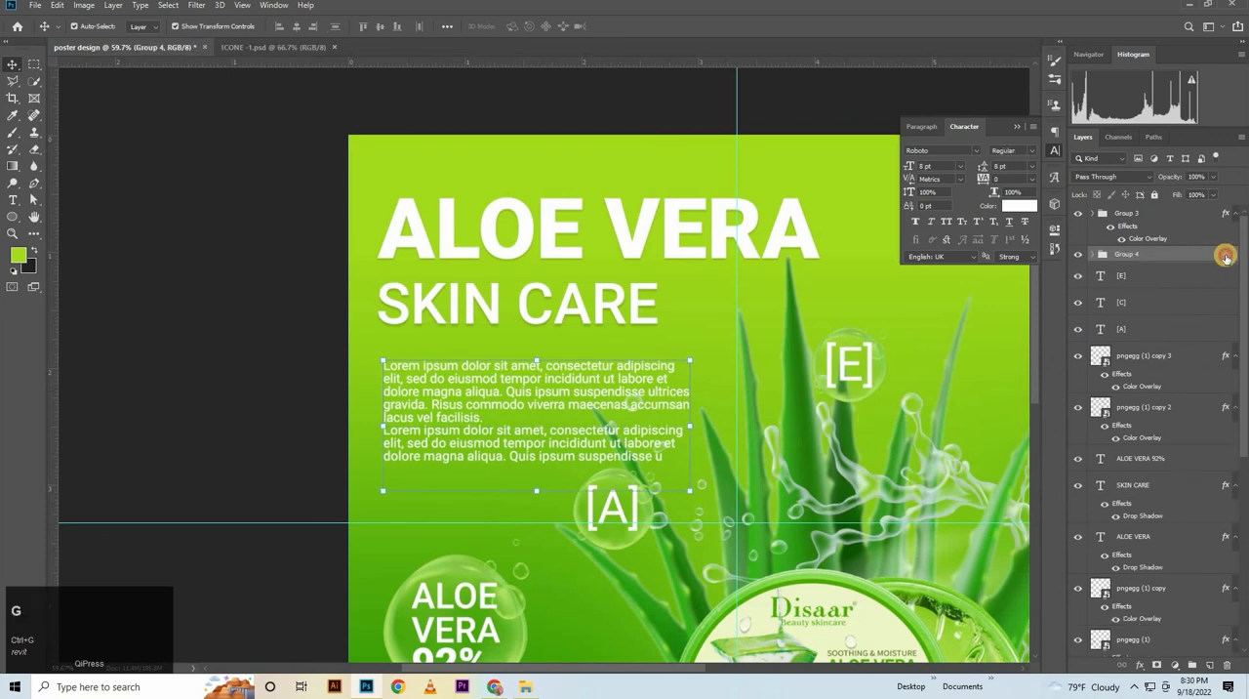
double_click(1226, 256)
click(791, 563)
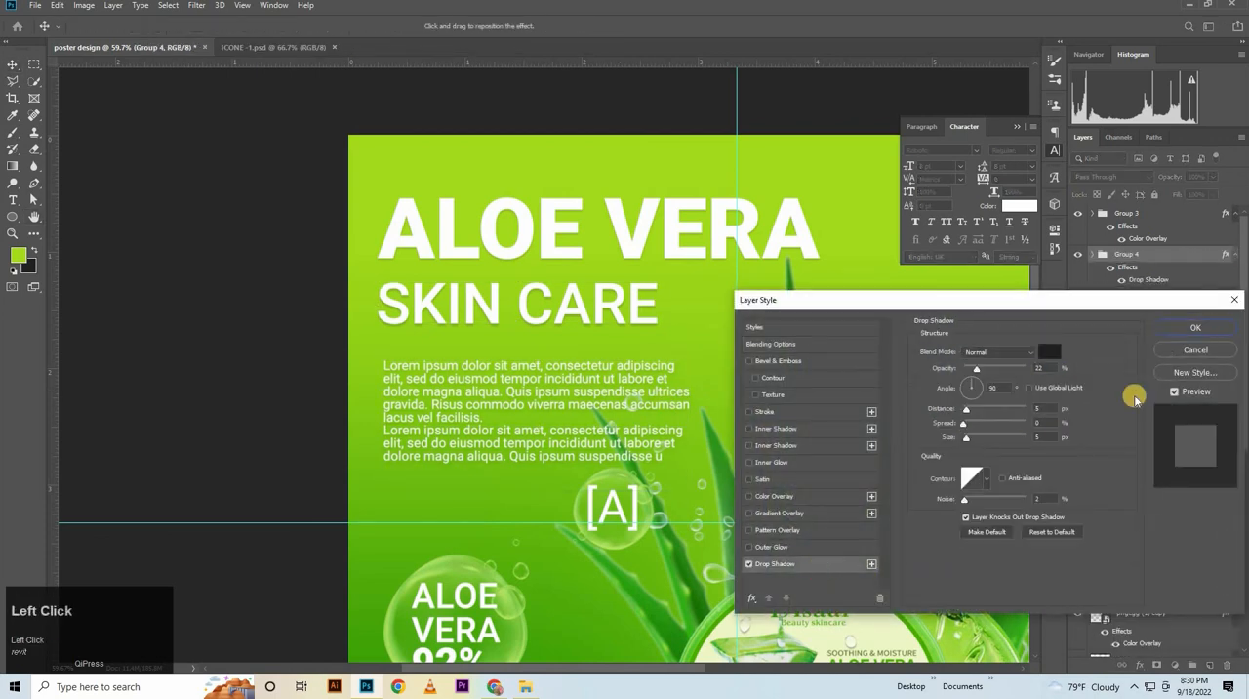
click(1192, 330)
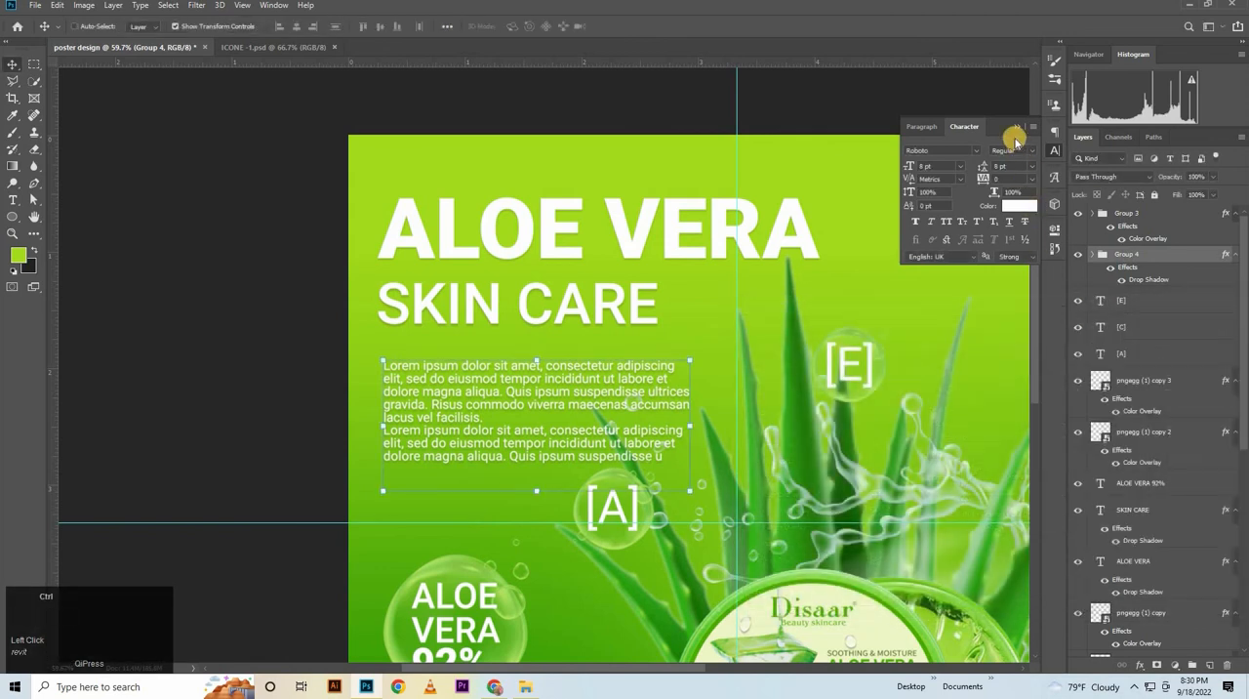
Collapse the character settings and deselect the paragraph group to show the whole poster unobstructed
click(1015, 130)
drag(903, 321, 841, 426)
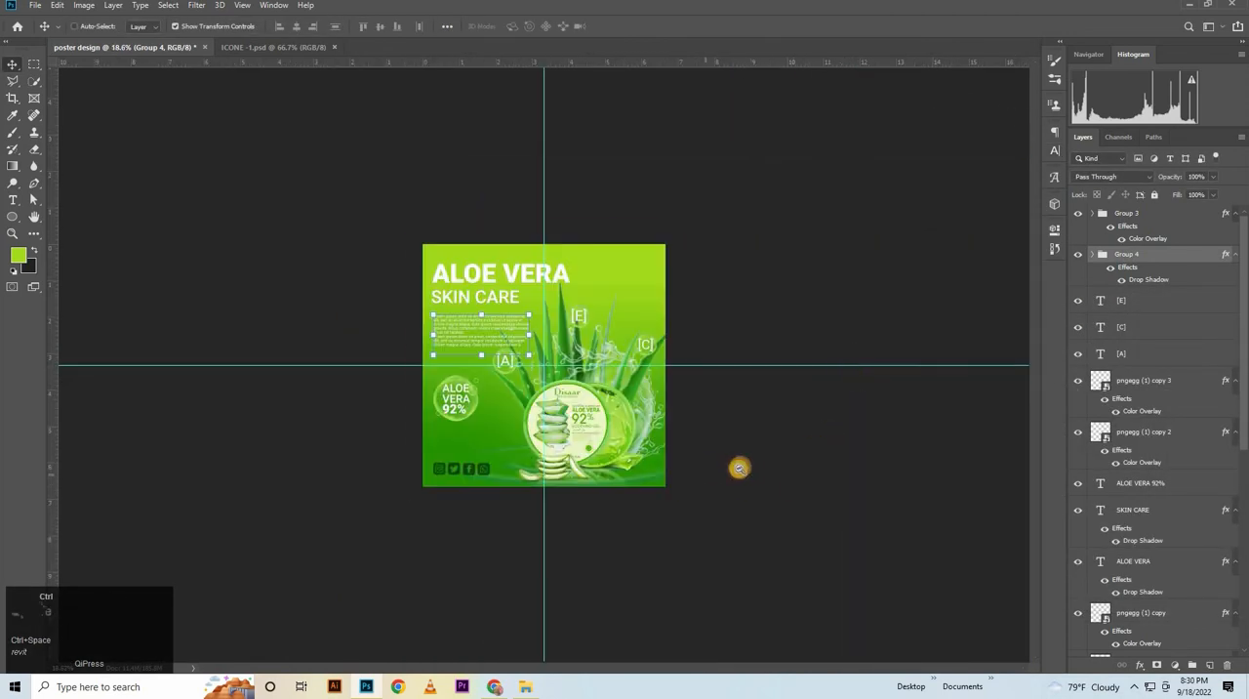
drag(742, 468, 864, 332)
click(49, 250)
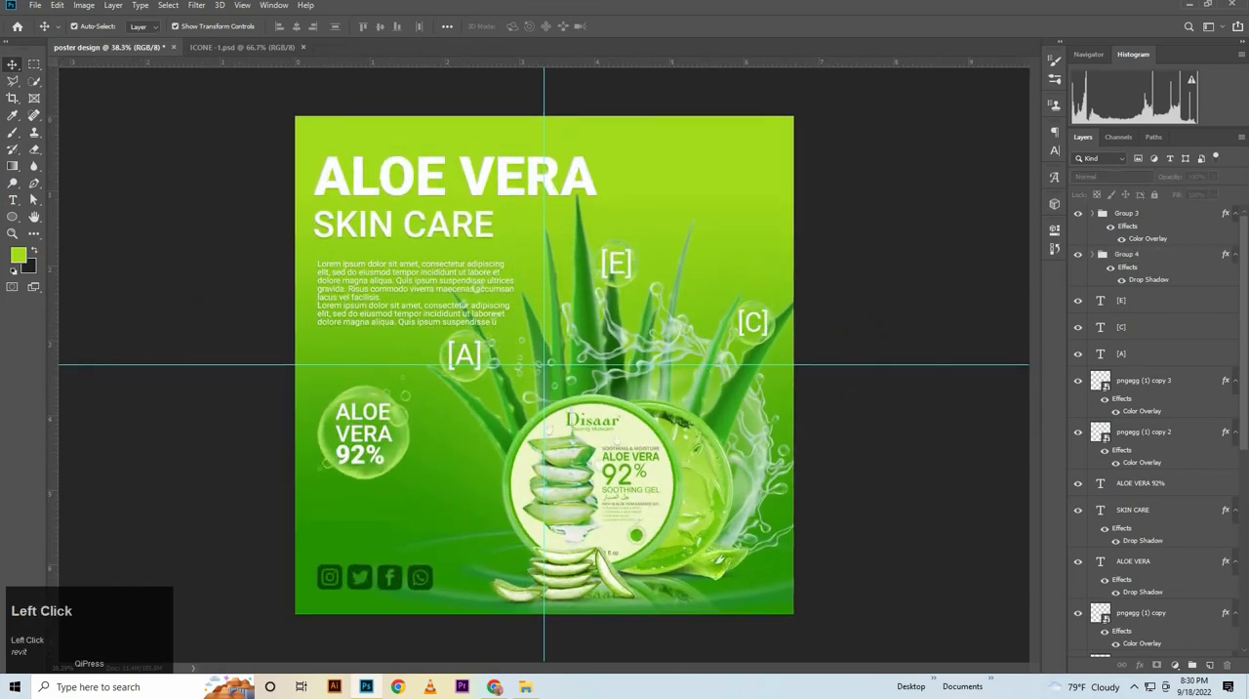
Save the poster as a JPEG named poster design.jpg in the POSTER folder and open the exported image
click(31, 10)
click(138, 149)
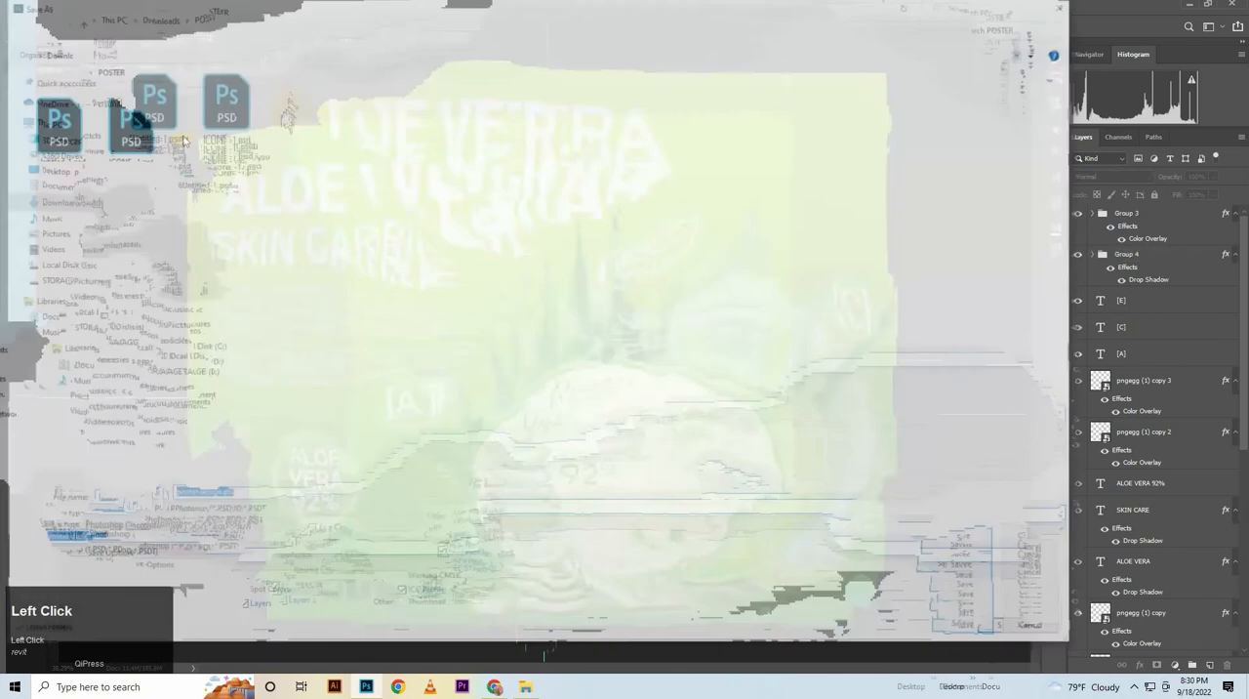
click(239, 524)
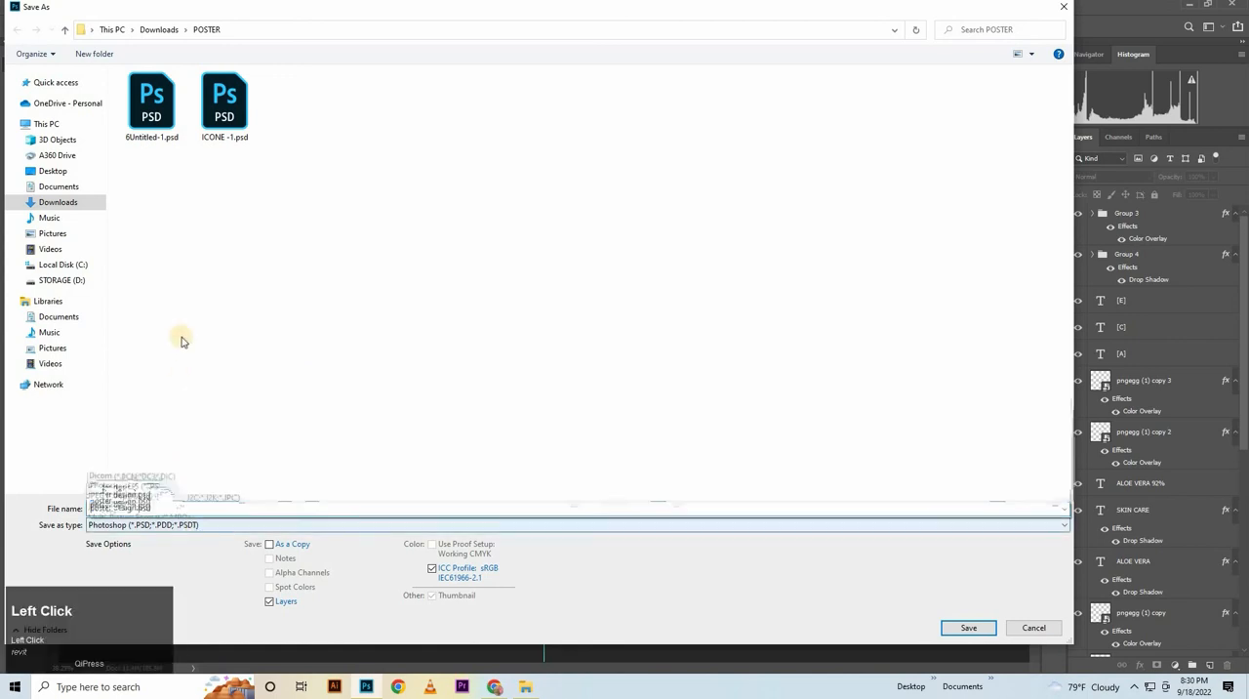
click(137, 394)
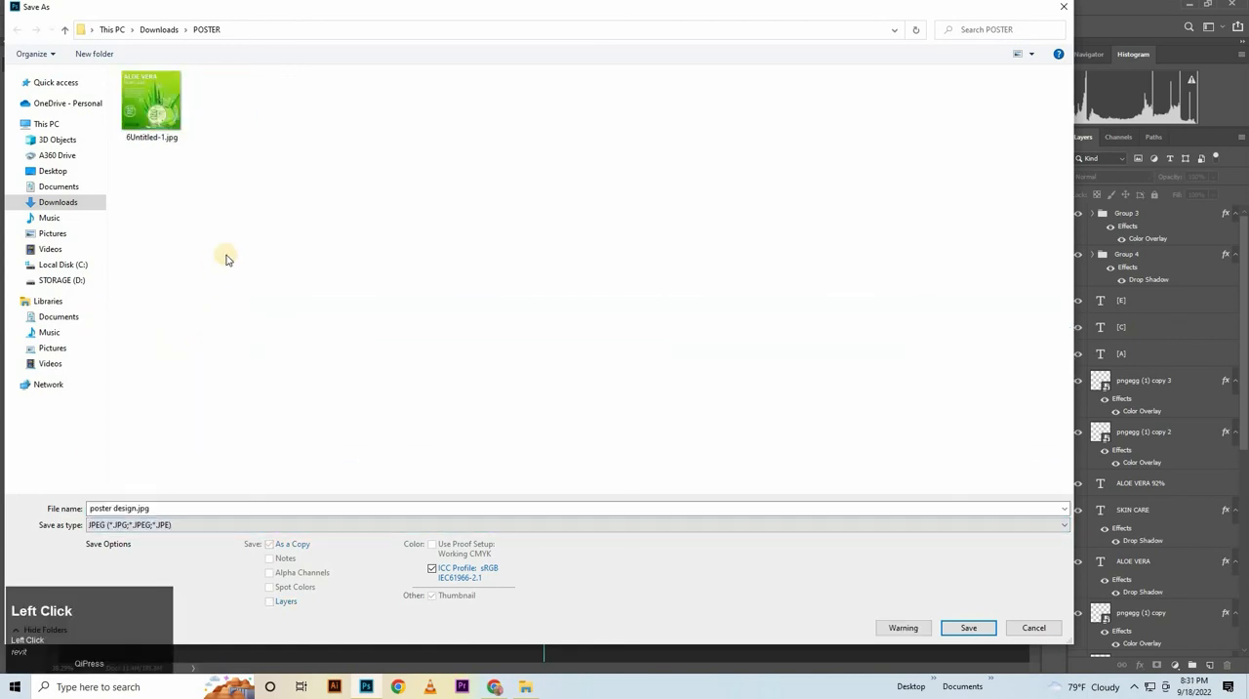
key(Return)
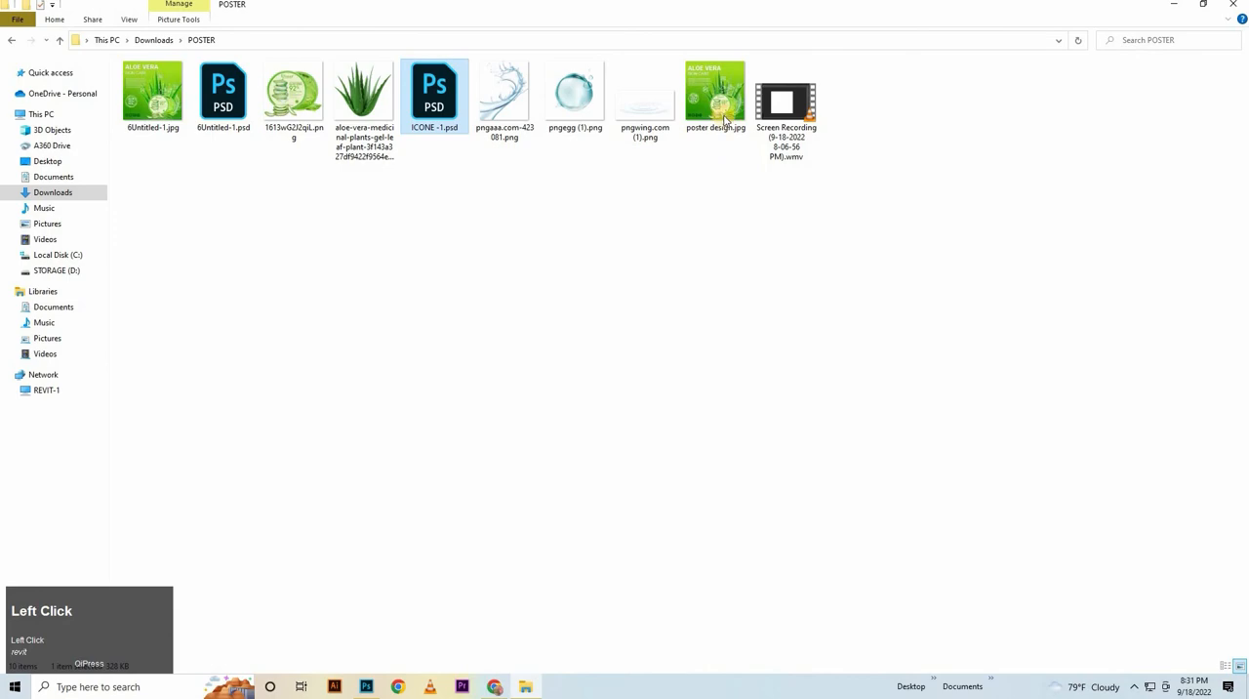
double_click(725, 117)
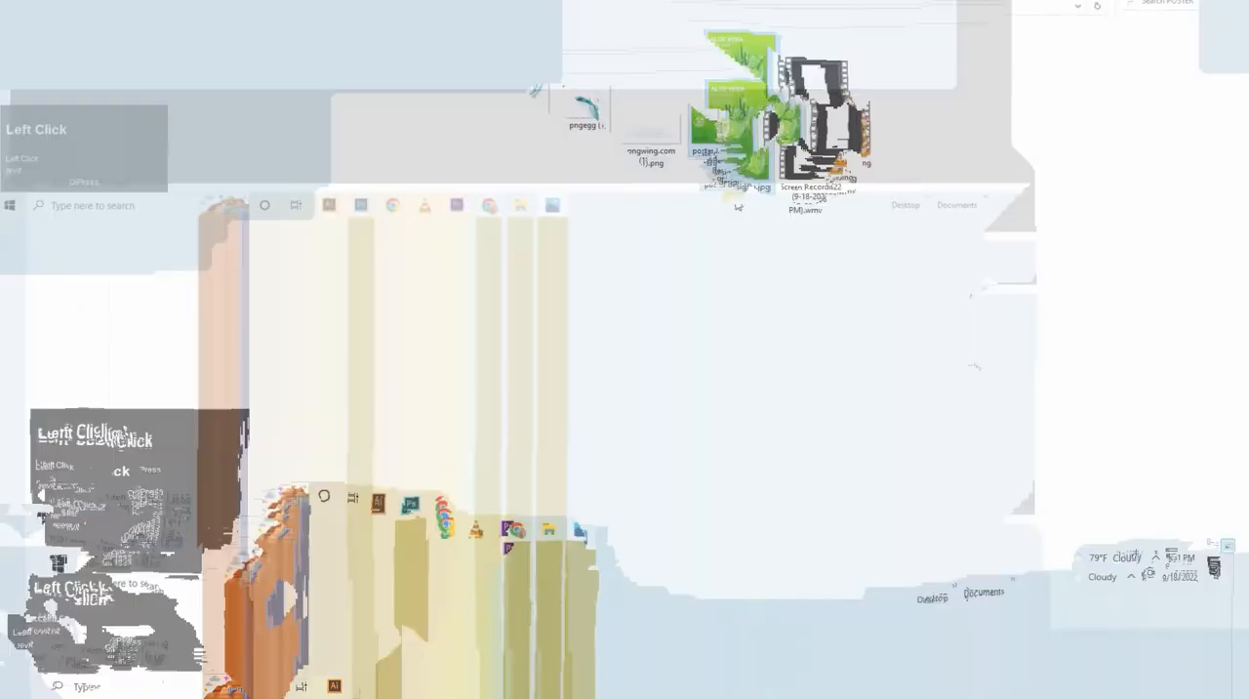